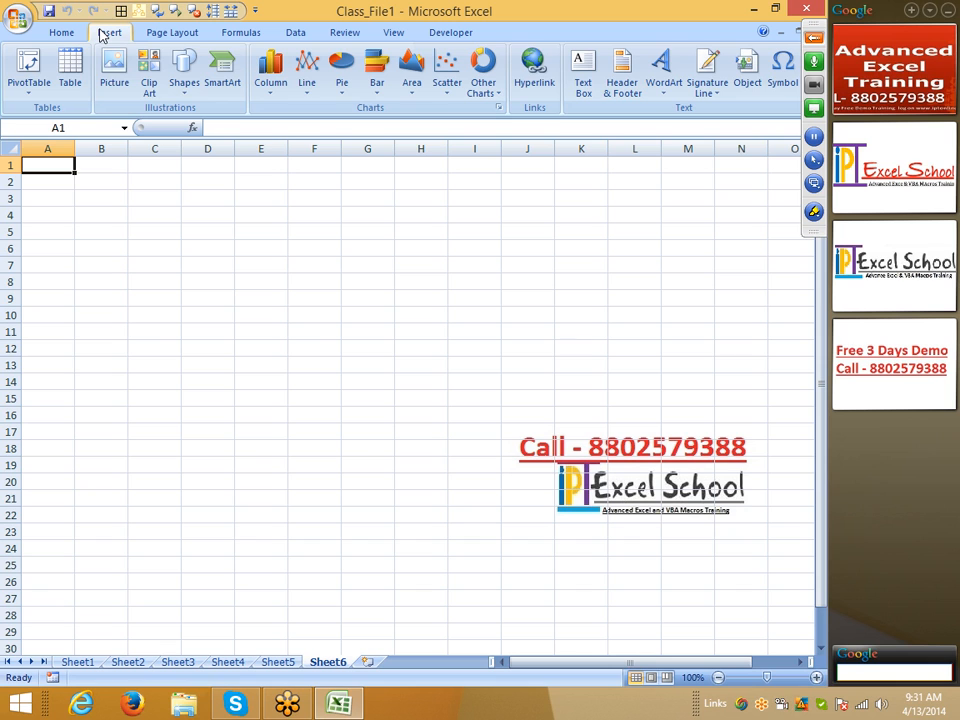
Step: Open the recent workbook DATAPIVOT and bring up the call data on its Sheet1
{"action": "left_click", "coordinate": [17, 22]}
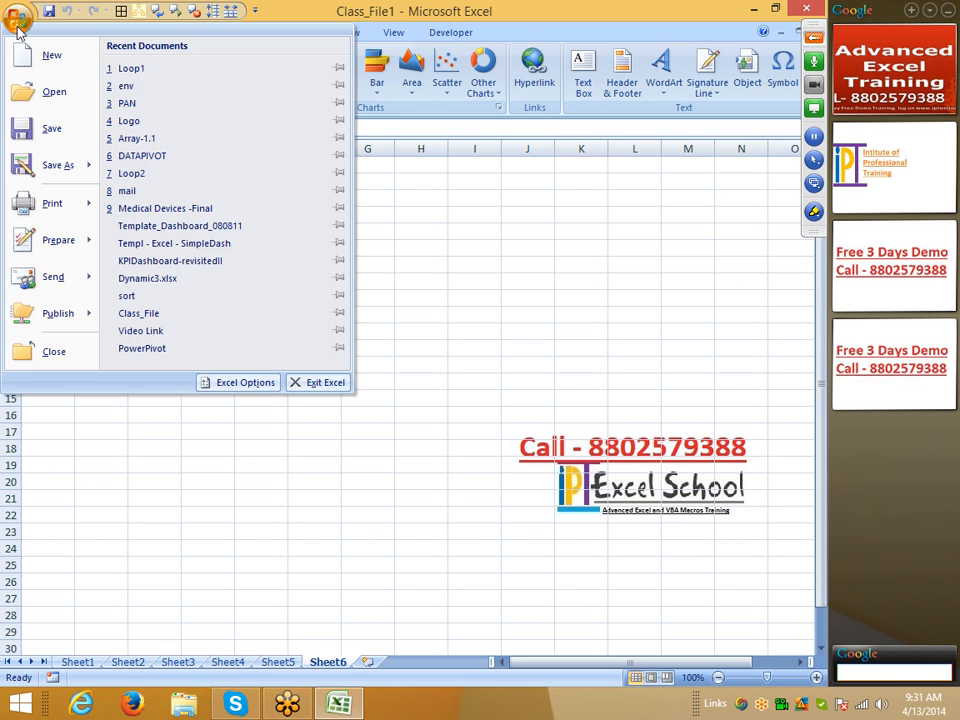
{"action": "left_click", "coordinate": [142, 156]}
{"action": "left_click", "coordinate": [77, 662]}
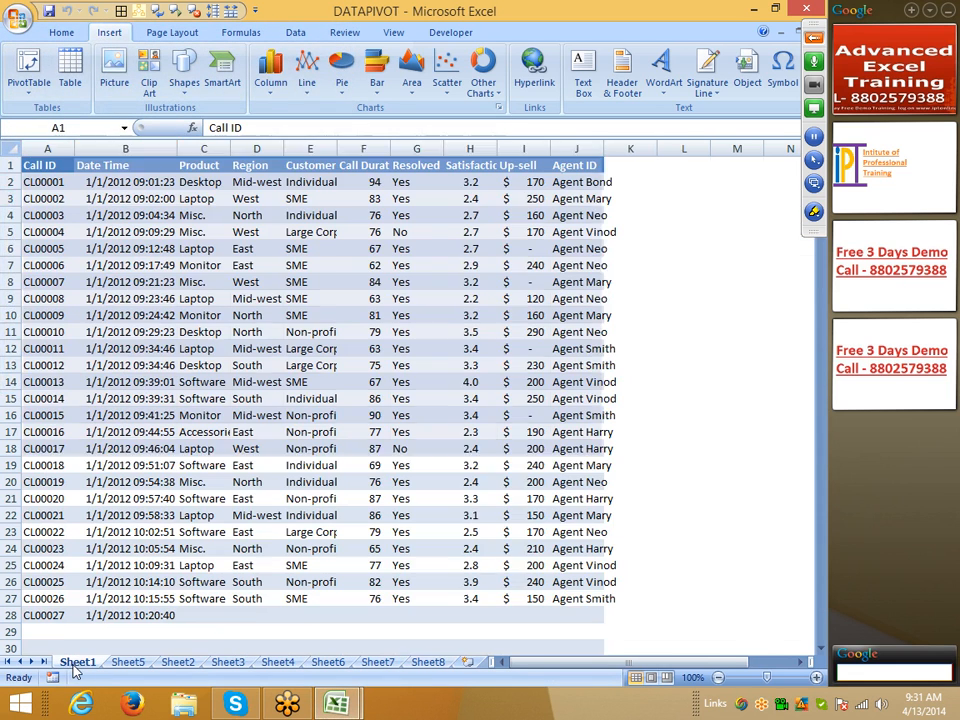
{"action": "left_click", "coordinate": [68, 448]}
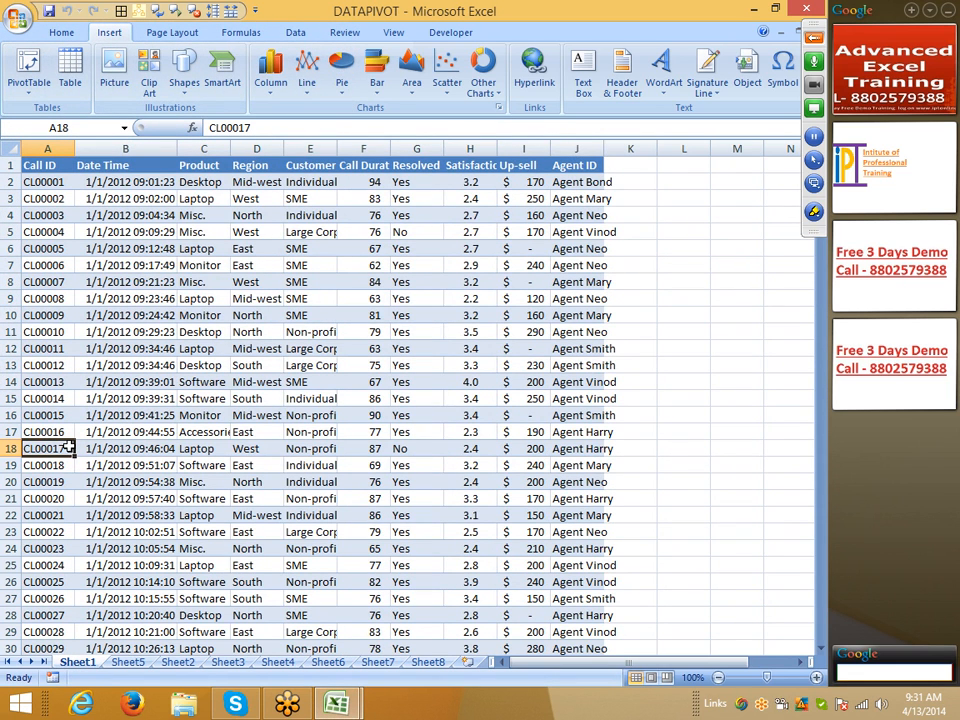
Step: Copy the entire call data table, headers included, from Sheet1 into Sheet6 of Class_File1 starting at A1
{"action": "key", "text": "ctrl+Home"}
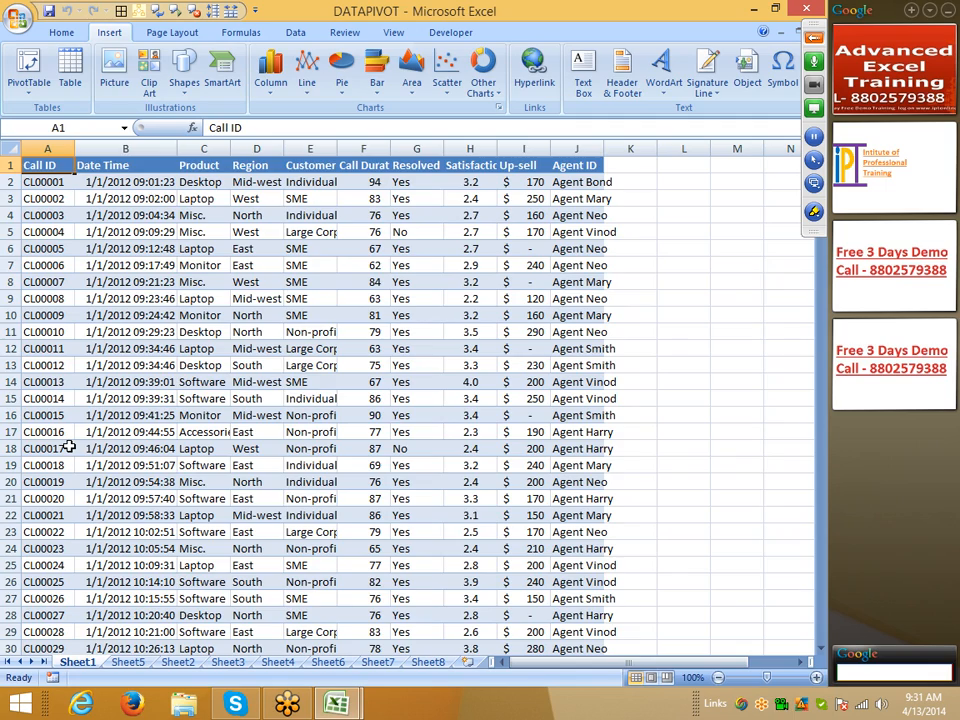
{"action": "key", "text": "ctrl+shift+Right"}
{"action": "key", "text": "ctrl+shift+Down"}
{"action": "key", "text": "ctrl+c"}
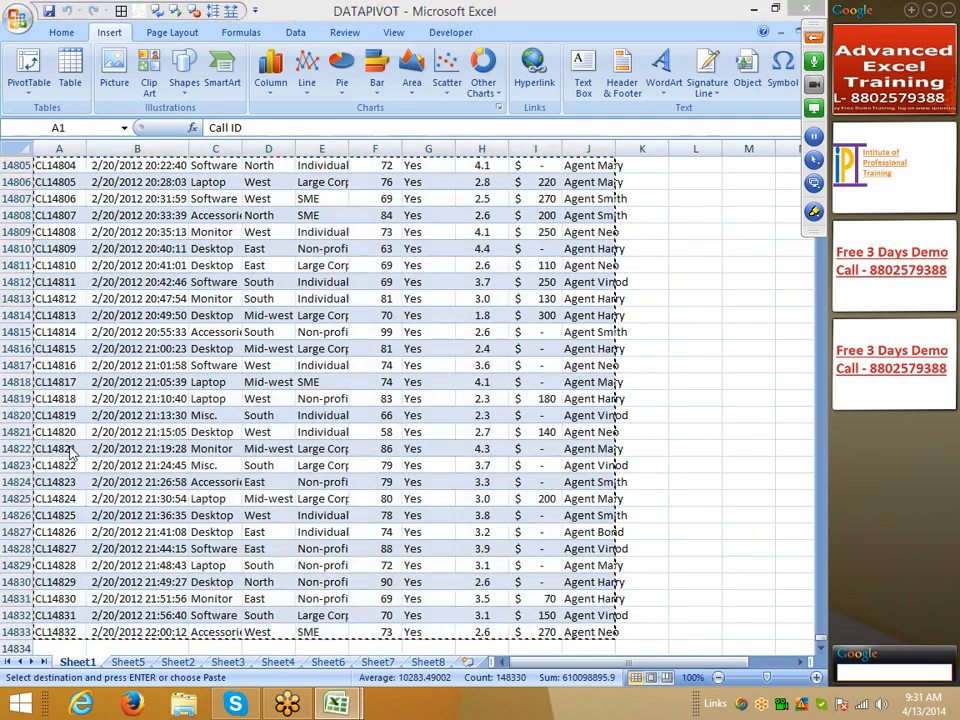
{"action": "key", "text": "ctrl+Tab"}
{"action": "key", "text": "ctrl+v"}
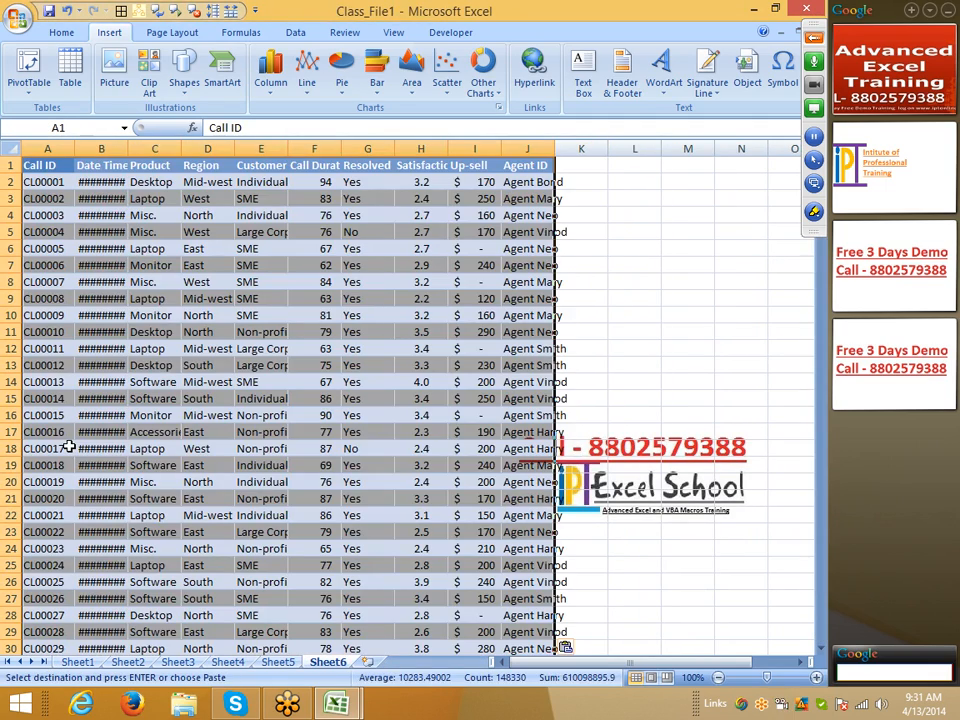
Step: Widen the Agent ID column slightly so that the agent names fit
{"action": "left_click", "coordinate": [310, 262]}
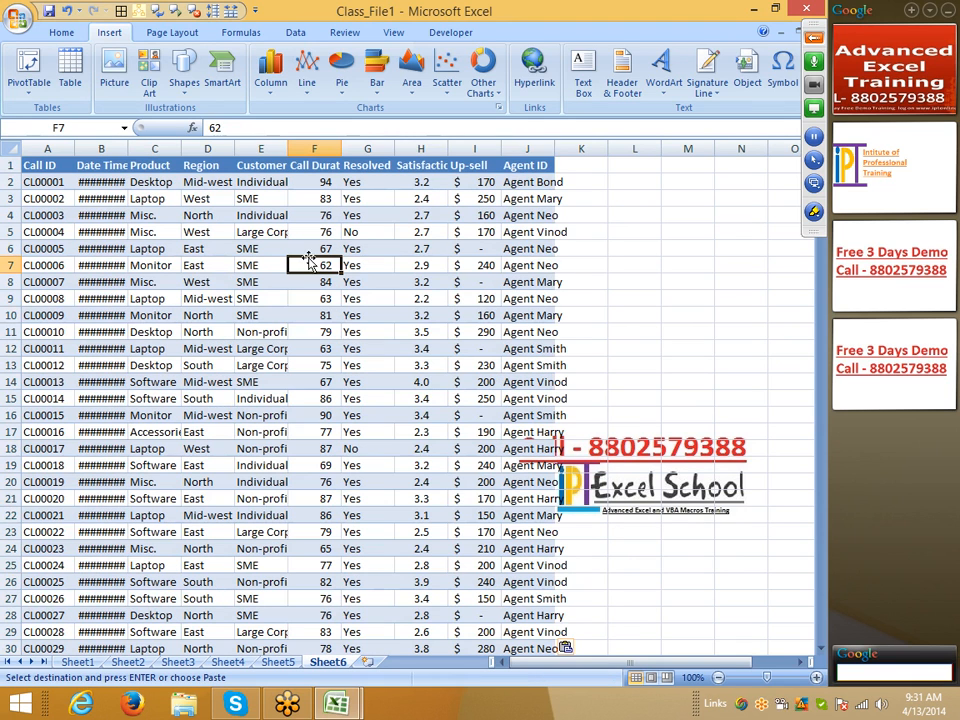
{"action": "left_click_drag", "start_coordinate": [554, 149], "coordinate": [571, 149]}
Step: Look across the first record from Up-sell back to Call ID and along the first headings up to Region
{"action": "left_click", "coordinate": [473, 183]}
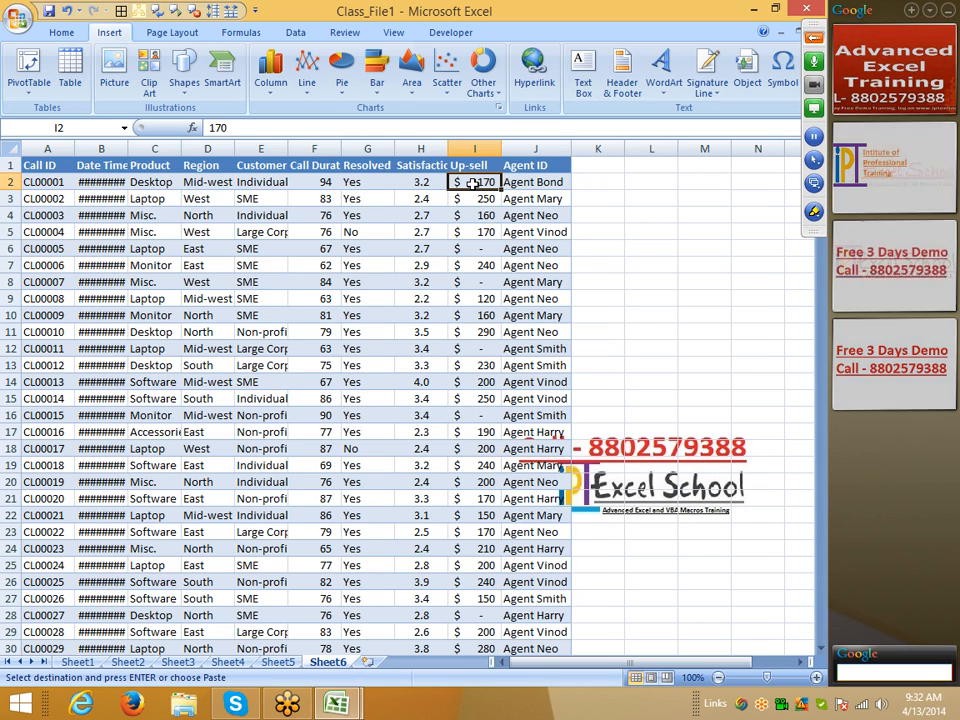
{"action": "key", "text": "Left"}
{"action": "key", "text": "Left"}
{"action": "key", "text": "Left"}
{"action": "key", "text": "Left"}
{"action": "key", "text": "Left"}
{"action": "key", "text": "Left"}
{"action": "key", "text": "Left"}
{"action": "key", "text": "Left"}
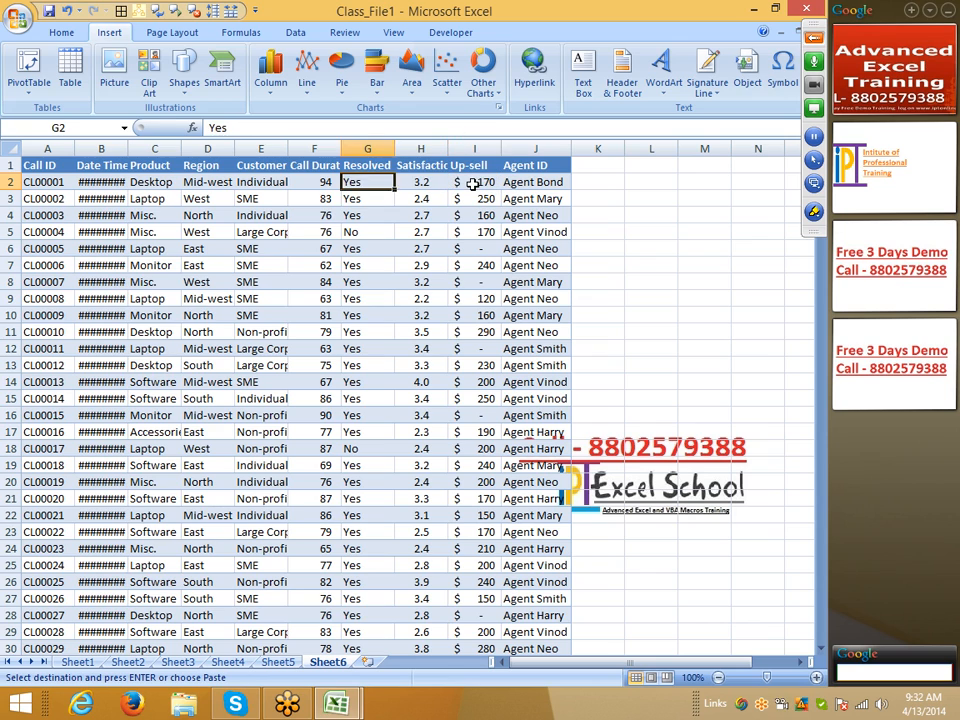
{"action": "key", "text": "Up"}
{"action": "key", "text": "Right"}
{"action": "key", "text": "Right"}
{"action": "key", "text": "Right"}
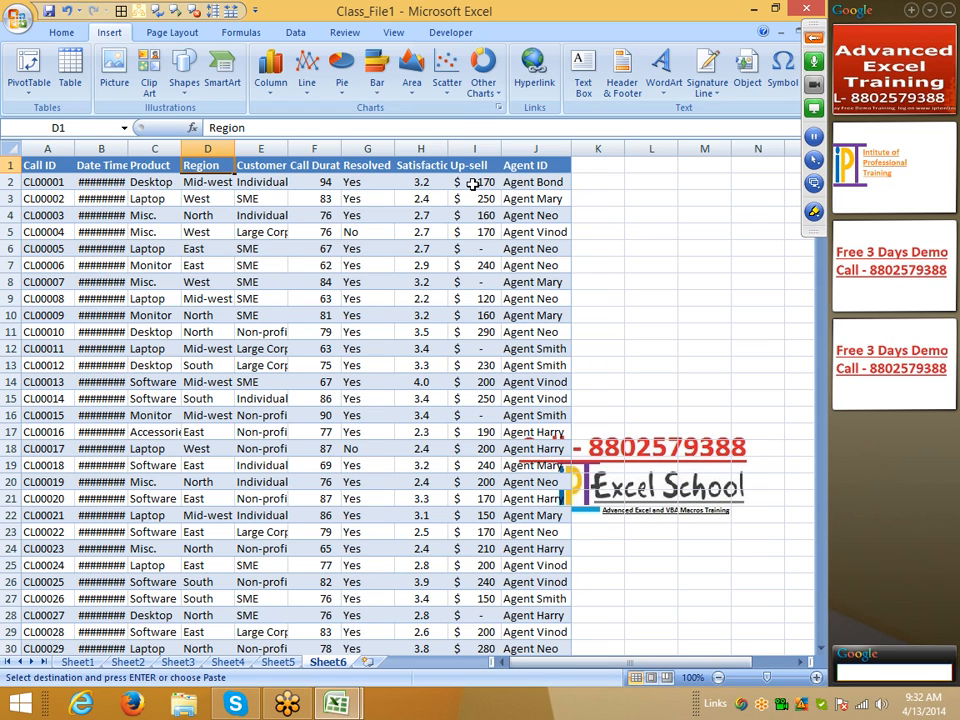
Step: Fit the Date Time column's width to its contents and go to the first record's Call ID in A2
{"action": "double_click", "coordinate": [128, 148]}
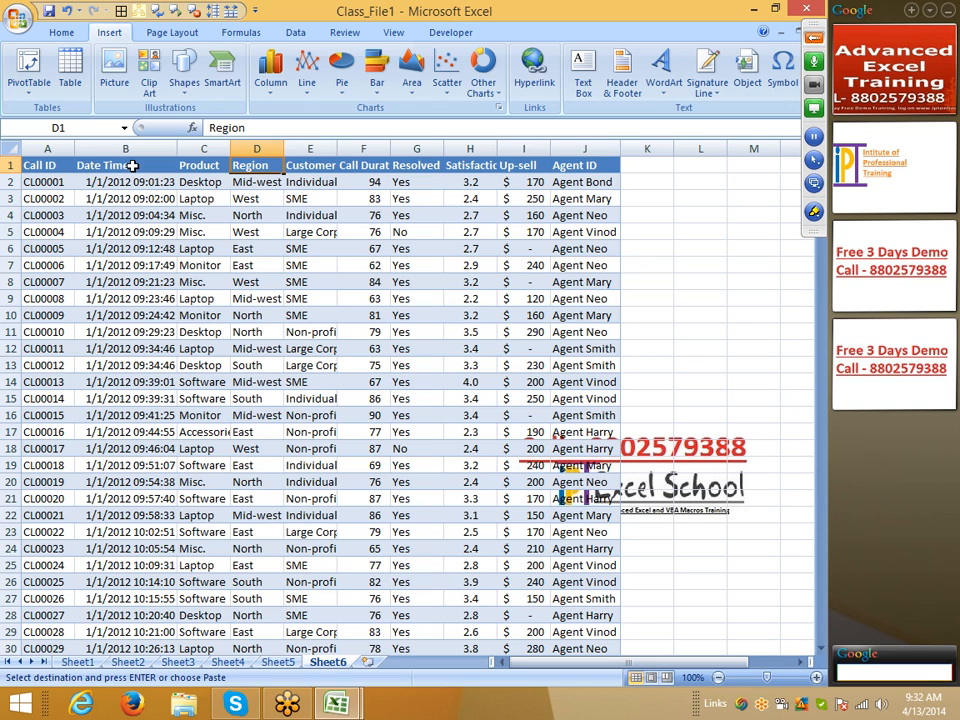
{"action": "key", "text": "Left"}
{"action": "key", "text": "Left"}
{"action": "key", "text": "Left"}
{"action": "key", "text": "Down"}
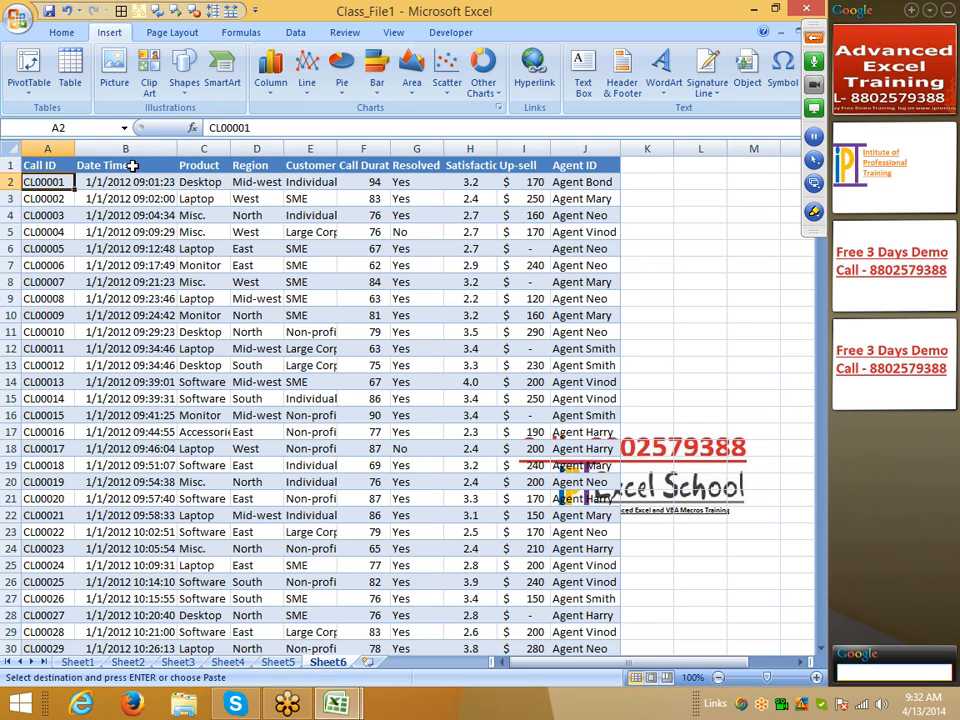
Step: Review the first record's Date Time, Product and Region fields, and the customer types down column E
{"action": "key", "text": "Right"}
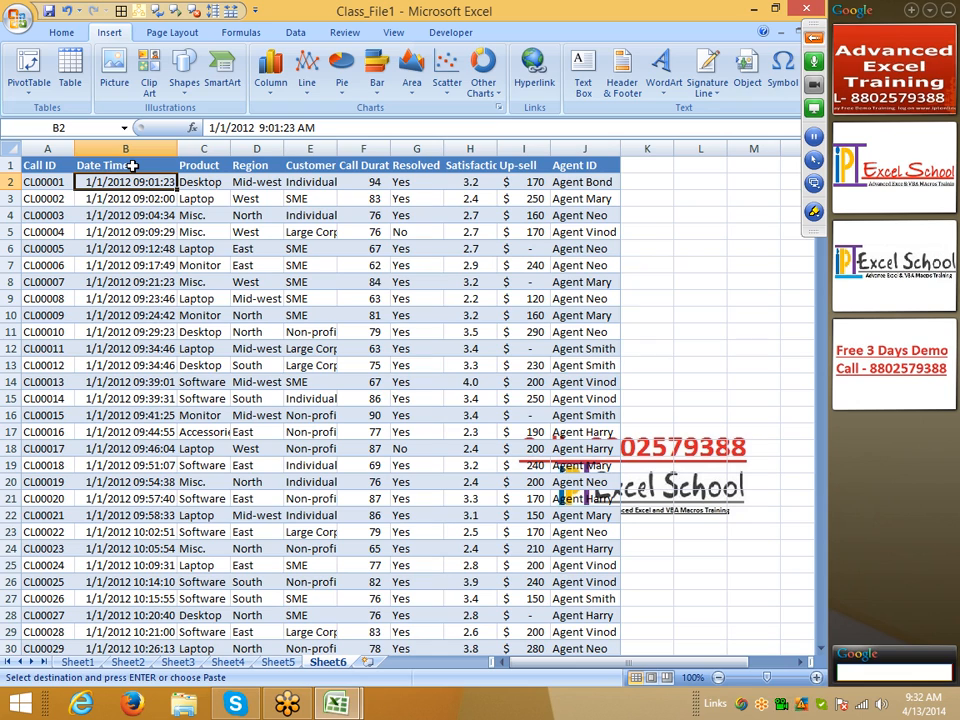
{"action": "key", "text": "Right"}
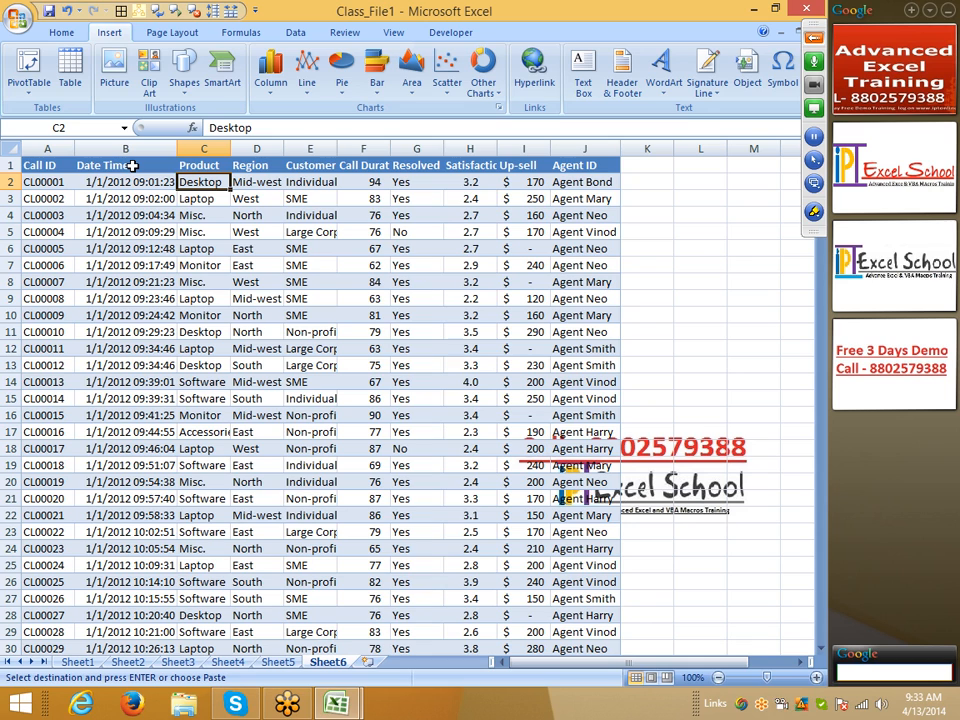
{"action": "key", "text": "Right"}
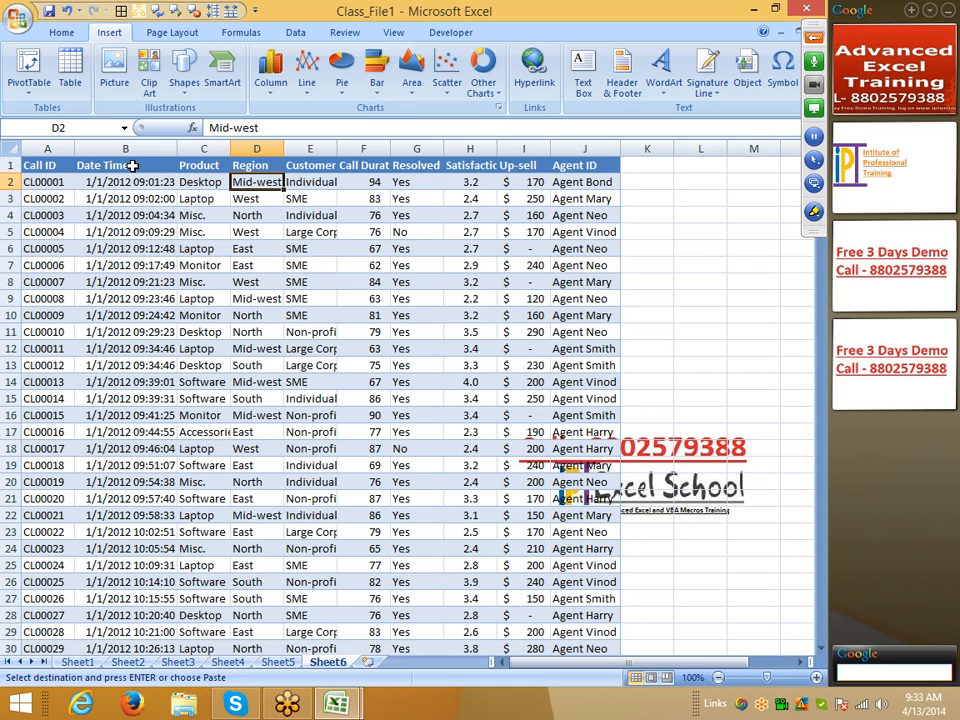
{"action": "key", "text": "Right"}
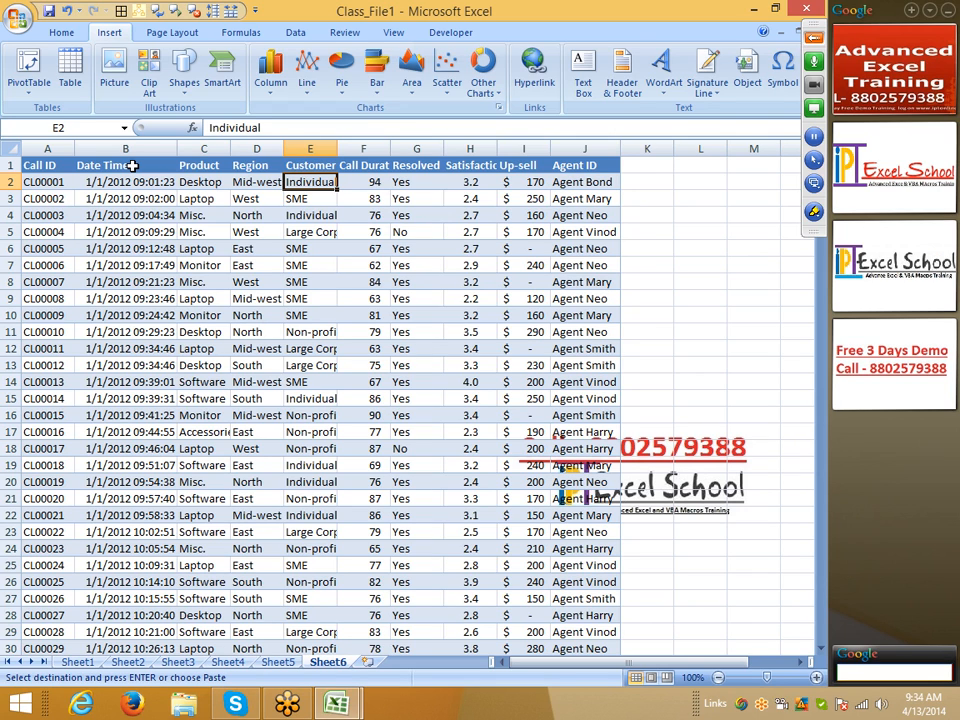
{"action": "key", "text": "Down"}
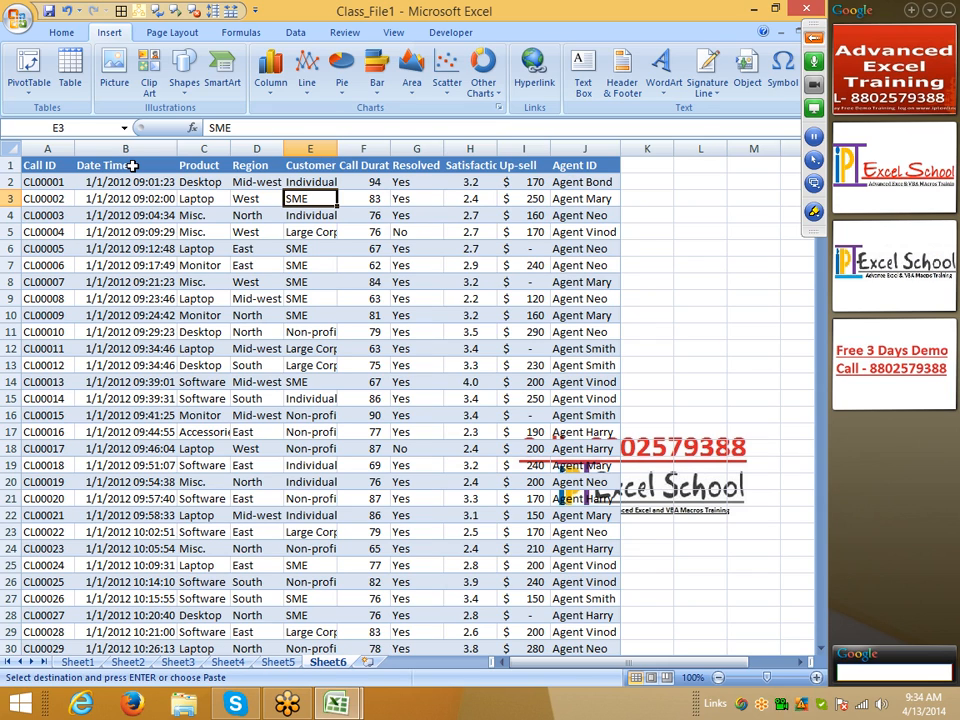
{"action": "key", "text": "Down"}
{"action": "key", "text": "Down"}
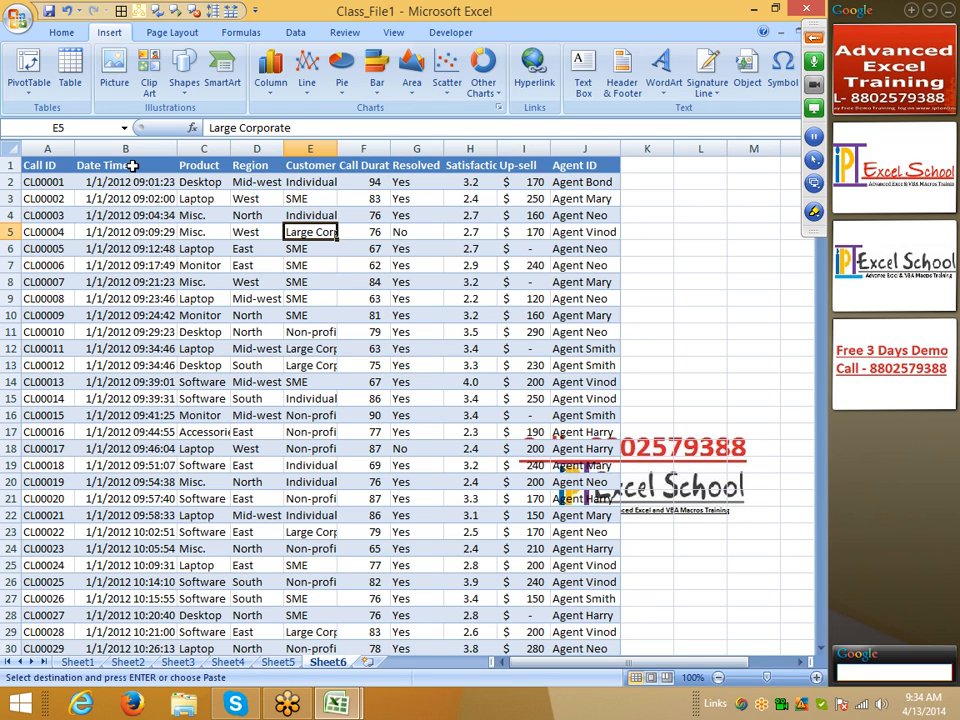
{"action": "key", "text": "Down"}
{"action": "key", "text": "Down"}
{"action": "key", "text": "Down"}
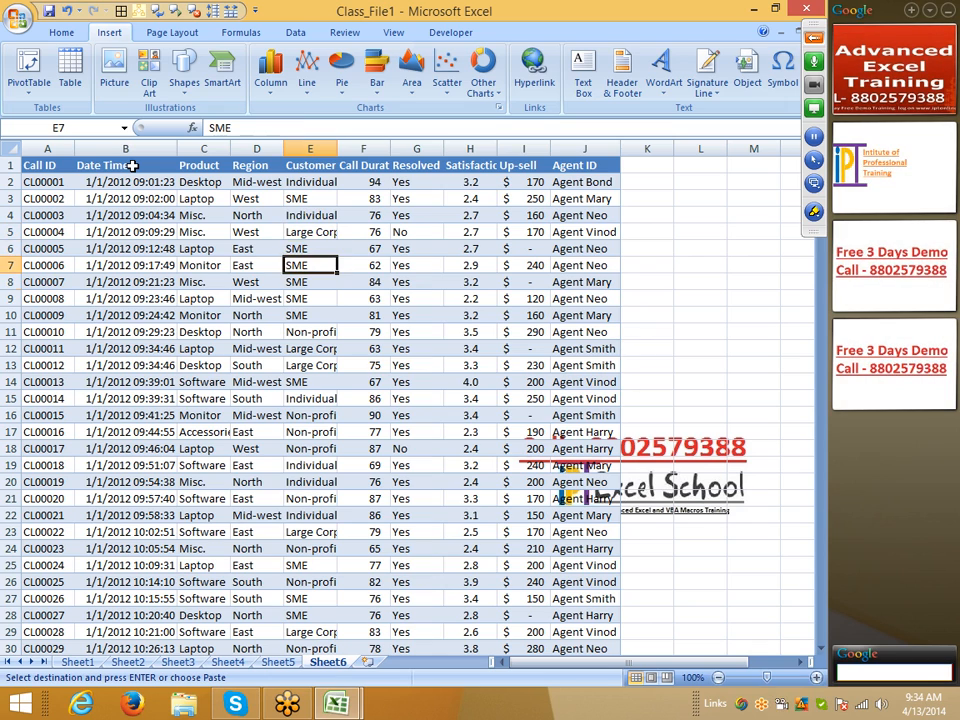
Step: Review the Call Duration, Resolved, Satisfaction Ratio, Up-sell and Agent ID fields of the first record
{"action": "key", "text": "Up"}
{"action": "key", "text": "Up"}
{"action": "key", "text": "Up"}
{"action": "key", "text": "Up"}
{"action": "key", "text": "Up"}
{"action": "key", "text": "Up"}
{"action": "key", "text": "Up"}
{"action": "key", "text": "Up"}
{"action": "key", "text": "Right"}
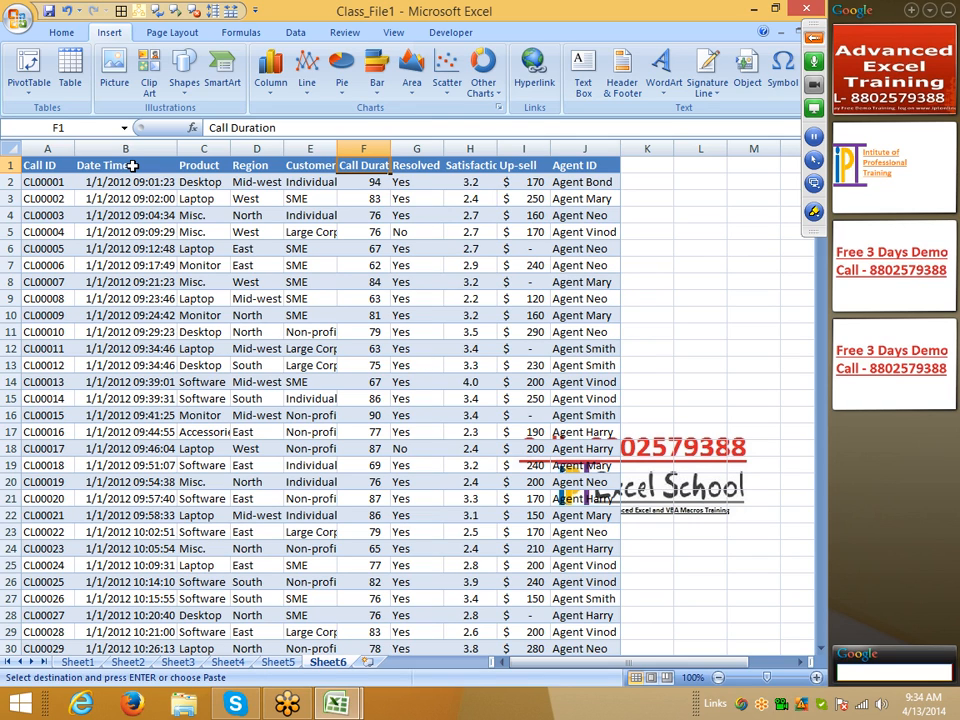
{"action": "key", "text": "Down"}
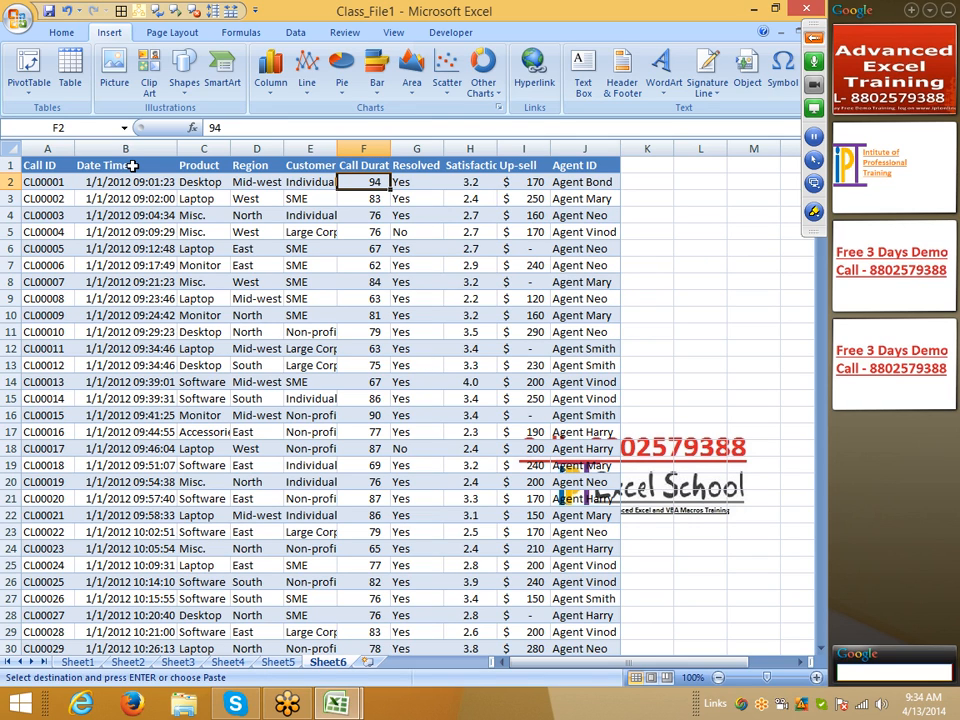
{"action": "key", "text": "Right"}
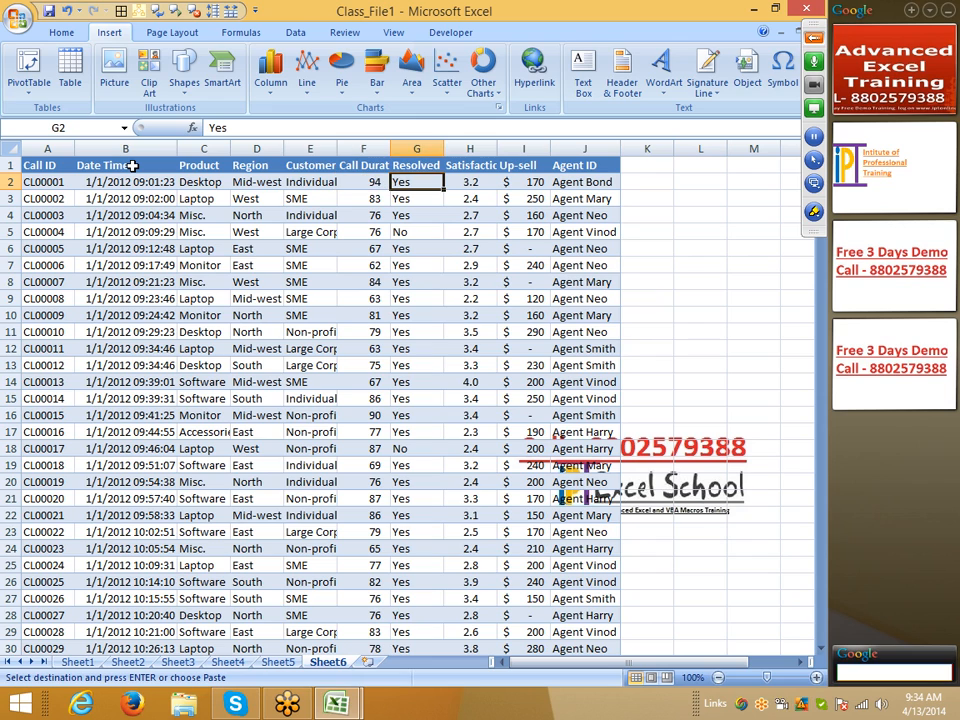
{"action": "key", "text": "Right"}
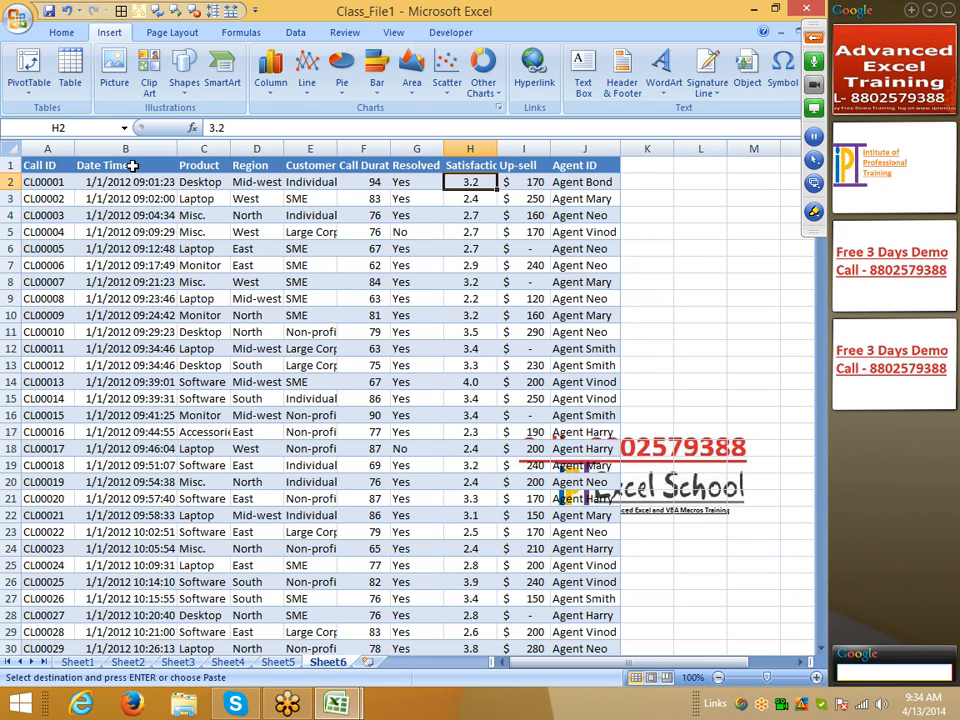
{"action": "key", "text": "Up"}
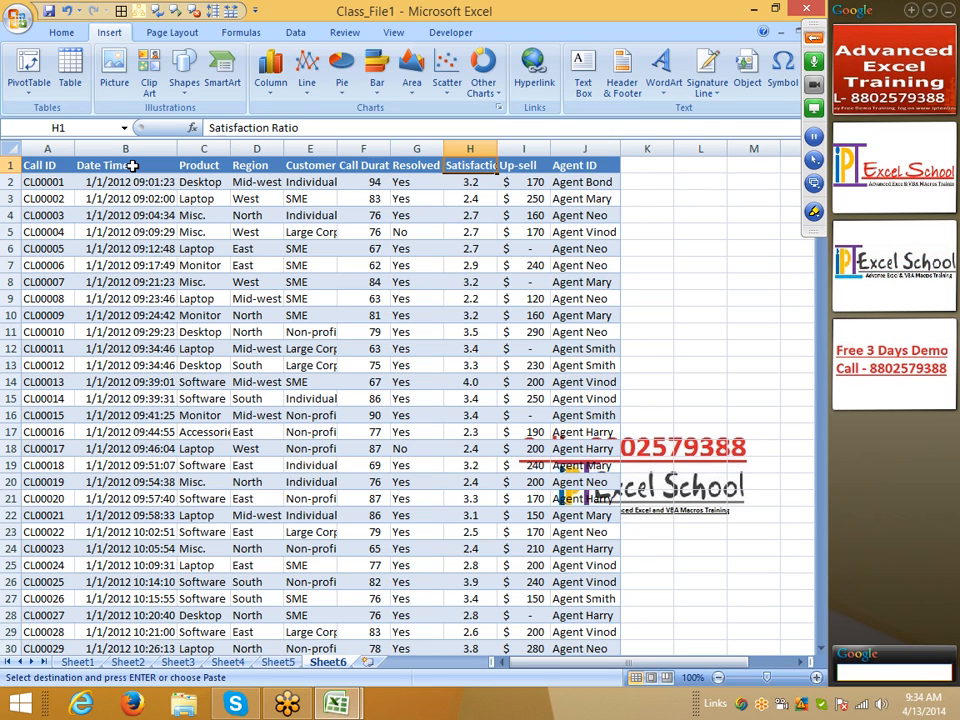
{"action": "key", "text": "Down"}
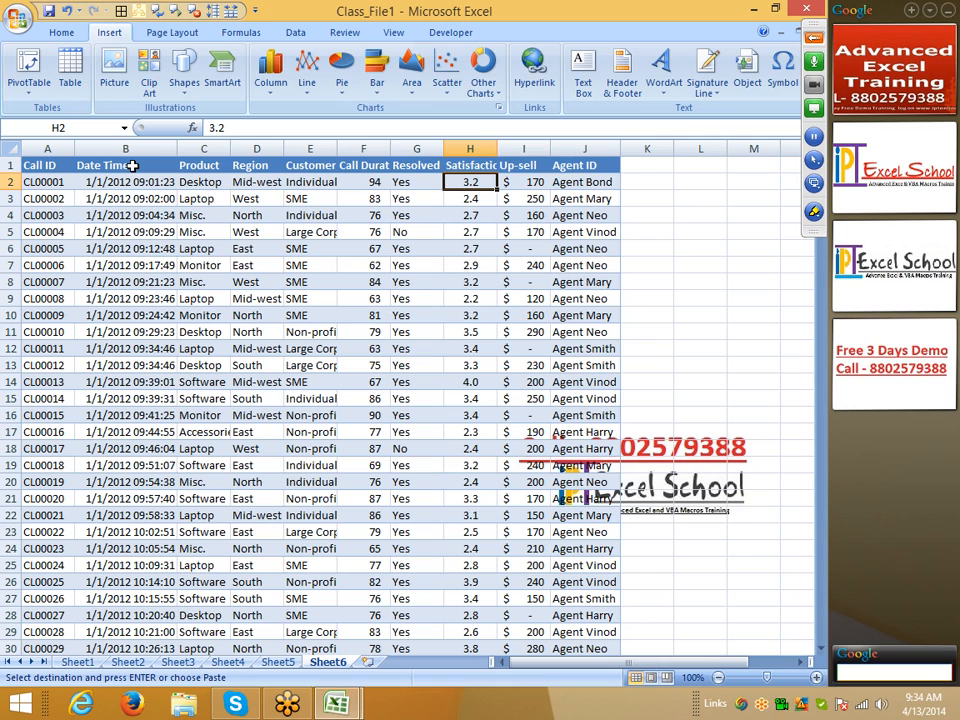
{"action": "key", "text": "Right"}
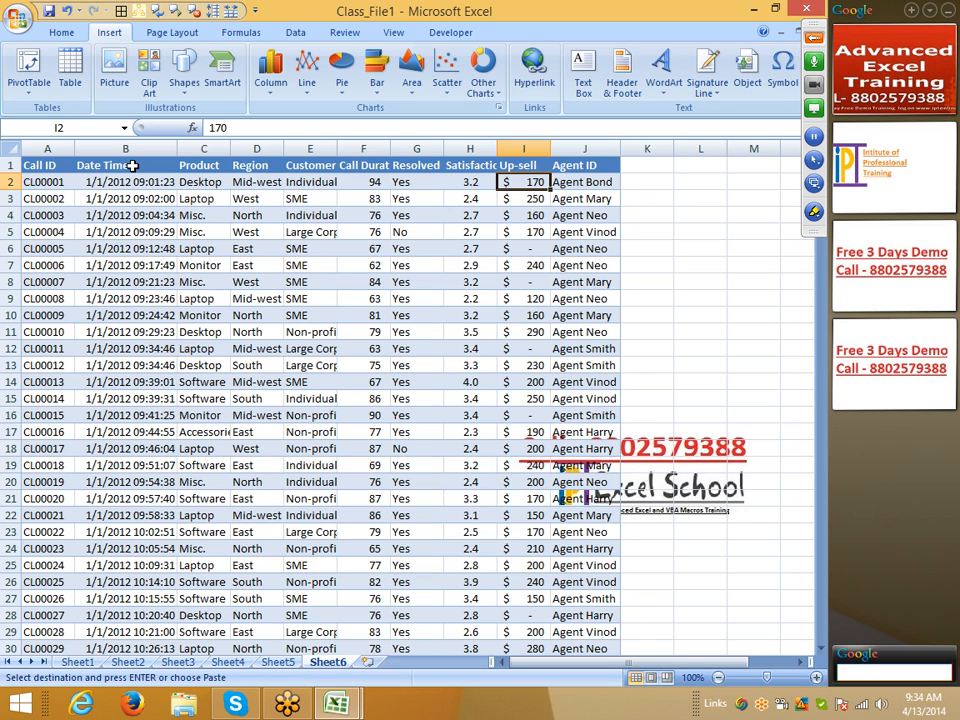
{"action": "key", "text": "Right"}
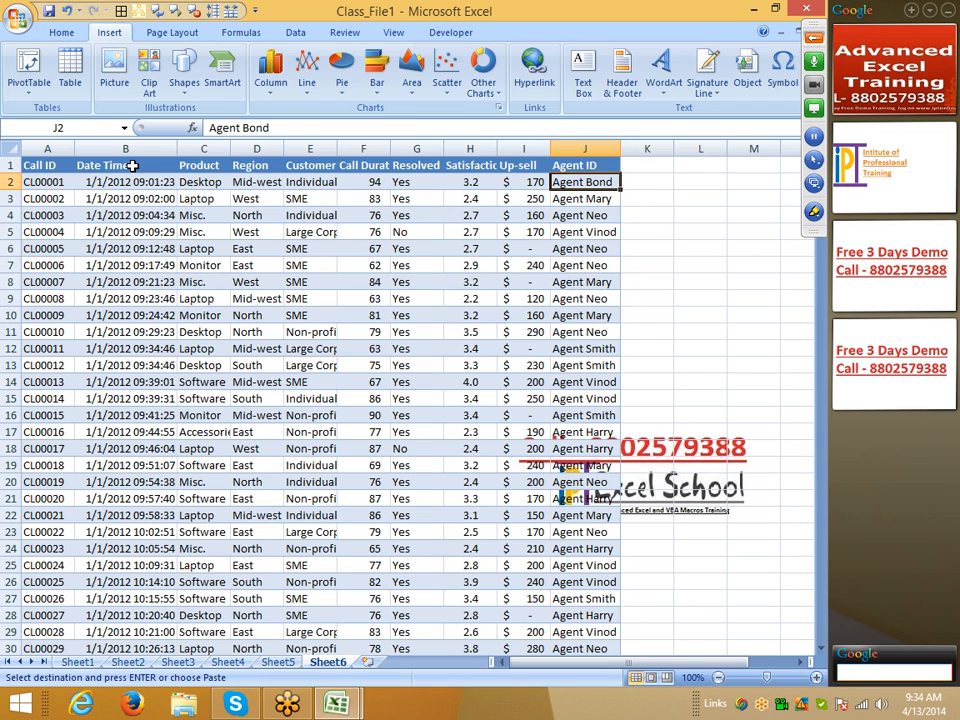
Step: Insert a blank row at row 9, between the records CL00007 and CL00008
{"action": "key", "text": "Left"}
{"action": "key", "text": "Left"}
{"action": "key", "text": "Left"}
{"action": "key", "text": "Left"}
{"action": "key", "text": "Left"}
{"action": "key", "text": "Left"}
{"action": "key", "text": "Left"}
{"action": "key", "text": "Left"}
{"action": "key", "text": "Left"}
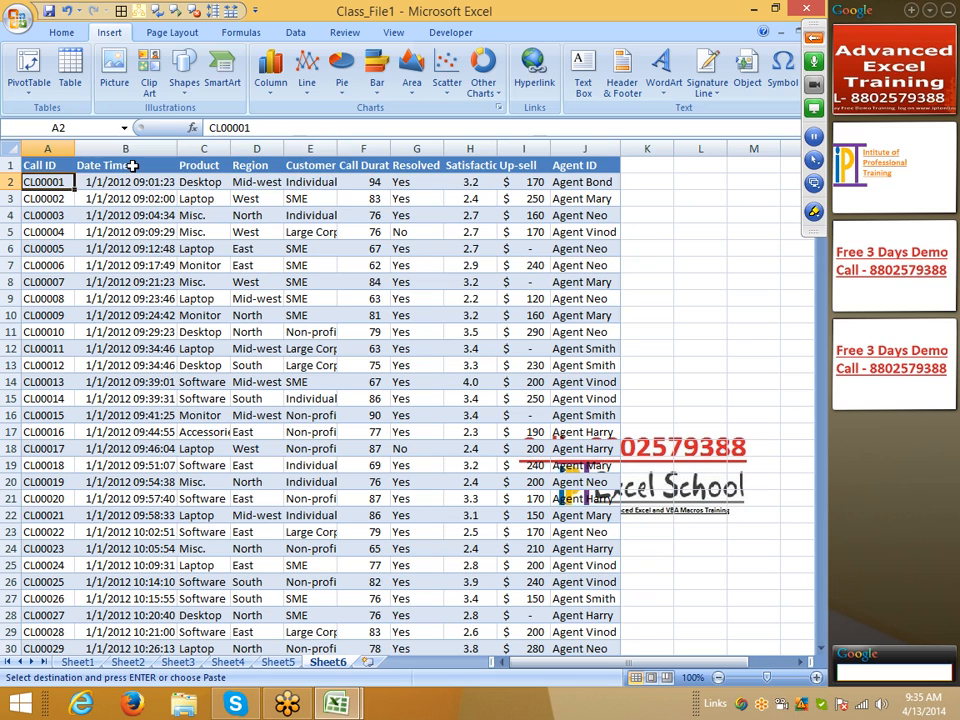
{"action": "key", "text": "Up"}
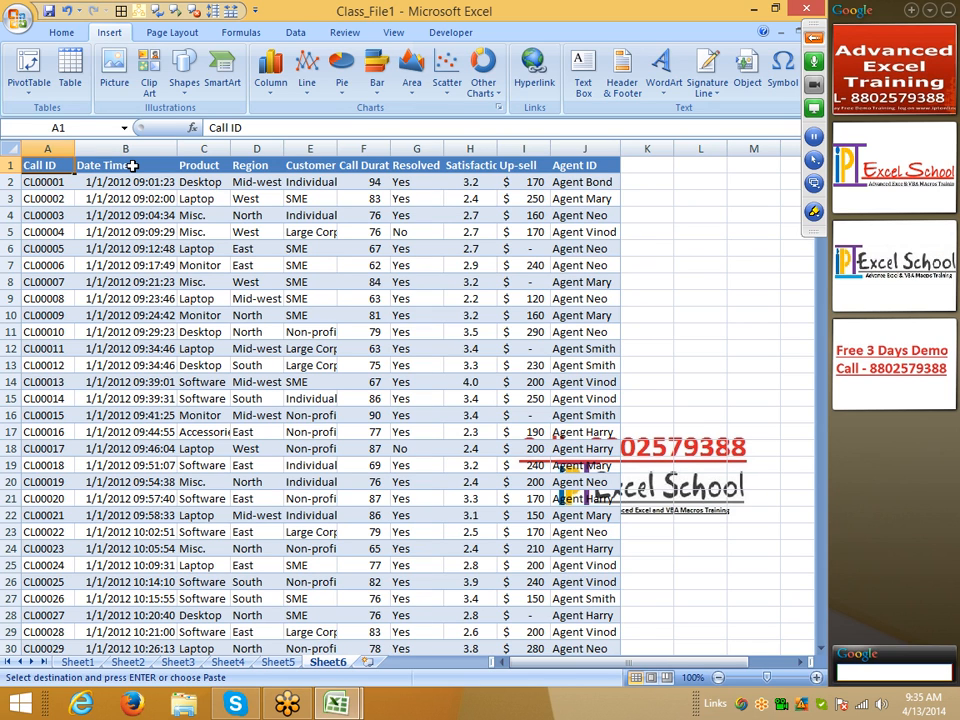
{"action": "key", "text": "Down"}
{"action": "key", "text": "Down"}
{"action": "key", "text": "Down"}
{"action": "key", "text": "Down"}
{"action": "key", "text": "Down"}
{"action": "key", "text": "Down"}
{"action": "key", "text": "Down"}
{"action": "key", "text": "Down"}
{"action": "key", "text": "shift+space"}
{"action": "key", "text": "ctrl+plus"}
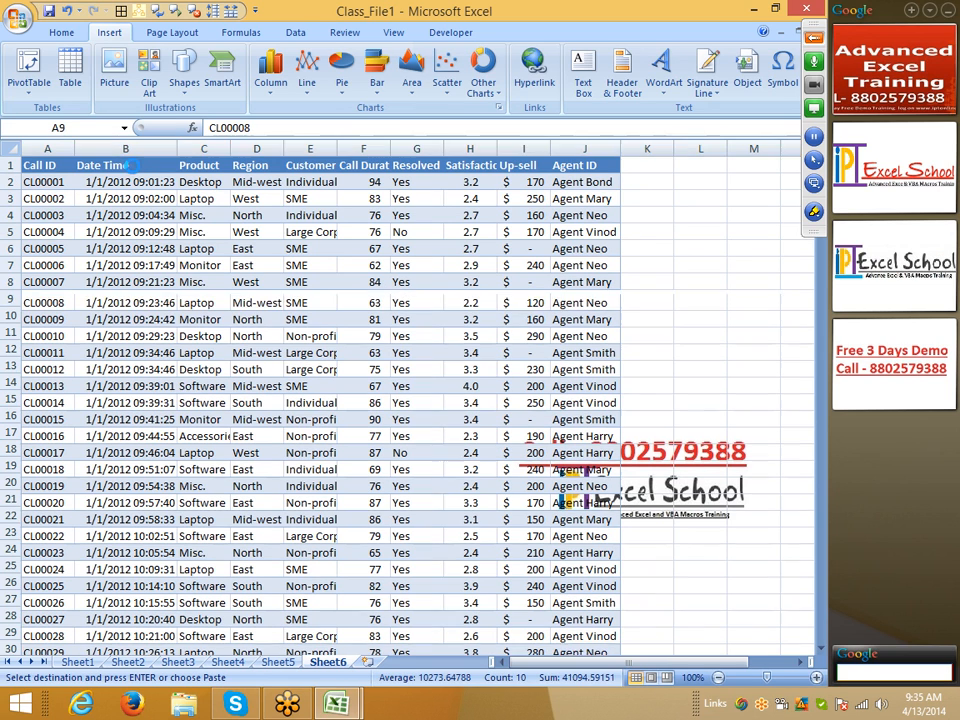
Step: Extend a selection from A1 across all columns and past the blank row to the last record, and return to A1
{"action": "key", "text": "Up"}
{"action": "key", "text": "Up"}
{"action": "key", "text": "Up"}
{"action": "key", "text": "Up"}
{"action": "key", "text": "Up"}
{"action": "key", "text": "Up"}
{"action": "key", "text": "Up"}
{"action": "key", "text": "Up"}
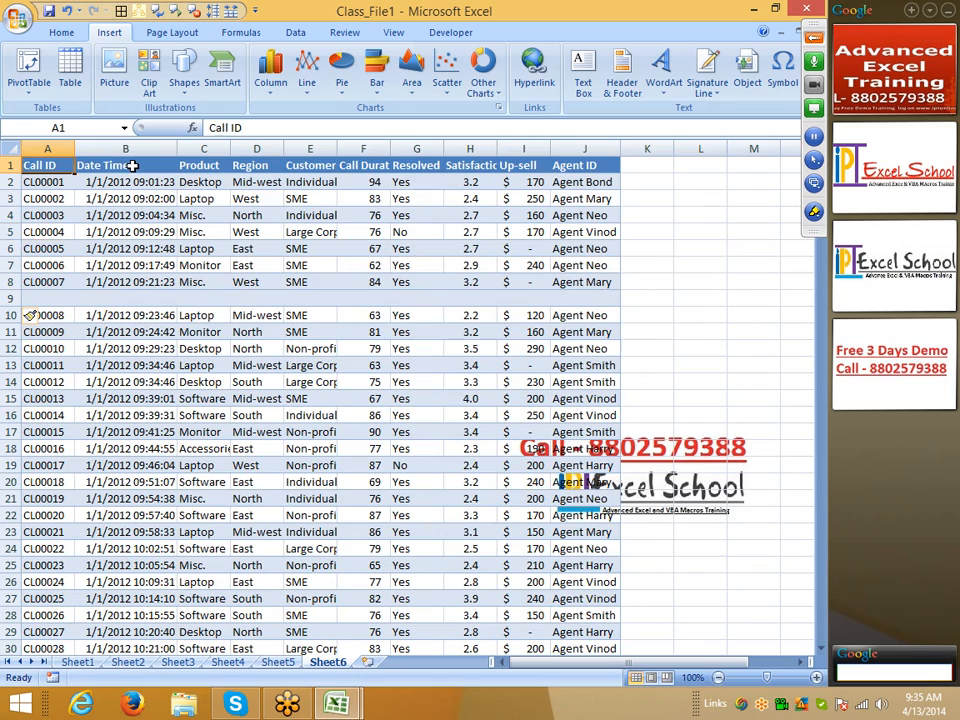
{"action": "key", "text": "ctrl+shift+Right"}
{"action": "key", "text": "ctrl+shift+Down"}
{"action": "key", "text": "ctrl+shift+Down"}
{"action": "key", "text": "ctrl+shift+Down"}
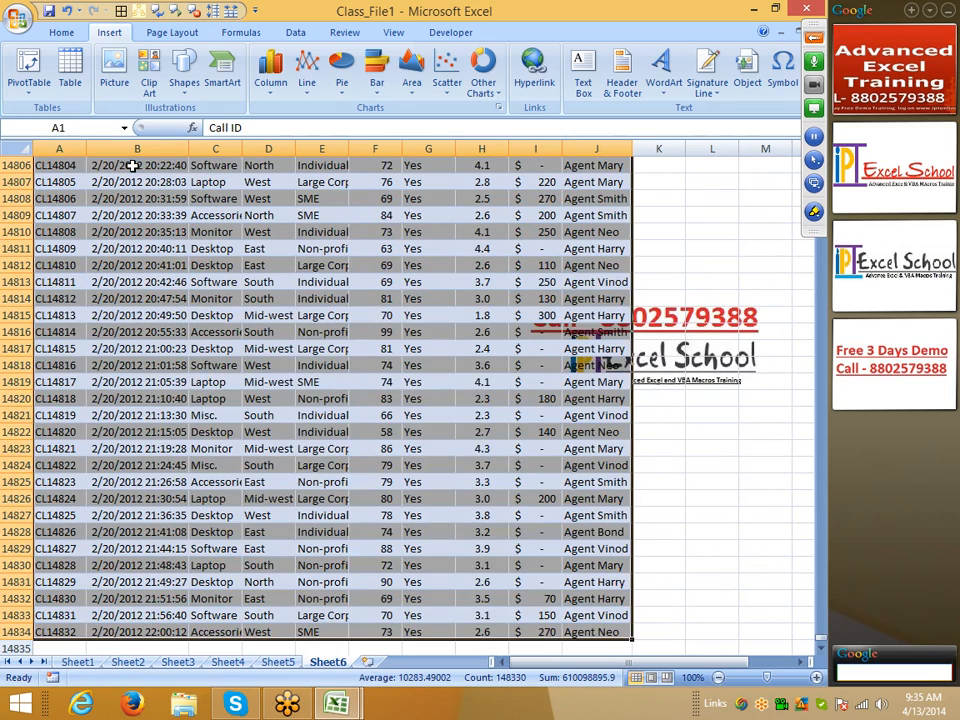
{"action": "key", "text": "ctrl+Home"}
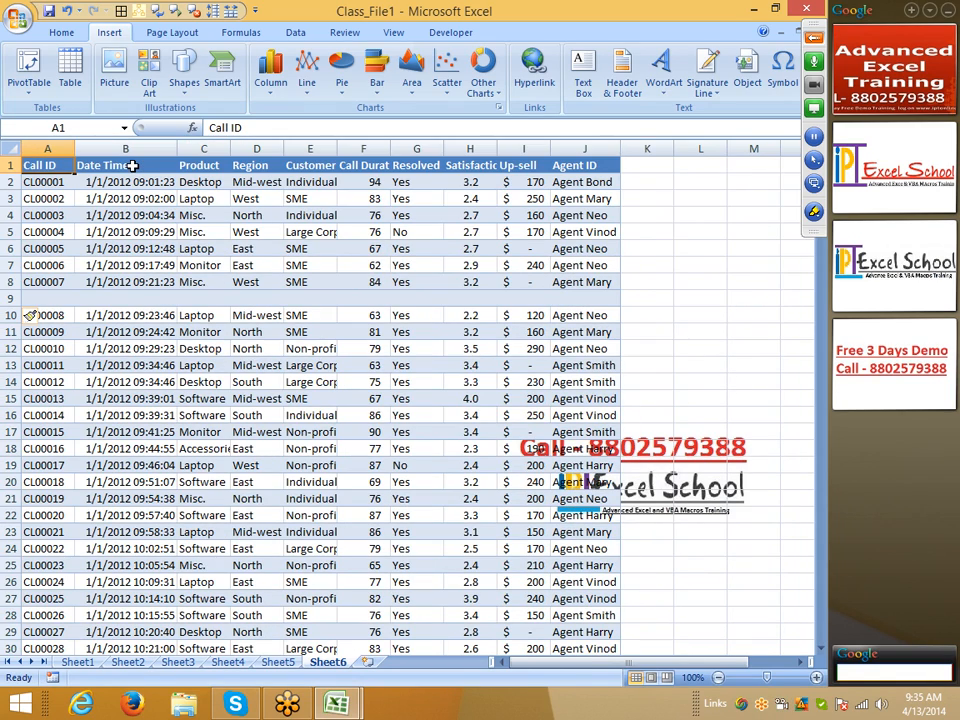
Step: Expand the GoToMeeting control panel and mute the organizer's microphone in the attendee list
{"action": "left_click", "coordinate": [814, 37]}
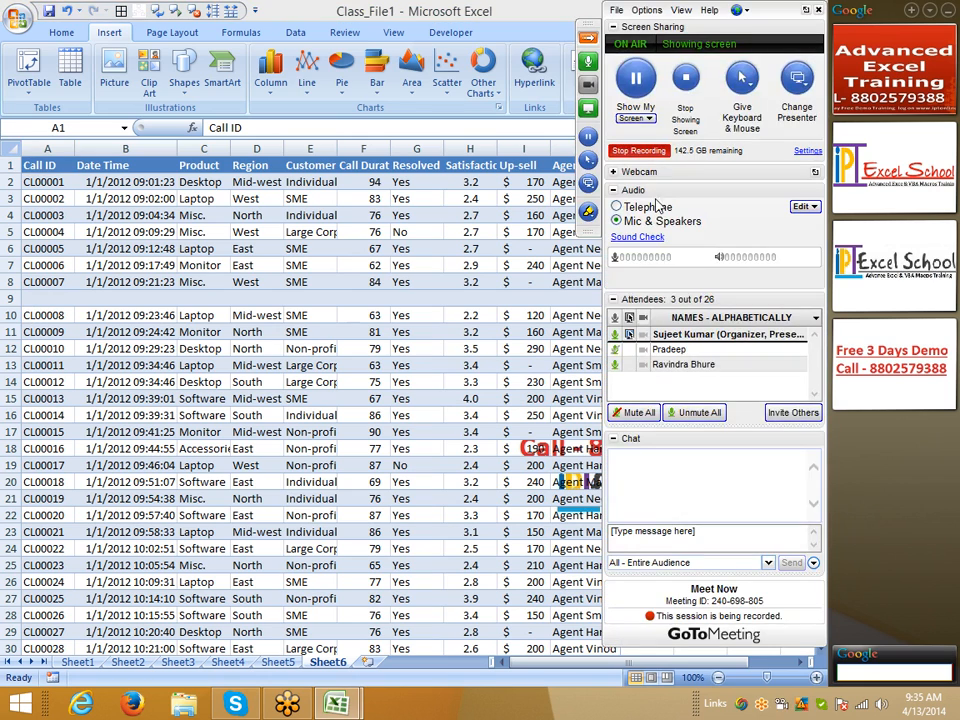
{"action": "left_click", "coordinate": [616, 336]}
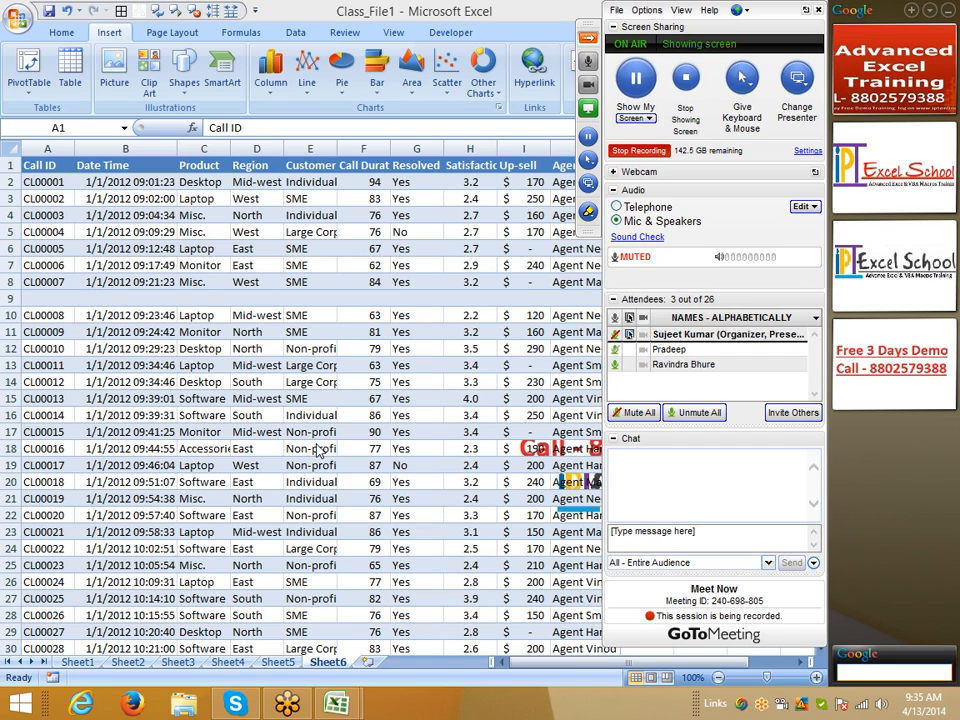
Step: Unmute the organizer's microphone, then delete the blank row 9 between records CL00007 and CL00008 and return to A1
{"action": "left_click", "coordinate": [616, 335]}
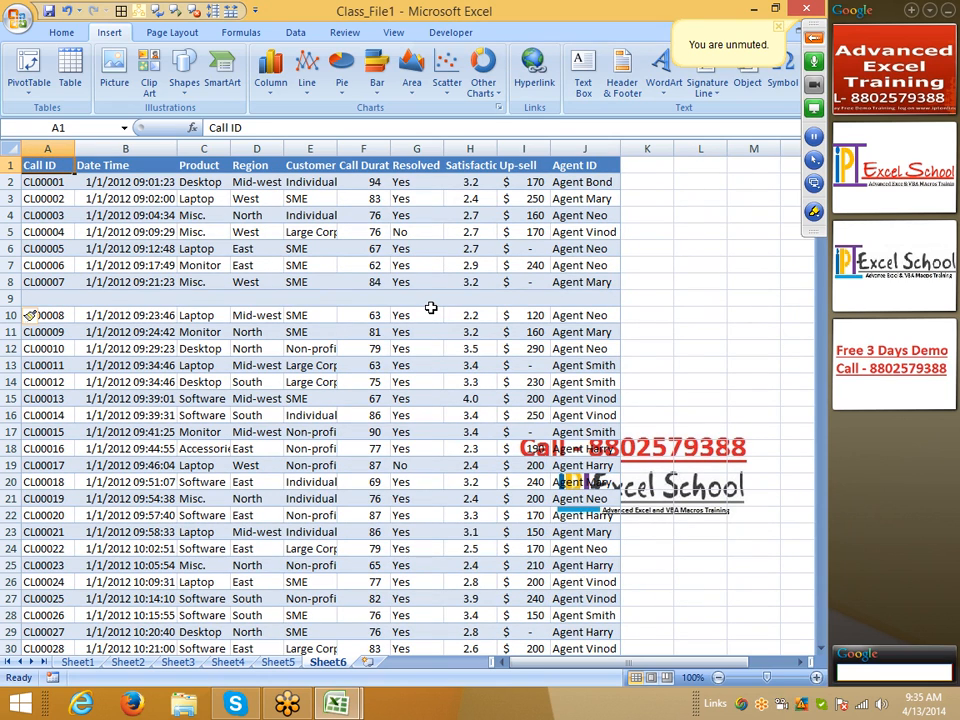
{"action": "left_click", "coordinate": [10, 298]}
{"action": "right_click", "coordinate": [12, 299]}
{"action": "left_click", "coordinate": [58, 404]}
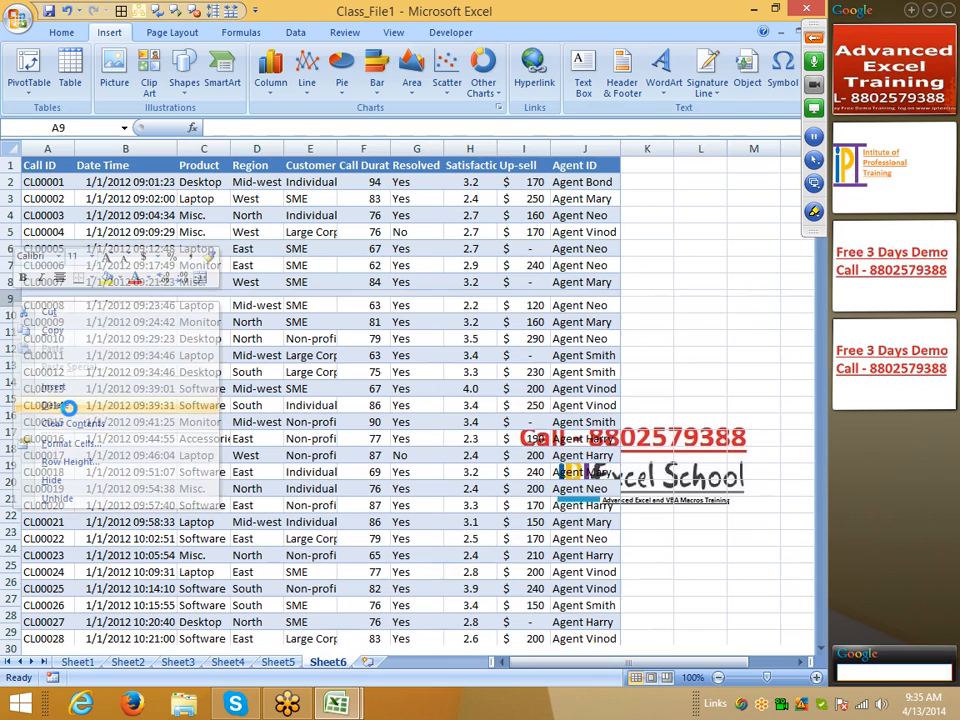
{"action": "left_click", "coordinate": [159, 313]}
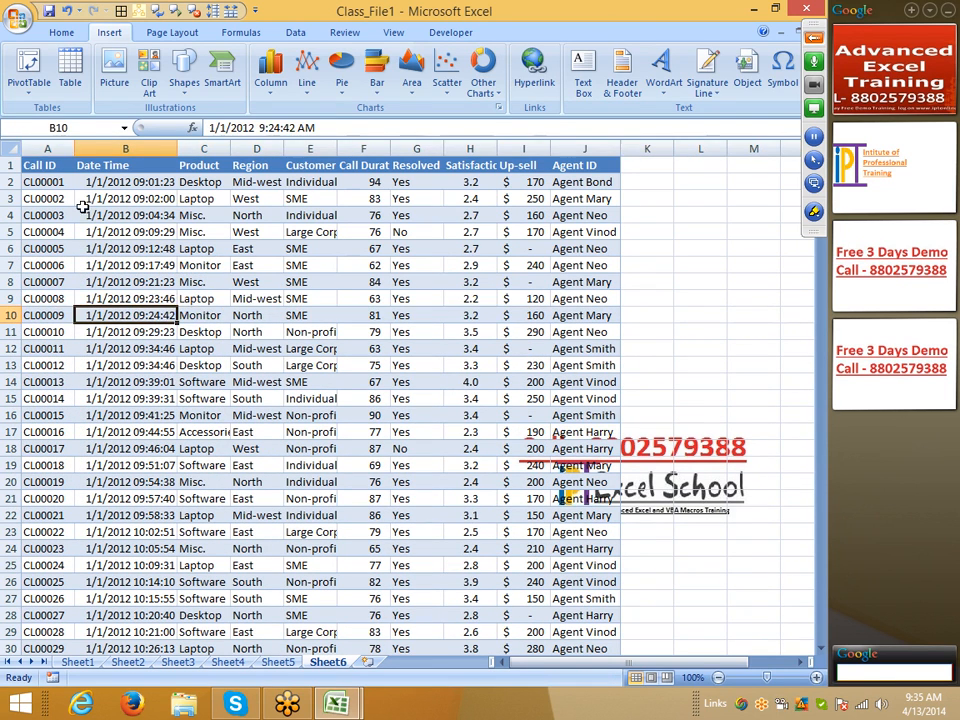
{"action": "left_click", "coordinate": [45, 164]}
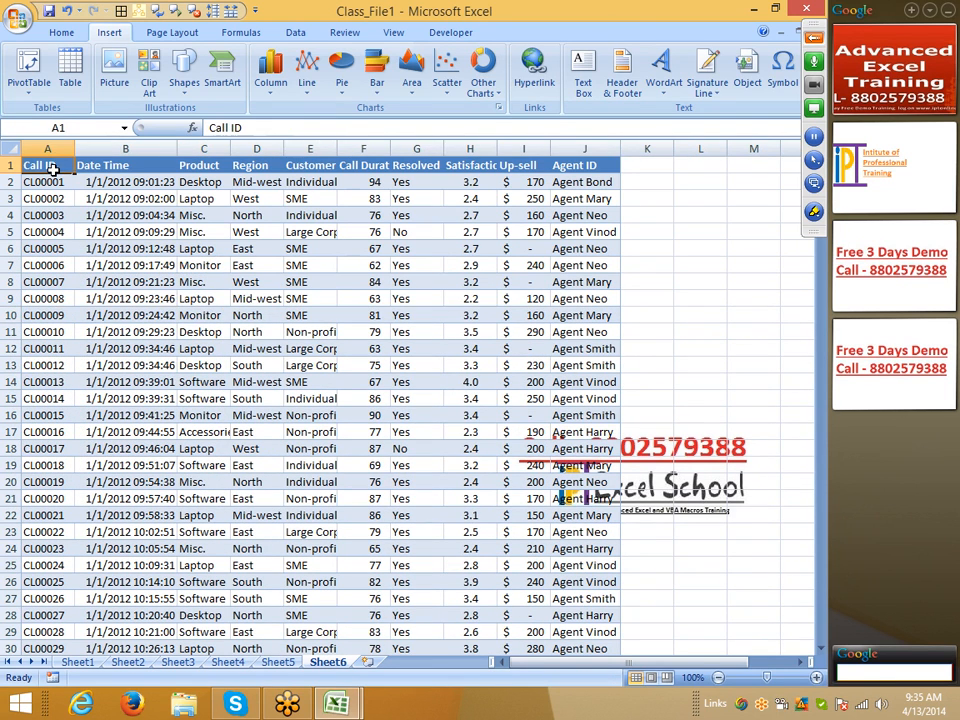
Step: Select the header row A1:J1, then clear the Up-sell header in cell I1
{"action": "left_click", "coordinate": [813, 37]}
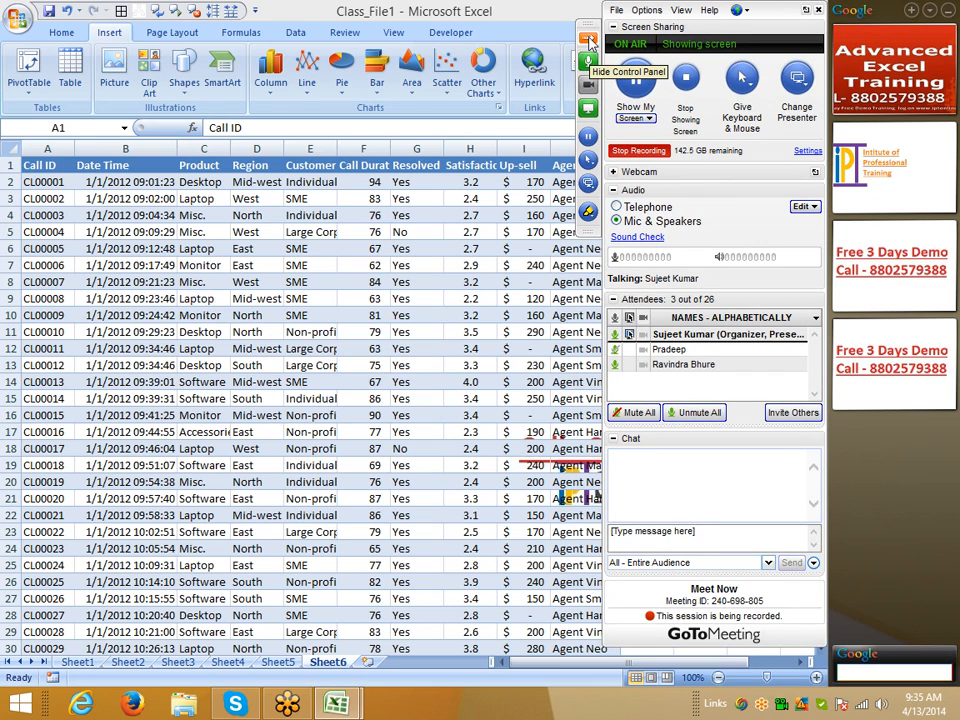
{"action": "left_click_drag", "start_coordinate": [43, 162], "coordinate": [589, 158]}
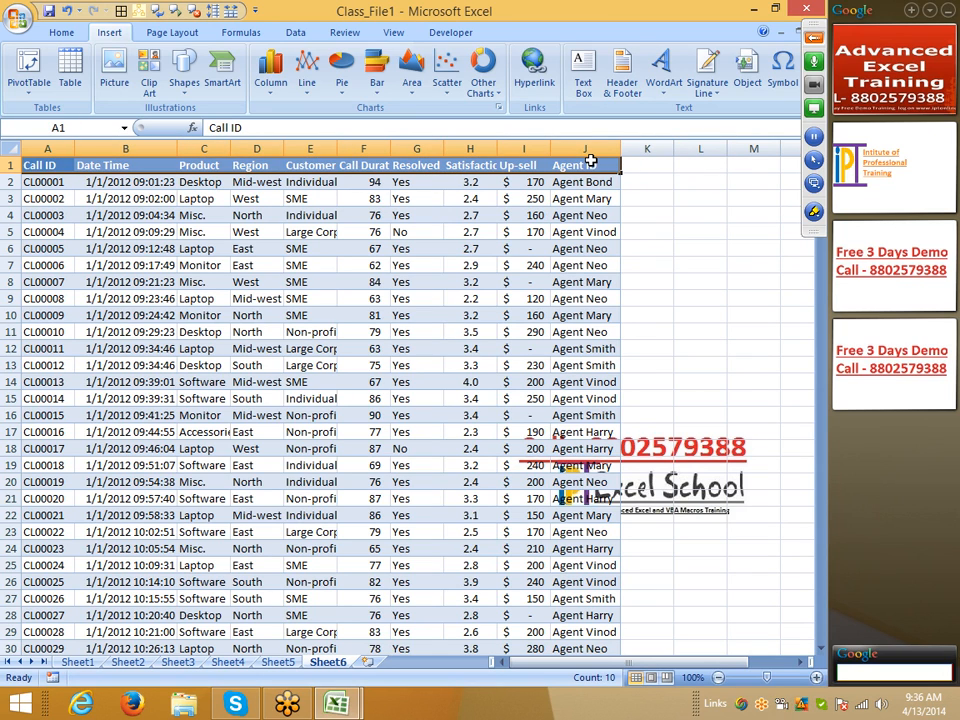
{"action": "left_click", "coordinate": [525, 163]}
{"action": "key", "text": "Delete"}
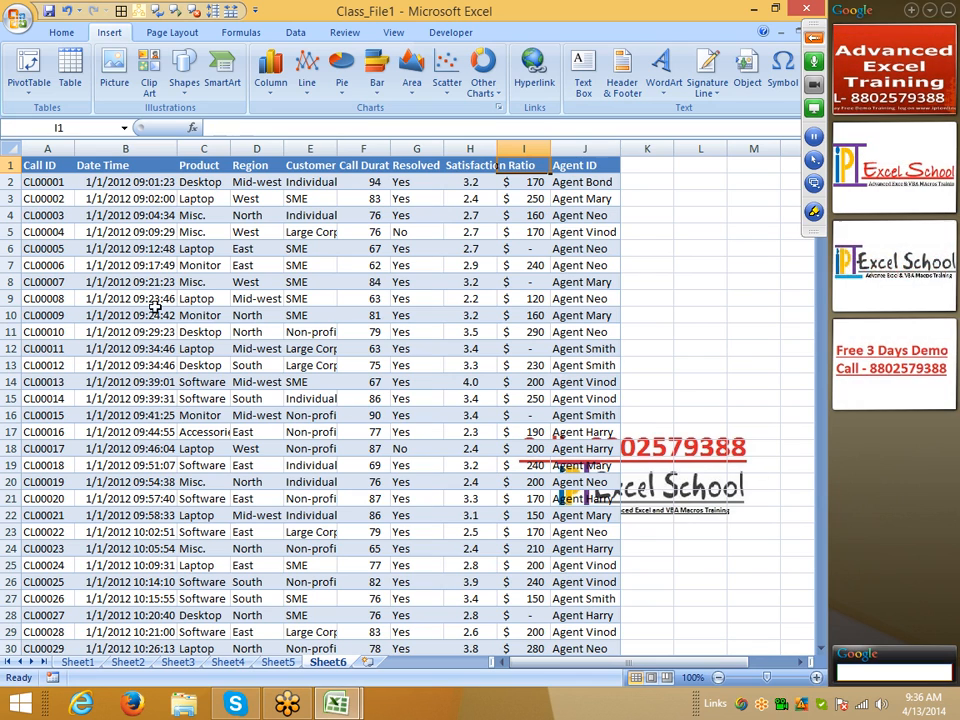
Step: Try to create a PivotTable on a new worksheet from Sheet6!$A$2:$J$14833 with the Up-sell header missing
{"action": "left_click", "coordinate": [30, 86]}
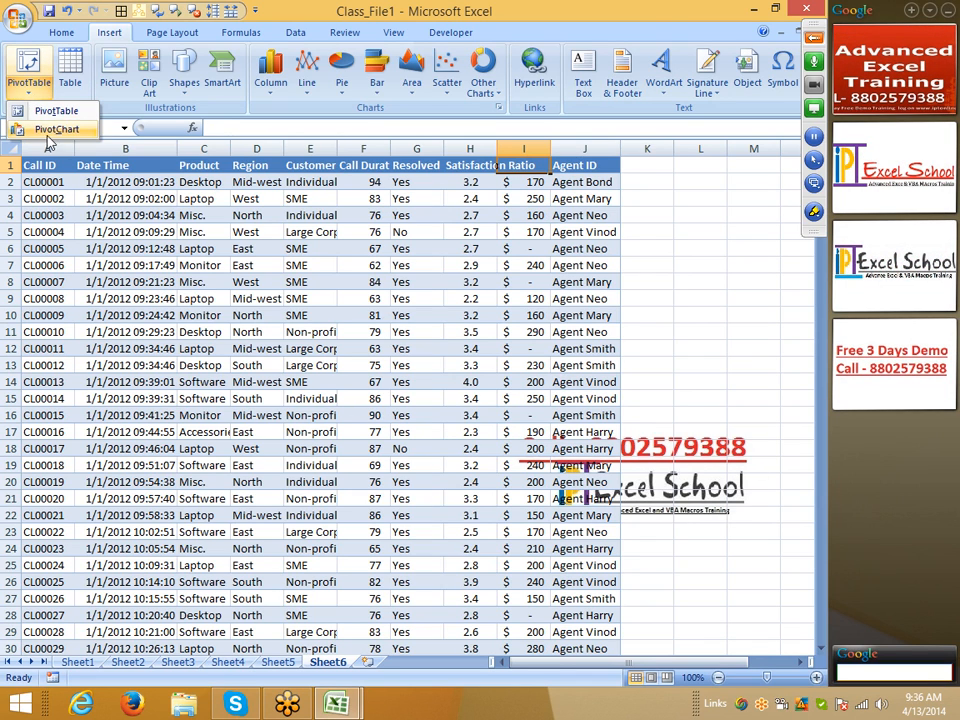
{"action": "left_click", "coordinate": [40, 109]}
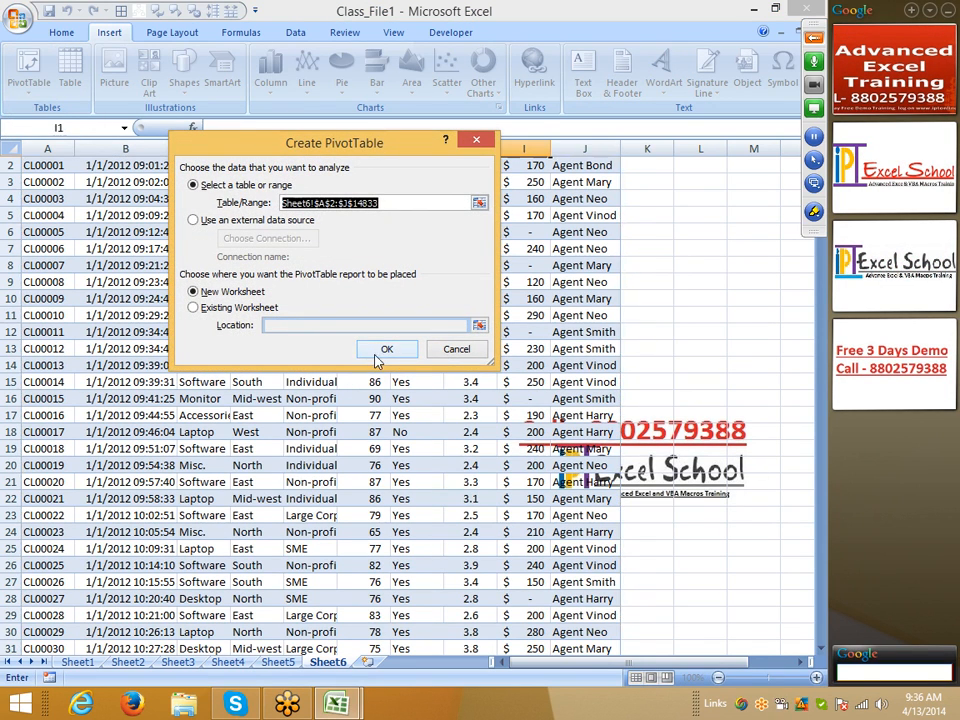
{"action": "left_click", "coordinate": [382, 349]}
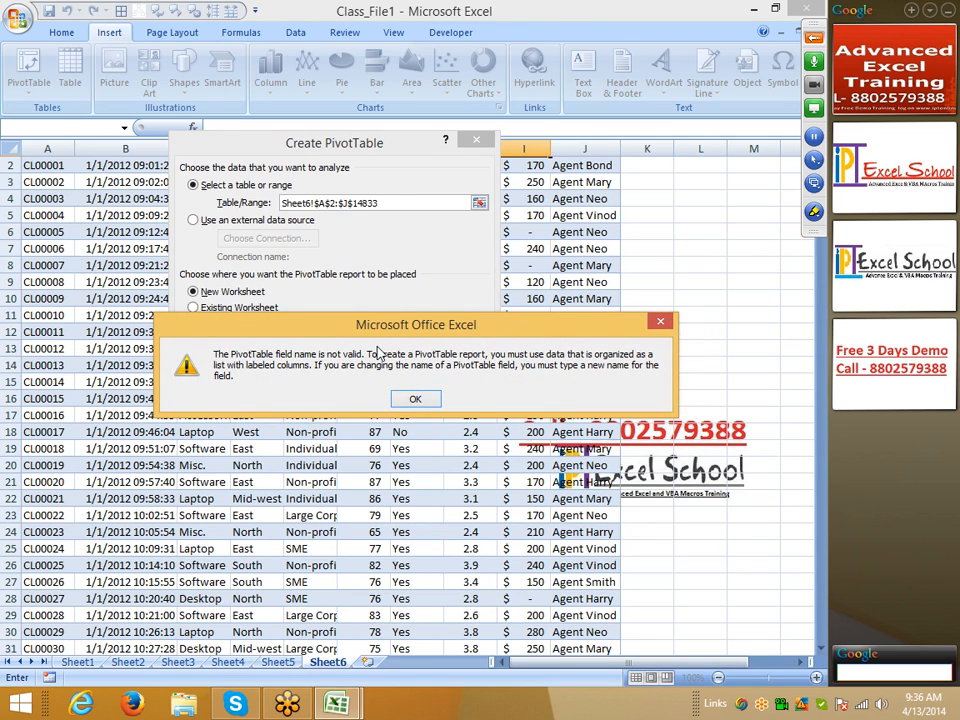
{"action": "key", "text": "Escape"}
{"action": "key", "text": "Escape"}
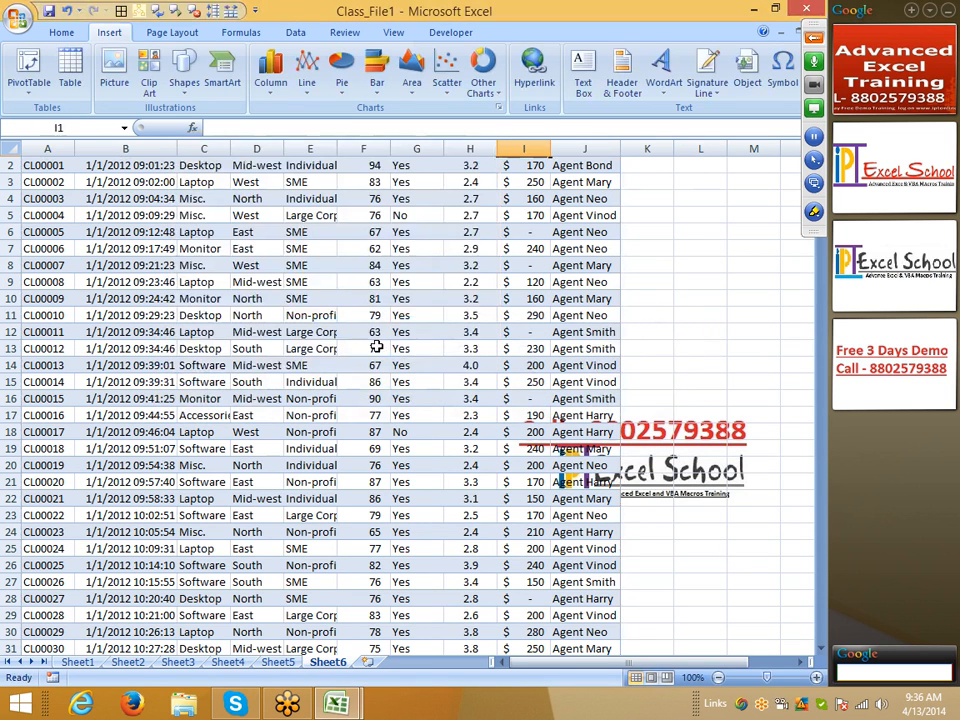
Step: Undo clearing the Up-sell header and create a PivotTable on a new worksheet from the Sheet6 call data
{"action": "scroll", "coordinate": [377, 346], "scroll_direction": "up", "scroll_amount": 1}
{"action": "scroll", "coordinate": [385, 360], "scroll_direction": "down", "scroll_amount": 1}
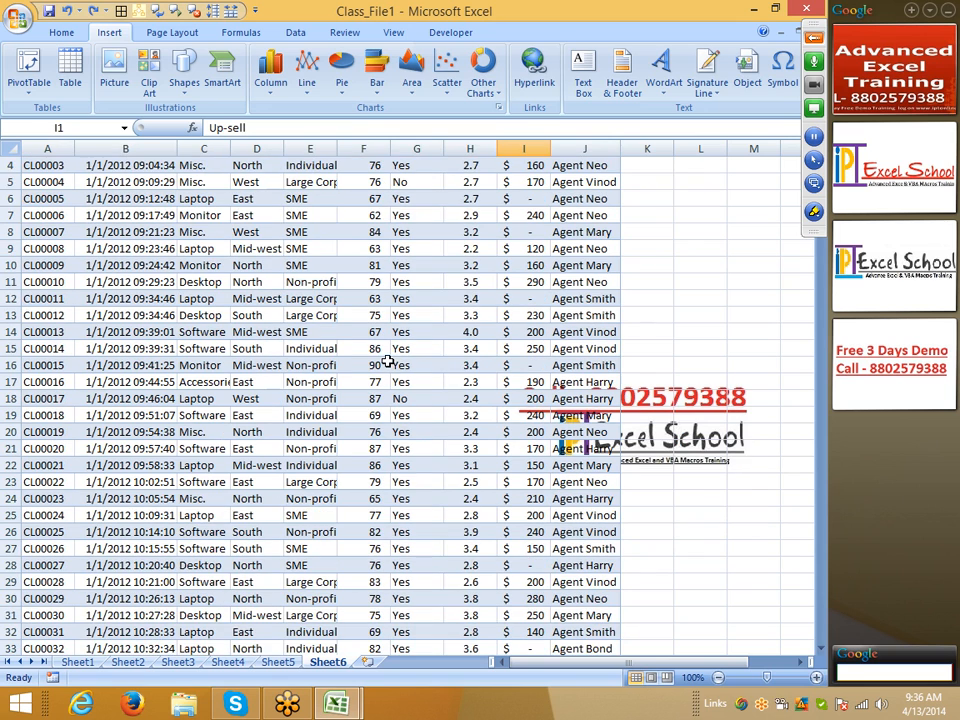
{"action": "left_click", "coordinate": [26, 165]}
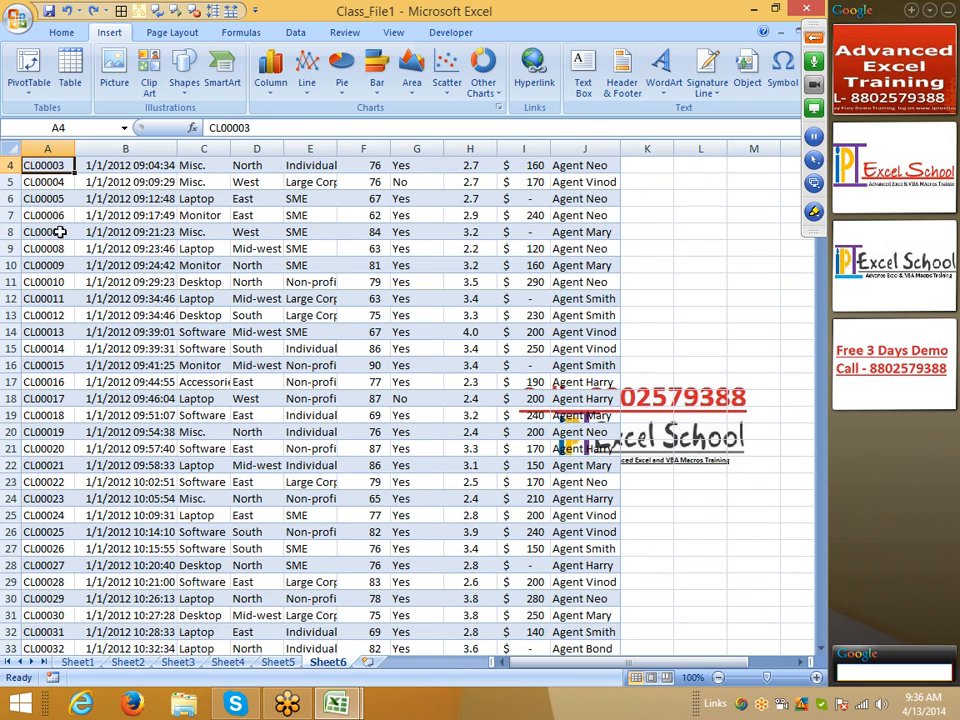
{"action": "scroll", "coordinate": [50, 170], "scroll_direction": "up", "scroll_amount": 1}
{"action": "left_click", "coordinate": [47, 160]}
{"action": "left_click", "coordinate": [30, 88]}
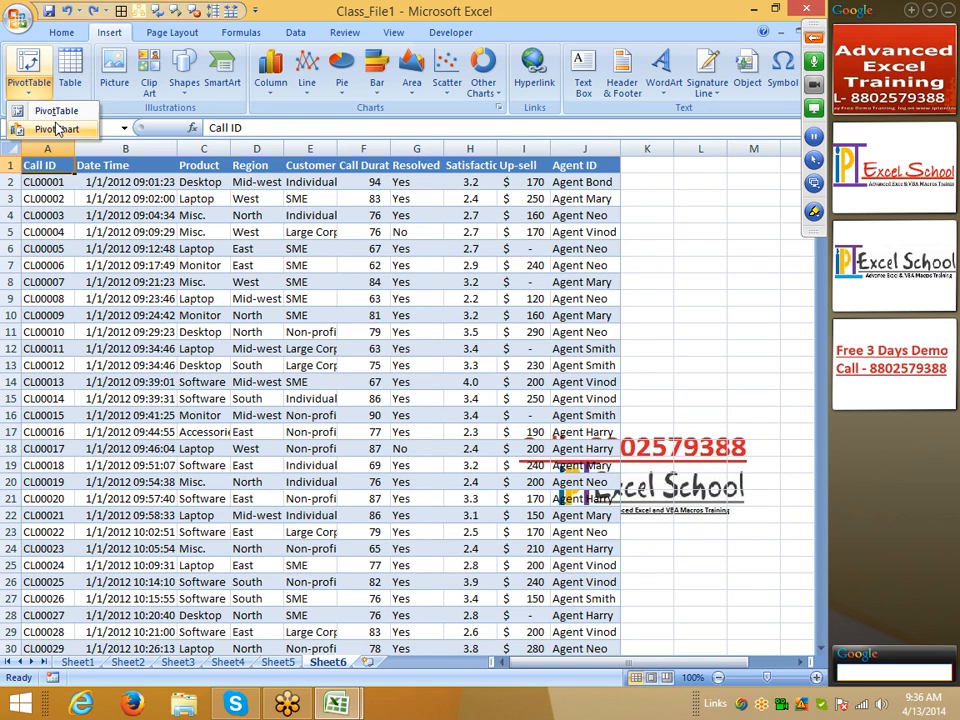
{"action": "left_click", "coordinate": [58, 112]}
{"action": "left_click", "coordinate": [386, 348]}
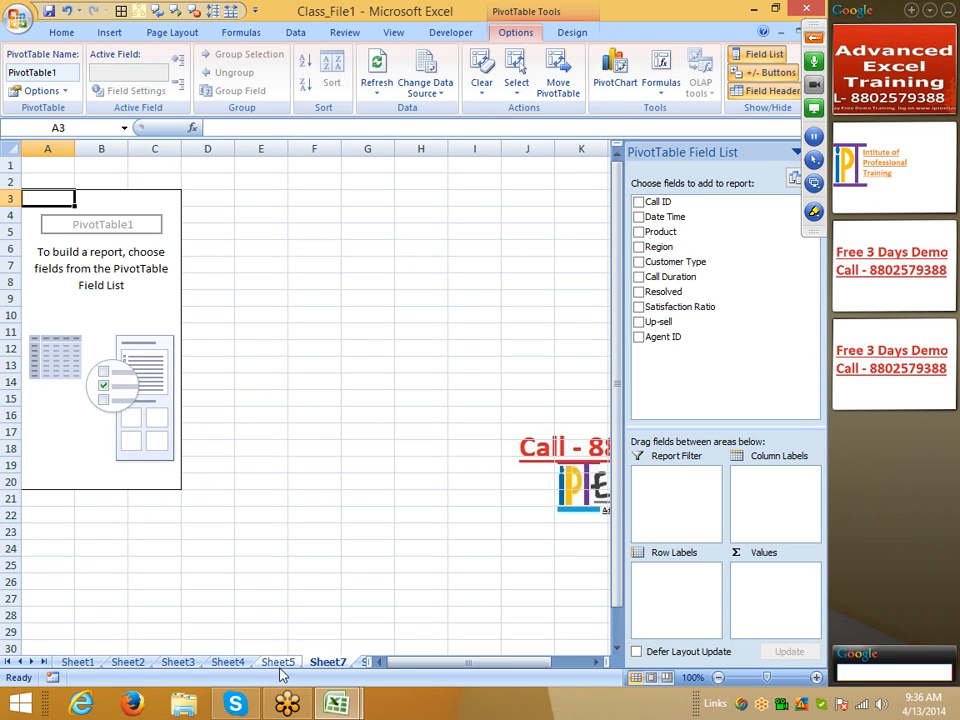
Step: Insert a blank row at row 11 of Sheet6, between records CL00009 and CL00010, and undo the insertion
{"action": "left_click", "coordinate": [365, 662]}
{"action": "left_click", "coordinate": [140, 432]}
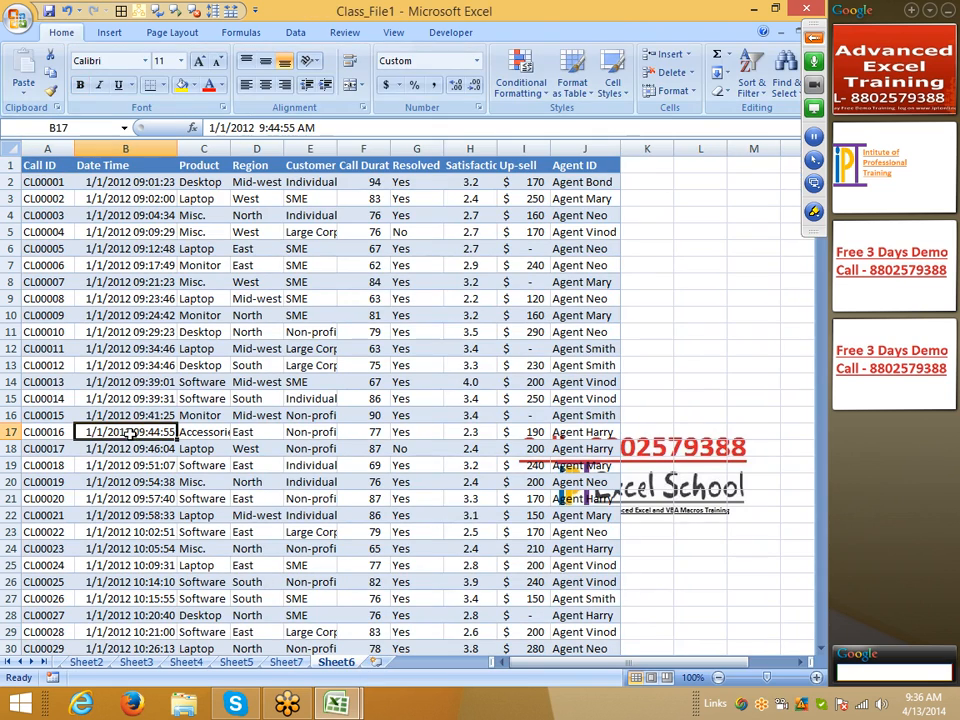
{"action": "left_click", "coordinate": [10, 331]}
{"action": "right_click", "coordinate": [10, 331]}
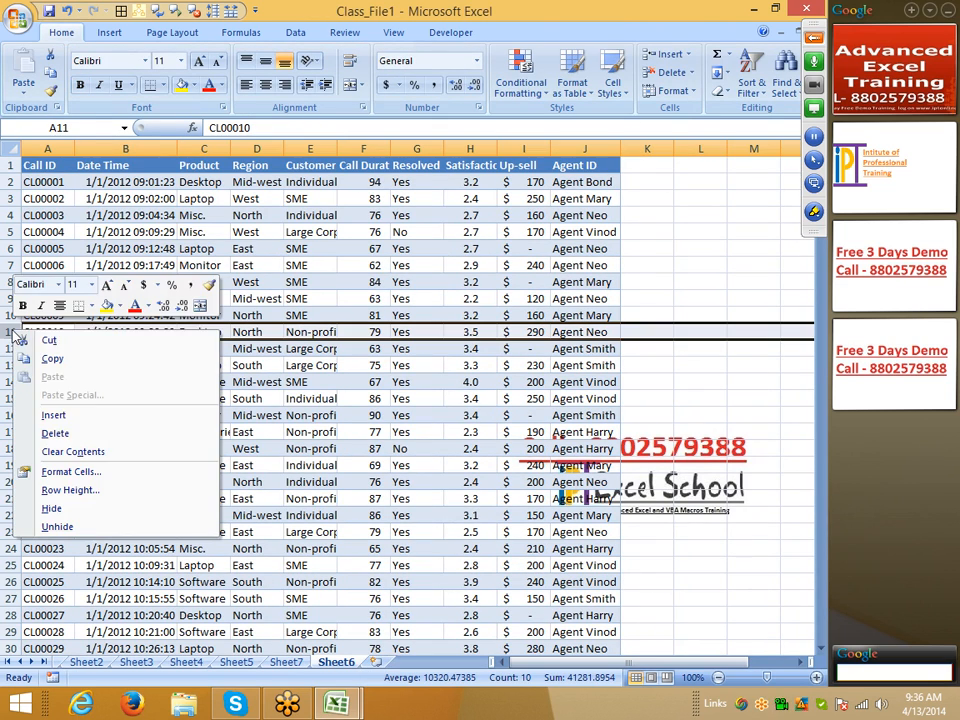
{"action": "left_click", "coordinate": [80, 416]}
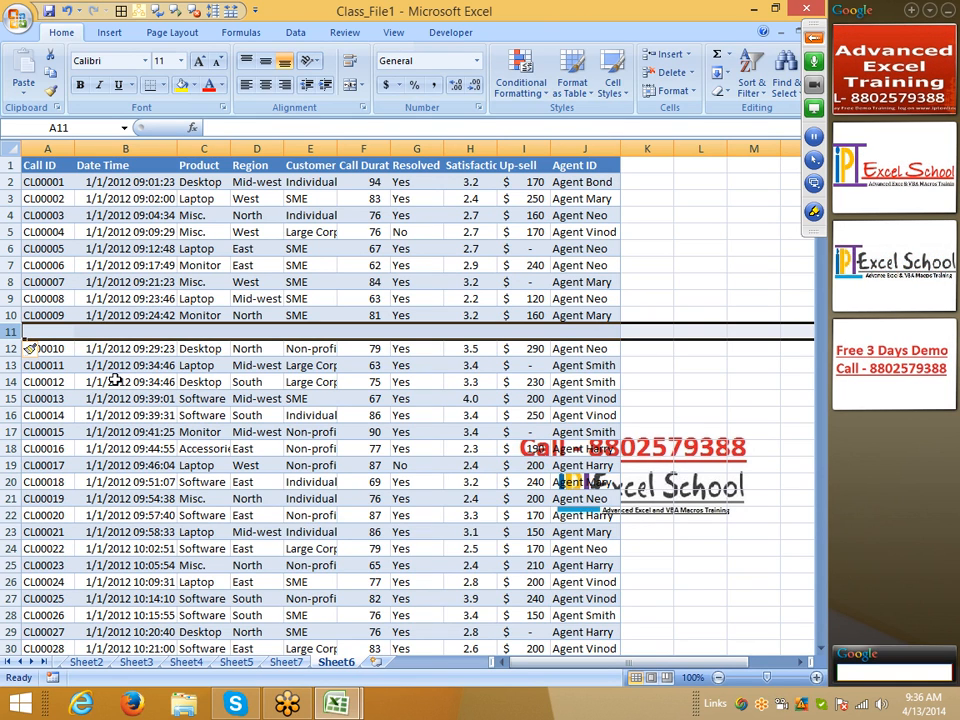
{"action": "key", "text": "ctrl+z"}
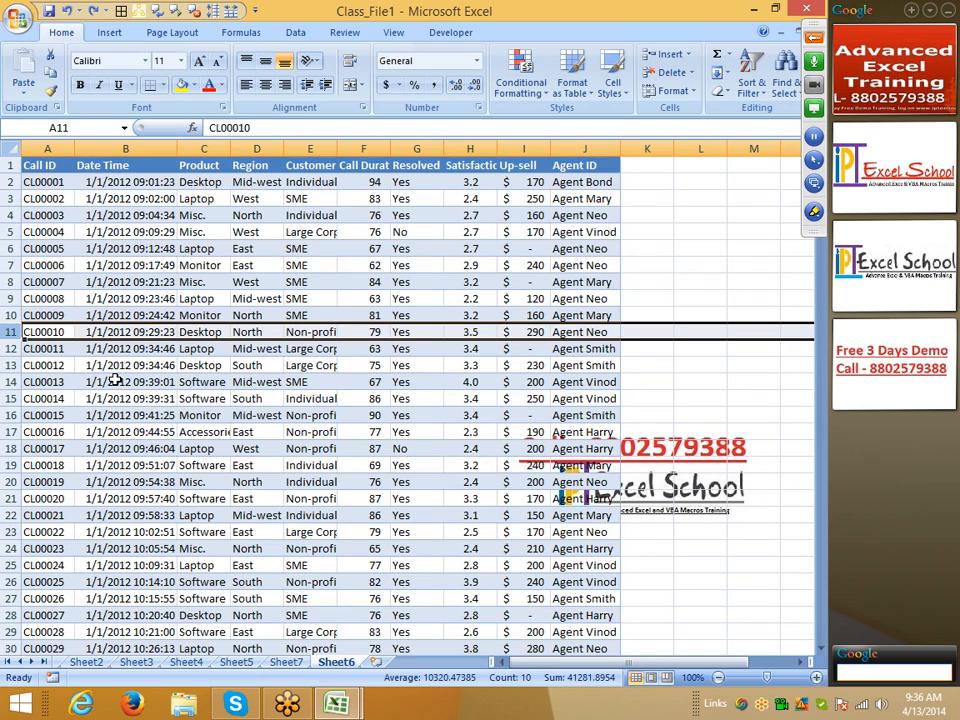
Step: Enlarge the areas section of the PivotTable field list on Sheet7, then hide and redisplay the list by leaving and reselecting the report
{"action": "left_click", "coordinate": [284, 662]}
{"action": "left_click", "coordinate": [336, 664]}
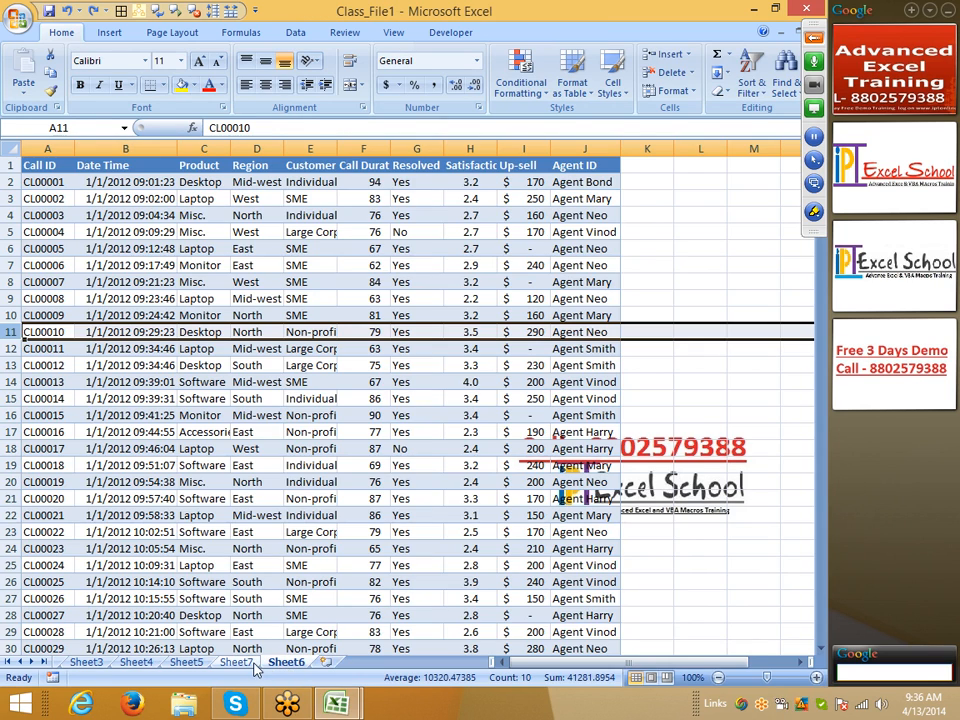
{"action": "left_click", "coordinate": [250, 665]}
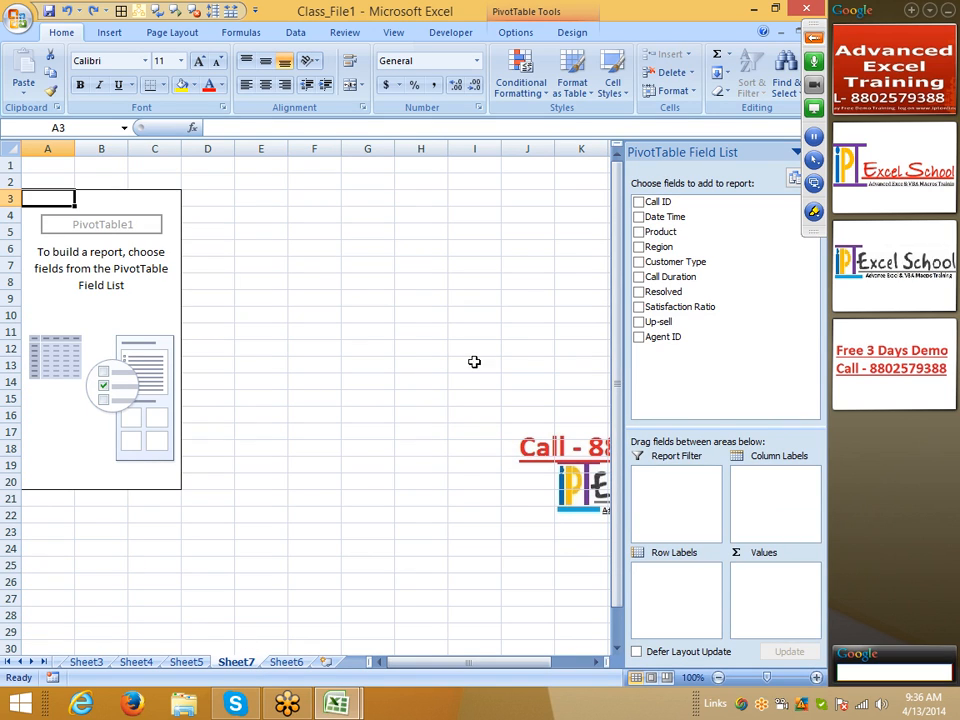
{"action": "left_click_drag", "start_coordinate": [712, 428], "coordinate": [705, 367]}
{"action": "left_click", "coordinate": [314, 265]}
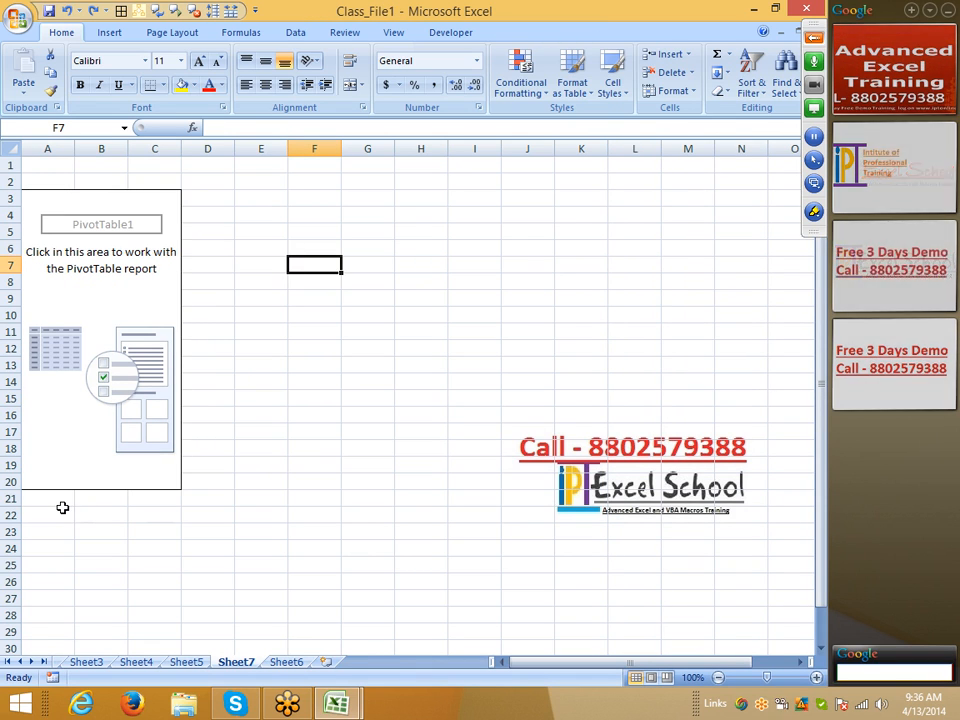
{"action": "left_click", "coordinate": [67, 318]}
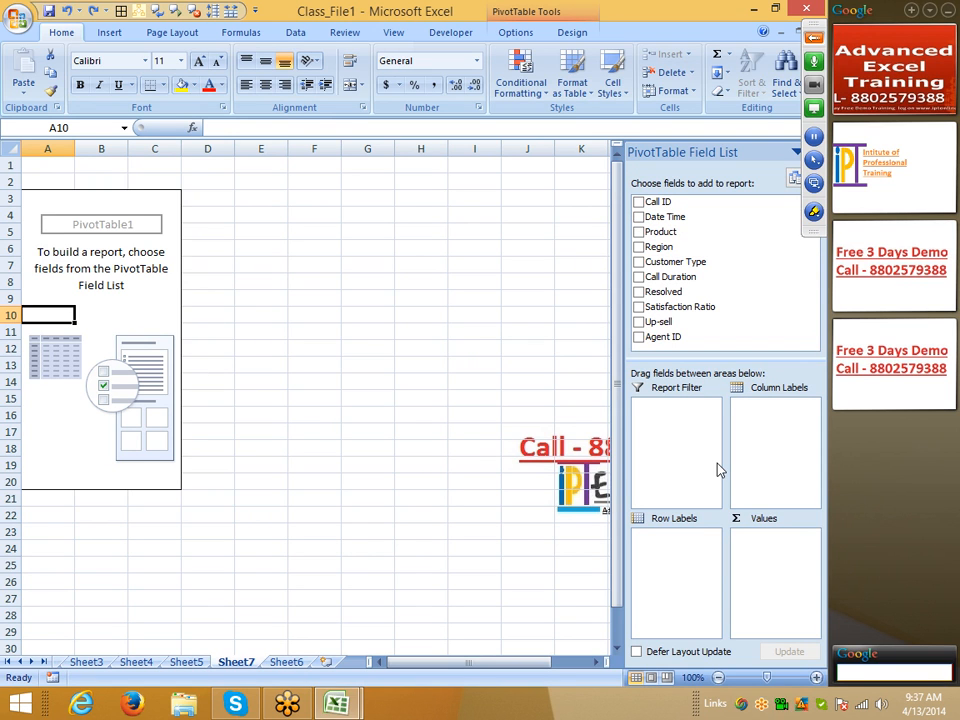
Step: Select the header row A1:J1 on Sheet6 to compare it with the PivotTable's field names
{"action": "left_click", "coordinate": [284, 663]}
{"action": "left_click_drag", "start_coordinate": [46, 165], "coordinate": [600, 165]}
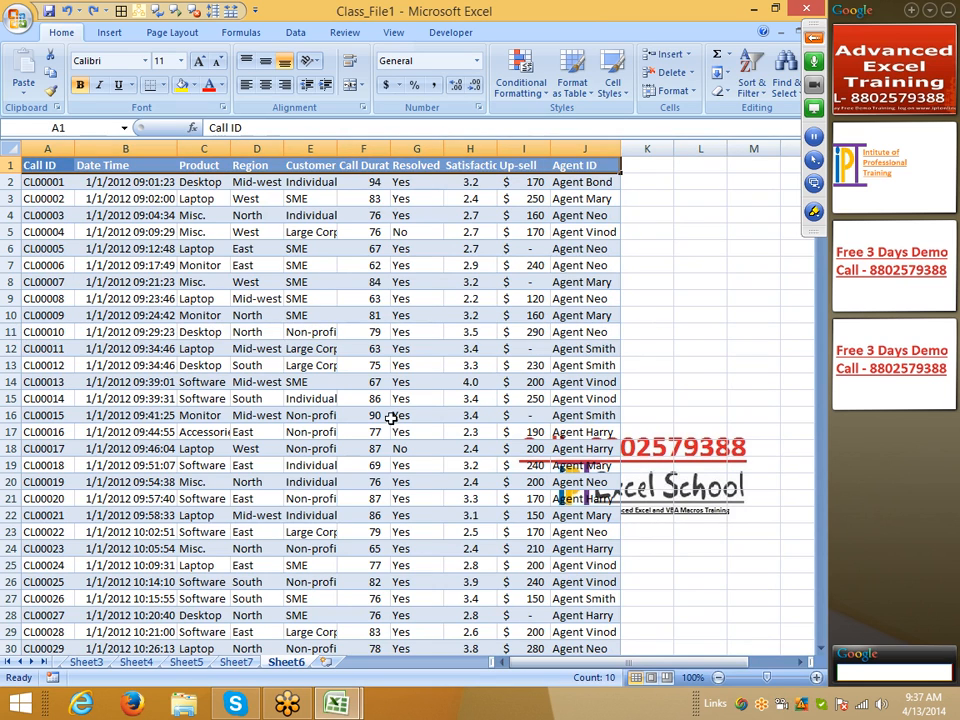
Step: Add the Region field to the Row Labels of the PivotTable on Sheet7 and select the region names in A4:A8
{"action": "left_click", "coordinate": [236, 662]}
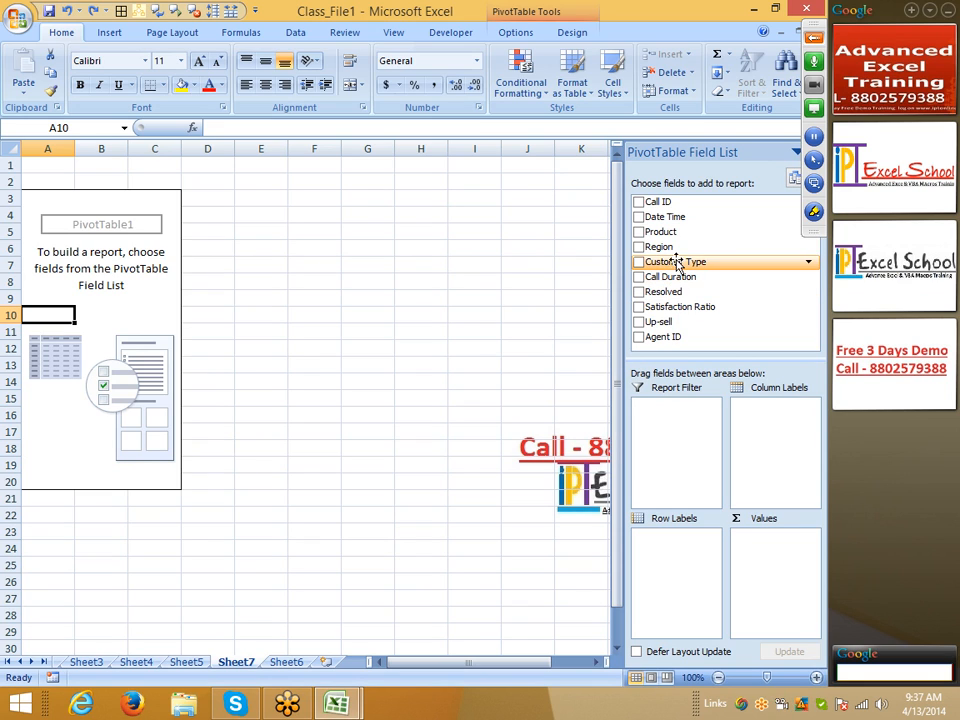
{"action": "left_click_drag", "start_coordinate": [668, 247], "coordinate": [676, 560]}
{"action": "left_click_drag", "start_coordinate": [45, 215], "coordinate": [48, 279]}
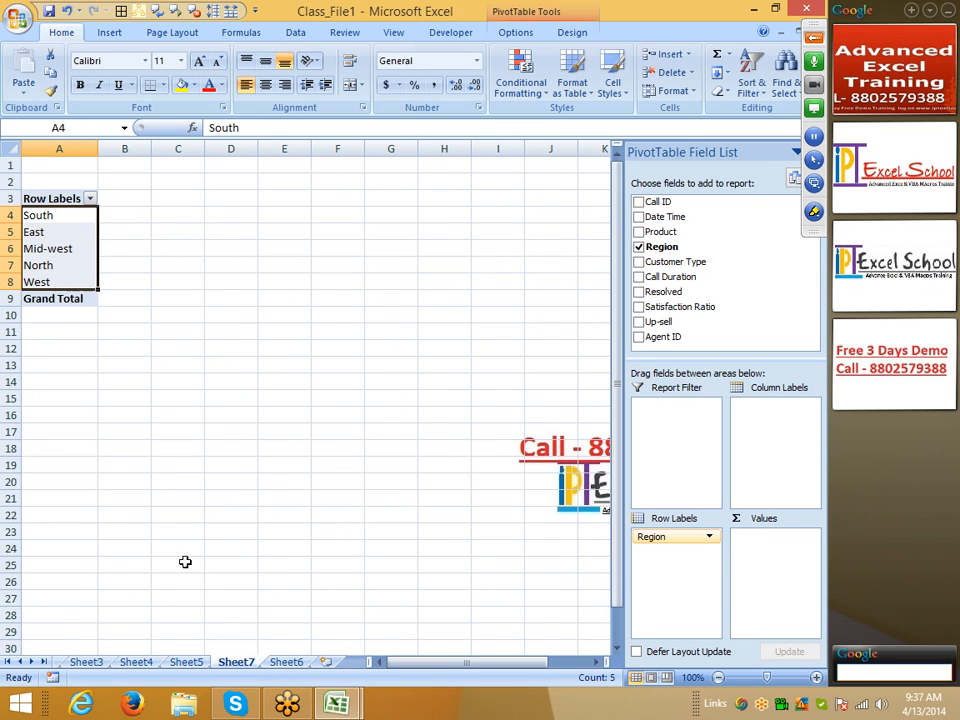
Step: Examine the Product column on Sheet6, then return to Sheet7 and select the region names listed down the rows
{"action": "left_click", "coordinate": [286, 662]}
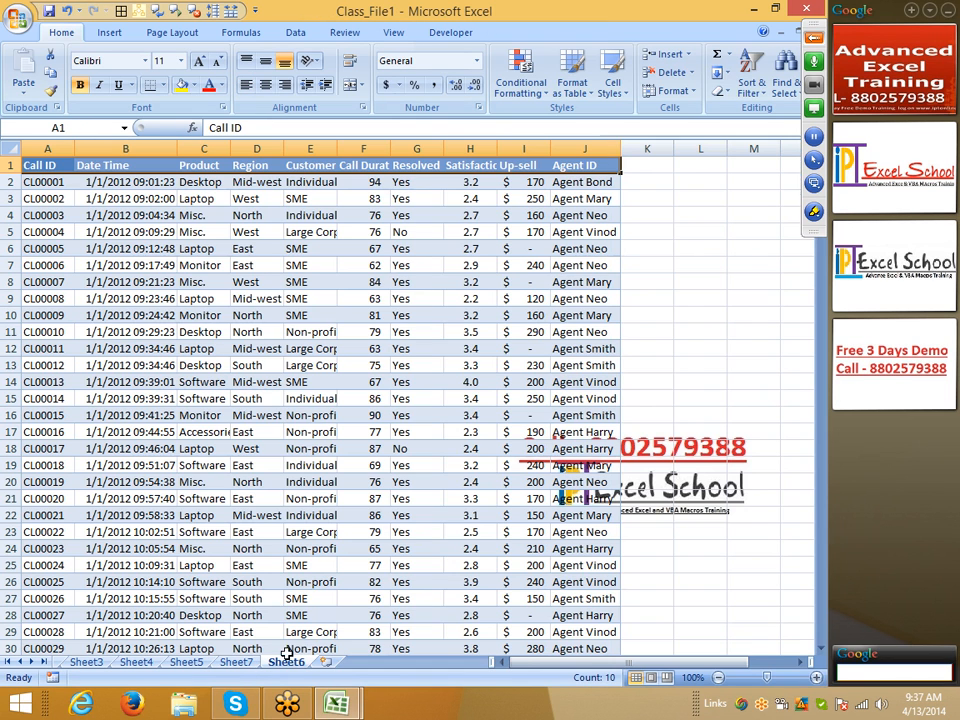
{"action": "left_click", "coordinate": [201, 145]}
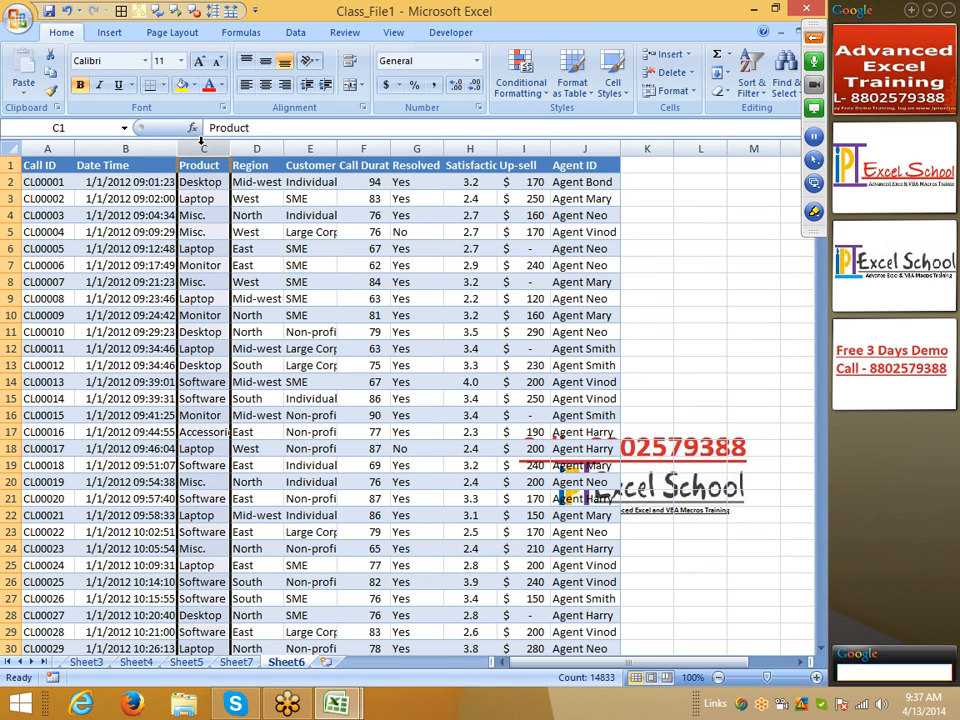
{"action": "left_click", "coordinate": [236, 662]}
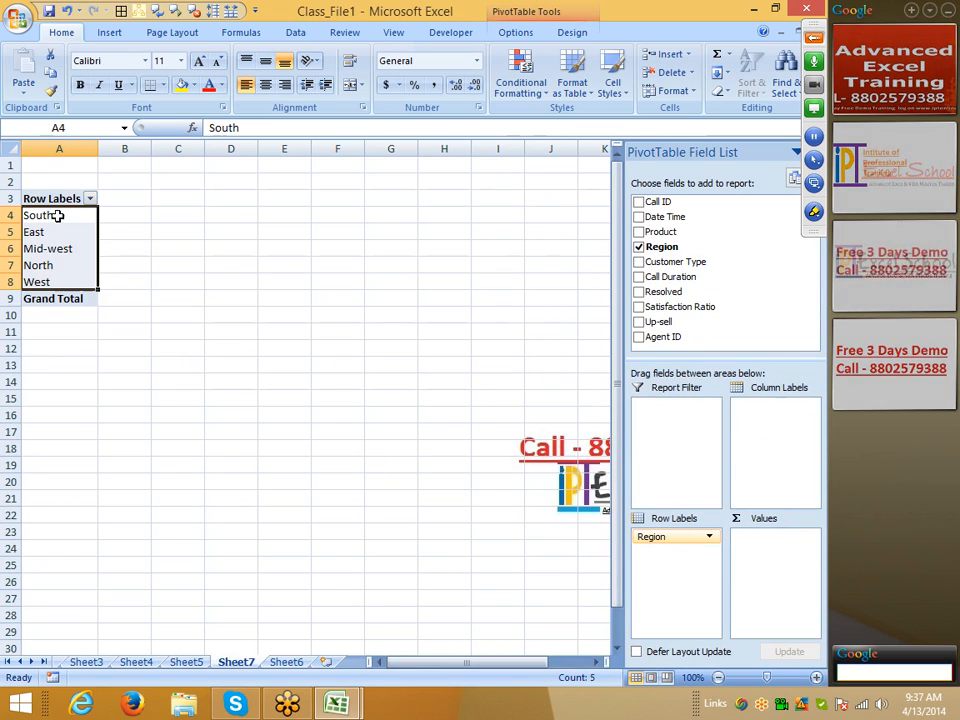
{"action": "left_click", "coordinate": [58, 216]}
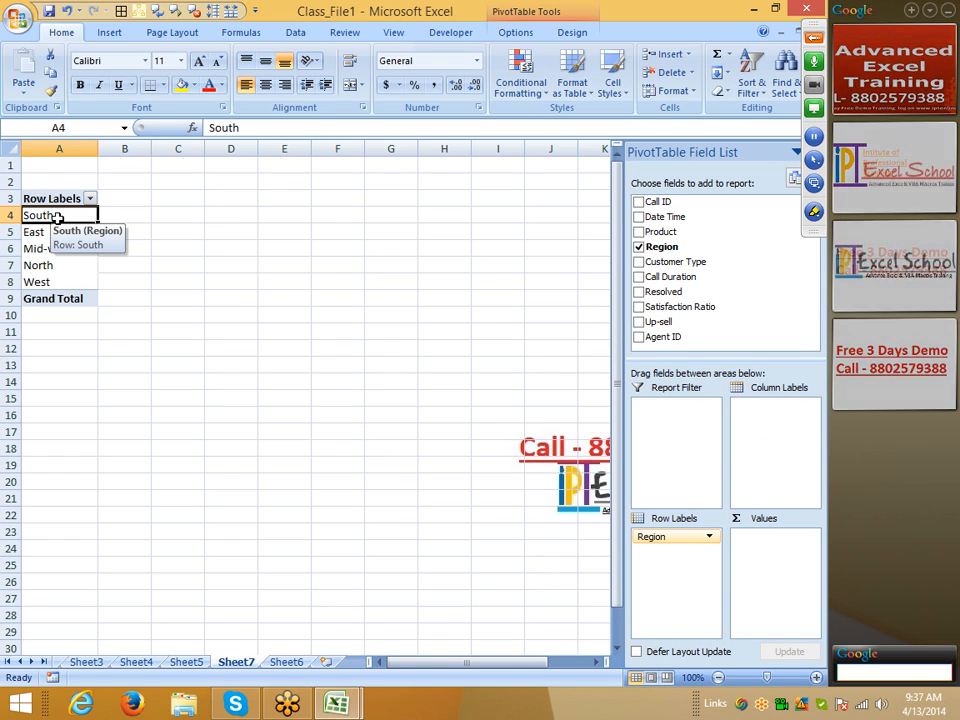
{"action": "left_click_drag", "start_coordinate": [104, 215], "coordinate": [118, 256]}
{"action": "left_click", "coordinate": [75, 248]}
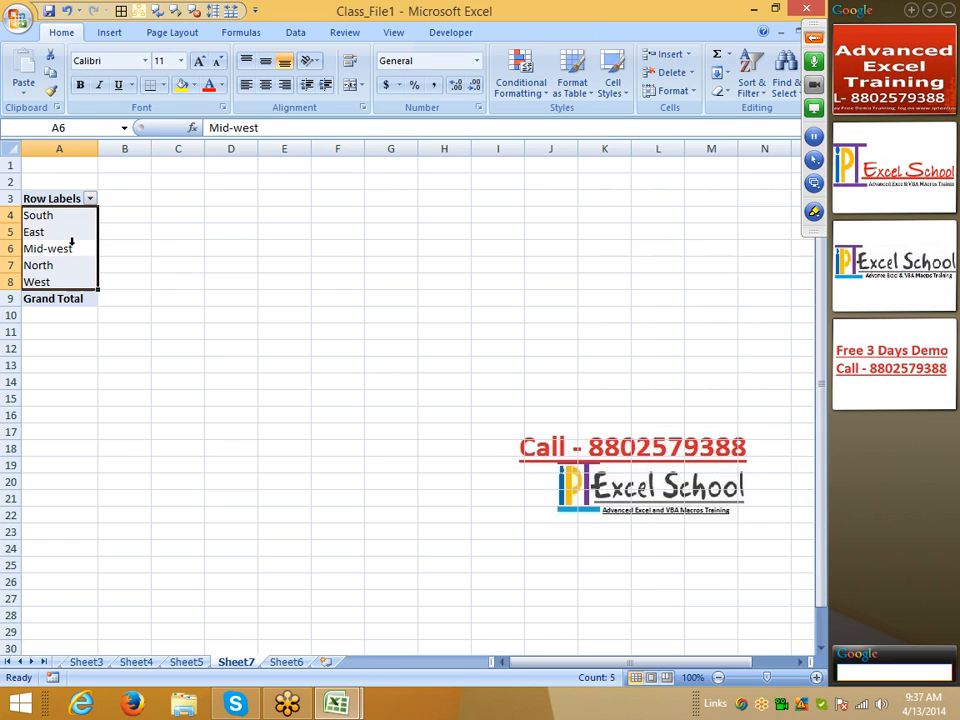
Step: Move Region to Column Labels, select across the region names in row 4, and move the field back to Row Labels
{"action": "left_click_drag", "start_coordinate": [656, 537], "coordinate": [746, 424]}
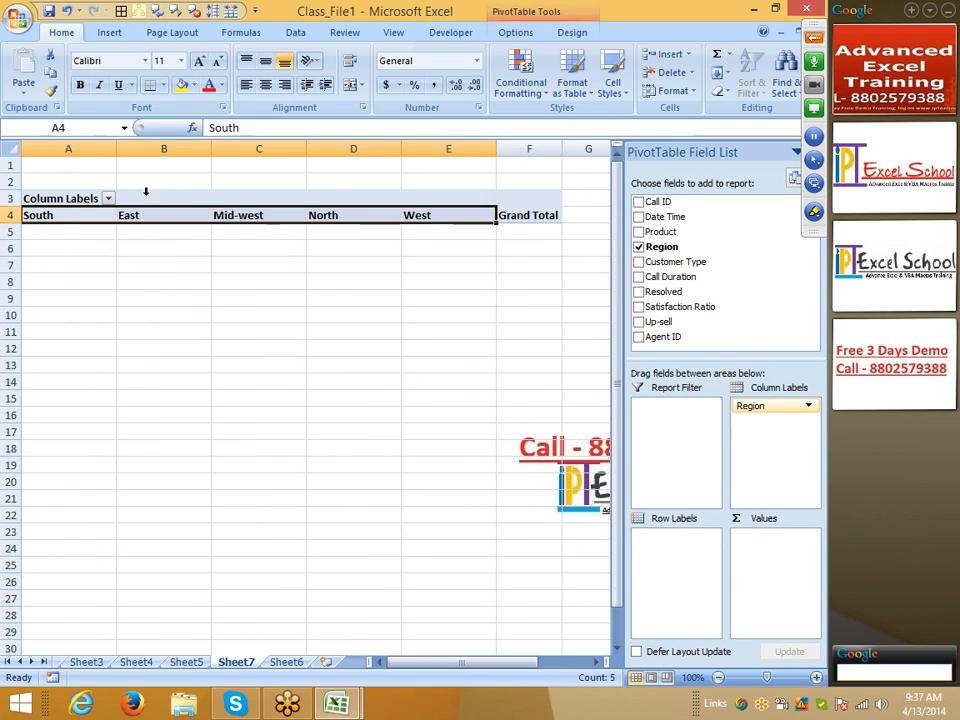
{"action": "left_click_drag", "start_coordinate": [50, 215], "coordinate": [460, 232]}
{"action": "left_click_drag", "start_coordinate": [775, 406], "coordinate": [697, 564]}
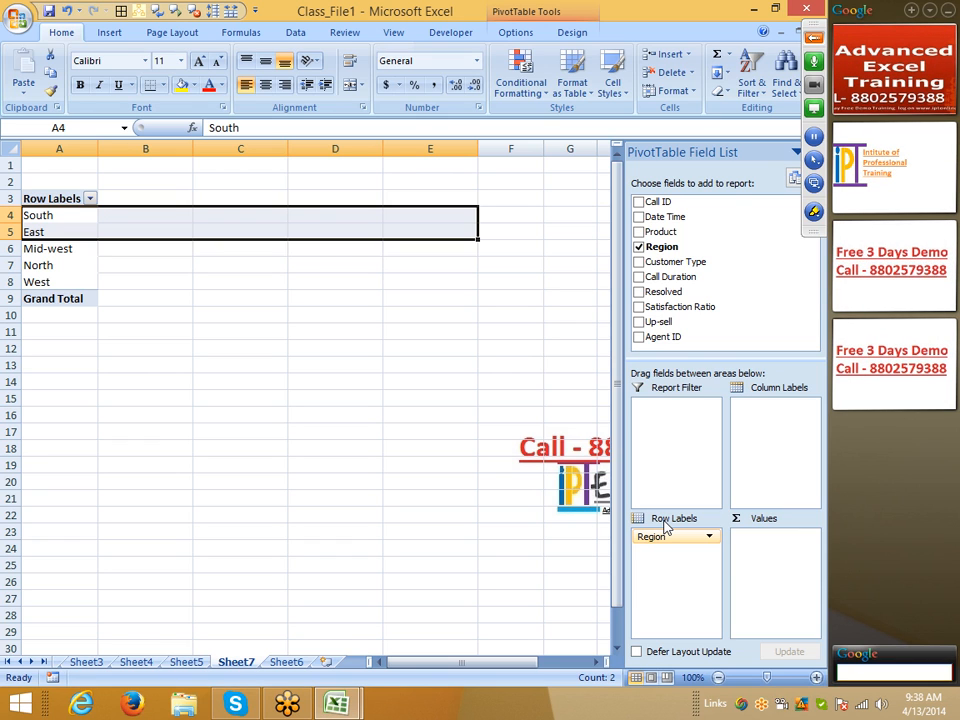
Step: Select the empty cells of column C on Sheet7 downward from C4 to illustrate the vertical direction
{"action": "left_click", "coordinate": [330, 278]}
{"action": "left_click_drag", "start_coordinate": [240, 214], "coordinate": [246, 643]}
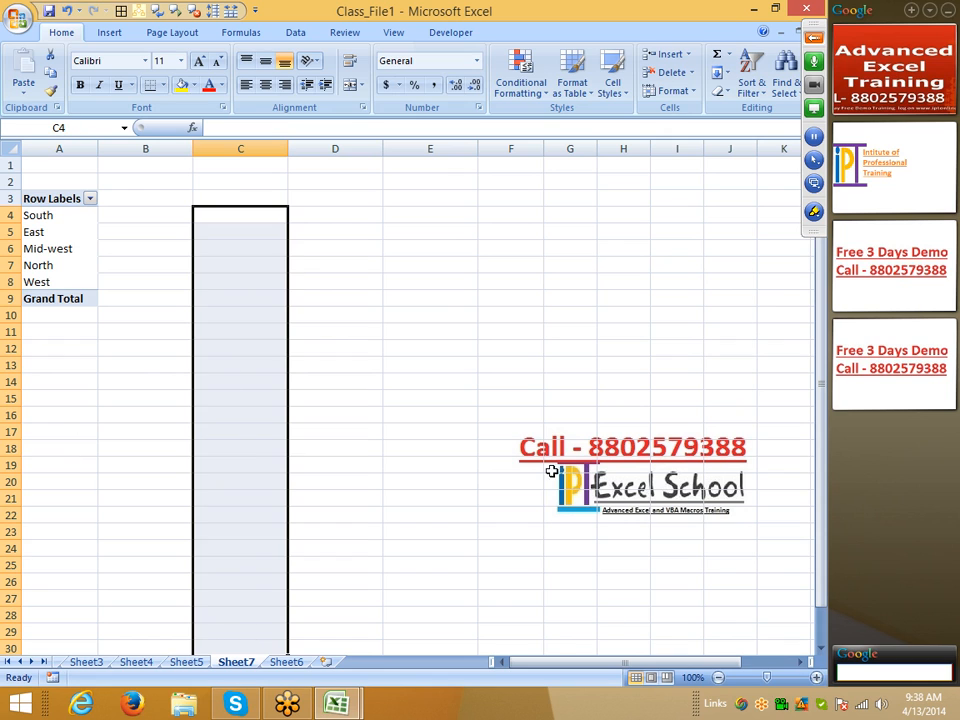
{"action": "mouse_move", "coordinate": [823, 484]}
{"action": "left_mouse_down"}
{"action": "mouse_move", "coordinate": [826, 560]}
{"action": "mouse_move", "coordinate": [827, 467]}
{"action": "left_mouse_up"}
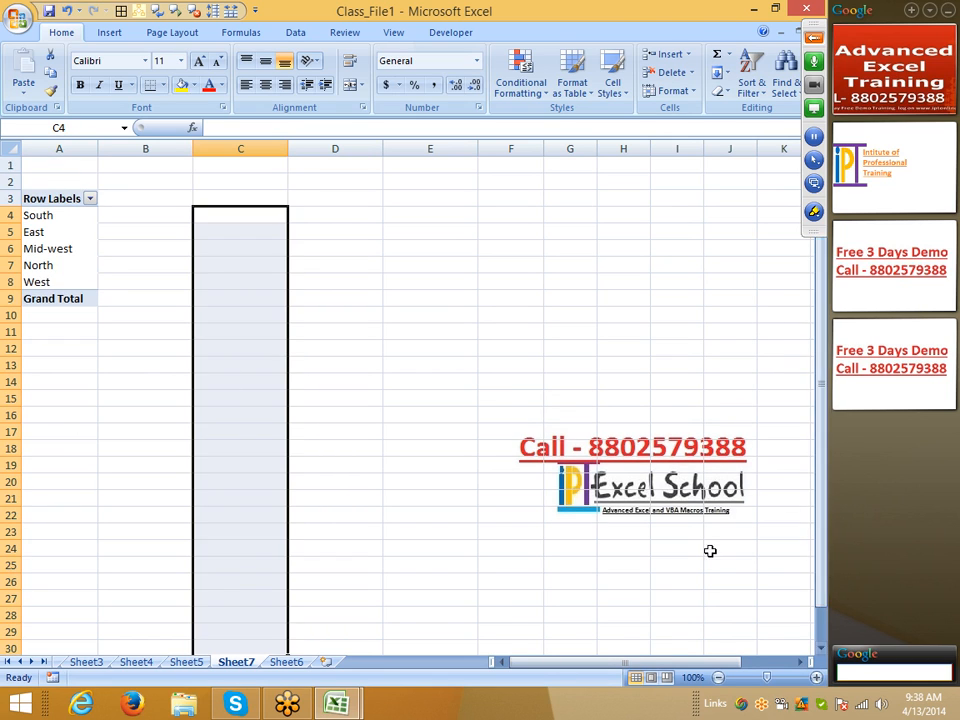
{"action": "mouse_move", "coordinate": [628, 672]}
{"action": "left_mouse_down"}
{"action": "mouse_move", "coordinate": [737, 676]}
{"action": "mouse_move", "coordinate": [624, 668]}
{"action": "left_mouse_up"}
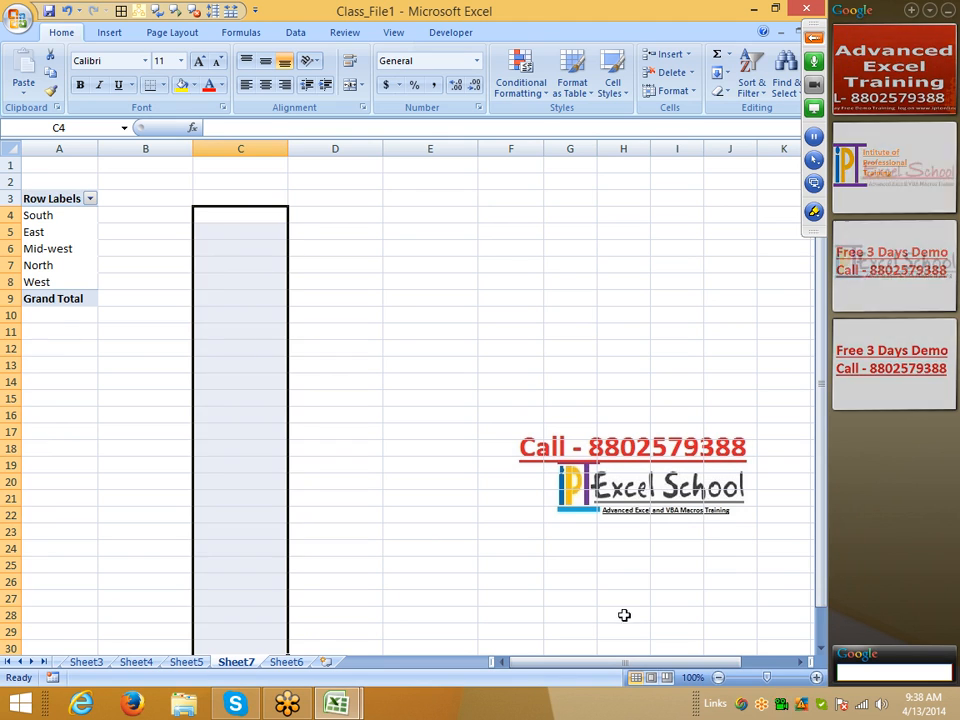
{"action": "left_click", "coordinate": [620, 431]}
{"action": "scroll", "coordinate": [608, 428], "scroll_direction": "down", "scroll_amount": 20}
{"action": "scroll", "coordinate": [607, 428], "scroll_direction": "up", "scroll_amount": 20}
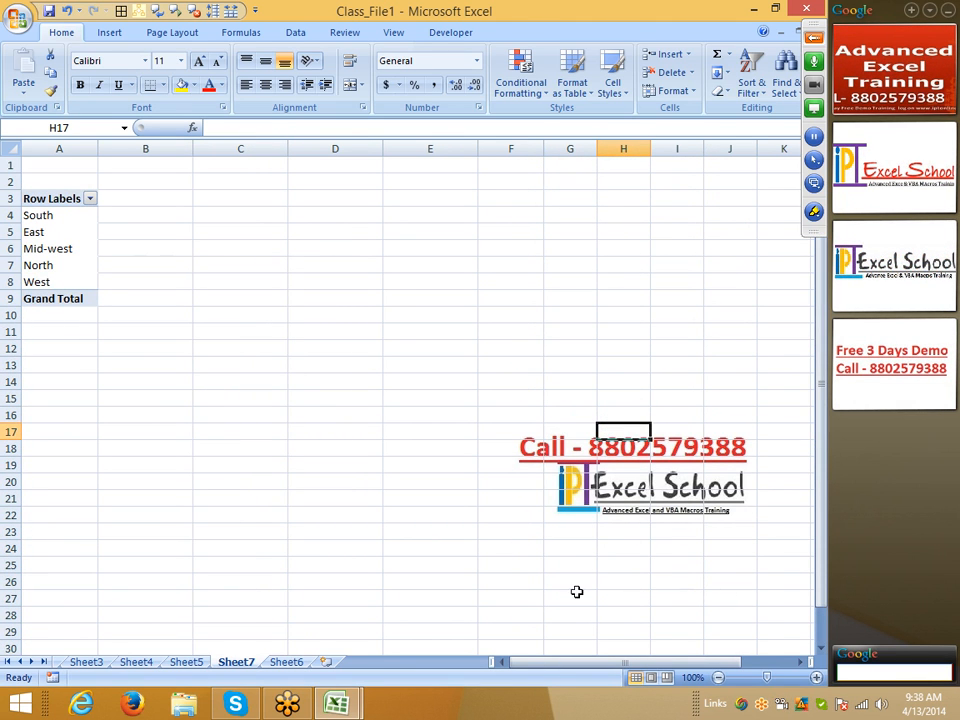
{"action": "left_click_drag", "start_coordinate": [590, 672], "coordinate": [536, 660]}
Step: Select the South label in the PivotTable, then examine the Region and Up-sell columns of the source data on Sheet6
{"action": "left_click", "coordinate": [75, 214]}
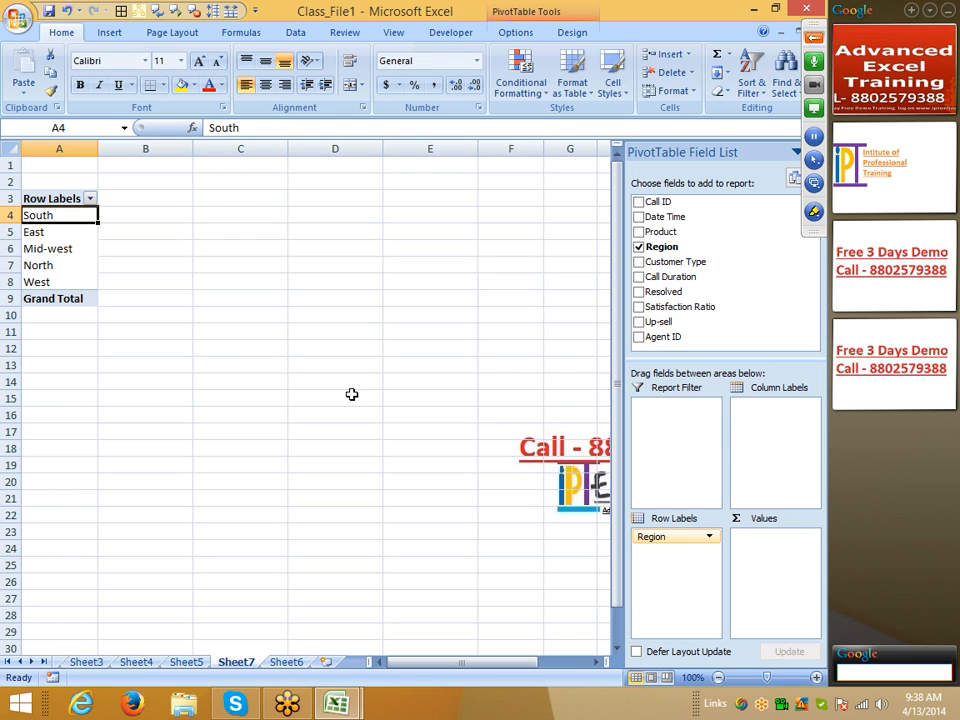
{"action": "left_click", "coordinate": [295, 663]}
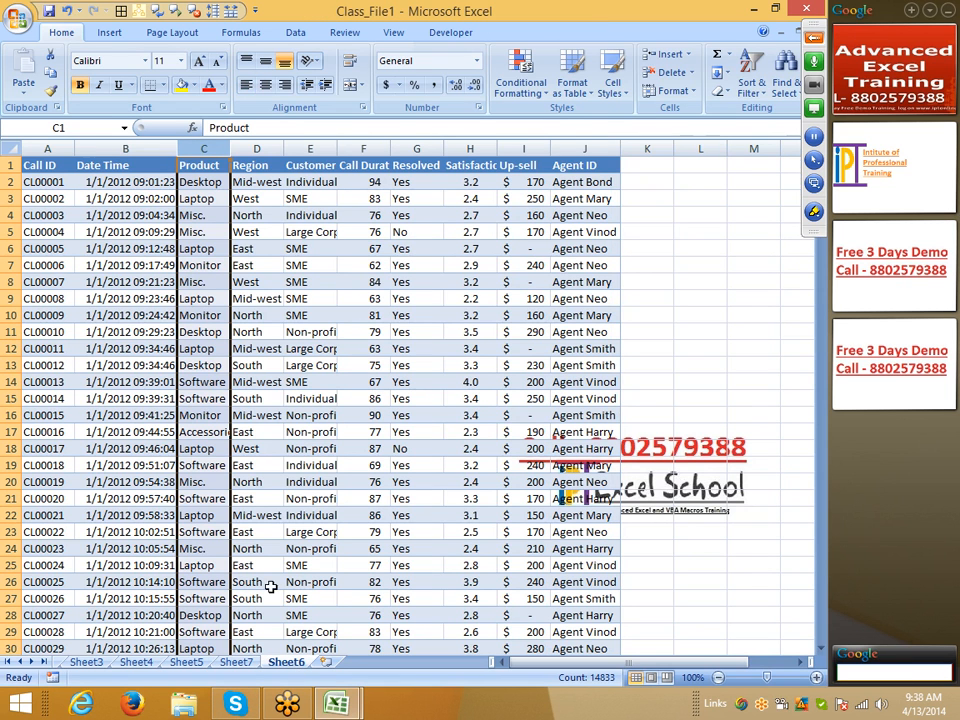
{"action": "left_click", "coordinate": [252, 149]}
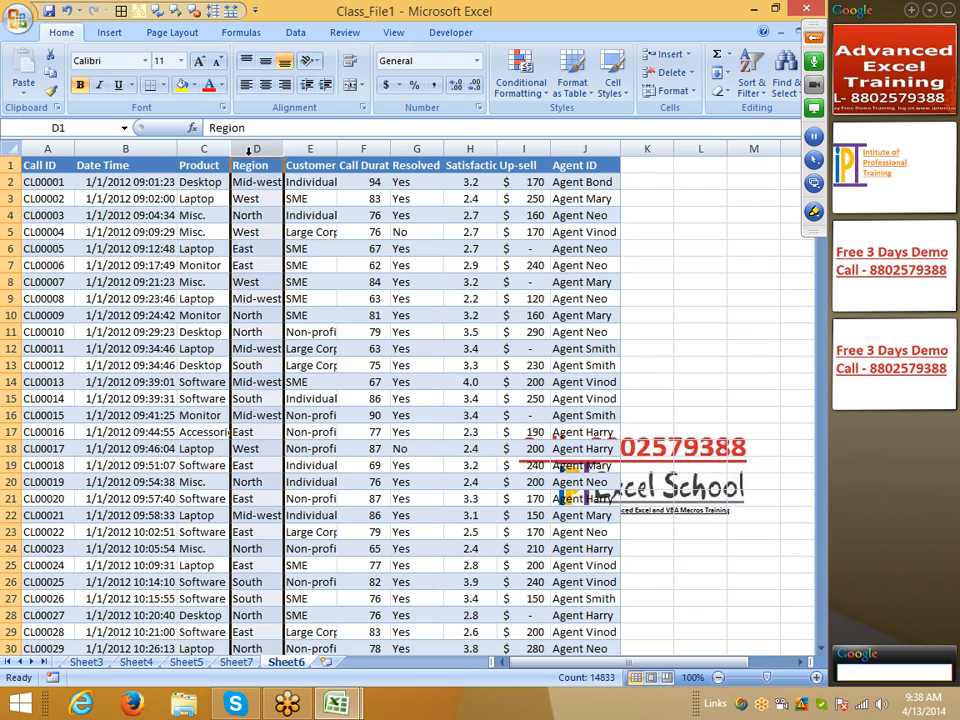
{"action": "left_click", "coordinate": [509, 152]}
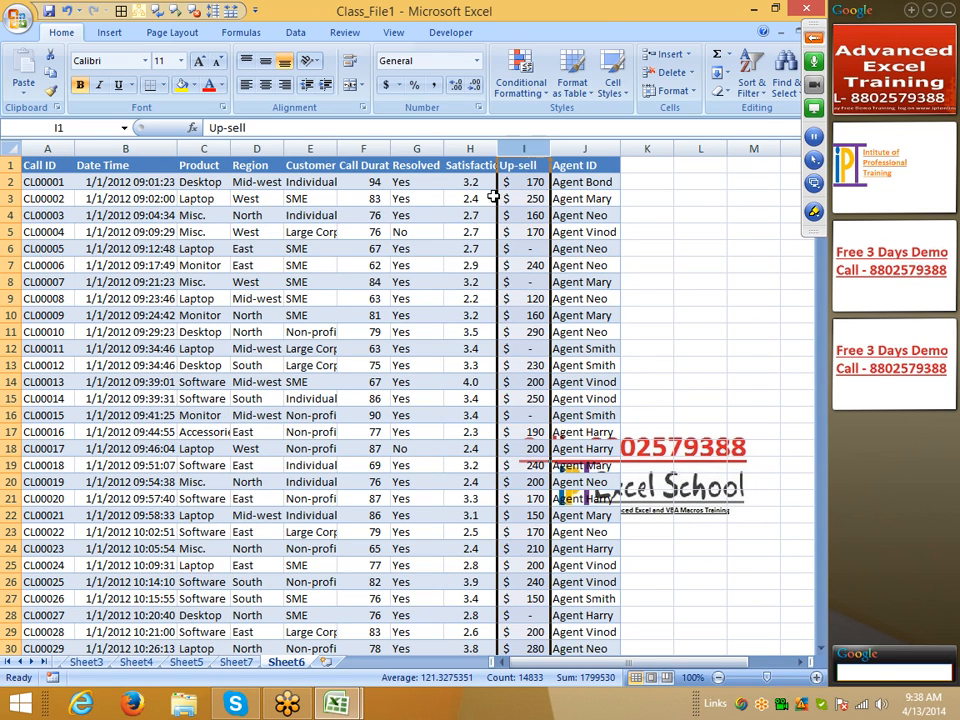
Step: Add Up-sell to the Values of the Sheet7 PivotTable, and move Region to Column Labels and back to Row Labels
{"action": "left_click", "coordinate": [236, 663]}
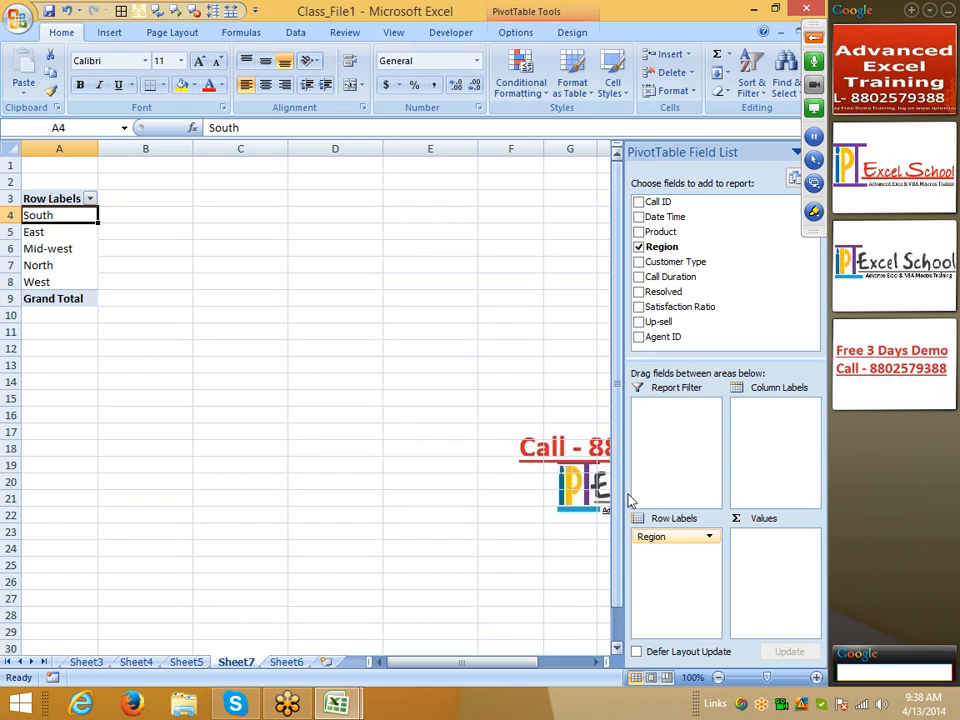
{"action": "left_click_drag", "start_coordinate": [660, 322], "coordinate": [763, 560]}
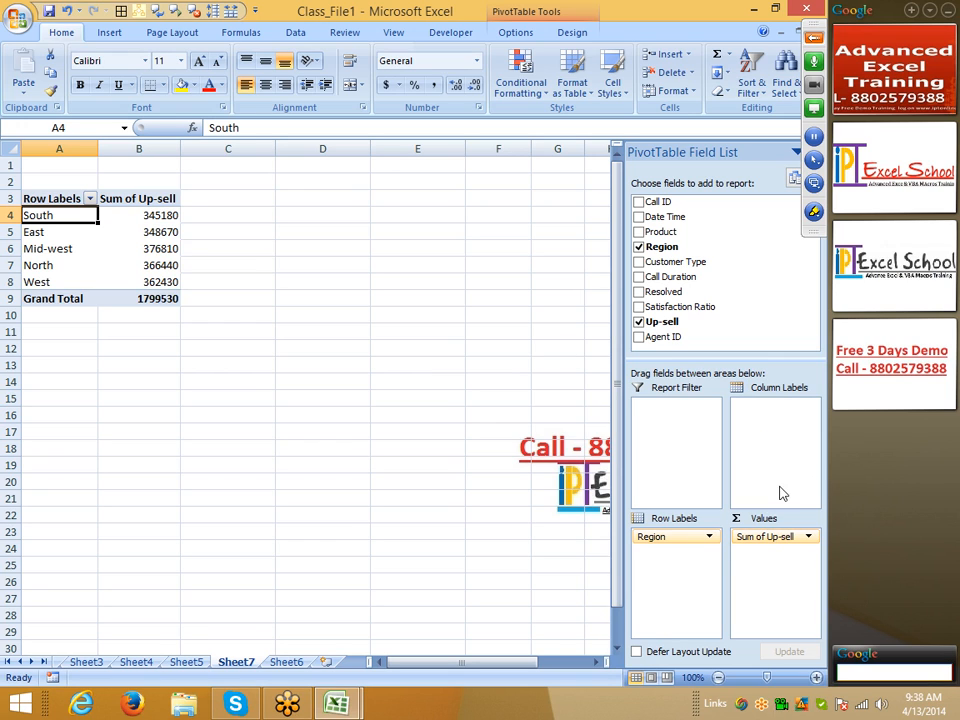
{"action": "left_click_drag", "start_coordinate": [690, 540], "coordinate": [804, 469]}
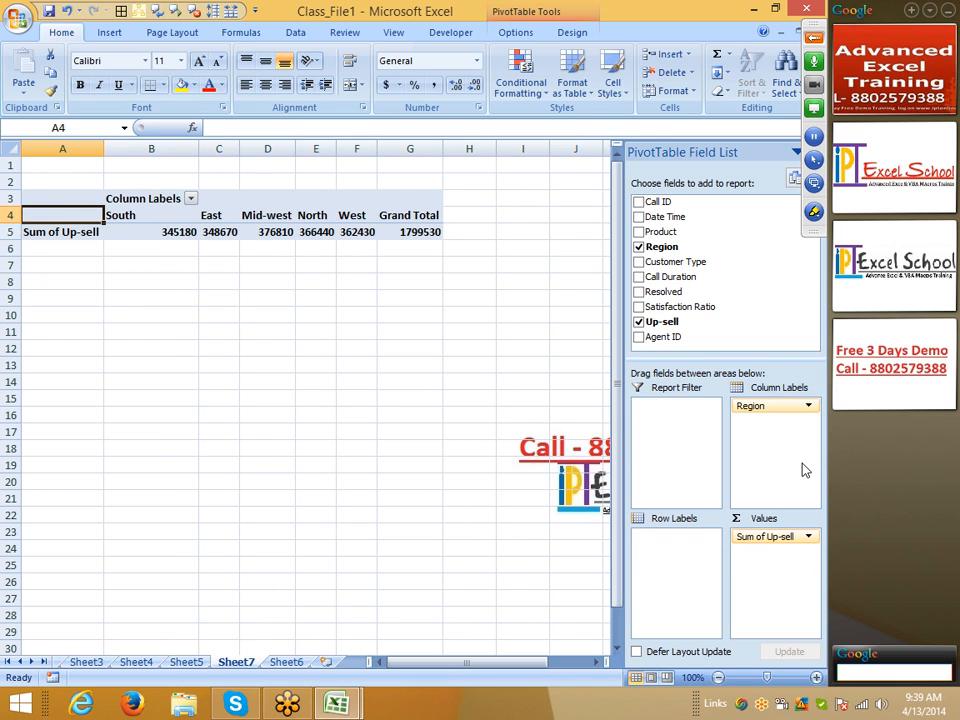
{"action": "left_click_drag", "start_coordinate": [793, 407], "coordinate": [673, 553]}
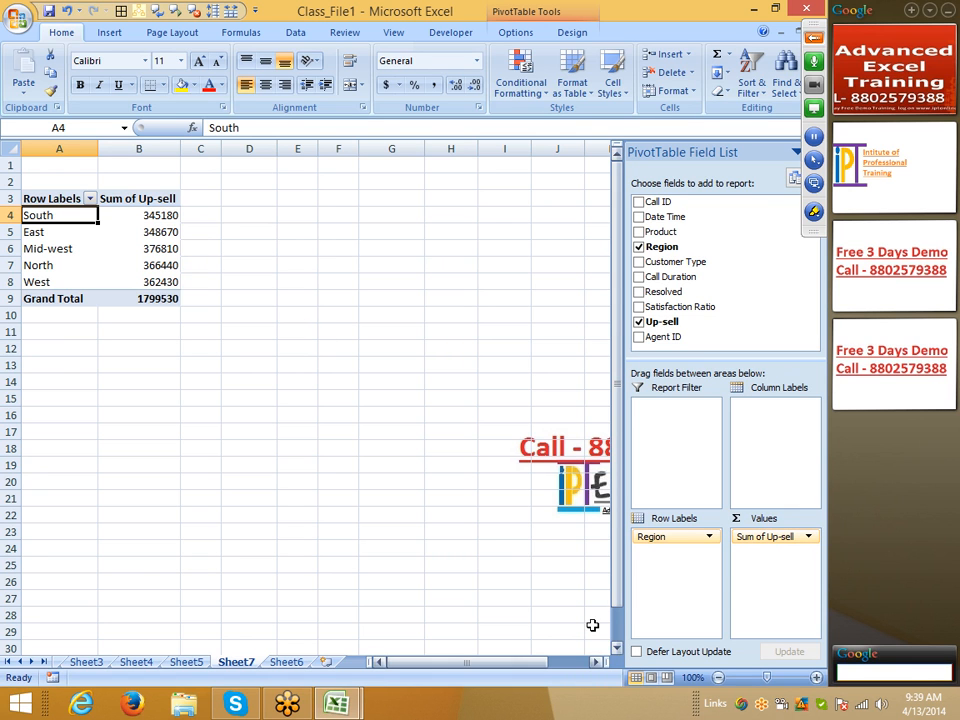
Step: Turn on filtering for the Sheet6 call data and filter the Region column to show only East
{"action": "left_click", "coordinate": [286, 662]}
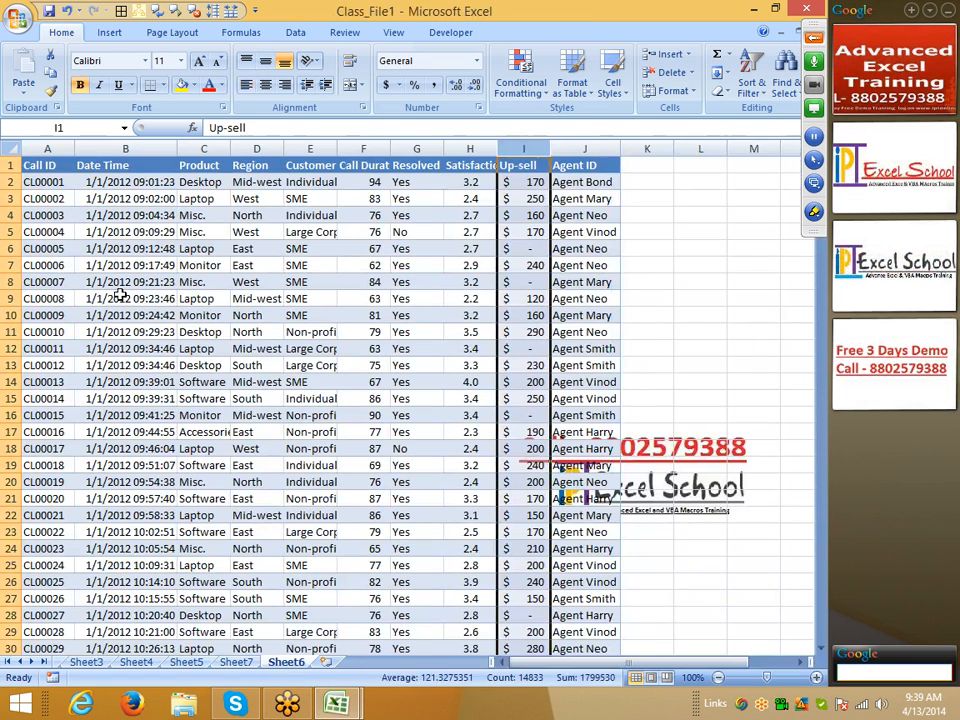
{"action": "left_click", "coordinate": [50, 164]}
{"action": "key", "text": "ctrl+shift+l"}
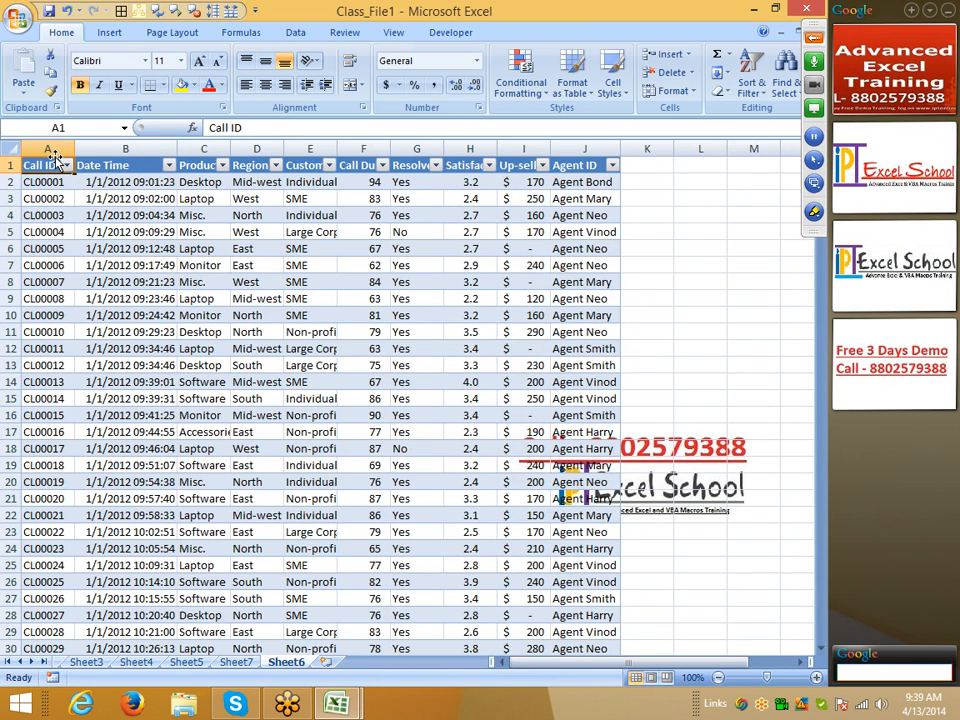
{"action": "left_click", "coordinate": [296, 198]}
{"action": "left_click", "coordinate": [276, 165]}
{"action": "left_click", "coordinate": [160, 297]}
{"action": "left_click", "coordinate": [158, 310]}
{"action": "left_click", "coordinate": [178, 447]}
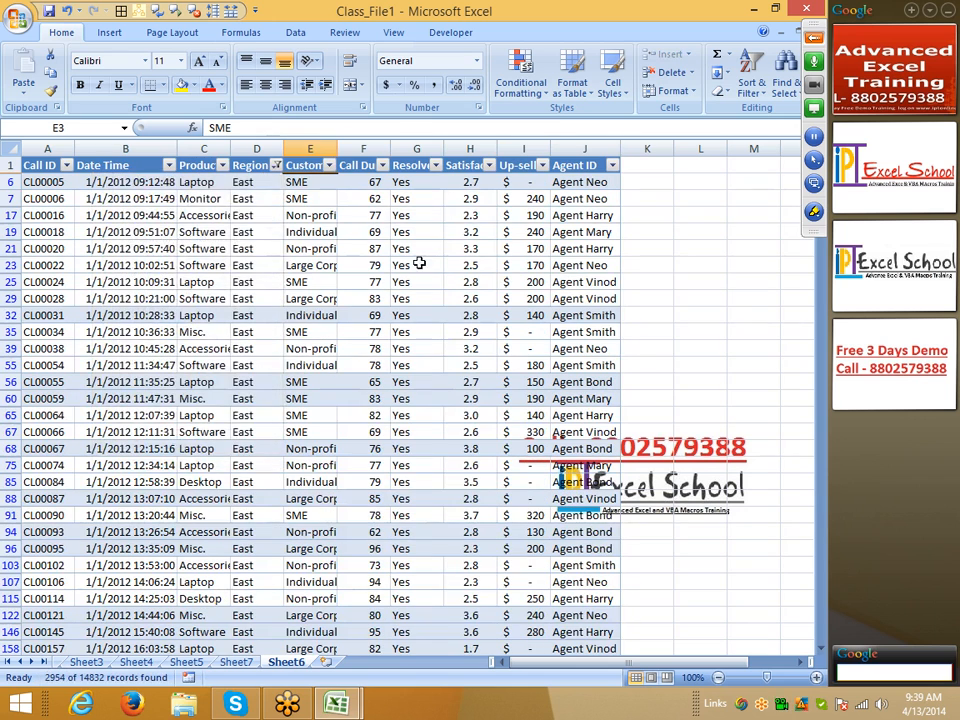
Step: Select all the filtered Up-sell values from I6 downward to check the East region's total
{"action": "left_click", "coordinate": [247, 186]}
{"action": "left_click", "coordinate": [702, 200]}
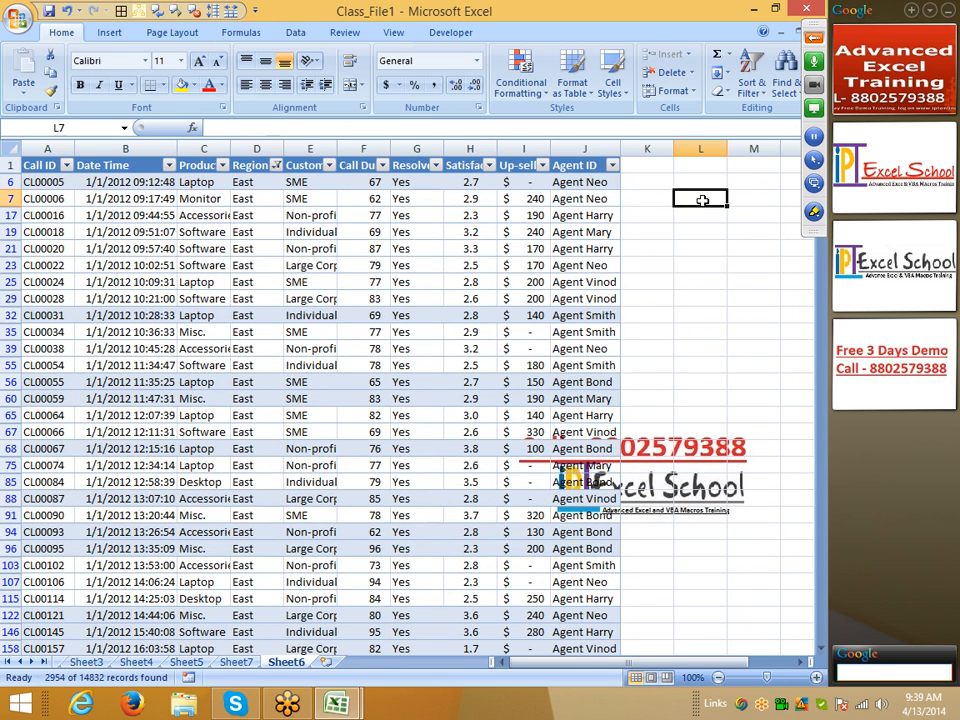
{"action": "left_click", "coordinate": [530, 187]}
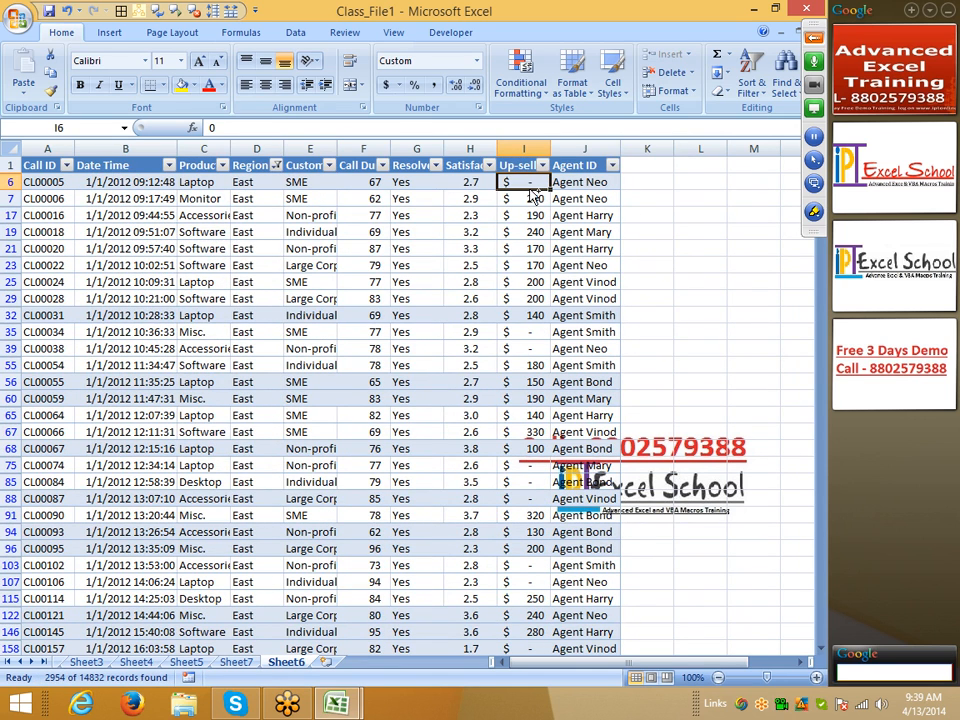
{"action": "key", "text": "ctrl+shift+Down"}
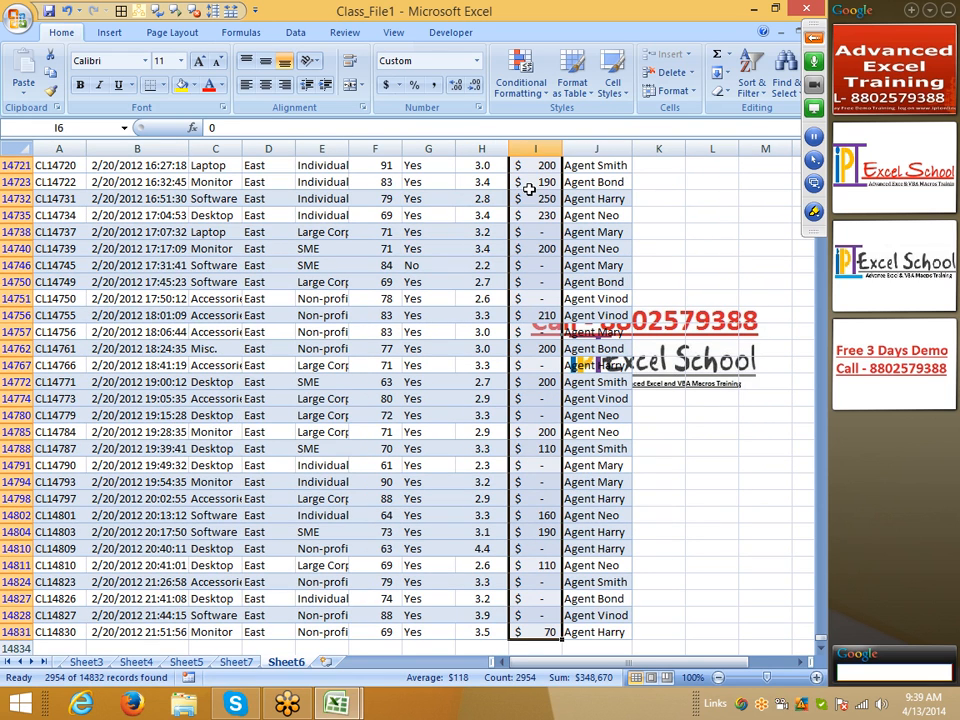
Step: Return to Sheet7, try Product as a second field in the PivotTable's Values, and remove it again
{"action": "left_click", "coordinate": [254, 665]}
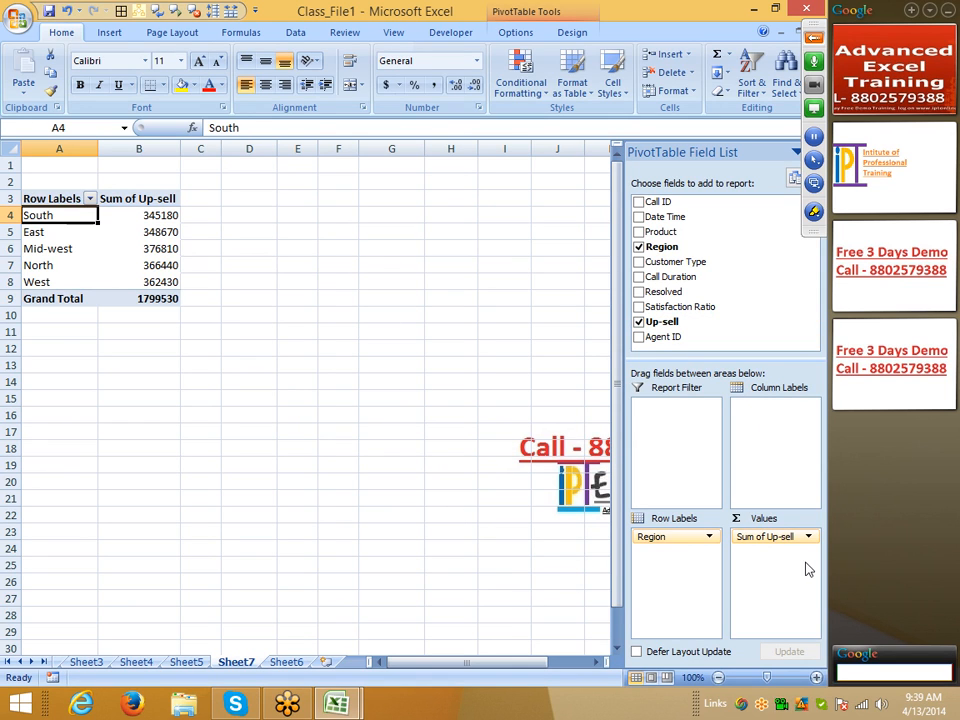
{"action": "left_click_drag", "start_coordinate": [677, 231], "coordinate": [790, 583]}
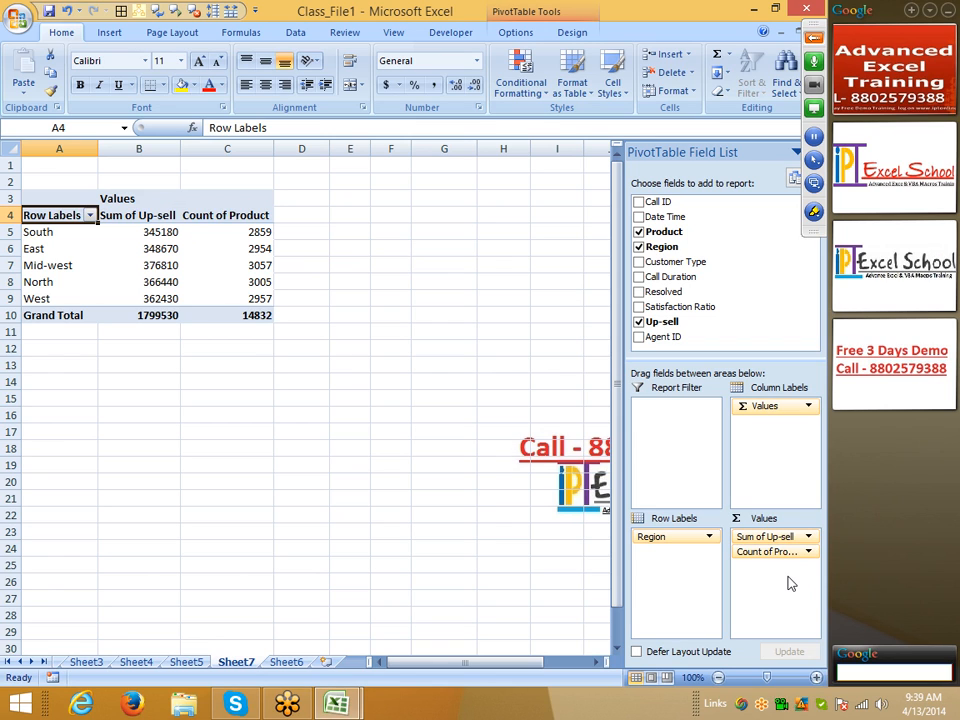
{"action": "left_click_drag", "start_coordinate": [752, 551], "coordinate": [748, 338]}
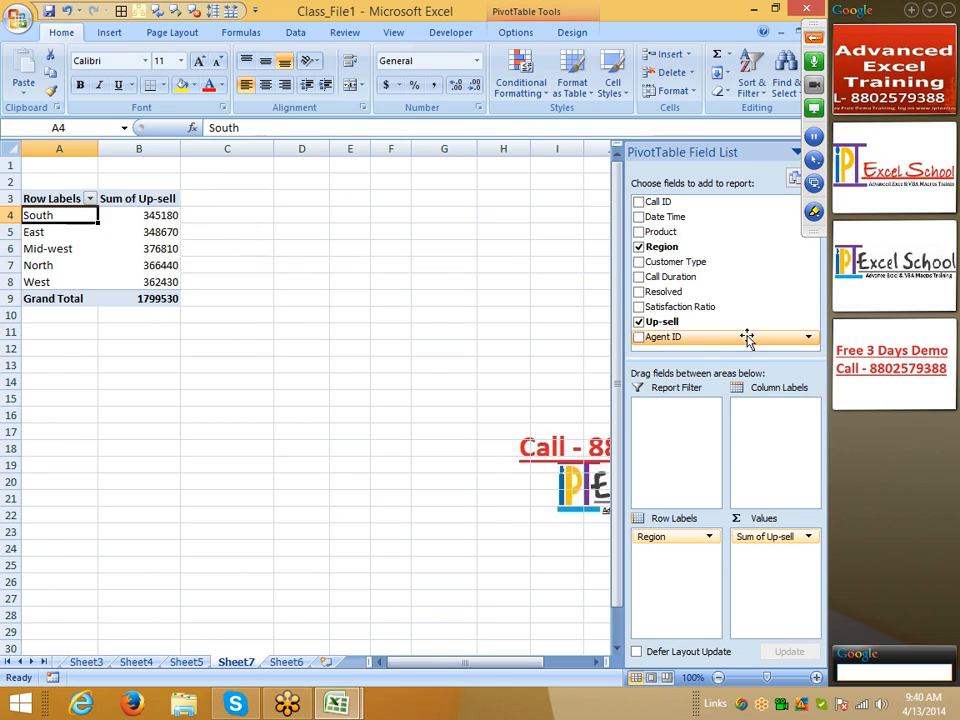
Step: Examine the summary calculations offered in the Value Field Settings of Sum of Up-sell and close them without changes
{"action": "left_click", "coordinate": [808, 537]}
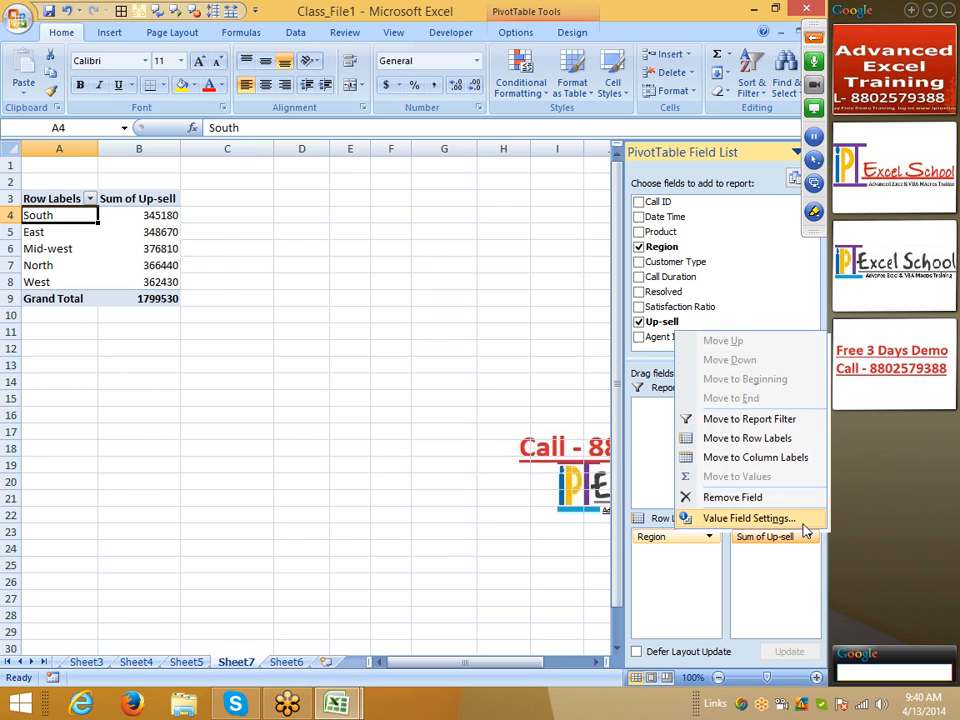
{"action": "left_click", "coordinate": [803, 522]}
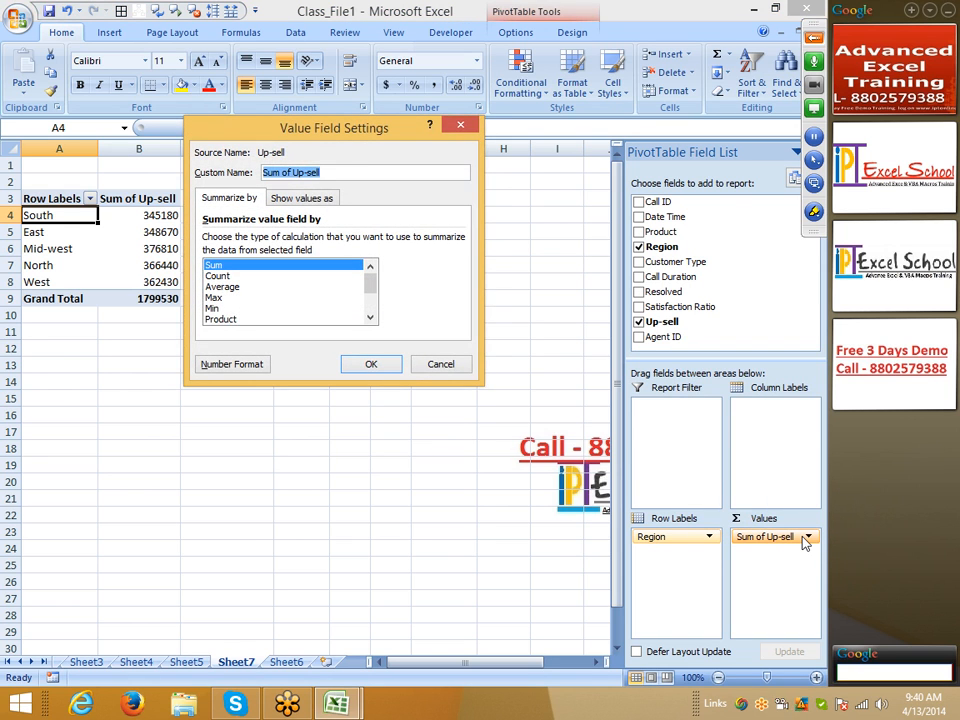
{"action": "key", "text": "Escape"}
{"action": "left_click", "coordinate": [806, 538]}
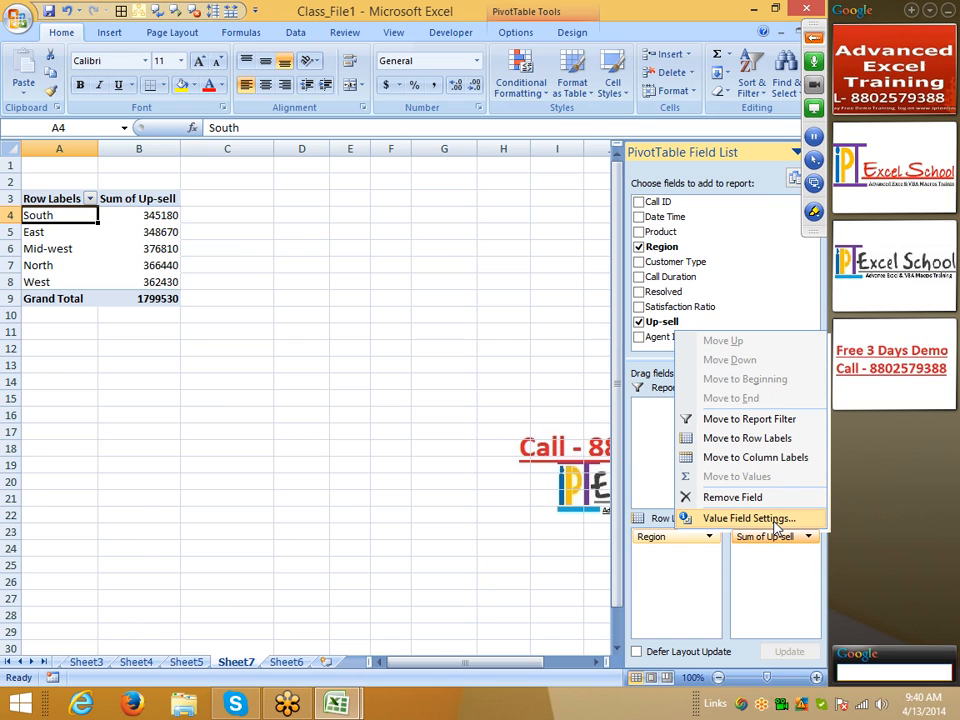
{"action": "left_click", "coordinate": [776, 522]}
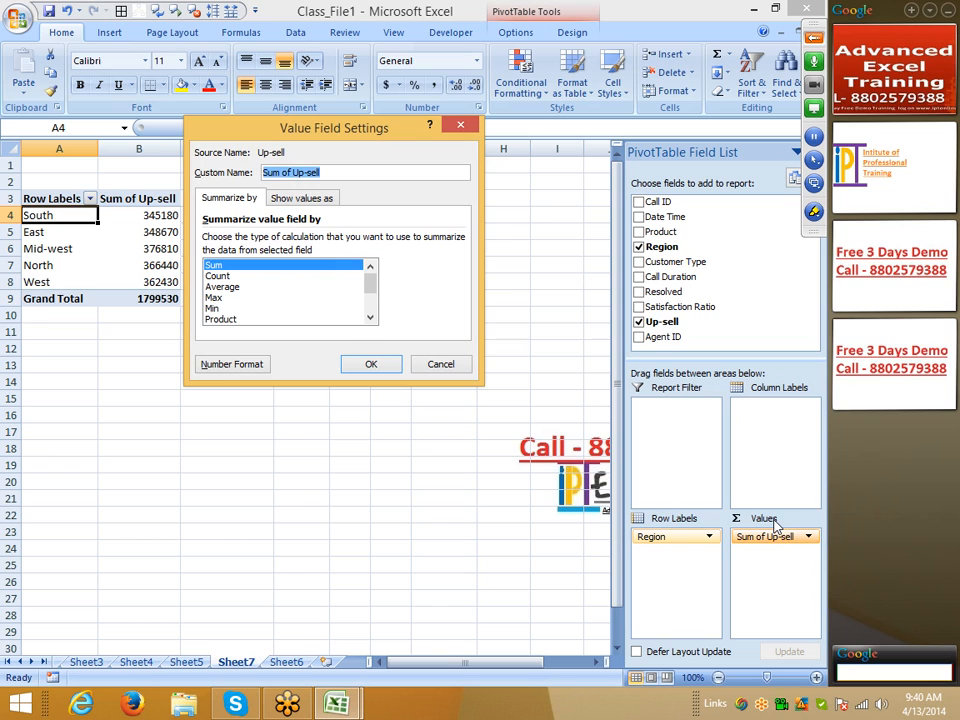
{"action": "scroll", "coordinate": [369, 306], "scroll_direction": "down", "scroll_amount": 2}
{"action": "left_click_drag", "start_coordinate": [370, 316], "coordinate": [369, 279]}
{"action": "key", "text": "Escape"}
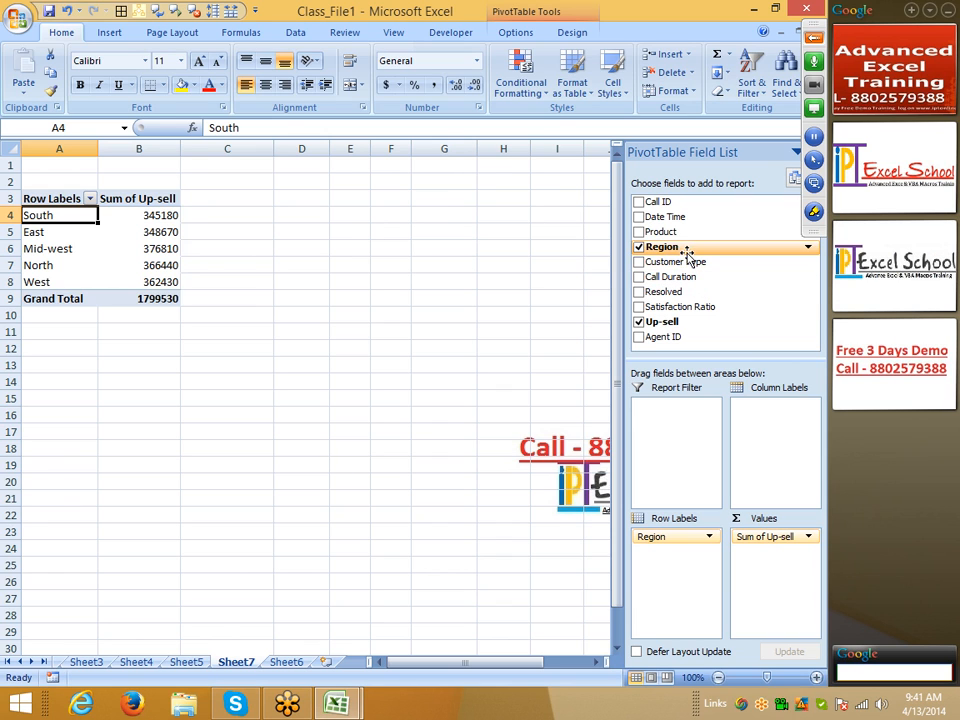
Step: Try Product in Column Labels, inspect the South row's cells across to its Grand Total, and remove the field
{"action": "left_click_drag", "start_coordinate": [656, 231], "coordinate": [783, 428]}
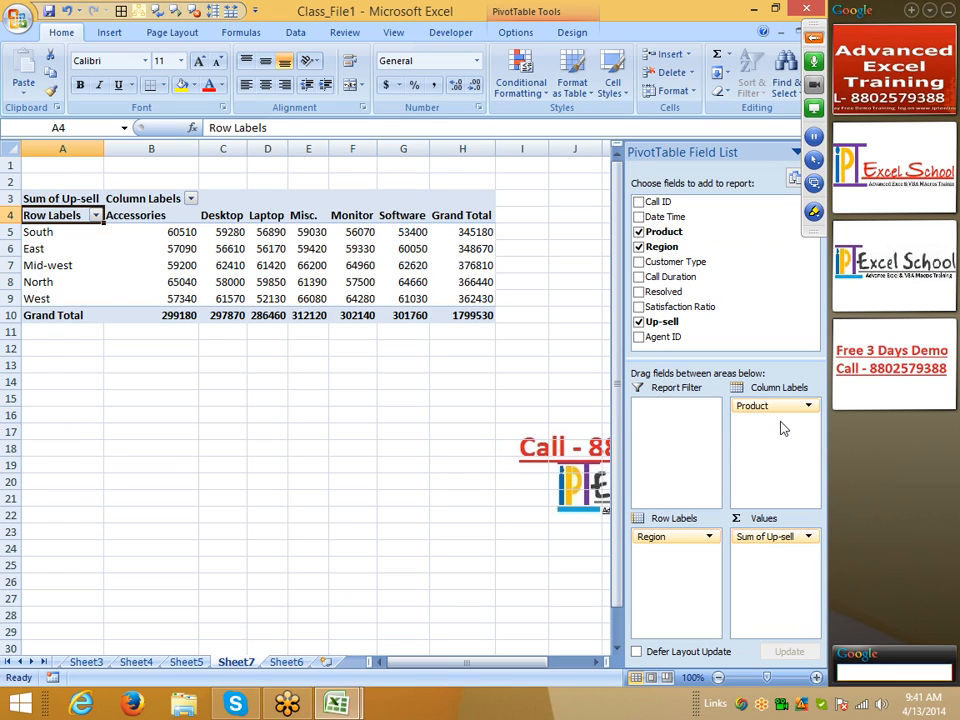
{"action": "left_click", "coordinate": [52, 232]}
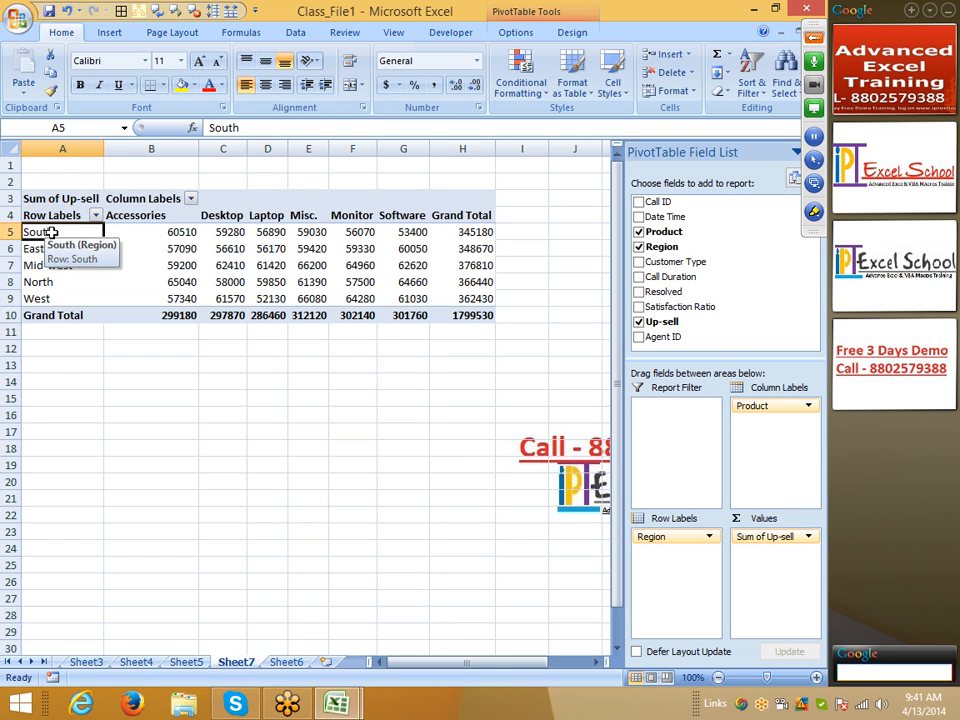
{"action": "left_click", "coordinate": [157, 219]}
{"action": "left_click", "coordinate": [267, 233]}
{"action": "left_click", "coordinate": [392, 234]}
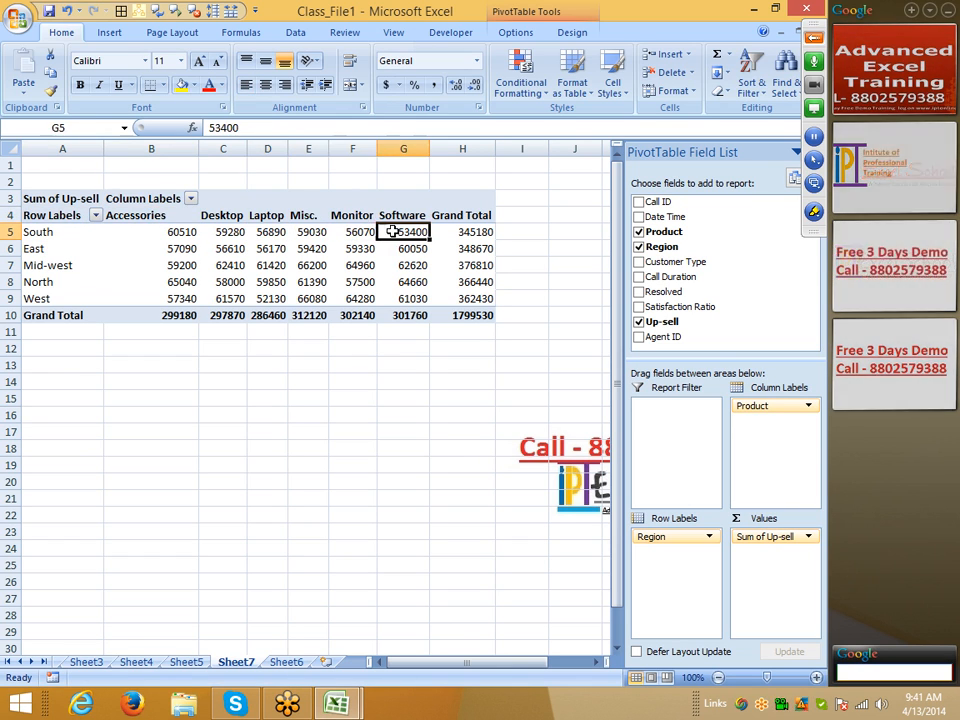
{"action": "left_click", "coordinate": [434, 234]}
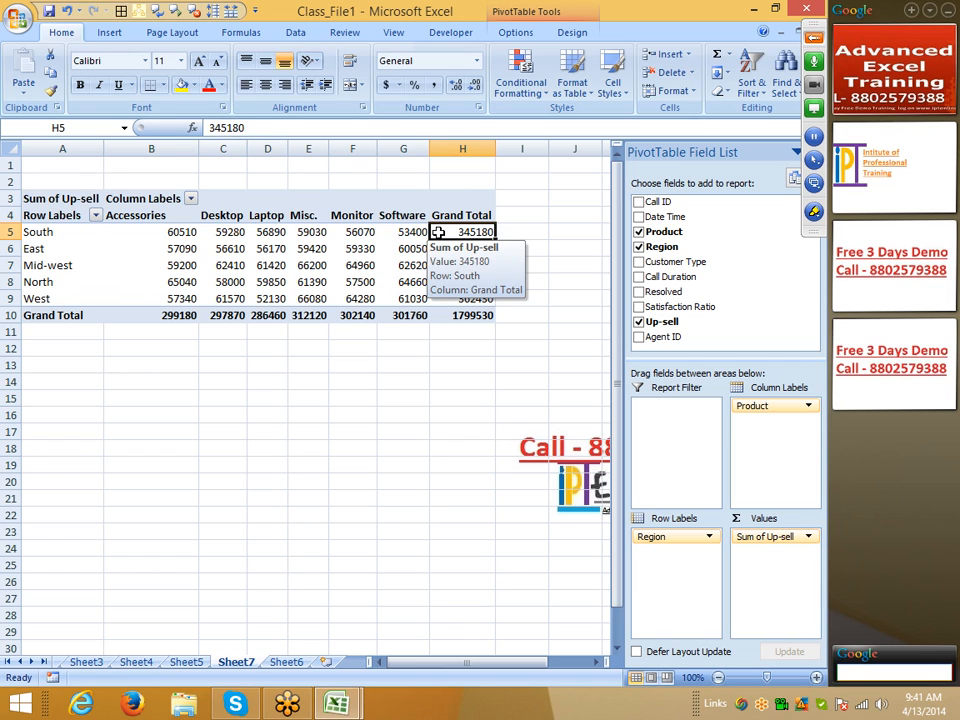
{"action": "left_click_drag", "start_coordinate": [741, 409], "coordinate": [705, 330]}
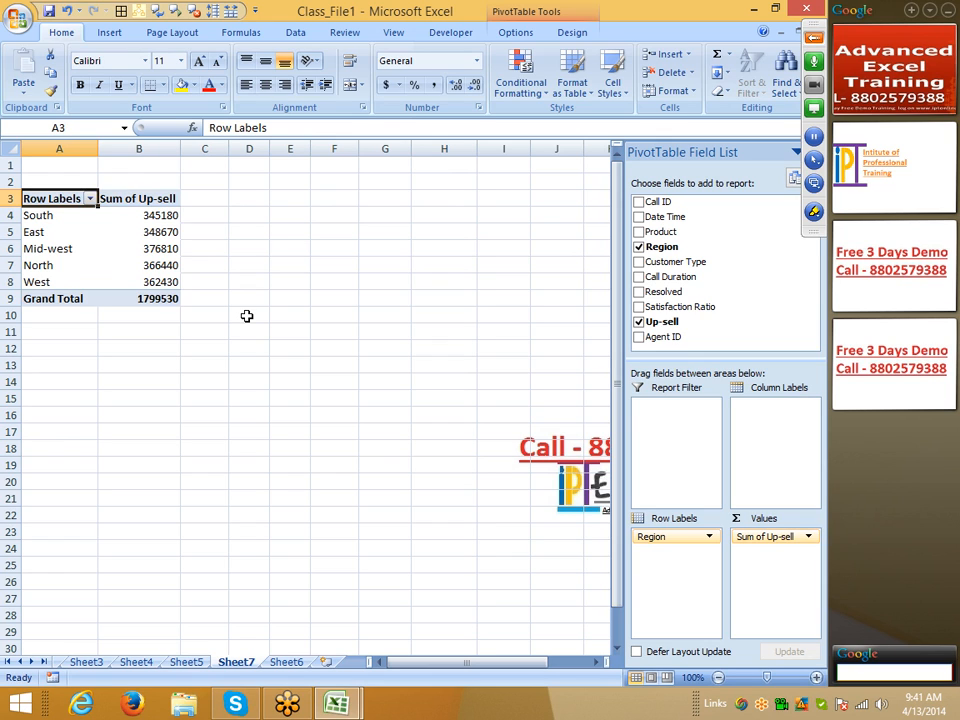
Step: Add Product to Column Labels and move it to Row Labels beneath Region
{"action": "left_click_drag", "start_coordinate": [660, 231], "coordinate": [750, 413]}
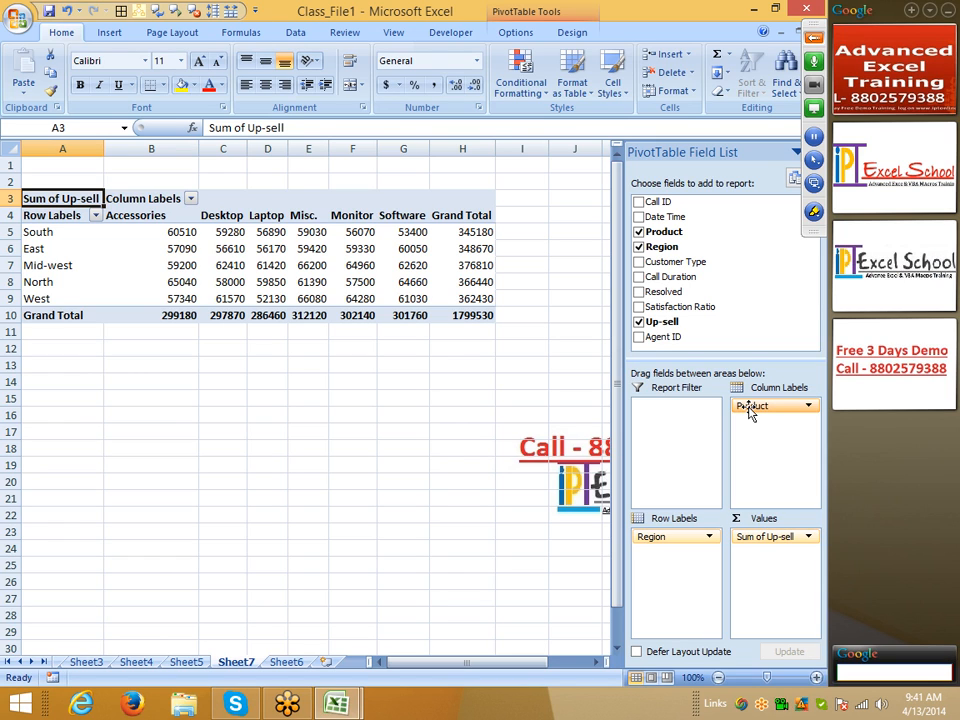
{"action": "left_click_drag", "start_coordinate": [749, 412], "coordinate": [678, 566]}
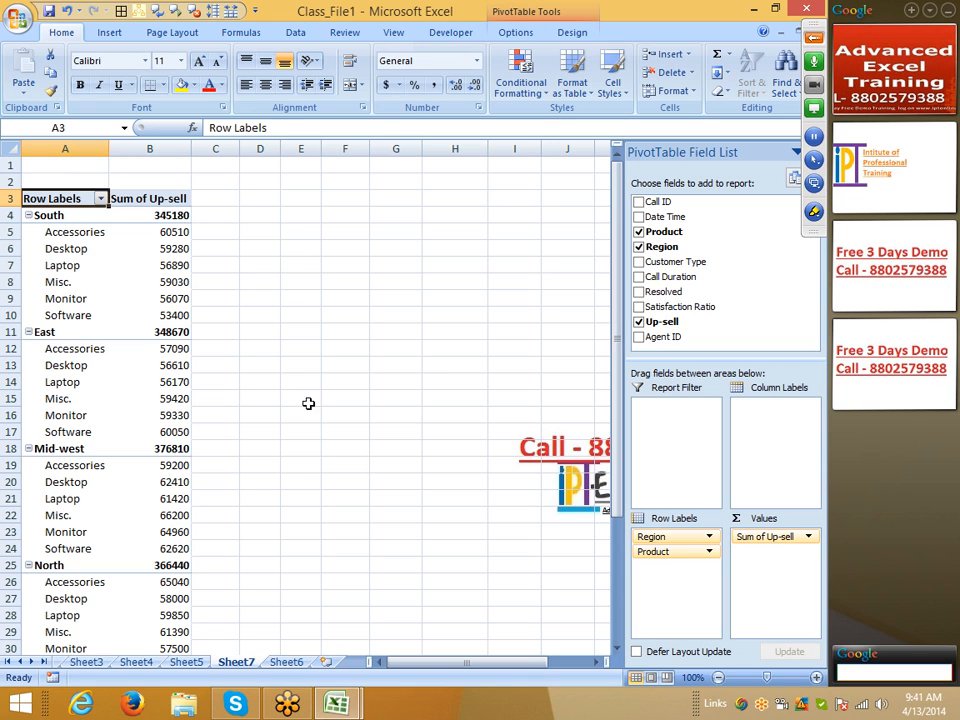
Step: Select the South group in the row labels and collapse and expand it several times, leaving it expanded
{"action": "left_click", "coordinate": [55, 215]}
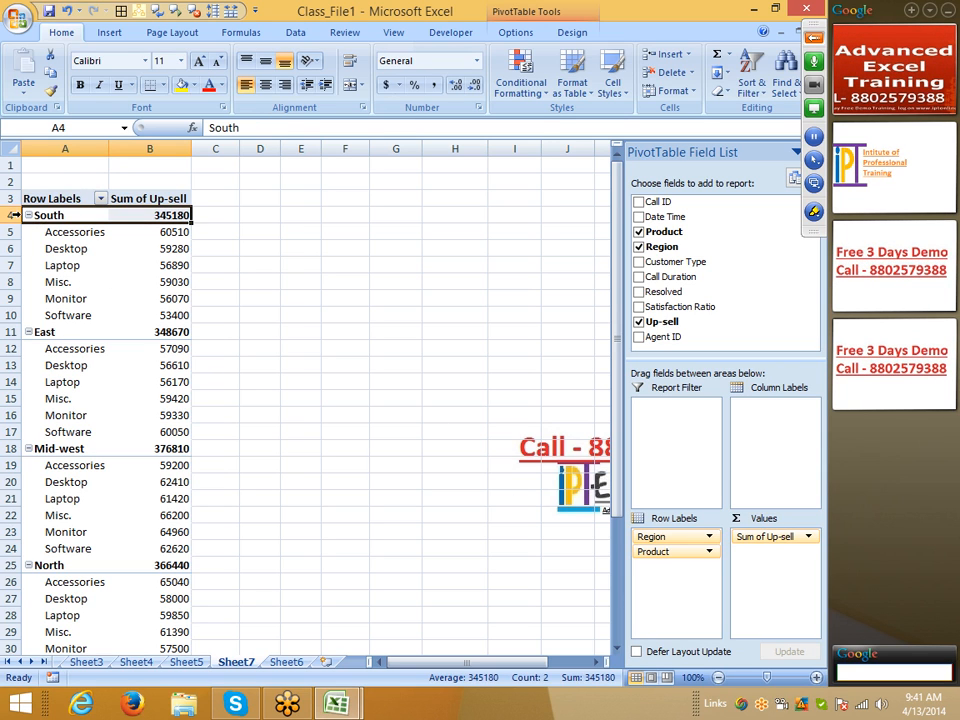
{"action": "left_click", "coordinate": [28, 215]}
{"action": "left_click", "coordinate": [28, 215]}
{"action": "left_click", "coordinate": [28, 215]}
{"action": "left_click", "coordinate": [28, 215]}
{"action": "left_click", "coordinate": [28, 215]}
{"action": "left_click", "coordinate": [28, 215]}
{"action": "left_click", "coordinate": [28, 215]}
{"action": "left_click", "coordinate": [28, 215]}
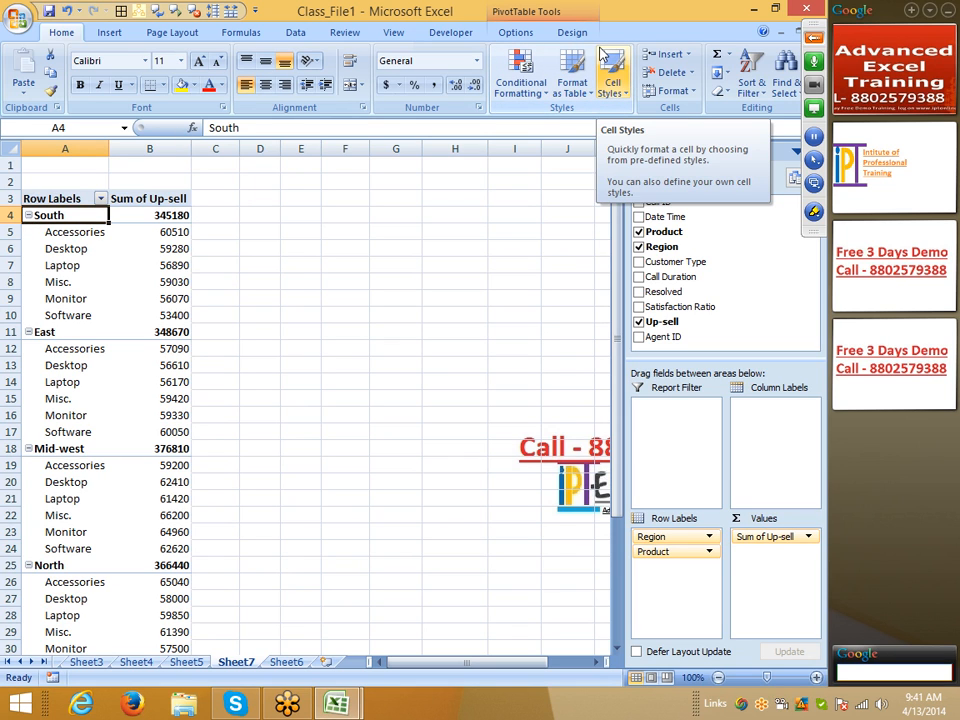
{"action": "left_click", "coordinate": [814, 38]}
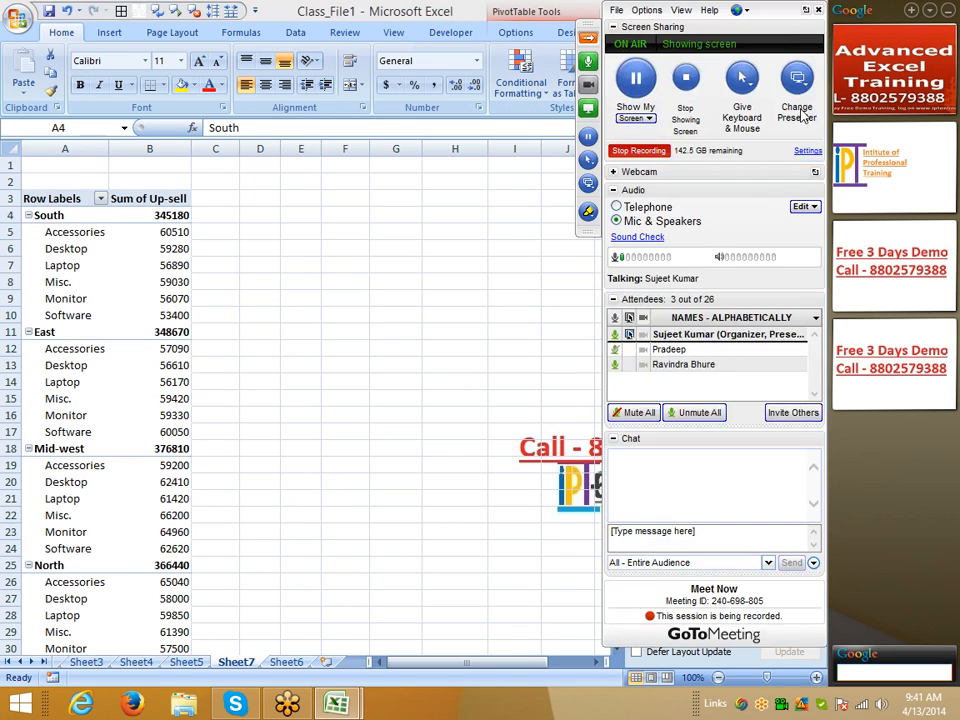
{"action": "left_click", "coordinate": [637, 151]}
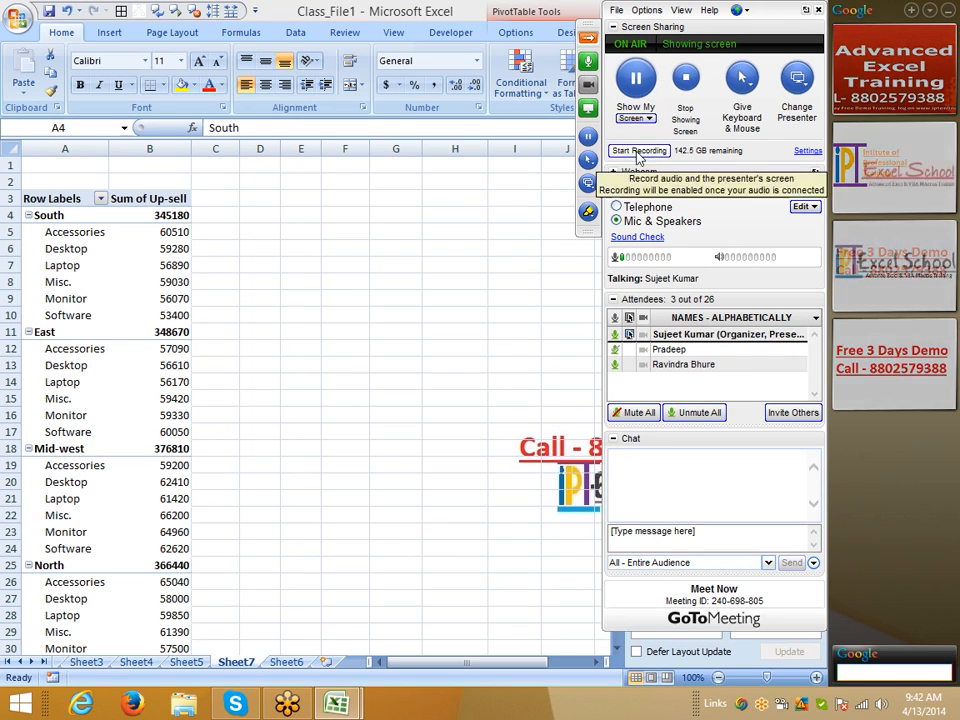
Step: Mute and unmute the presenter in GoToMeeting, then start recording the session and collapse the control panel
{"action": "left_click", "coordinate": [615, 335]}
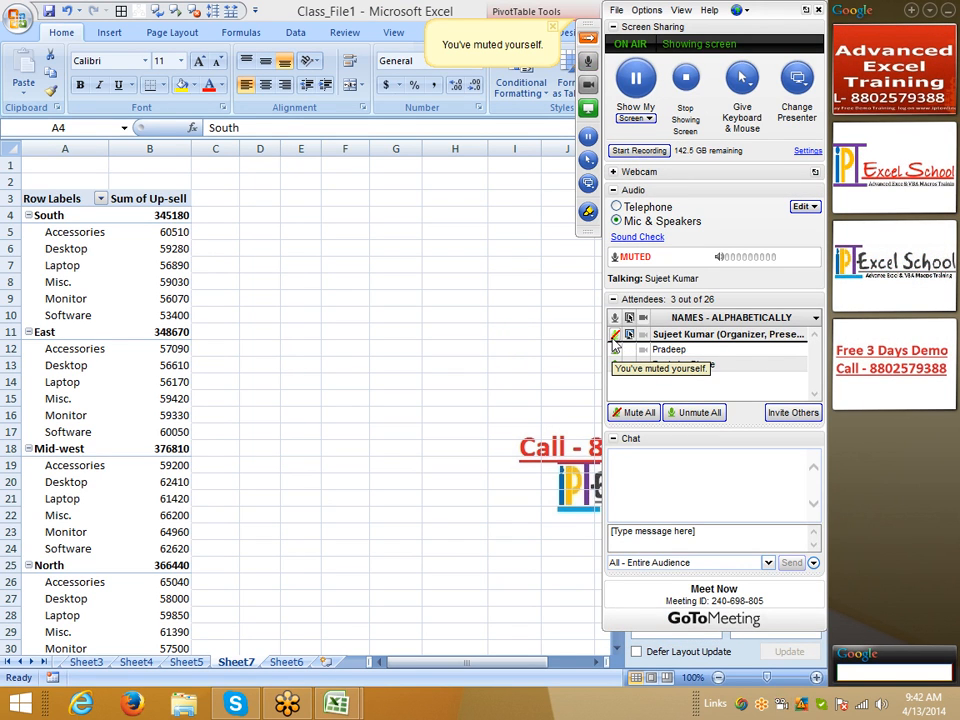
{"action": "left_click", "coordinate": [615, 335]}
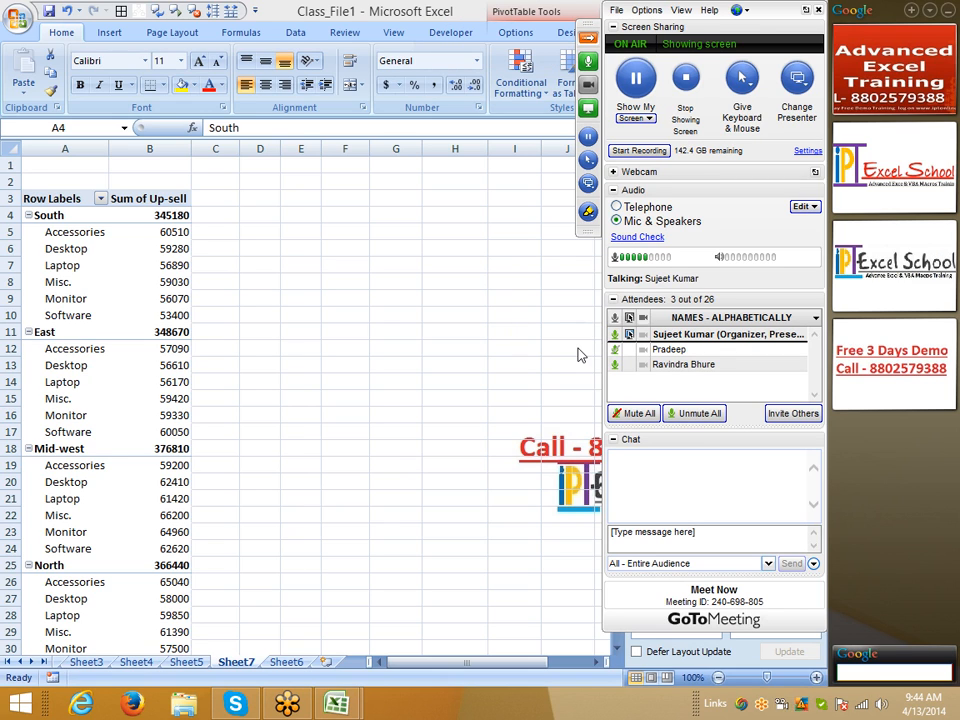
{"action": "left_click", "coordinate": [636, 150]}
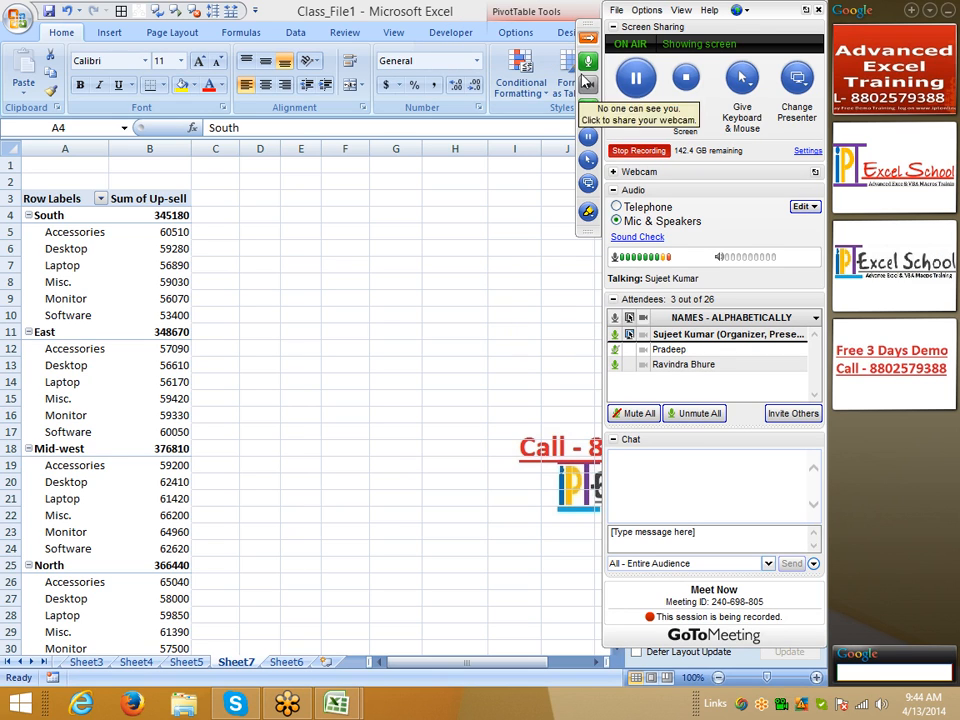
{"action": "left_click", "coordinate": [587, 40]}
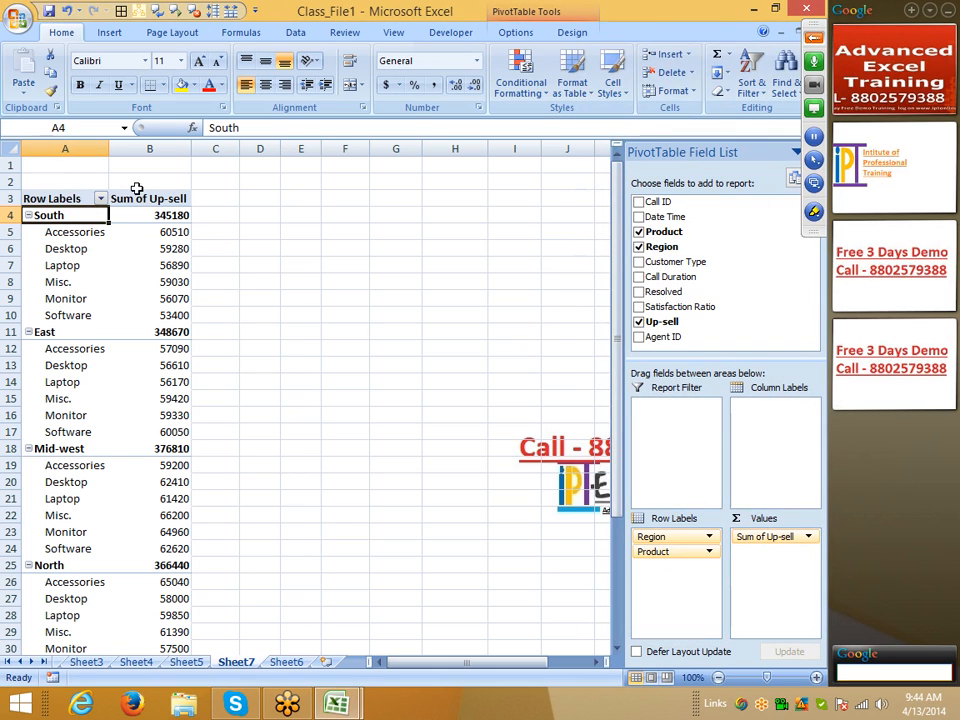
Step: Collapse the entire Region field in the PivotTable, and expand and re-collapse the East and Mid-west groups individually
{"action": "left_click", "coordinate": [552, 7]}
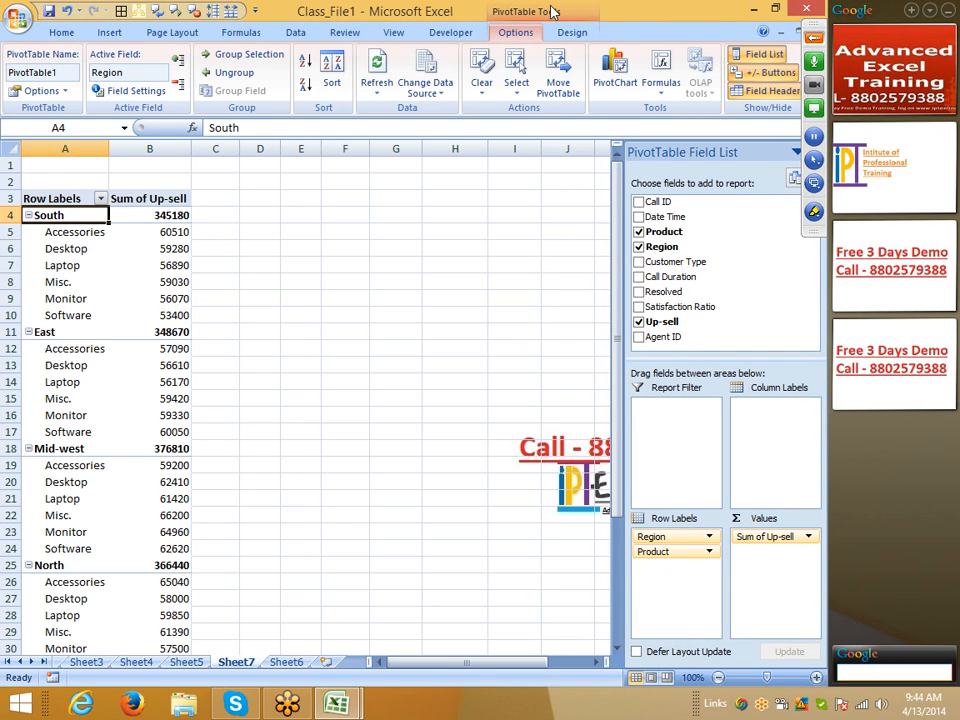
{"action": "left_click", "coordinate": [178, 88]}
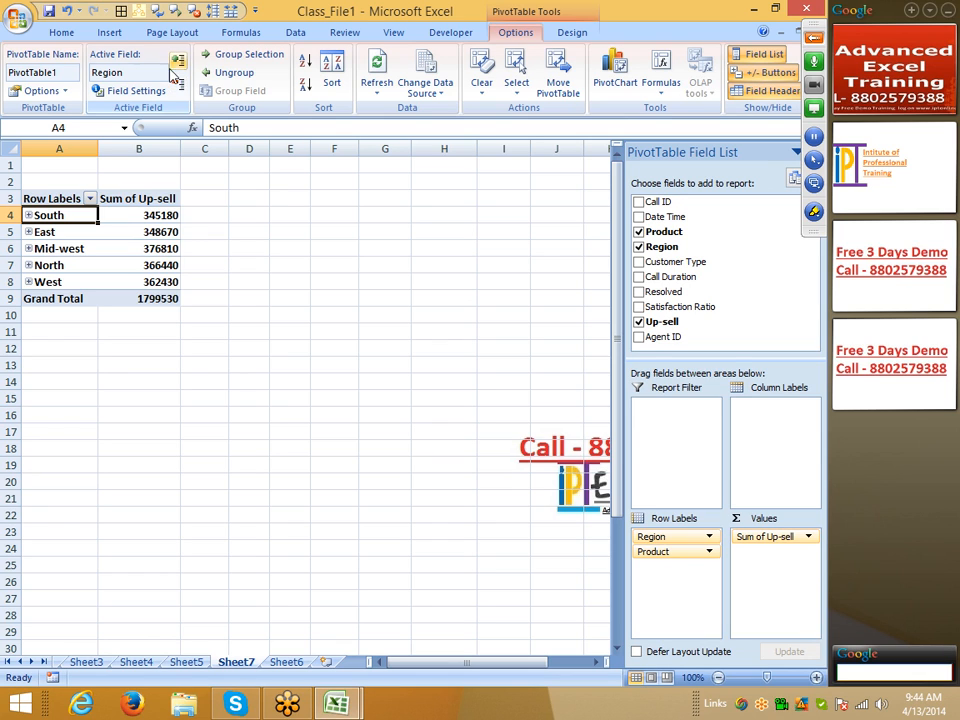
{"action": "left_click", "coordinate": [29, 232]}
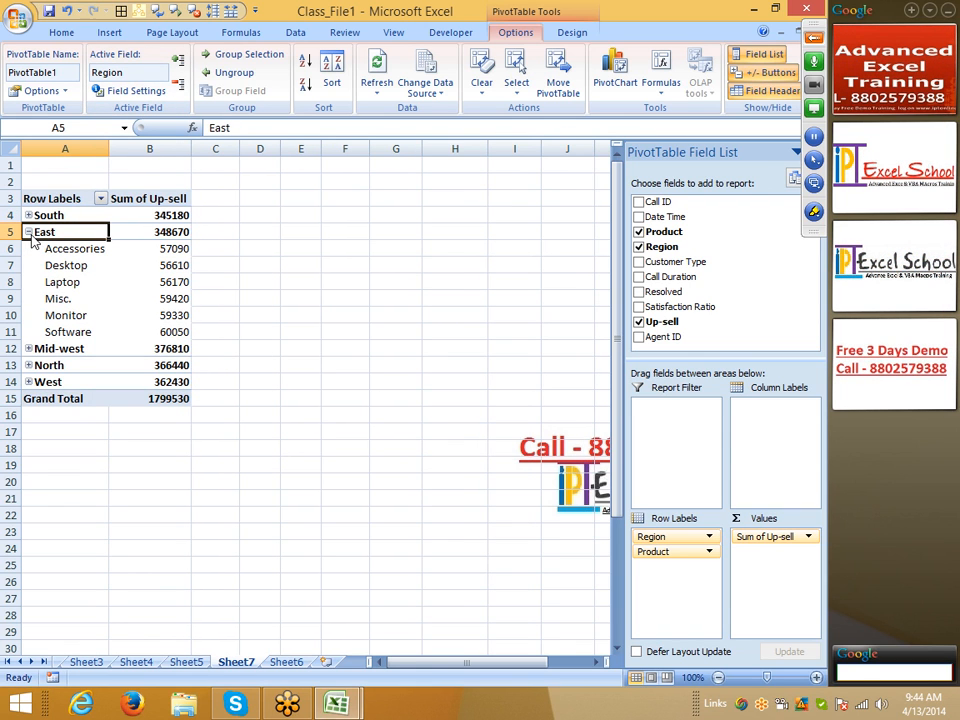
{"action": "left_click", "coordinate": [29, 232]}
{"action": "left_click", "coordinate": [28, 249]}
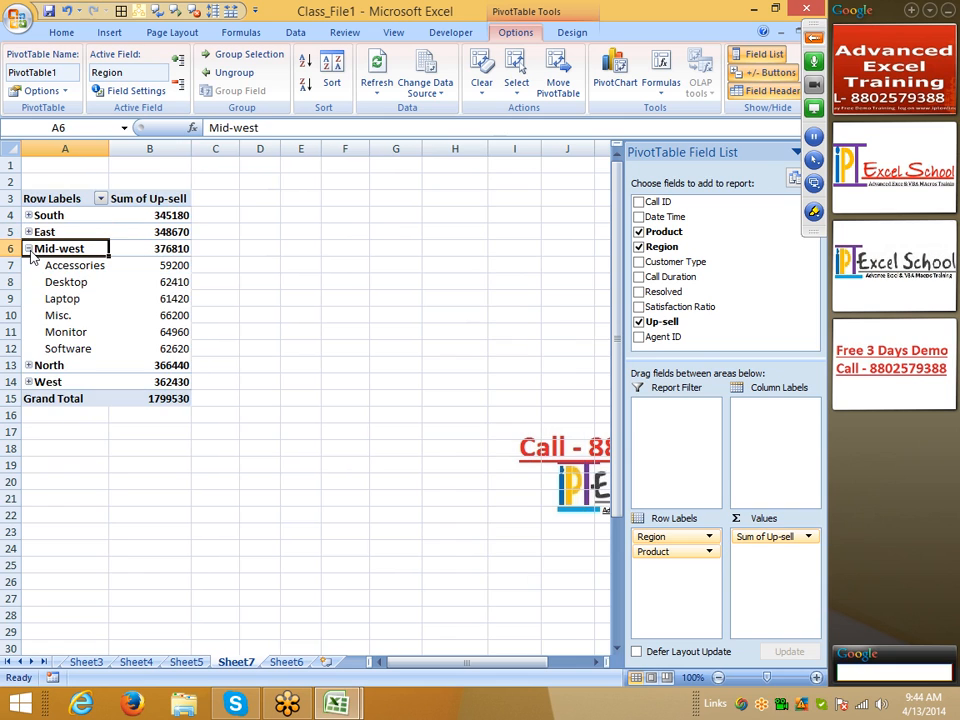
{"action": "left_click", "coordinate": [28, 249]}
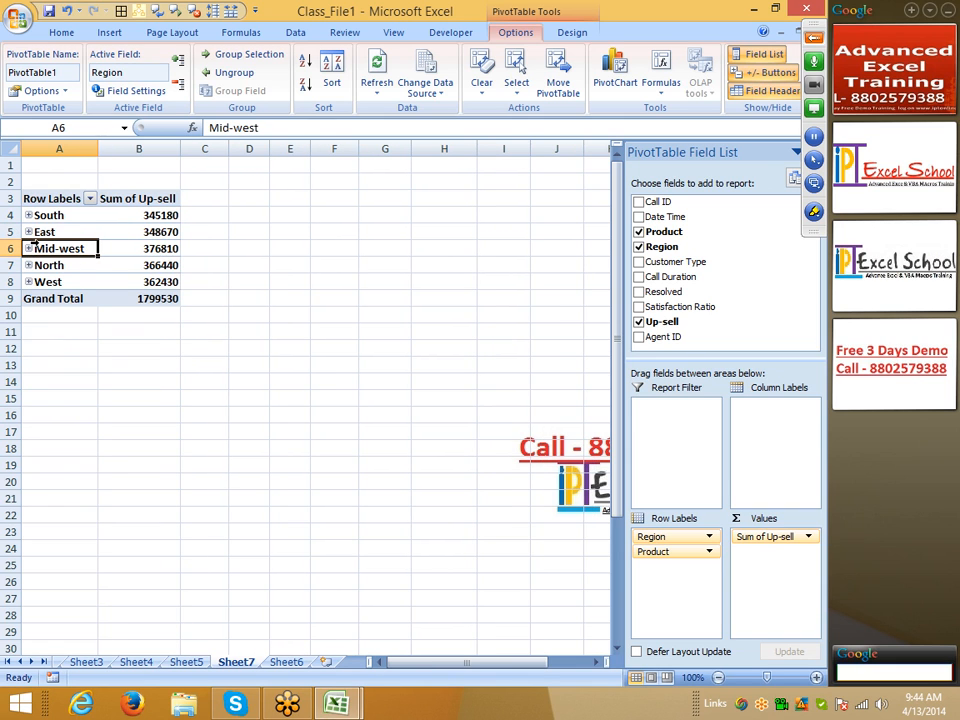
Step: Expand the entire Region field, and collapse and expand all groups again, leaving every region's products shown
{"action": "left_click", "coordinate": [178, 59]}
{"action": "scroll", "coordinate": [187, 201], "scroll_direction": "down", "scroll_amount": 7}
{"action": "scroll", "coordinate": [187, 201], "scroll_direction": "up", "scroll_amount": 7}
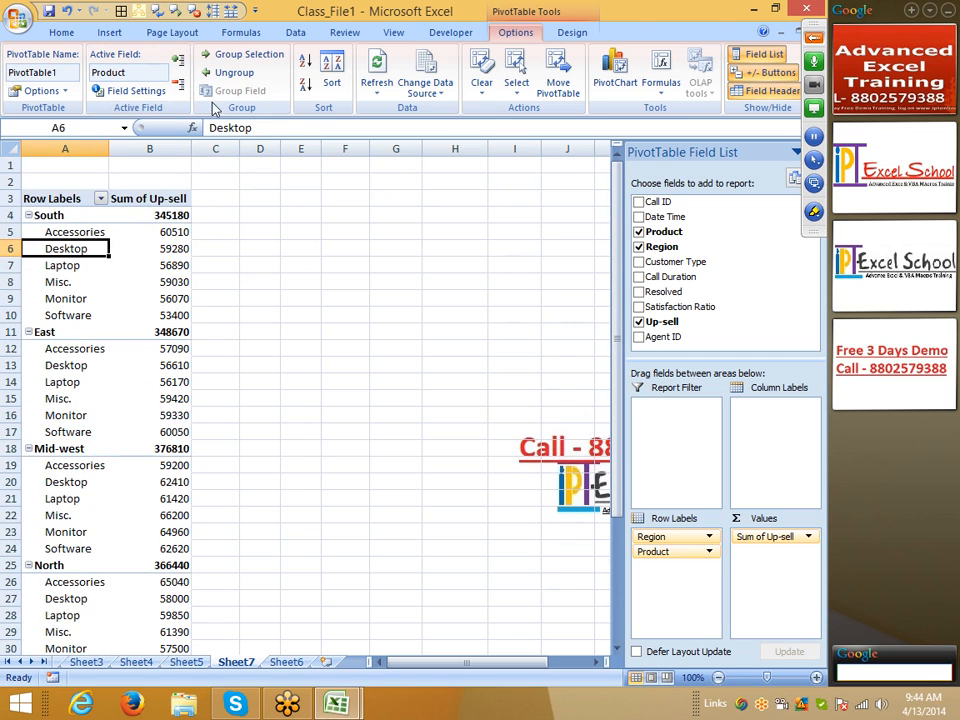
{"action": "left_click", "coordinate": [178, 61]}
{"action": "left_click", "coordinate": [178, 60]}
{"action": "left_click", "coordinate": [179, 66]}
{"action": "left_click", "coordinate": [178, 60]}
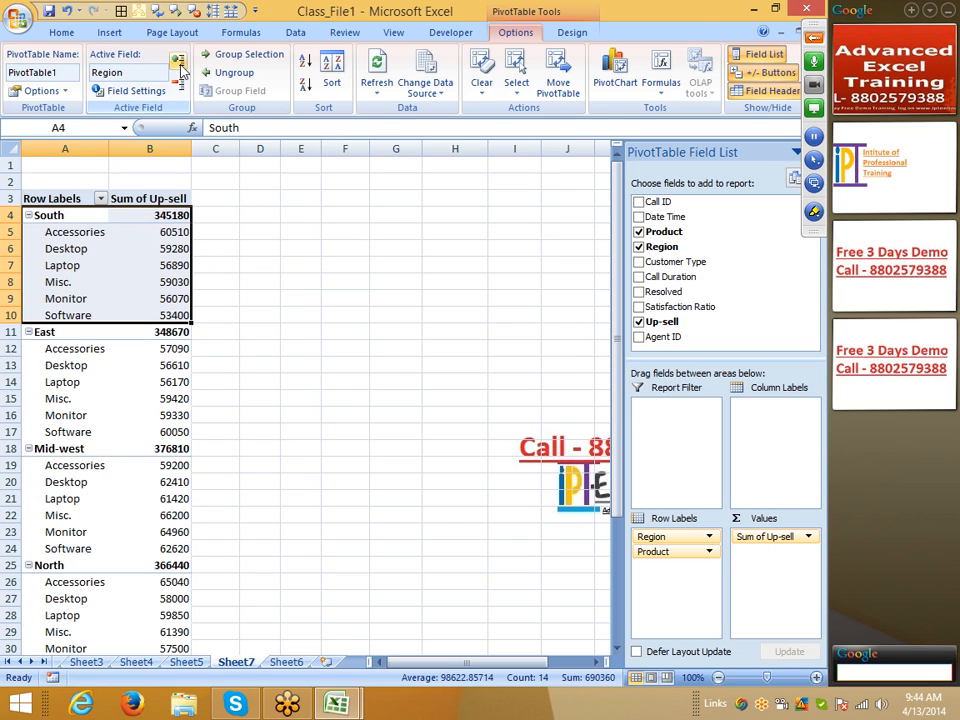
{"action": "left_click", "coordinate": [118, 248]}
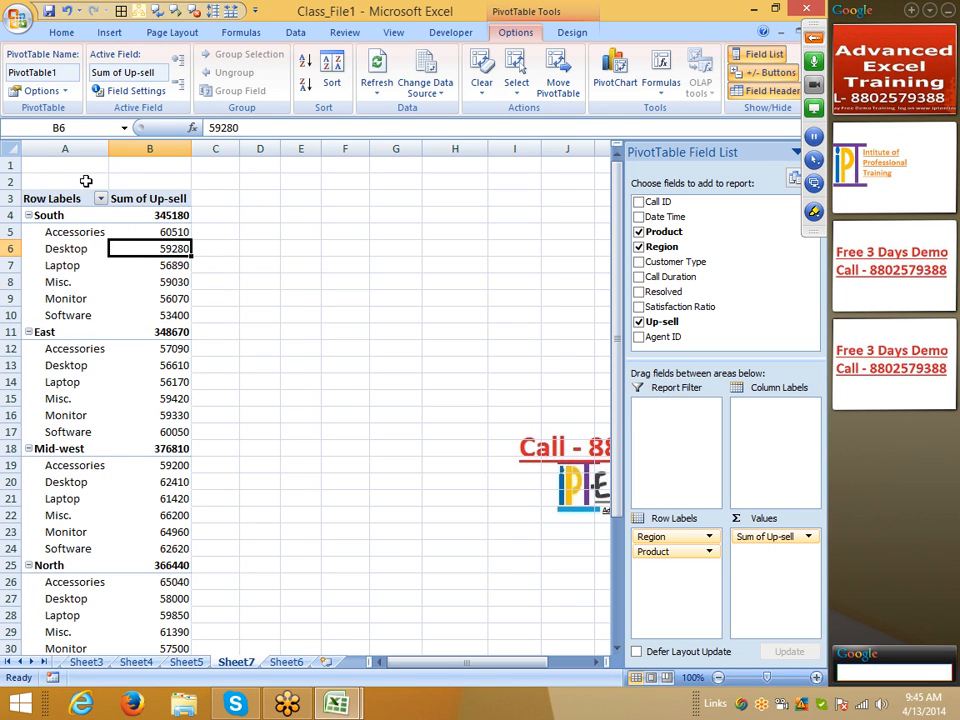
Step: Enable the Classic PivotTable layout in the display options of PivotTable1
{"action": "left_click_drag", "start_coordinate": [60, 214], "coordinate": [147, 292]}
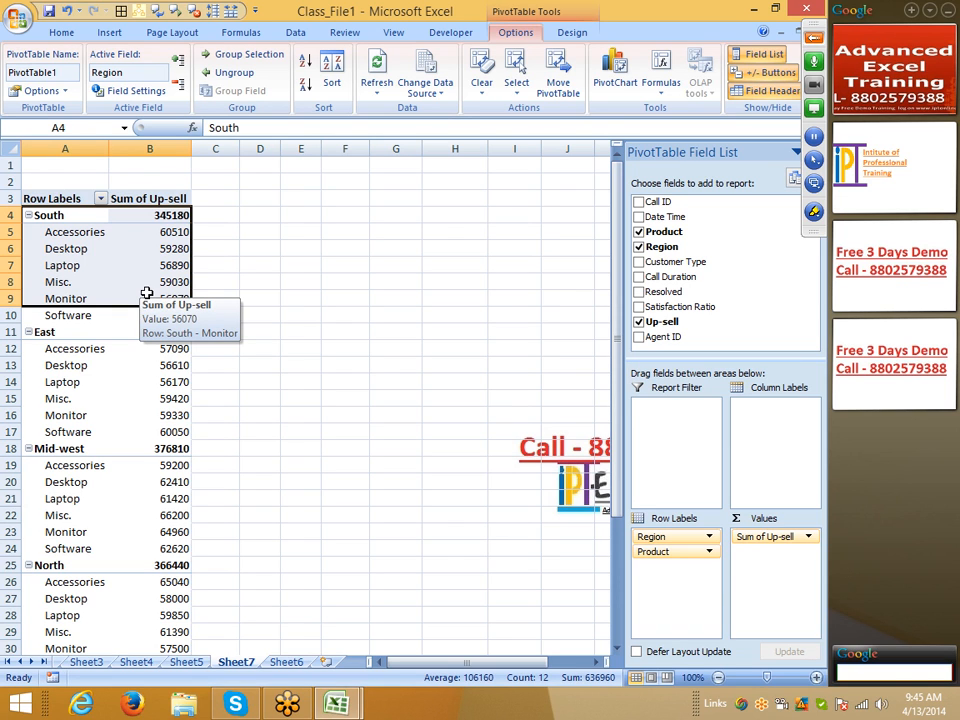
{"action": "left_click", "coordinate": [48, 145]}
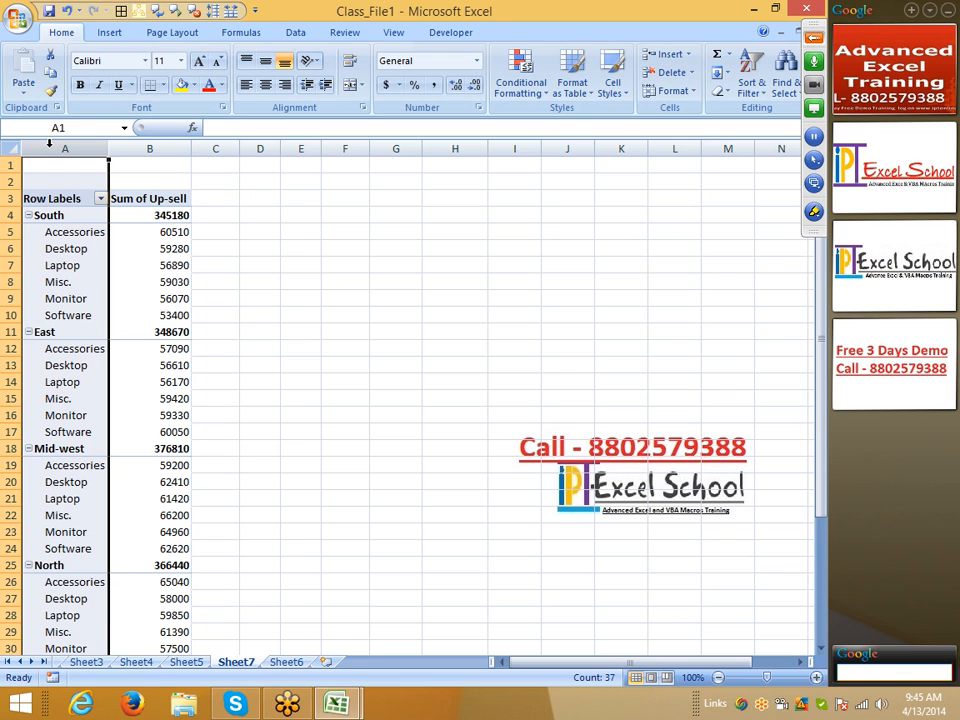
{"action": "left_click", "coordinate": [77, 249]}
{"action": "right_click", "coordinate": [78, 249]}
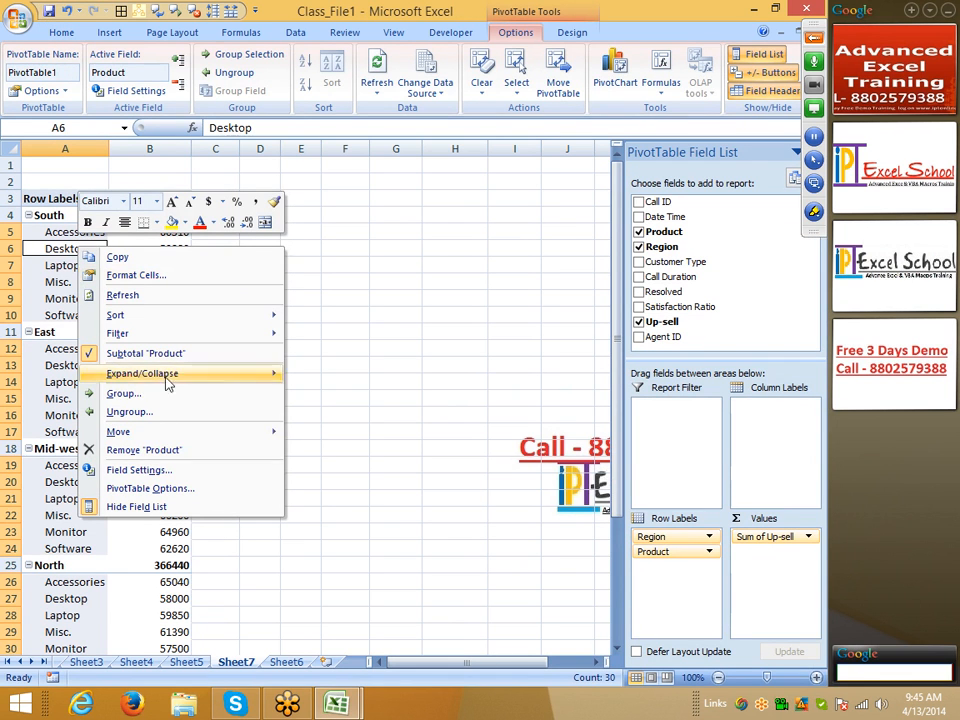
{"action": "left_click", "coordinate": [193, 492]}
{"action": "left_click_drag", "start_coordinate": [136, 423], "coordinate": [271, 251]}
{"action": "left_click", "coordinate": [331, 301]}
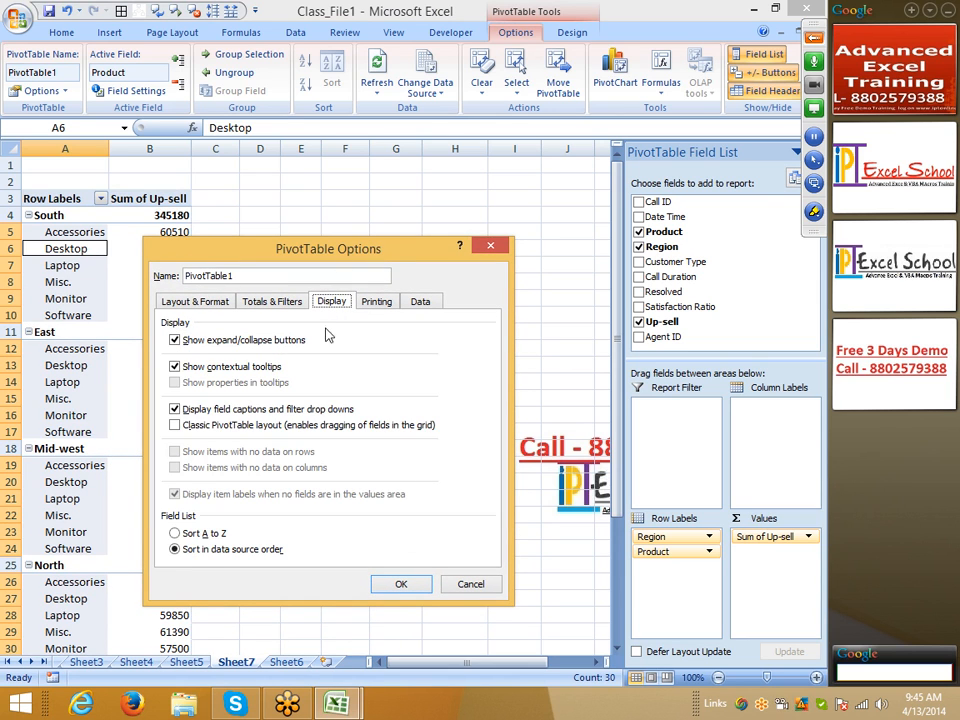
{"action": "left_click", "coordinate": [250, 425]}
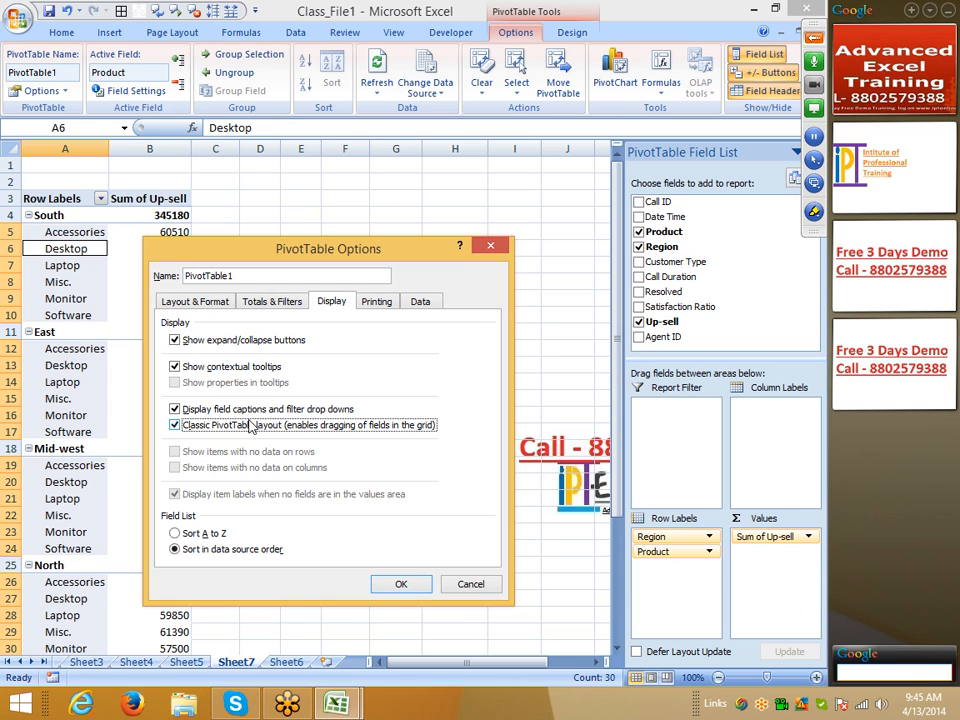
{"action": "left_click", "coordinate": [403, 583]}
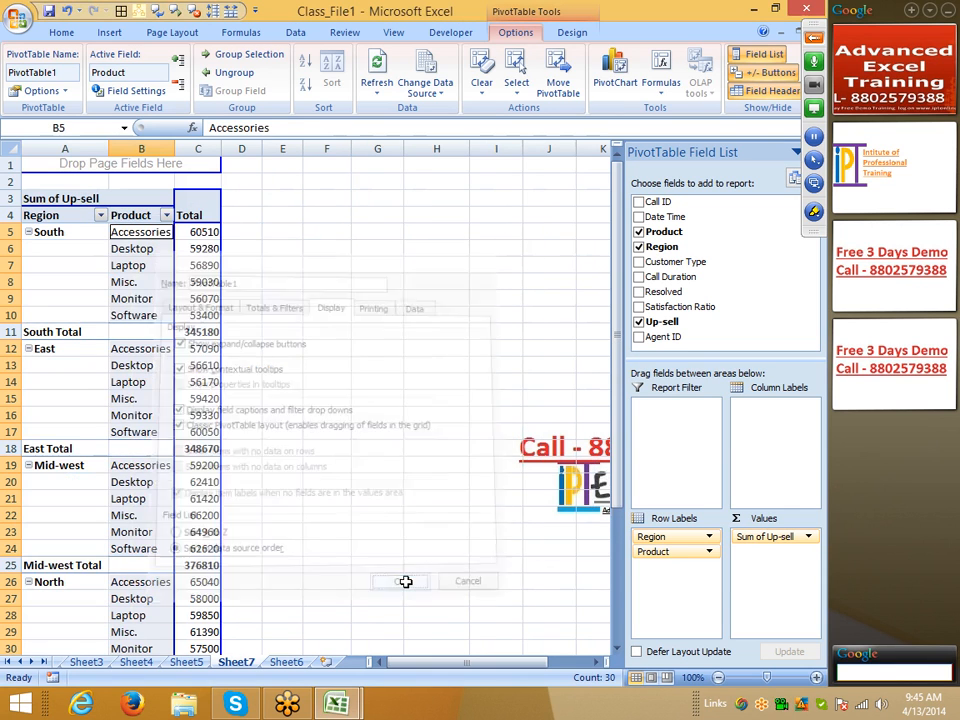
Step: Examine the report layout forms offered for the PivotTable and leave the choices without applying one
{"action": "left_click", "coordinate": [152, 434]}
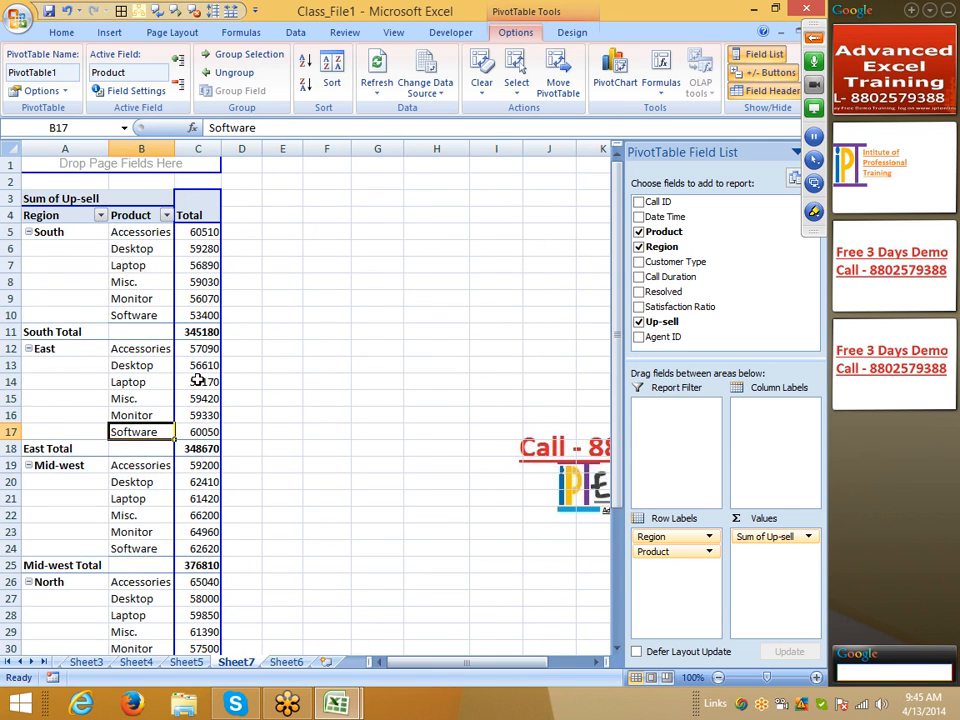
{"action": "left_click", "coordinate": [574, 33]}
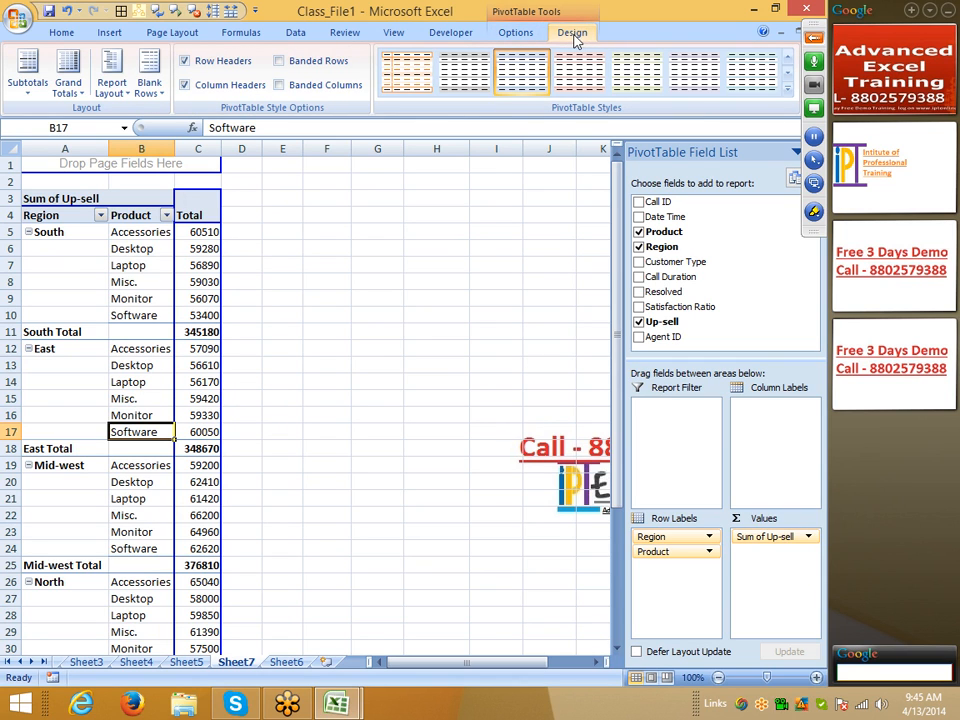
{"action": "left_click", "coordinate": [111, 90]}
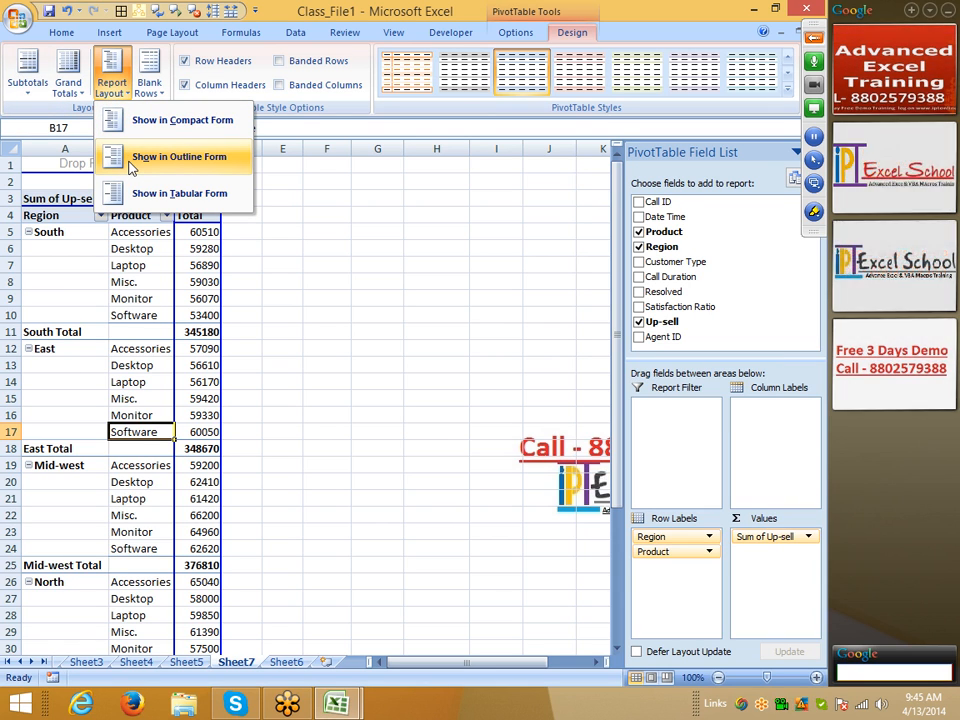
{"action": "left_click", "coordinate": [134, 284]}
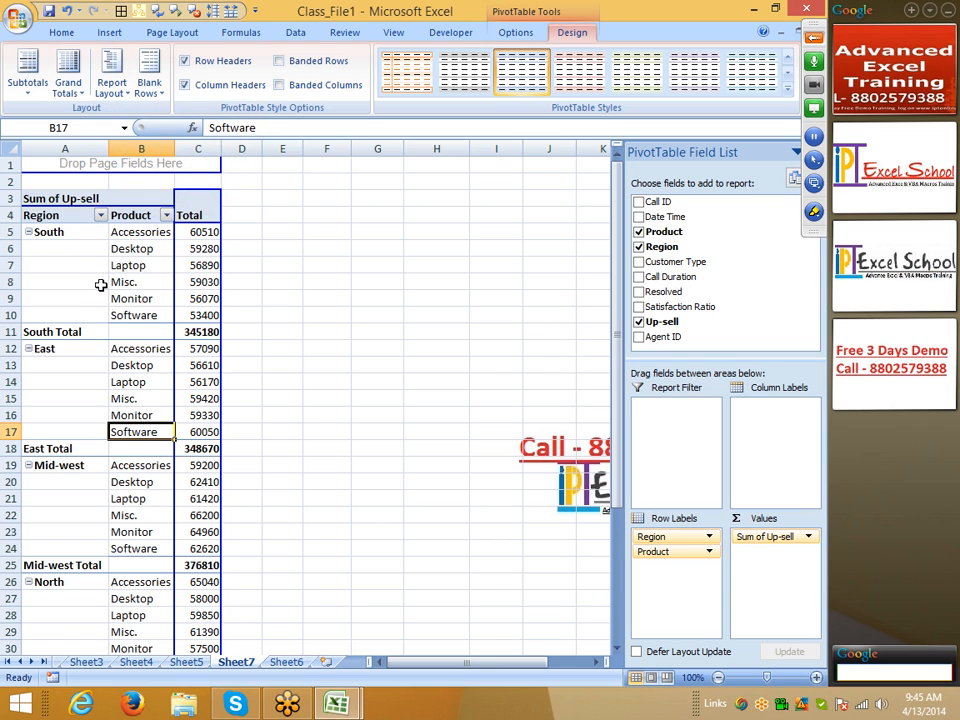
Step: Highlight the South Total and East Total rows, and turn off the Region subtotals
{"action": "left_click_drag", "start_coordinate": [60, 332], "coordinate": [146, 343]}
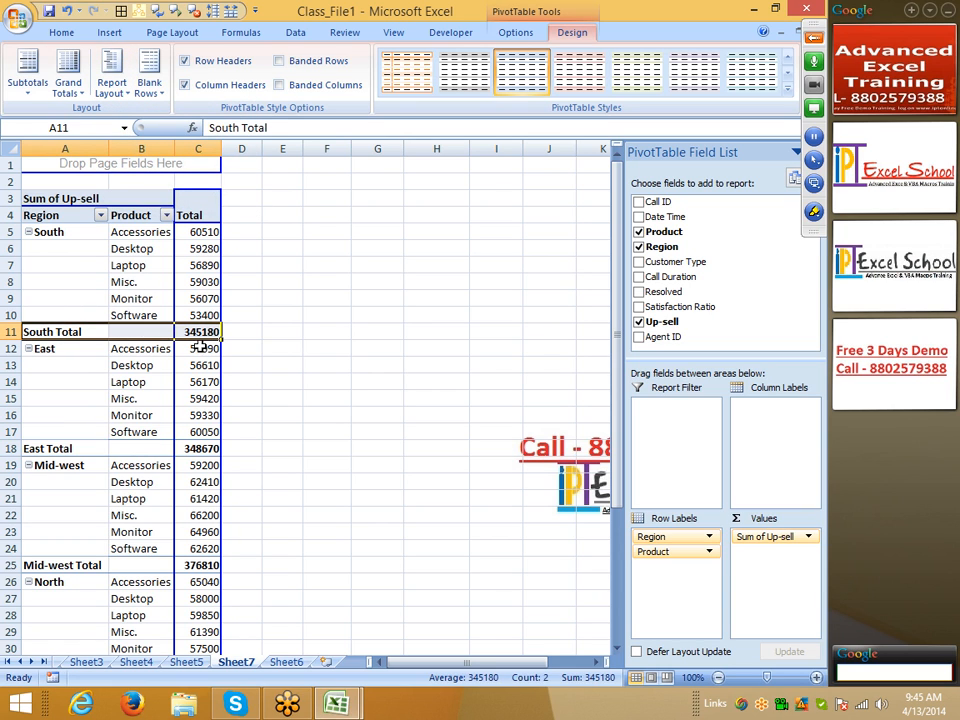
{"action": "left_click_drag", "start_coordinate": [64, 448], "coordinate": [205, 450]}
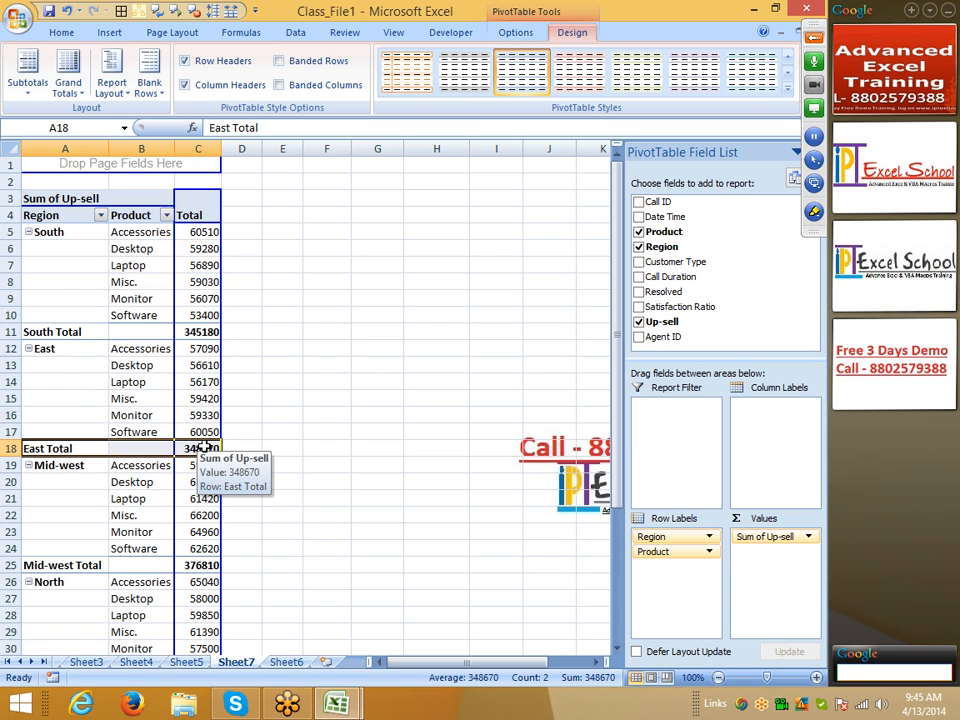
{"action": "right_click", "coordinate": [68, 334]}
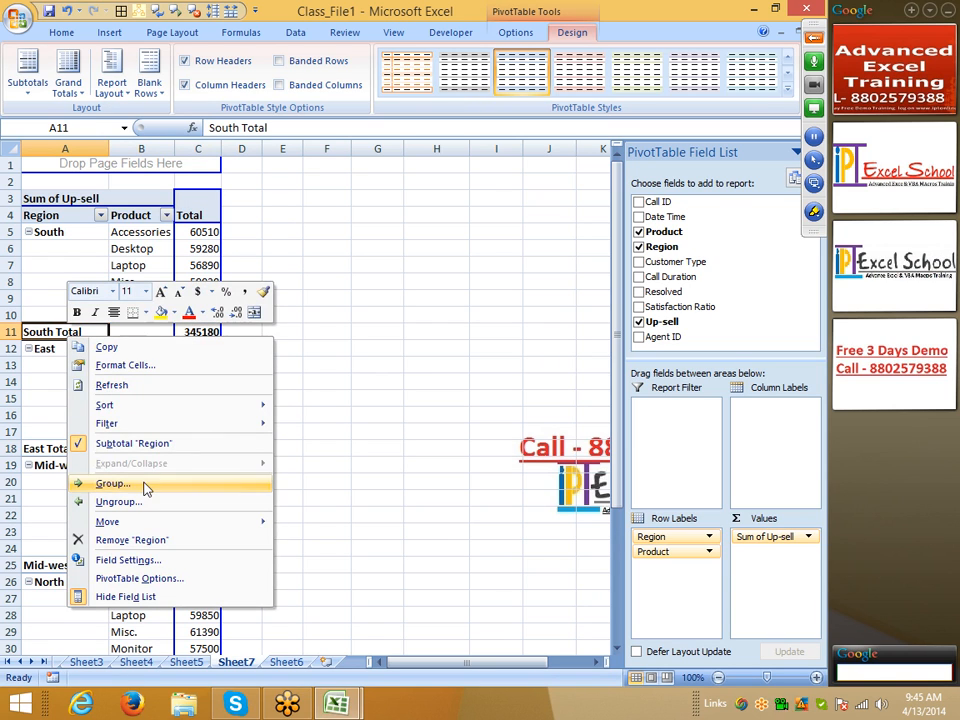
{"action": "left_click", "coordinate": [133, 448]}
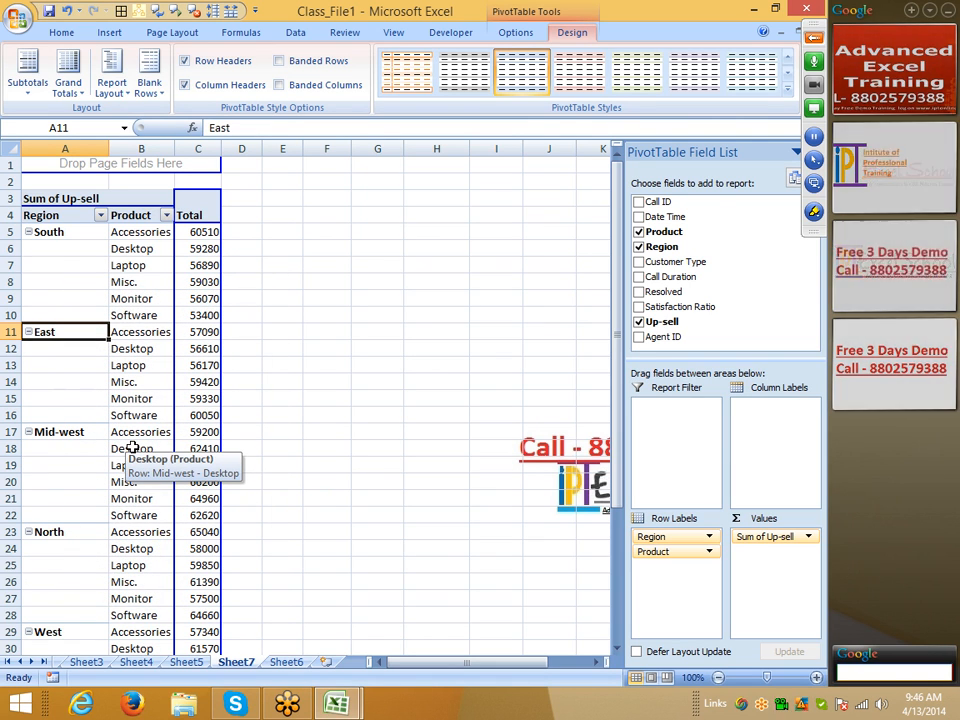
Step: Apply all borders to the South group's cells A5:C10
{"action": "left_click", "coordinate": [92, 282]}
{"action": "left_click_drag", "start_coordinate": [55, 232], "coordinate": [200, 315]}
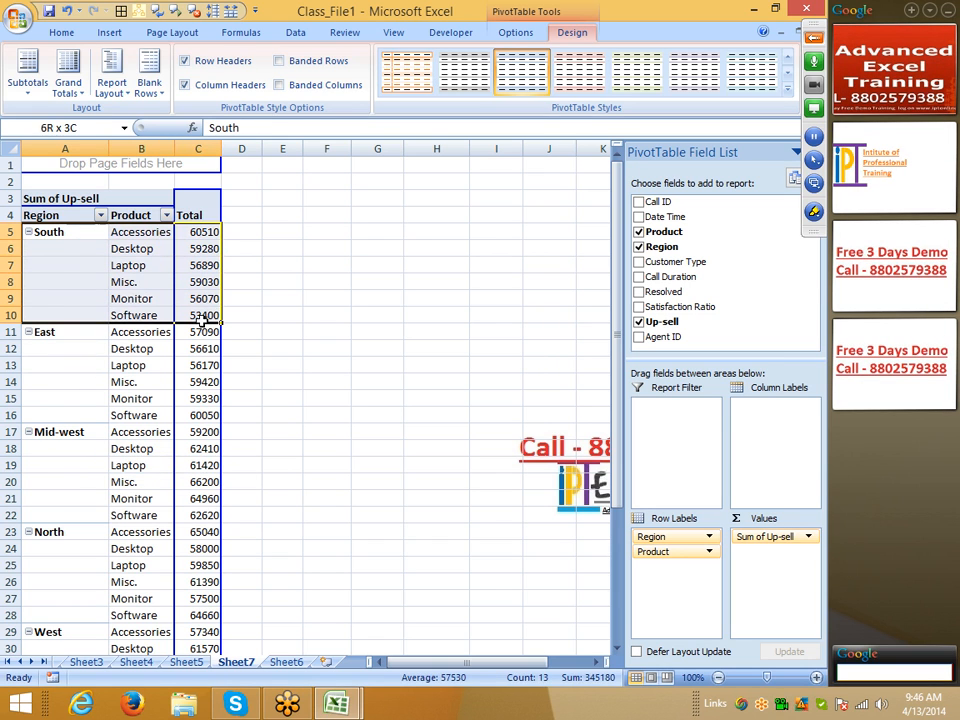
{"action": "left_click", "coordinate": [62, 32]}
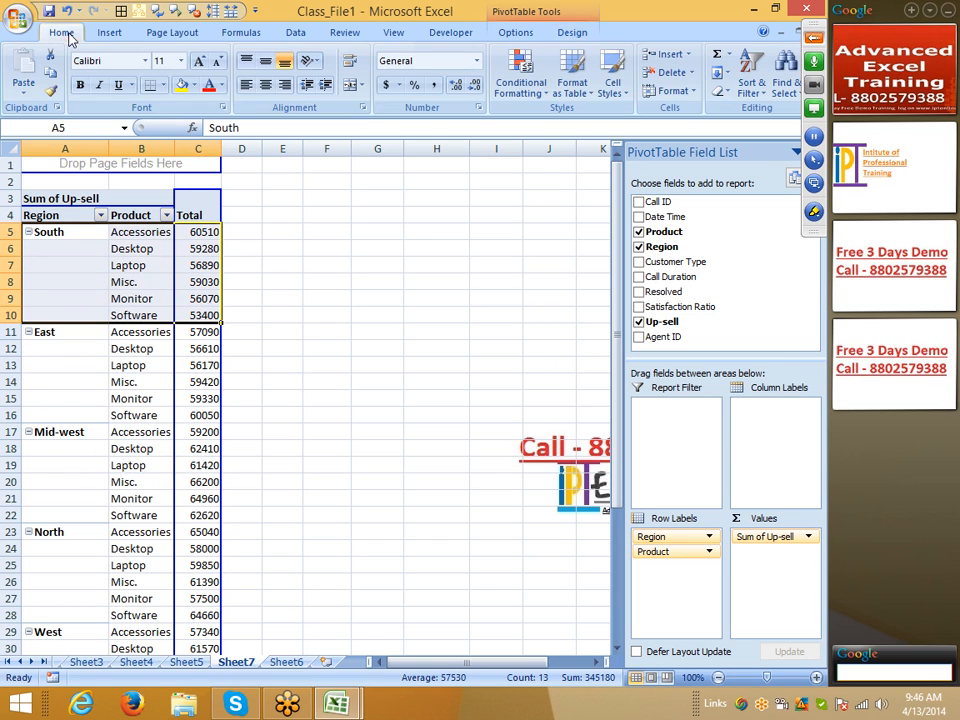
{"action": "left_click", "coordinate": [163, 85]}
{"action": "left_click", "coordinate": [158, 220]}
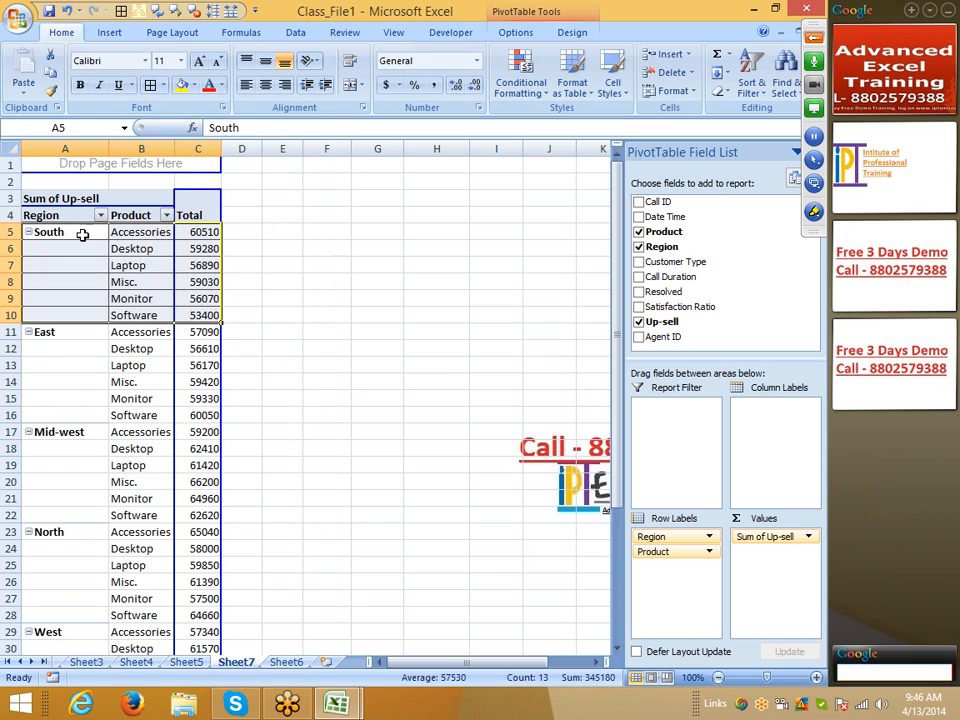
{"action": "left_click_drag", "start_coordinate": [81, 232], "coordinate": [210, 234]}
{"action": "left_click", "coordinate": [88, 310]}
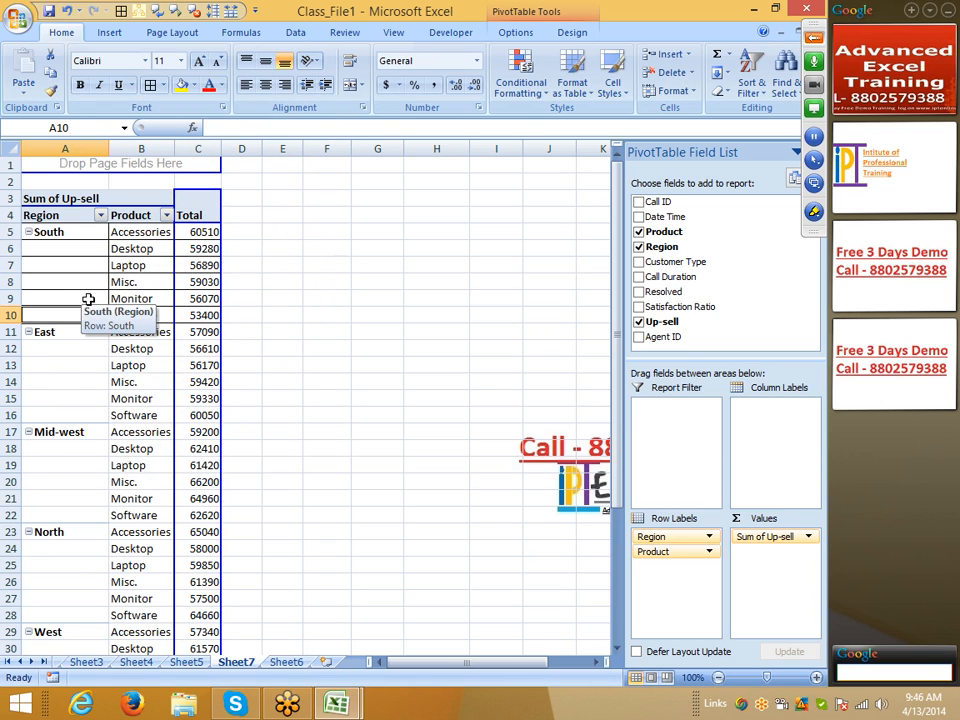
Step: Try to merge and center the South label cells A5:A10, and the blank cells A6:A10 beneath the label
{"action": "left_click_drag", "start_coordinate": [50, 232], "coordinate": [66, 318]}
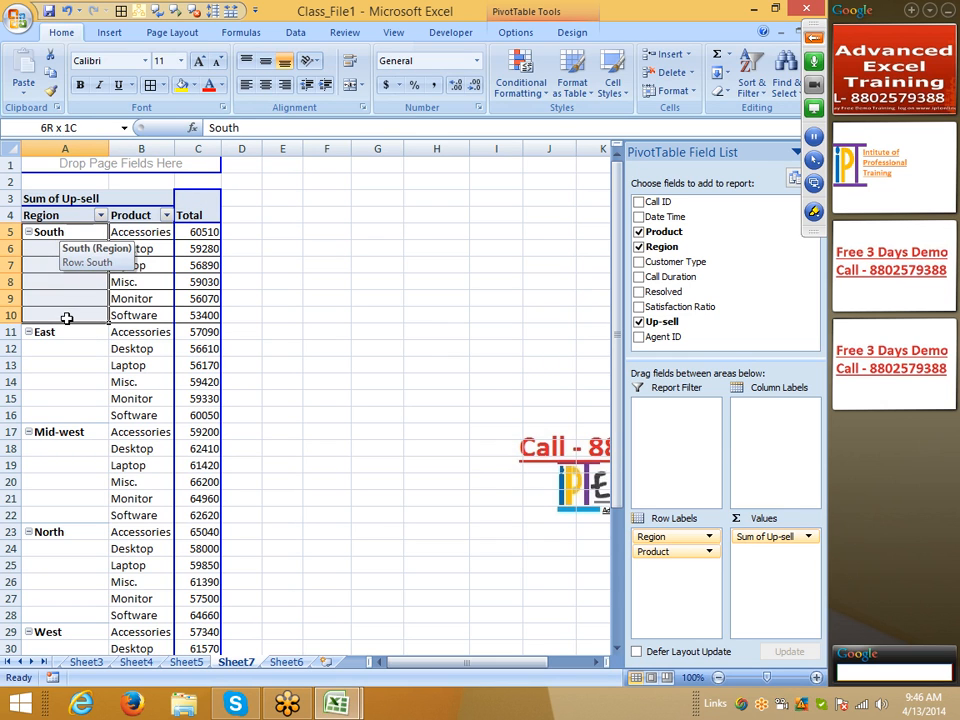
{"action": "left_click", "coordinate": [351, 85]}
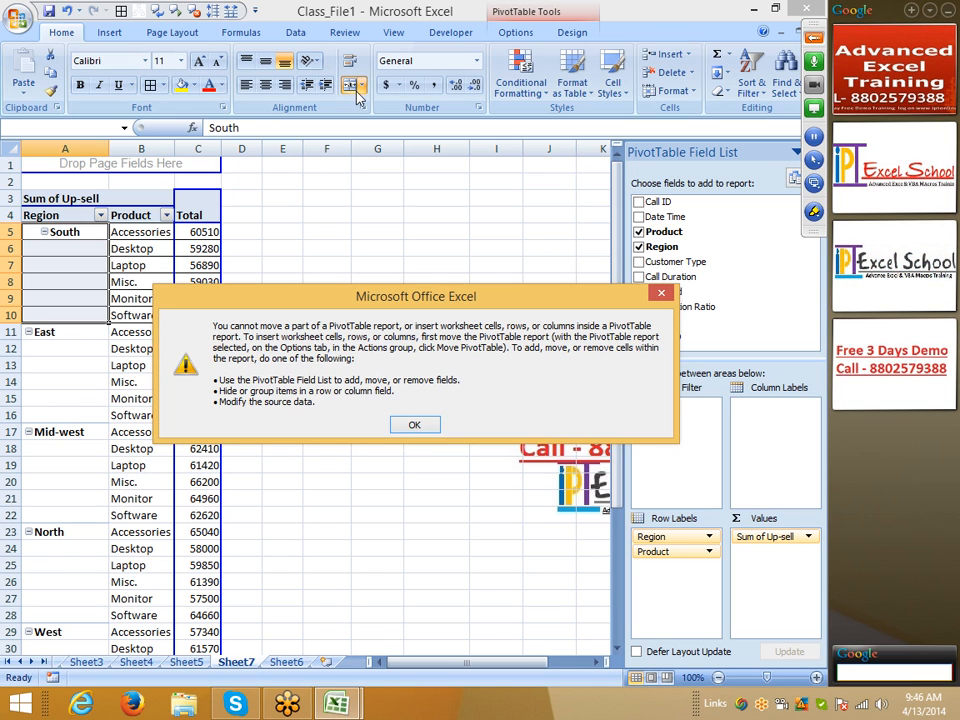
{"action": "left_click", "coordinate": [414, 424]}
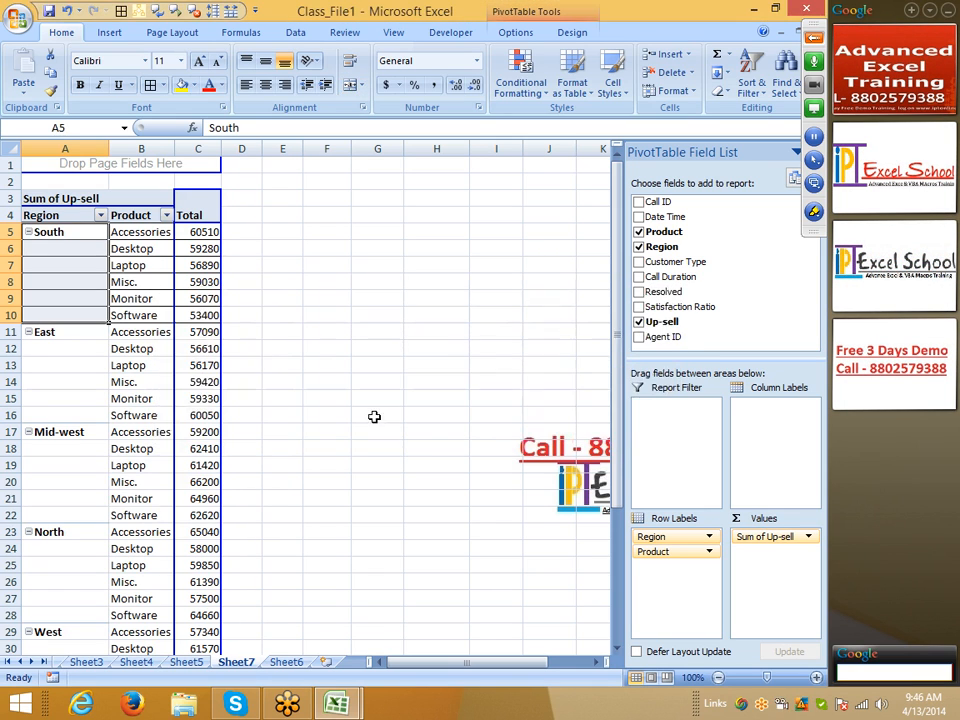
{"action": "left_click", "coordinate": [158, 300]}
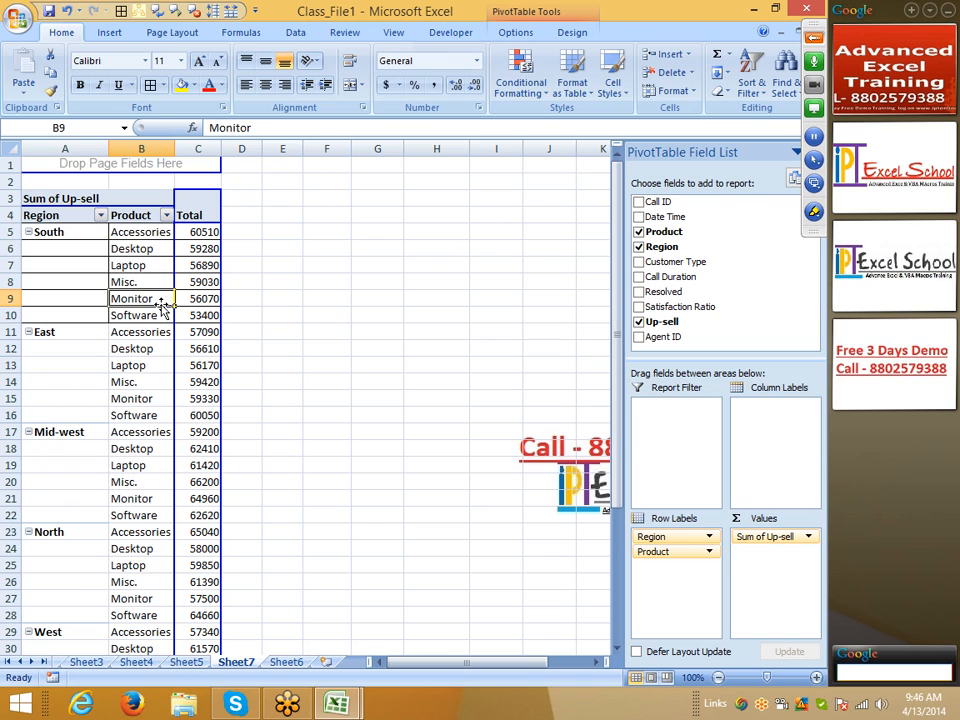
{"action": "left_click_drag", "start_coordinate": [62, 248], "coordinate": [69, 306]}
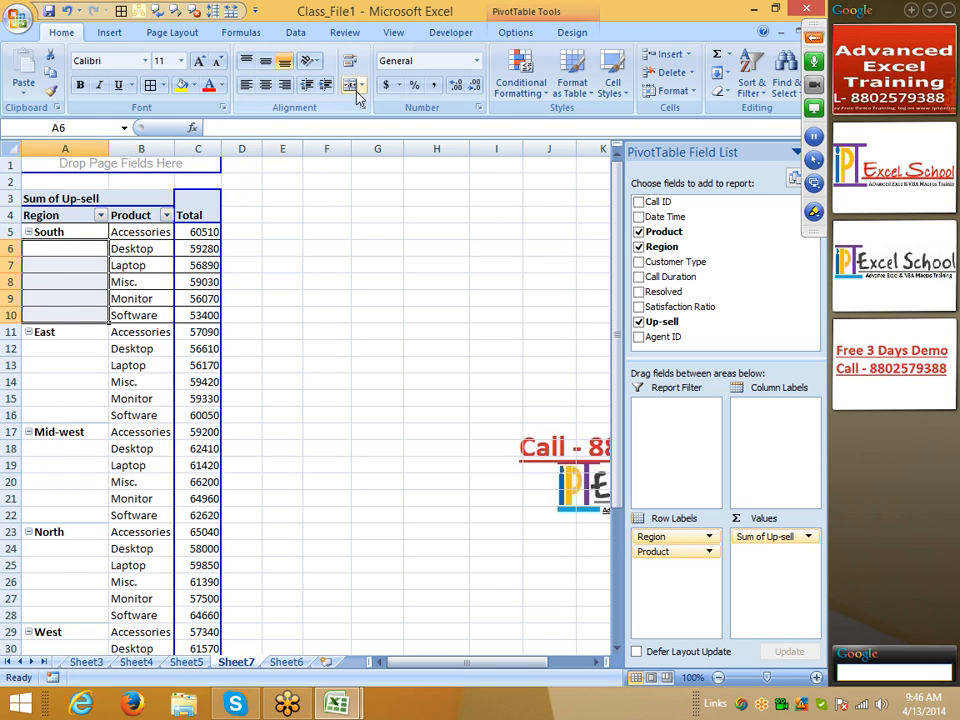
{"action": "left_click", "coordinate": [351, 87]}
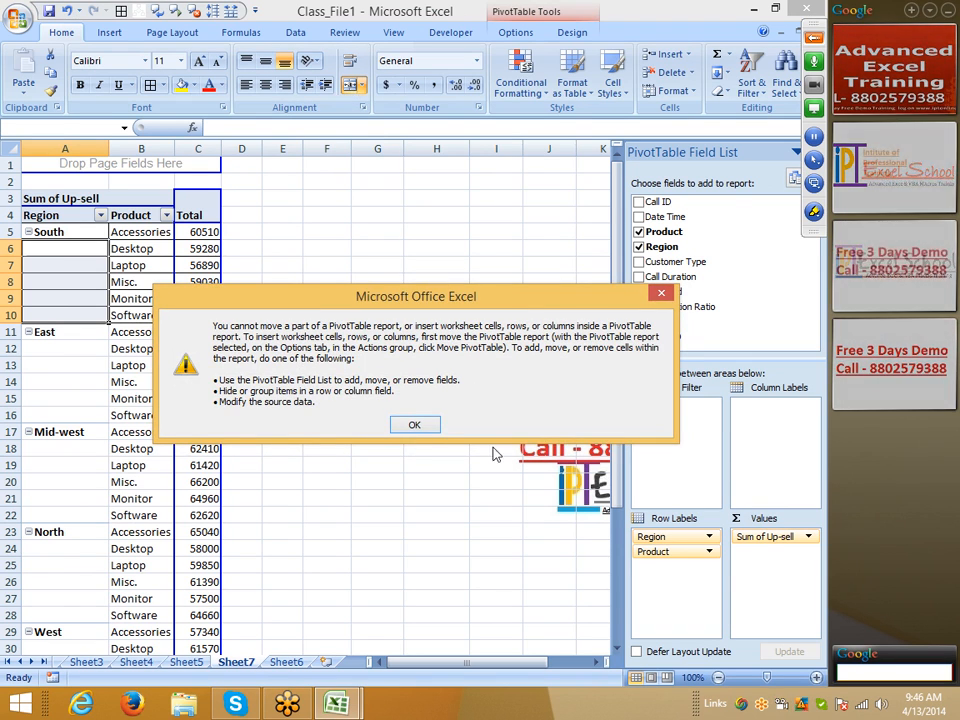
{"action": "left_click", "coordinate": [410, 425]}
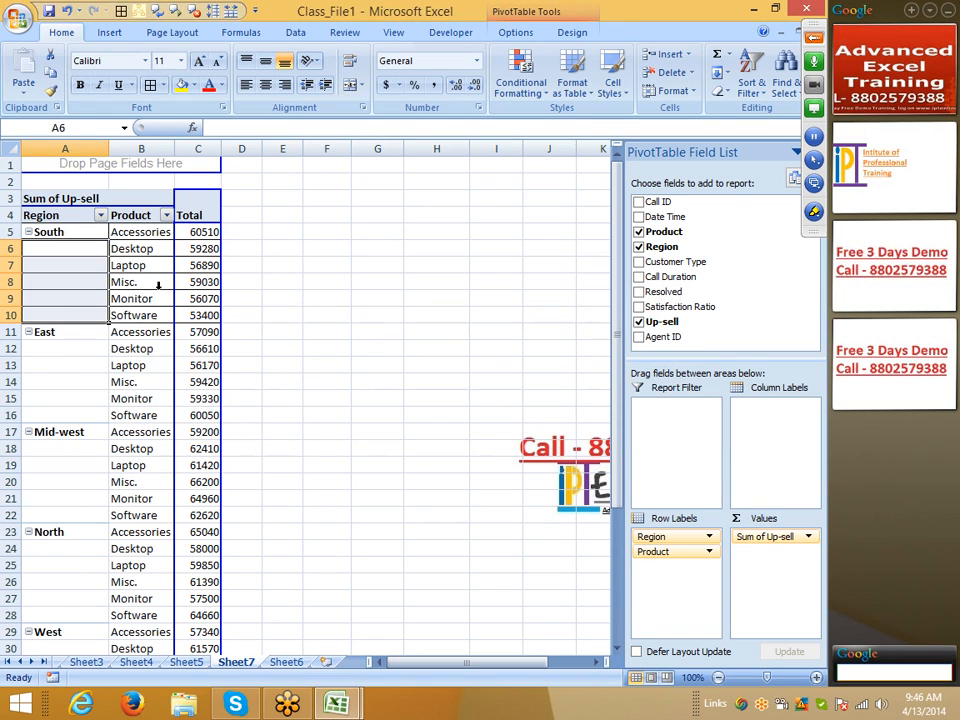
Step: Enable merging and centering of cells with labels in the layout options of PivotTable1, and check the merged region labels
{"action": "right_click", "coordinate": [88, 286]}
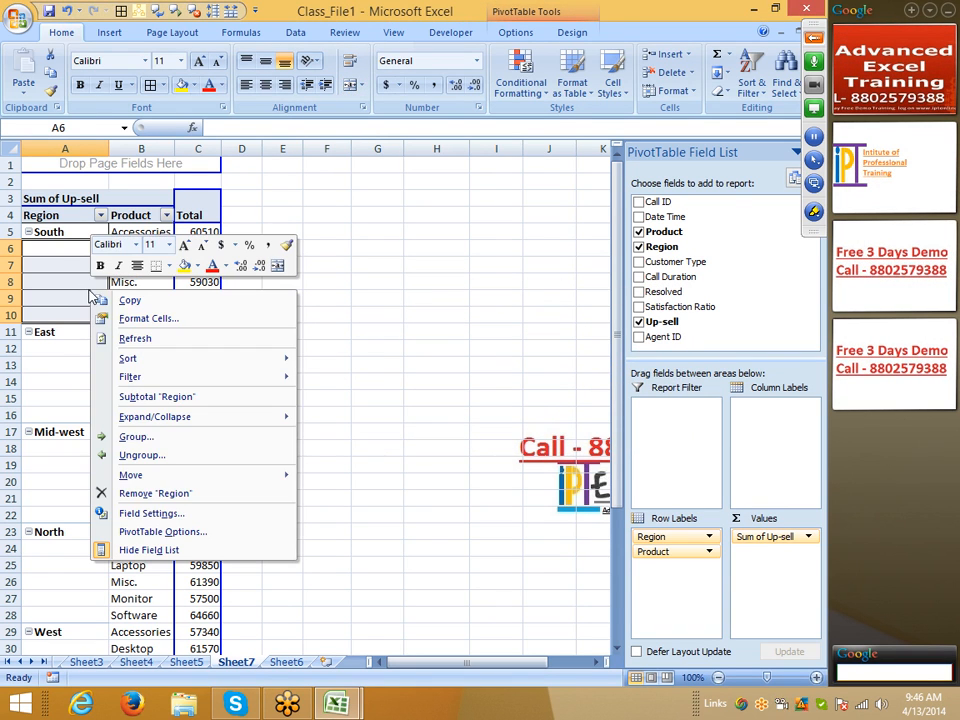
{"action": "left_click", "coordinate": [161, 532]}
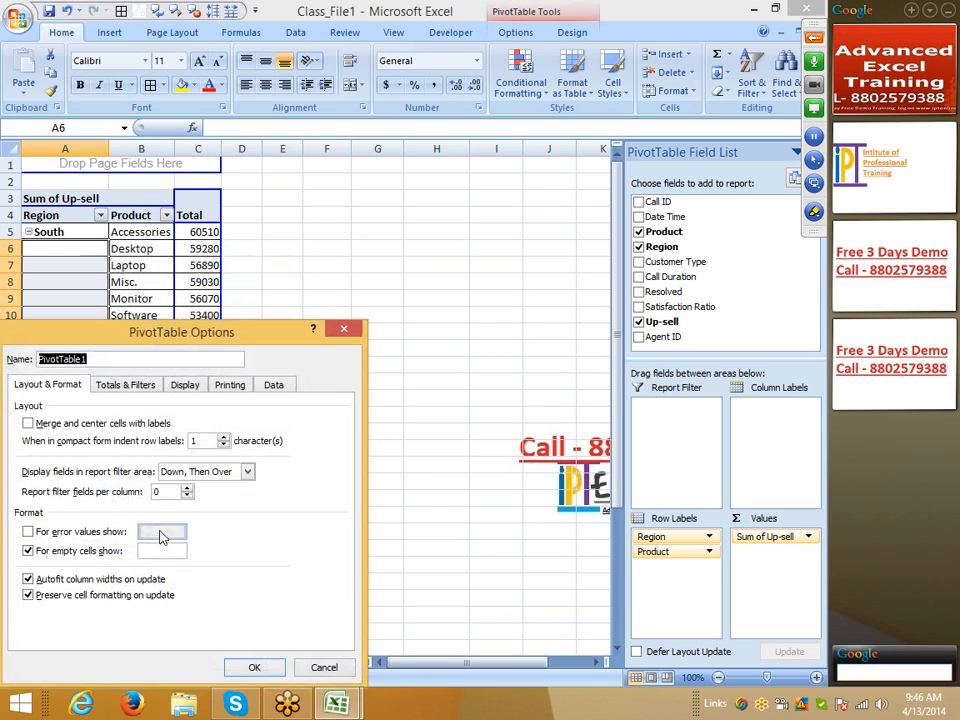
{"action": "left_click_drag", "start_coordinate": [173, 340], "coordinate": [387, 243]}
{"action": "left_click", "coordinate": [274, 317]}
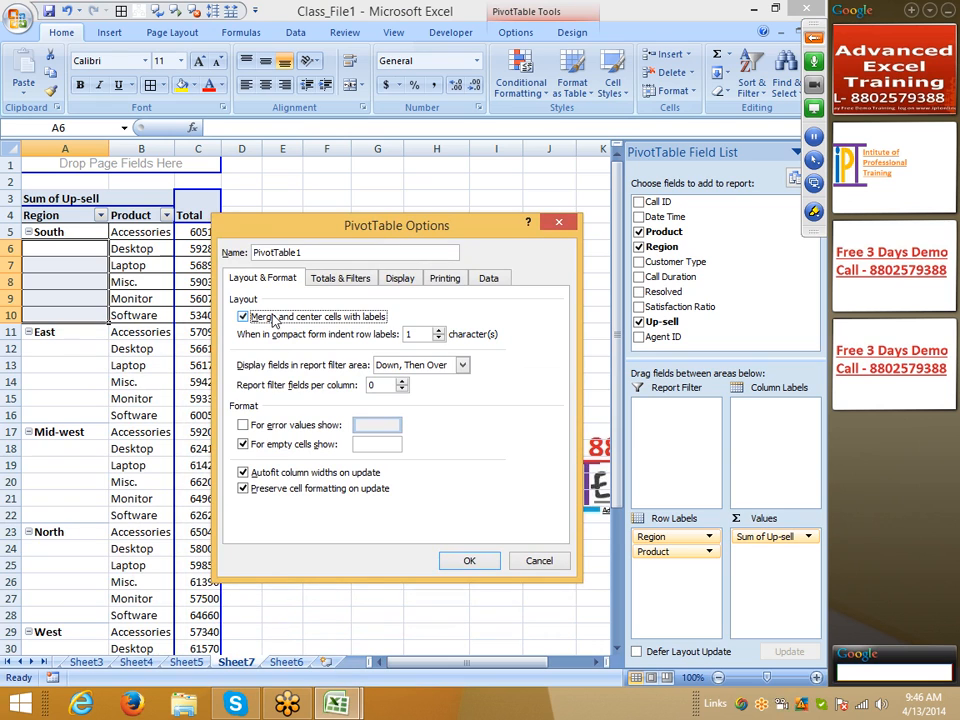
{"action": "left_click", "coordinate": [472, 563]}
{"action": "left_click", "coordinate": [93, 349]}
{"action": "left_click", "coordinate": [91, 470]}
{"action": "left_click", "coordinate": [93, 553]}
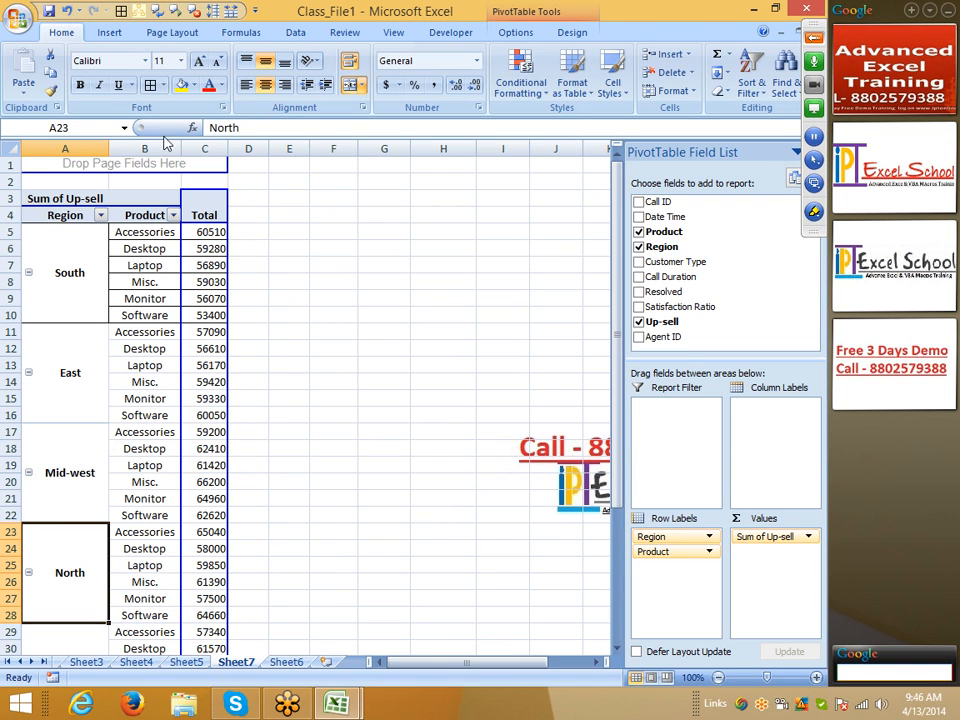
Step: Refresh the PivotTable from the East group's Desktop row
{"action": "left_click_drag", "start_coordinate": [90, 240], "coordinate": [190, 282]}
{"action": "right_click", "coordinate": [163, 347]}
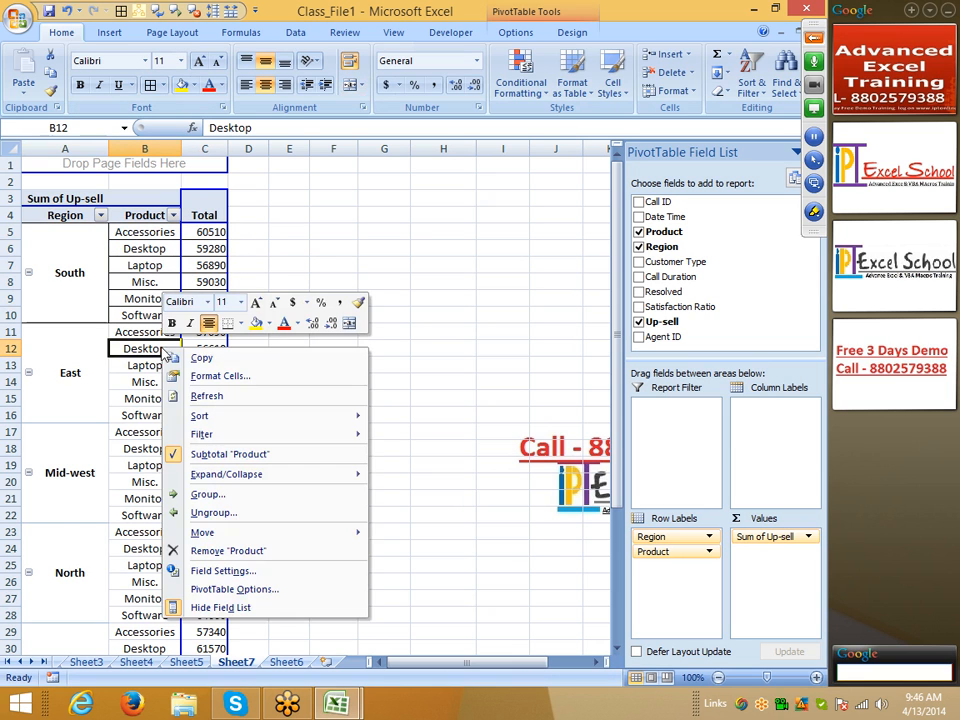
{"action": "left_click", "coordinate": [216, 396]}
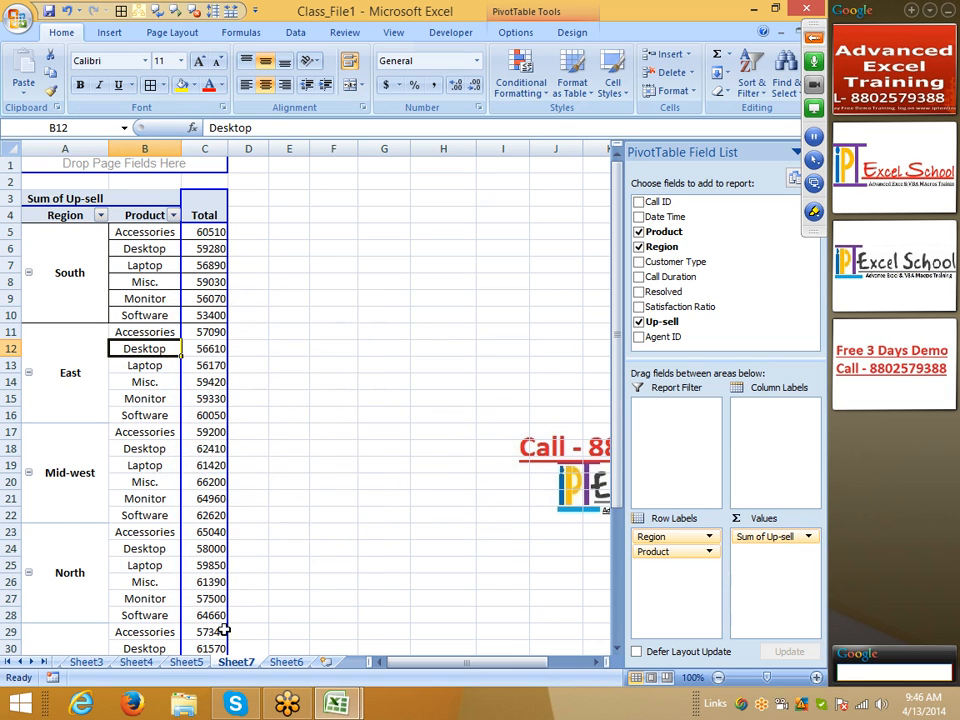
Step: Set the Up-sell value of the East Accessories call in Sheet6 cell I14767 to 5012
{"action": "left_click", "coordinate": [288, 648]}
{"action": "left_click", "coordinate": [199, 665]}
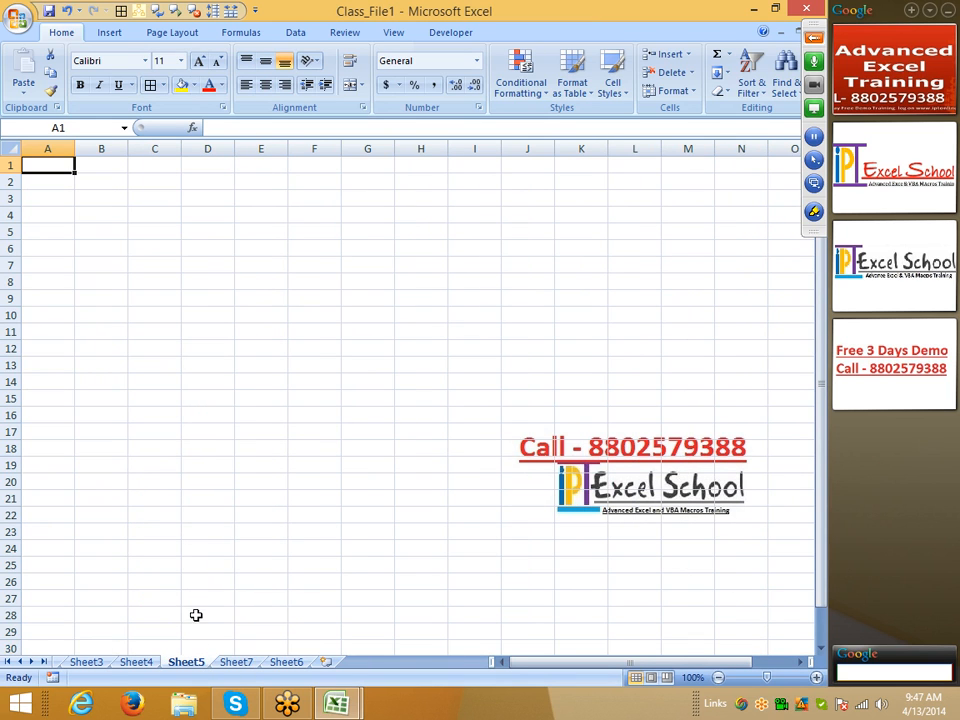
{"action": "left_click", "coordinate": [274, 665]}
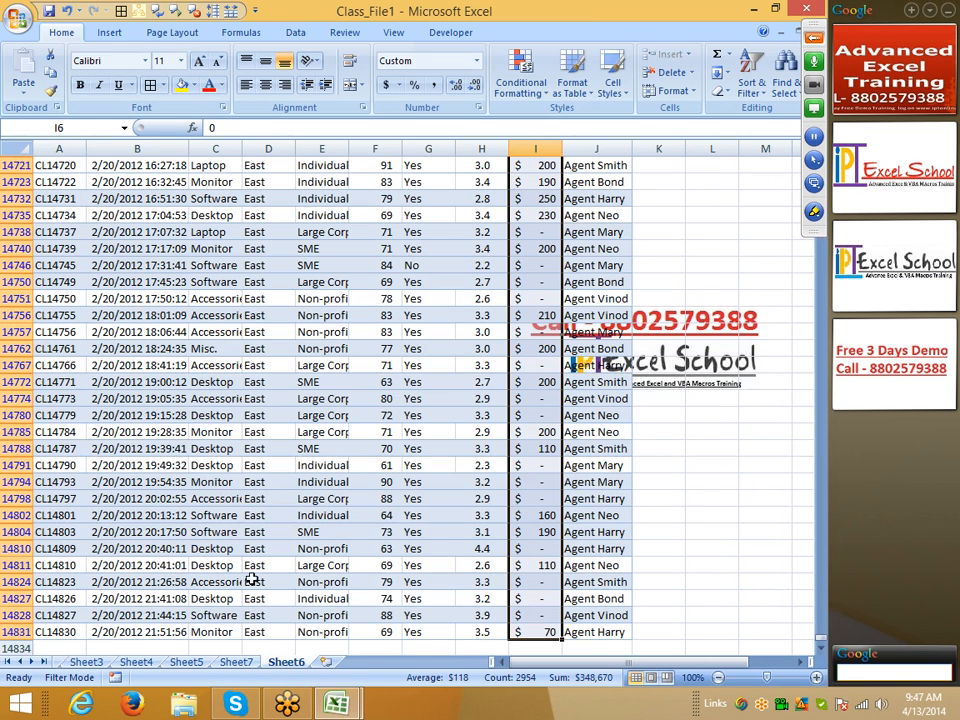
{"action": "left_click", "coordinate": [537, 366]}
{"action": "type", "text": "5012"}
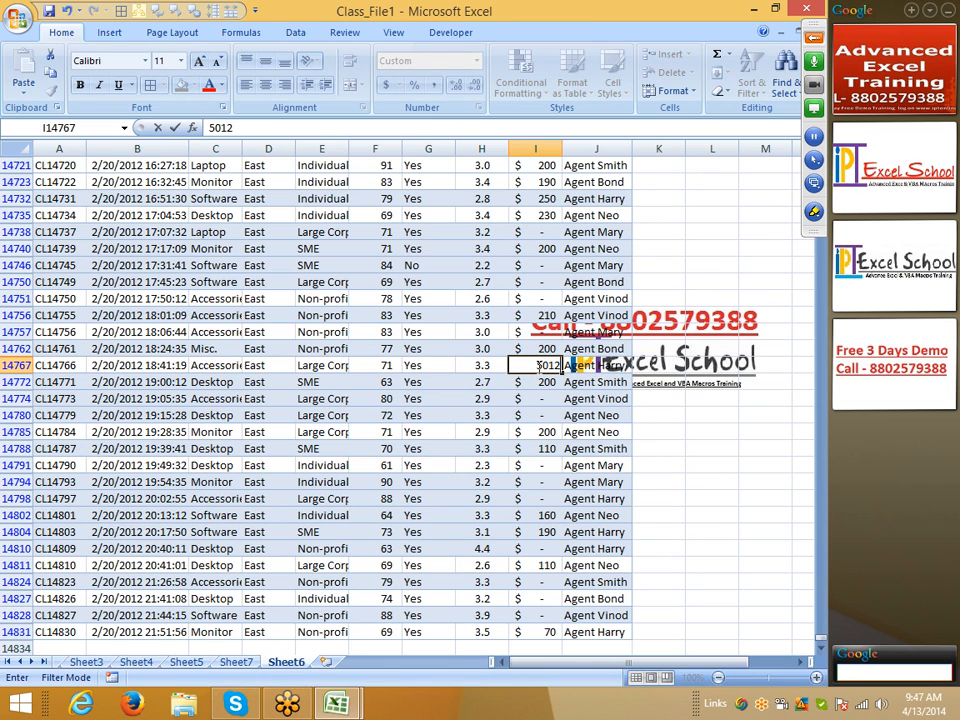
{"action": "left_click", "coordinate": [357, 320]}
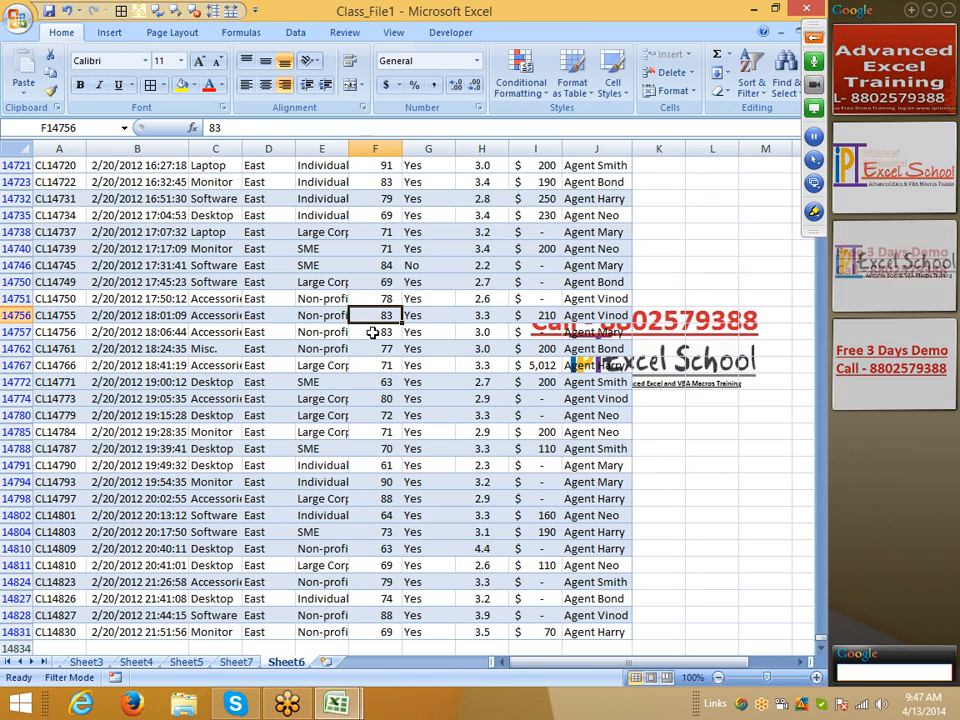
Step: Refresh the Sheet7 PivotTable to bring in the edited source value, and review the updated totals
{"action": "left_click", "coordinate": [238, 663]}
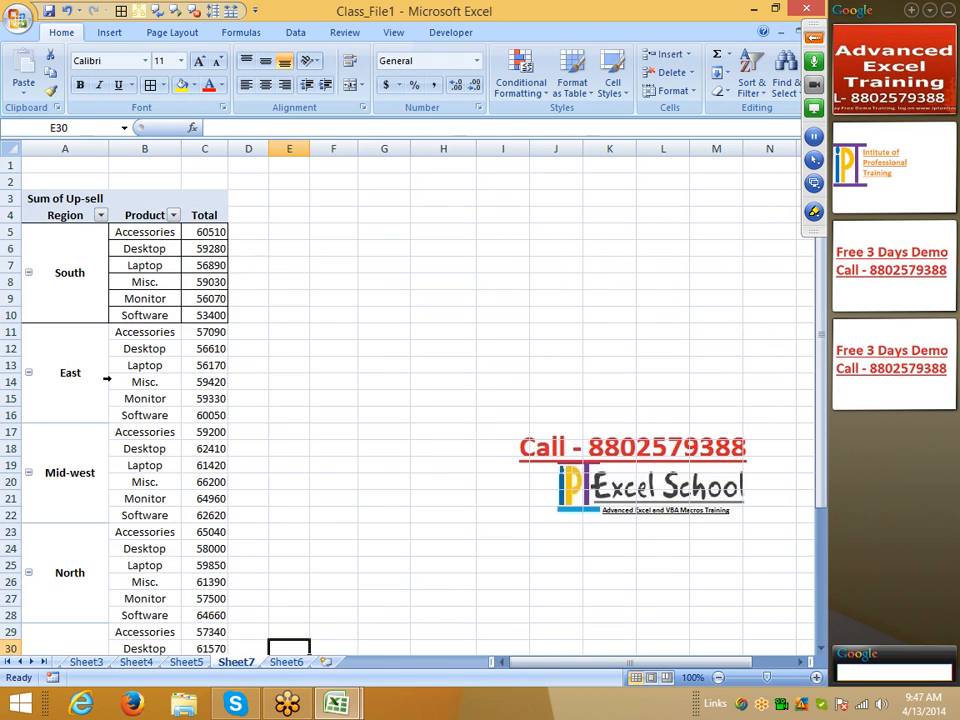
{"action": "right_click", "coordinate": [164, 347]}
{"action": "left_click", "coordinate": [220, 391]}
{"action": "scroll", "coordinate": [155, 388], "scroll_direction": "down", "scroll_amount": 1}
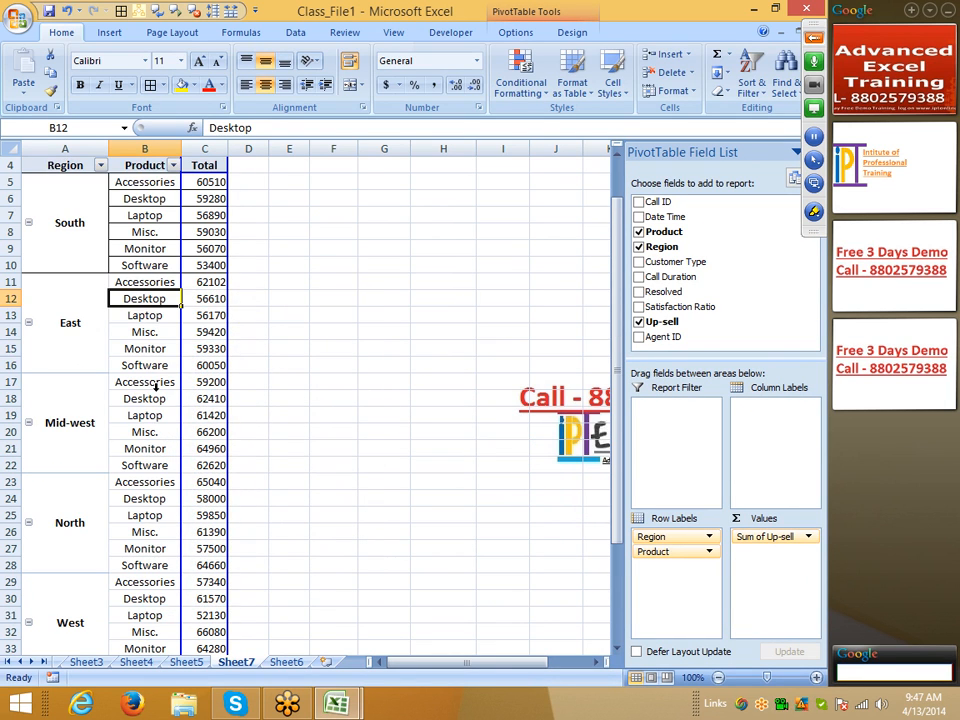
{"action": "right_click", "coordinate": [142, 364]}
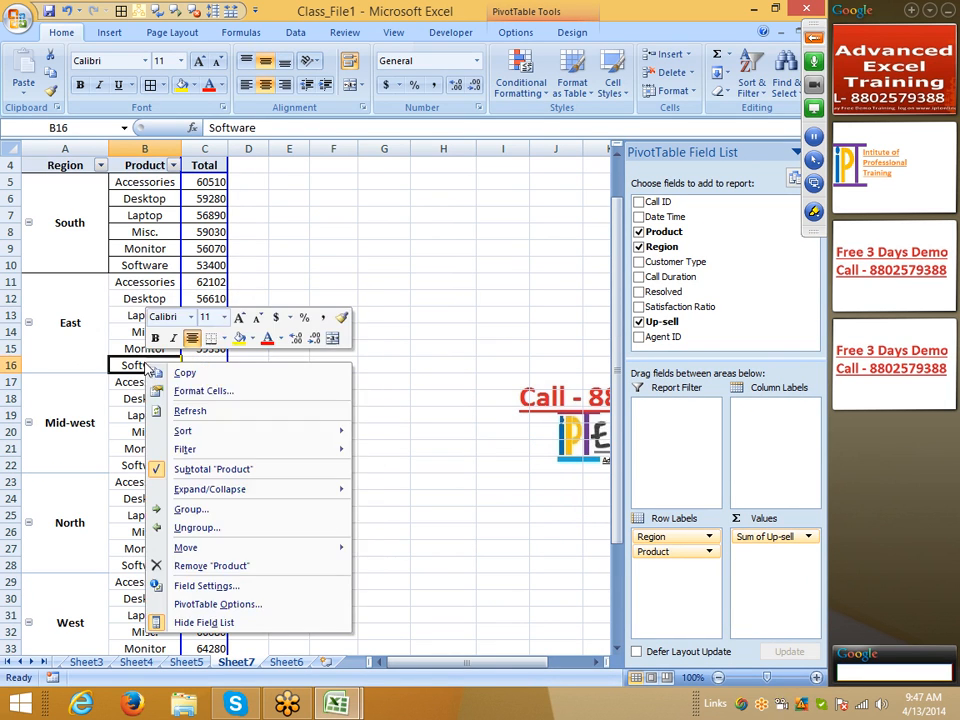
{"action": "left_click", "coordinate": [190, 410]}
{"action": "scroll", "coordinate": [187, 415], "scroll_direction": "up", "scroll_amount": 1}
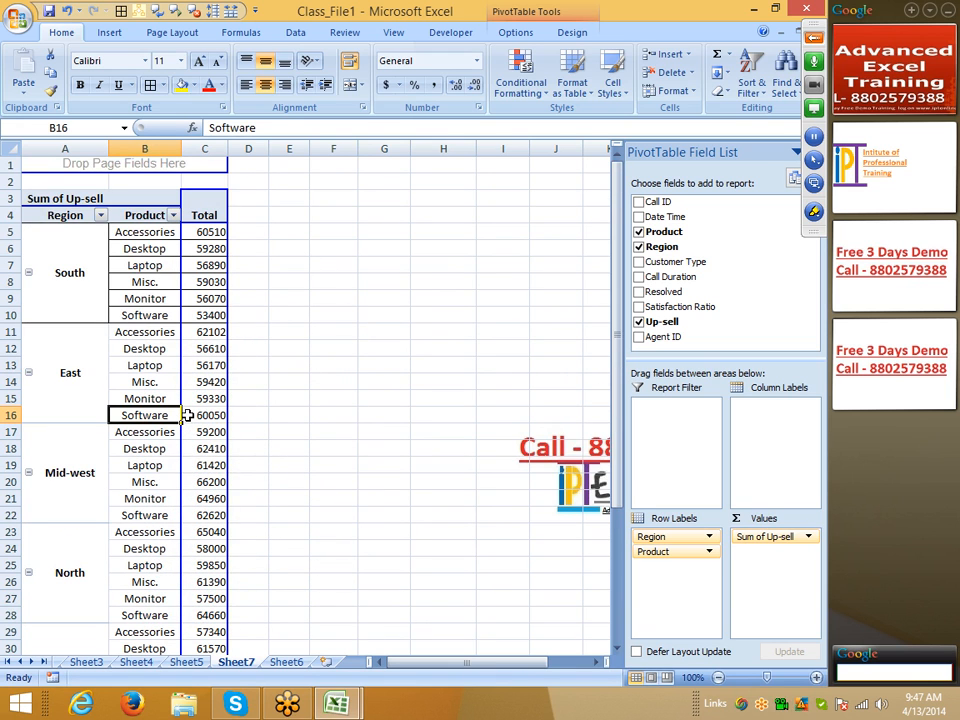
{"action": "scroll", "coordinate": [150, 420], "scroll_direction": "down", "scroll_amount": 3}
{"action": "scroll", "coordinate": [130, 405], "scroll_direction": "up", "scroll_amount": 2}
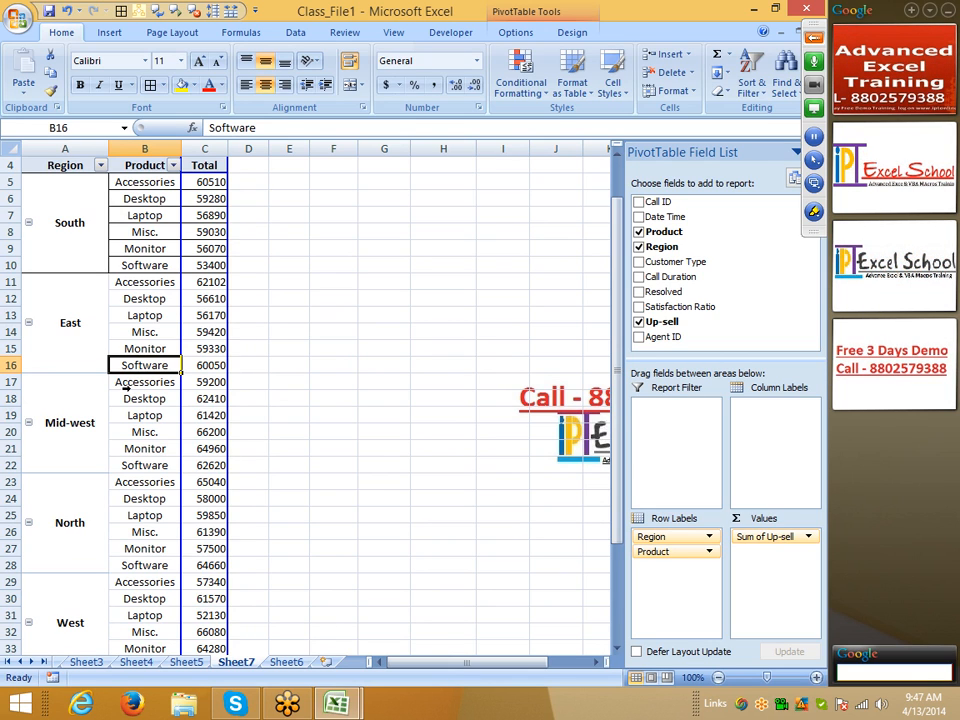
{"action": "scroll", "coordinate": [189, 279], "scroll_direction": "up", "scroll_amount": 1}
{"action": "scroll", "coordinate": [189, 279], "scroll_direction": "down", "scroll_amount": 1}
Step: Preview the Light, Medium and Dark PivotTable styles and examine the new quick style settings without applying or creating a style
{"action": "left_click", "coordinate": [140, 265]}
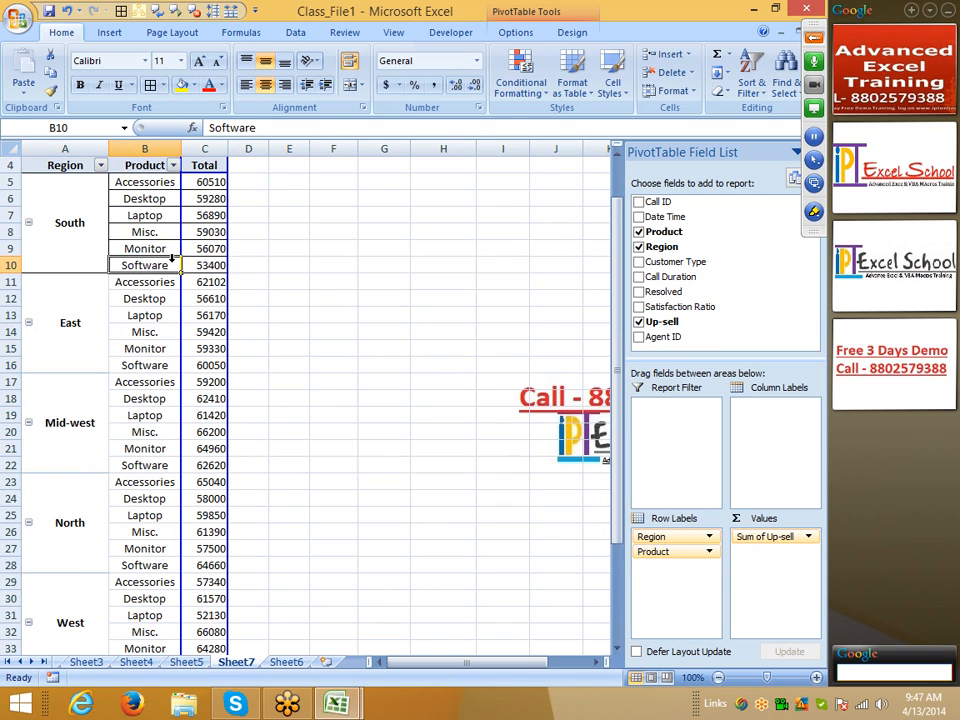
{"action": "left_click", "coordinate": [529, 26]}
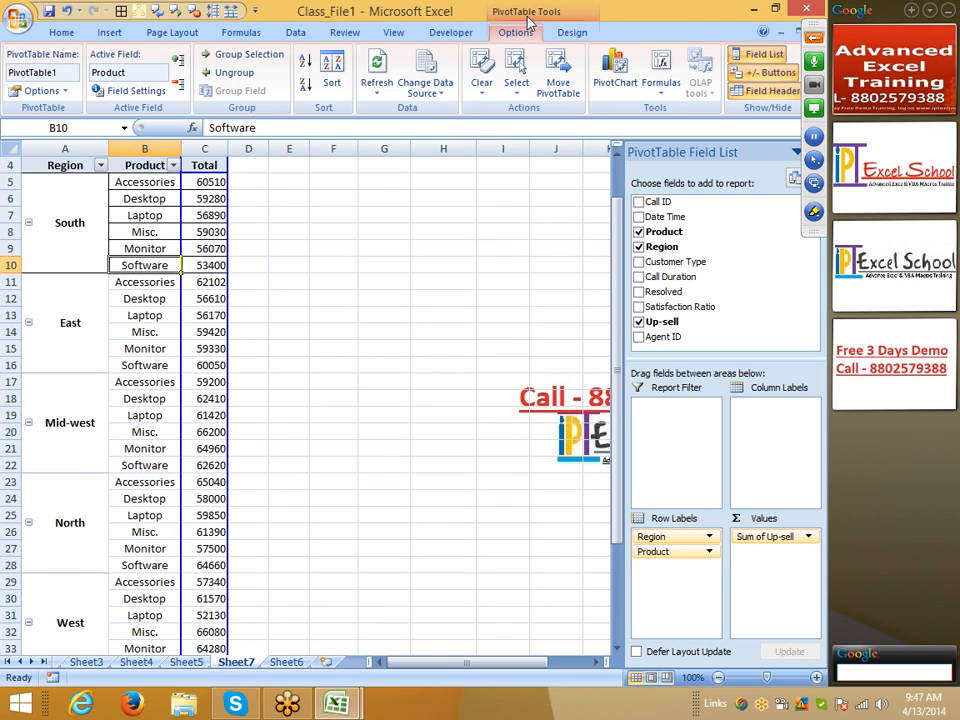
{"action": "left_click", "coordinate": [572, 33]}
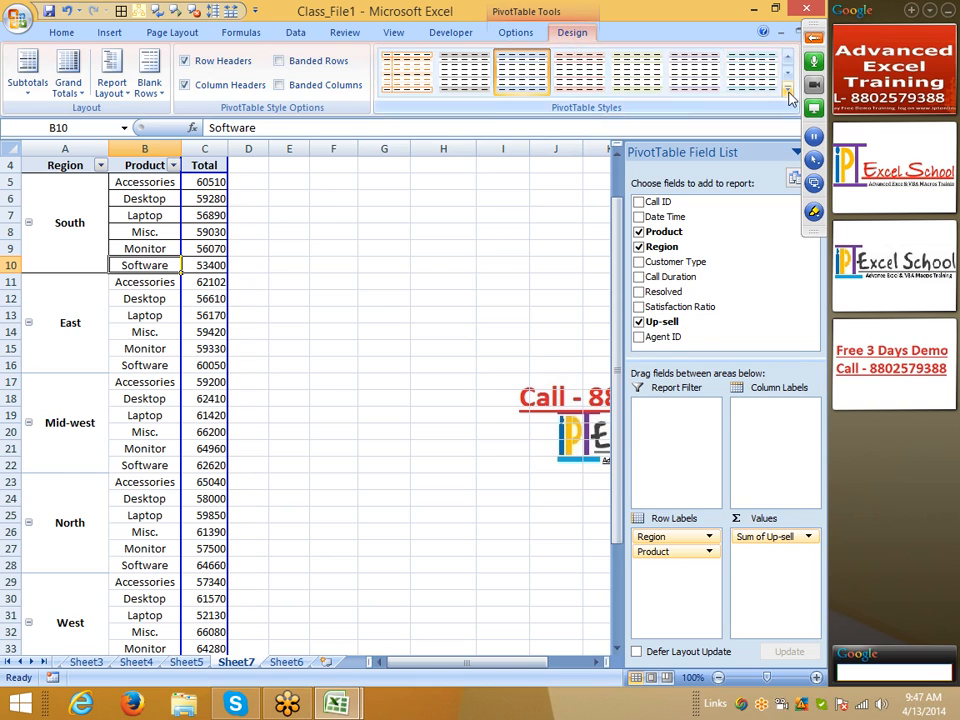
{"action": "left_click", "coordinate": [788, 92]}
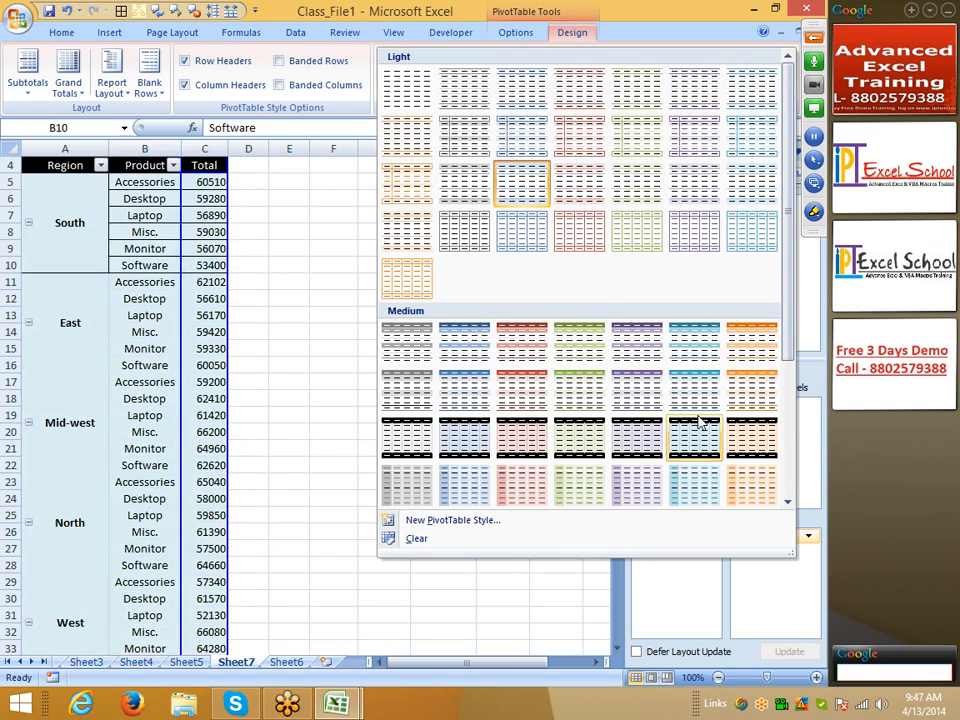
{"action": "scroll", "coordinate": [567, 405], "scroll_direction": "down", "scroll_amount": 3}
{"action": "scroll", "coordinate": [565, 404], "scroll_direction": "down", "scroll_amount": 1}
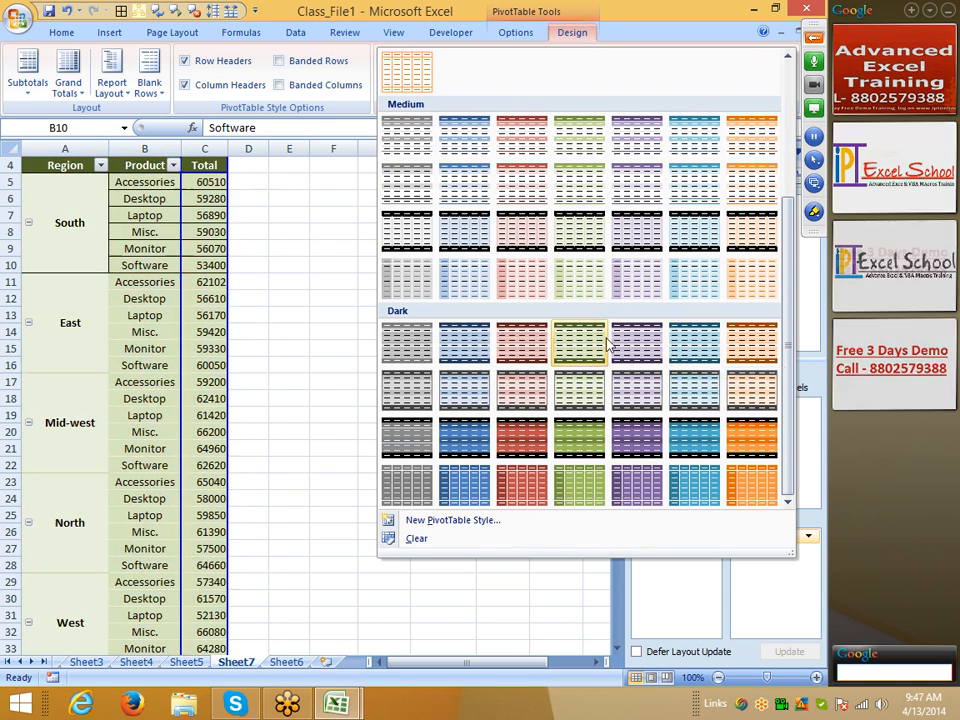
{"action": "scroll", "coordinate": [432, 338], "scroll_direction": "up", "scroll_amount": 4}
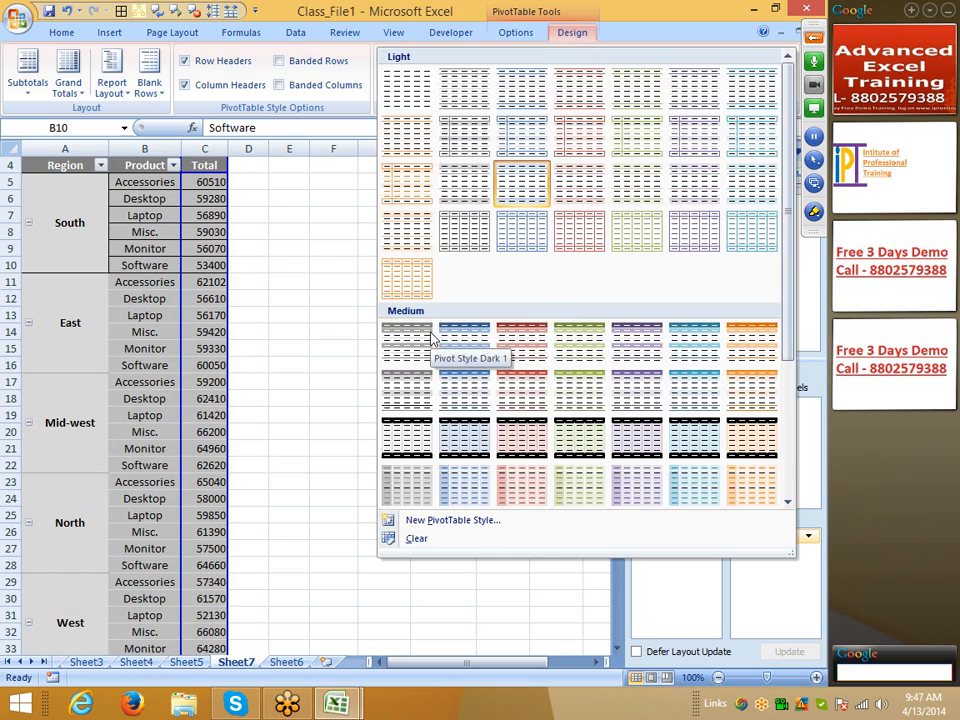
{"action": "scroll", "coordinate": [590, 450], "scroll_direction": "down", "scroll_amount": 4}
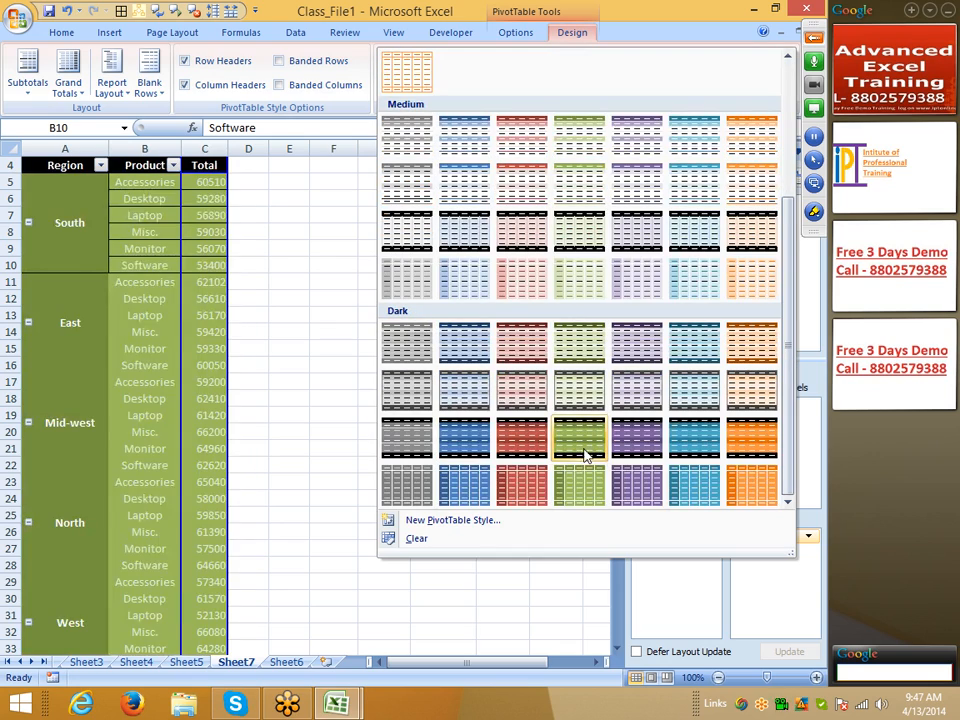
{"action": "scroll", "coordinate": [603, 458], "scroll_direction": "up", "scroll_amount": 4}
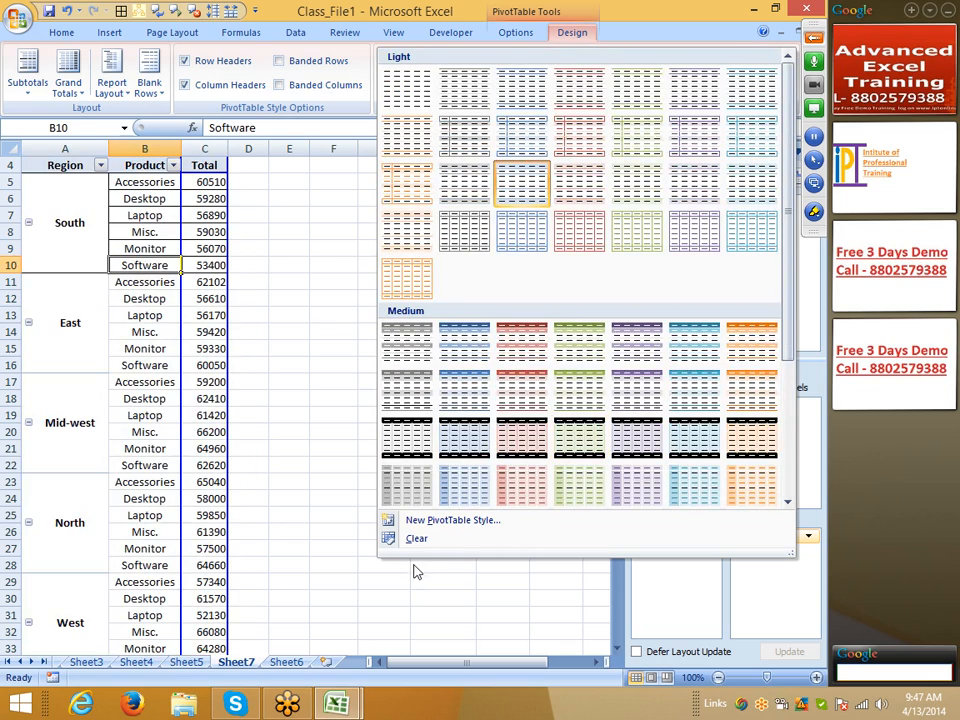
{"action": "left_click", "coordinate": [442, 520]}
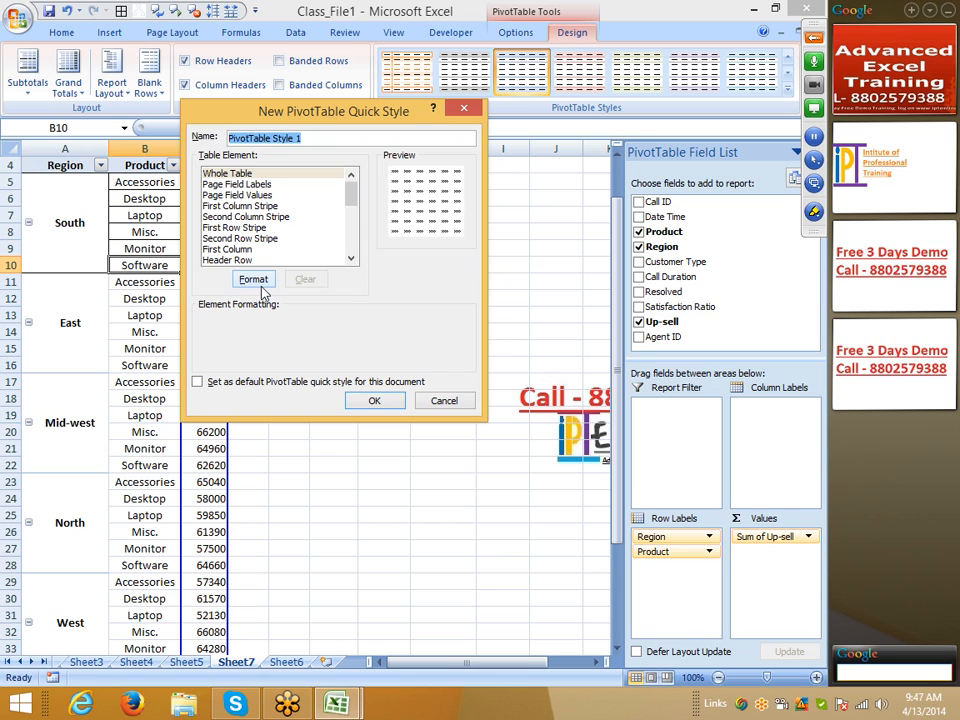
{"action": "left_click", "coordinate": [446, 401]}
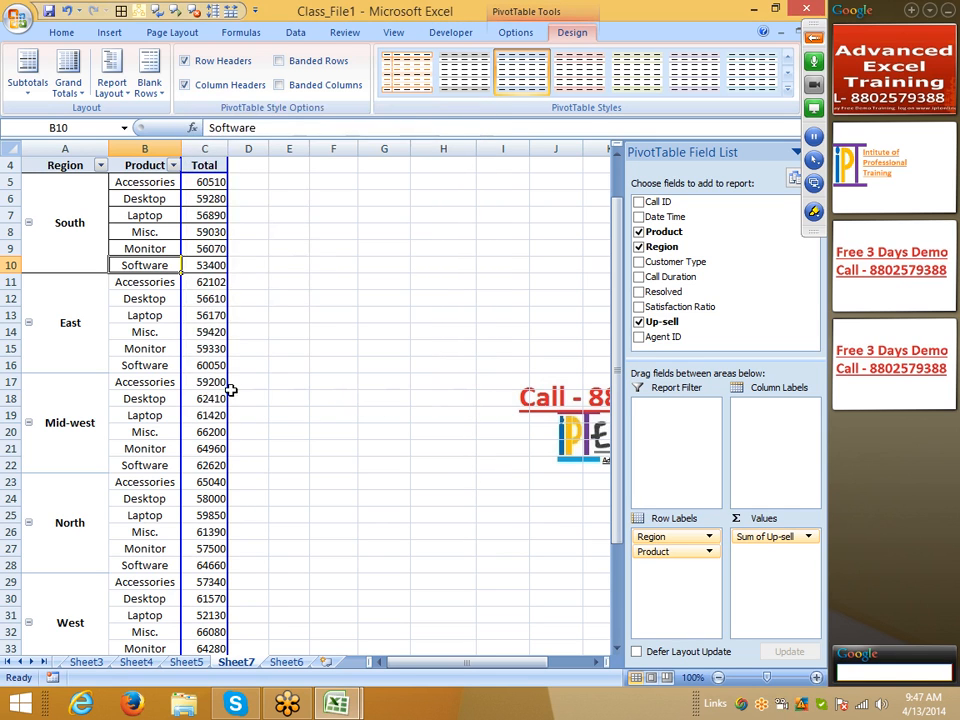
{"action": "left_click", "coordinate": [210, 382]}
{"action": "scroll", "coordinate": [210, 381], "scroll_direction": "up", "scroll_amount": 1}
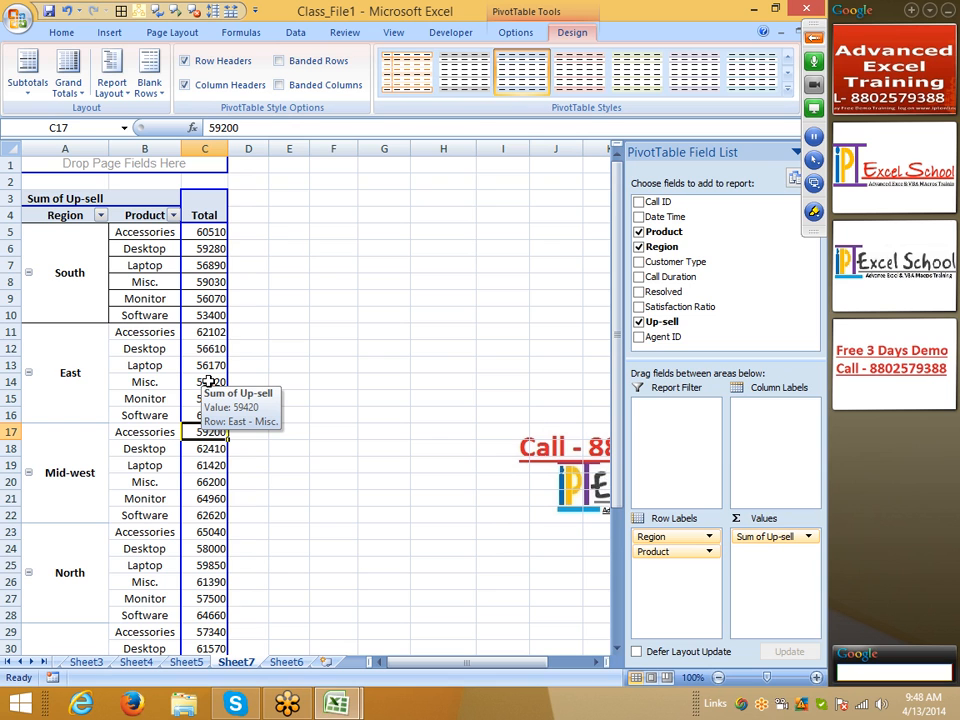
Step: Turn off the filter on the Sheet6 call data and go to the header cell F1
{"action": "left_click", "coordinate": [286, 662]}
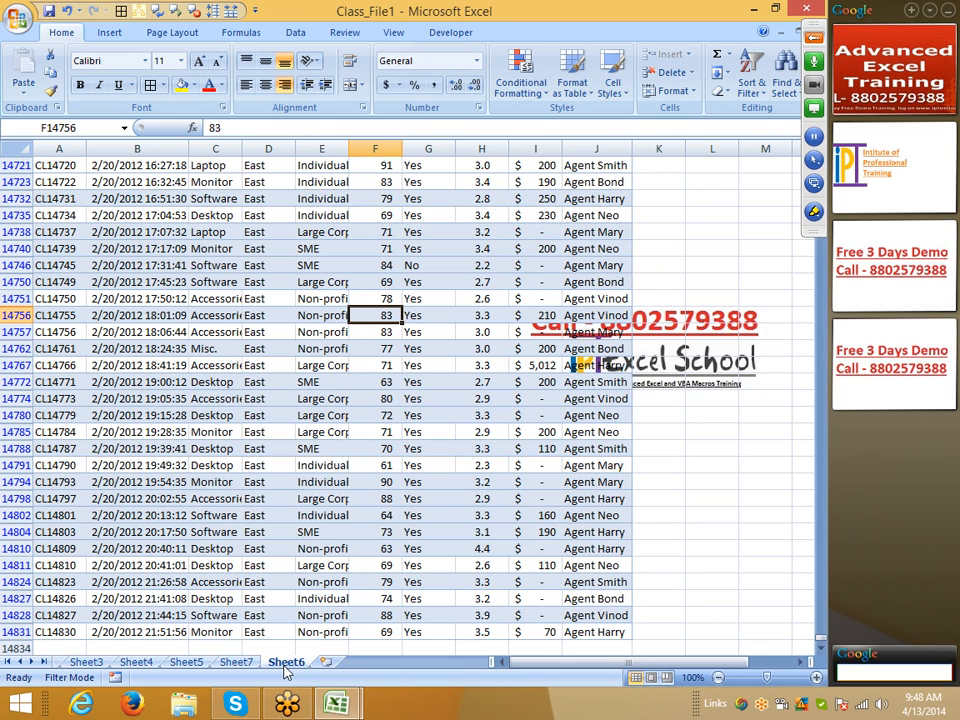
{"action": "key", "text": "ctrl+shift+l"}
{"action": "key", "text": "ctrl+Up"}
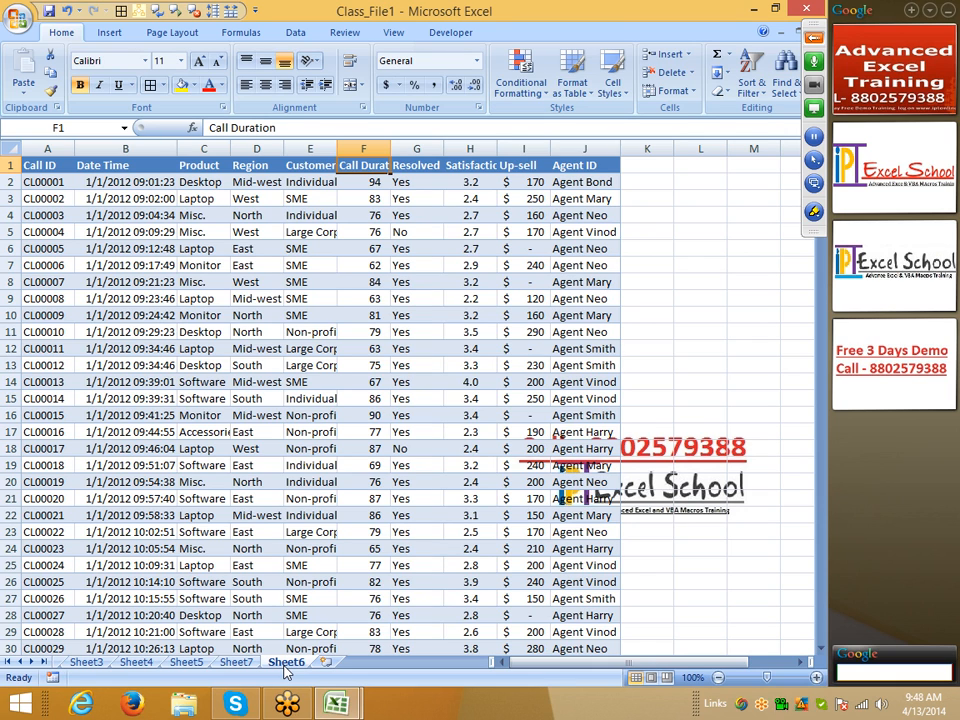
Step: Compare the Region and Product PivotTable on Sheet7 with the source call records on Sheet6
{"action": "left_click", "coordinate": [245, 648]}
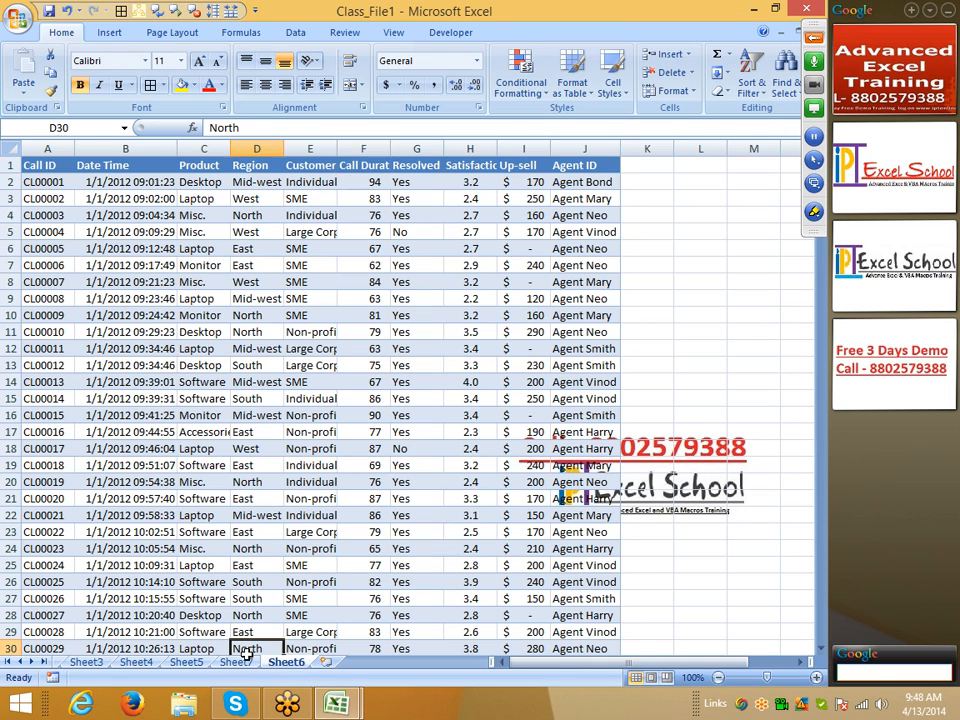
{"action": "left_click", "coordinate": [237, 662]}
{"action": "mouse_move", "coordinate": [207, 496]}
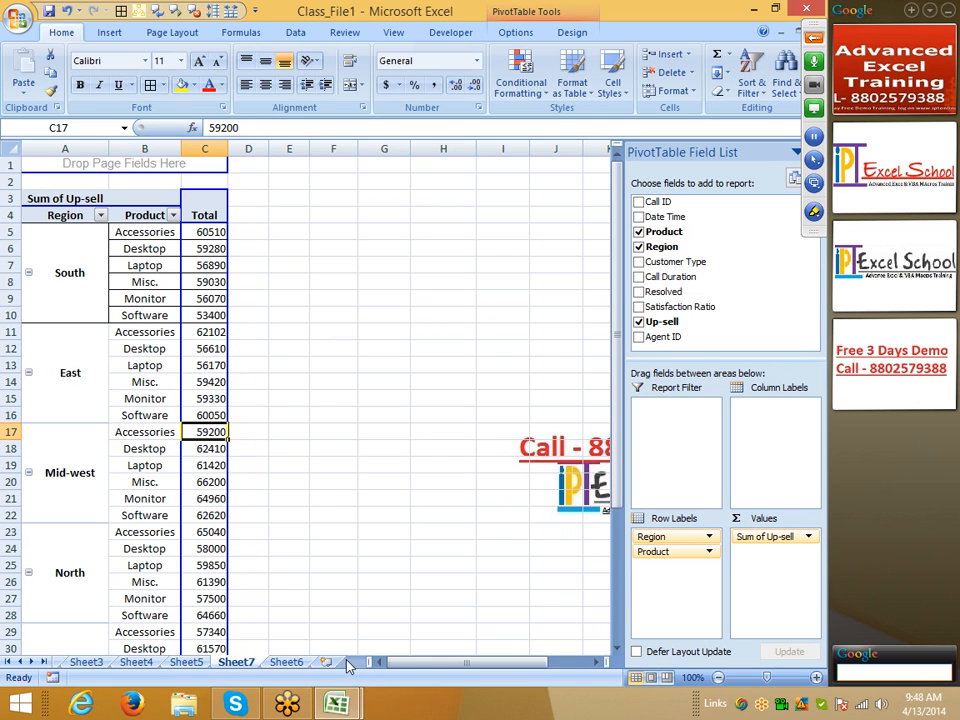
{"action": "key", "text": "ctrl+Page_Up"}
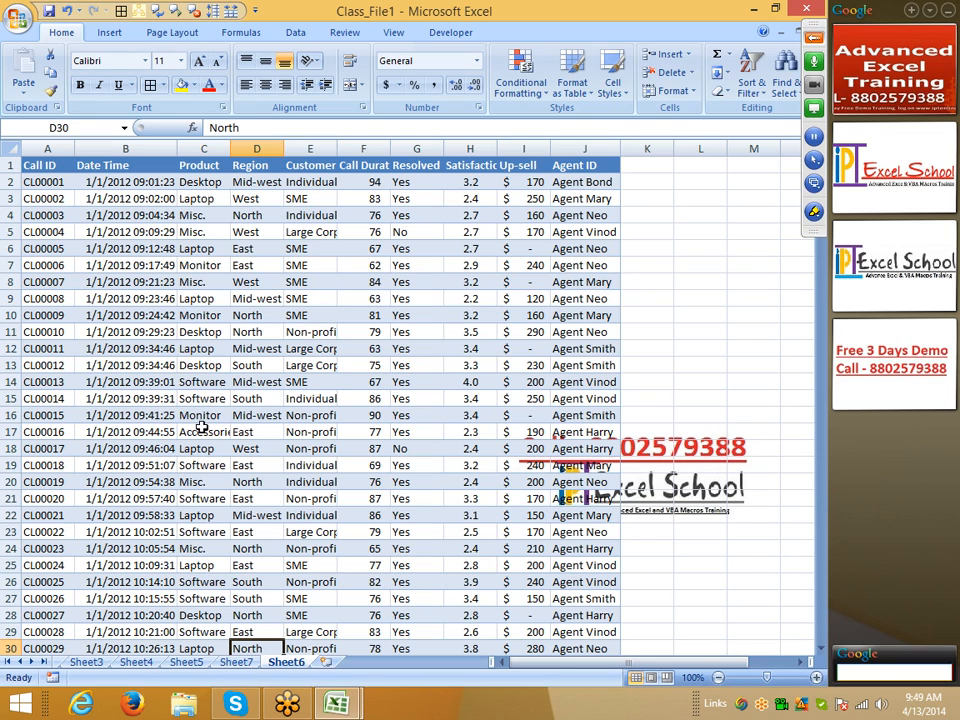
{"action": "left_click", "coordinate": [200, 332]}
{"action": "scroll", "coordinate": [221, 473], "scroll_direction": "down", "scroll_amount": 15}
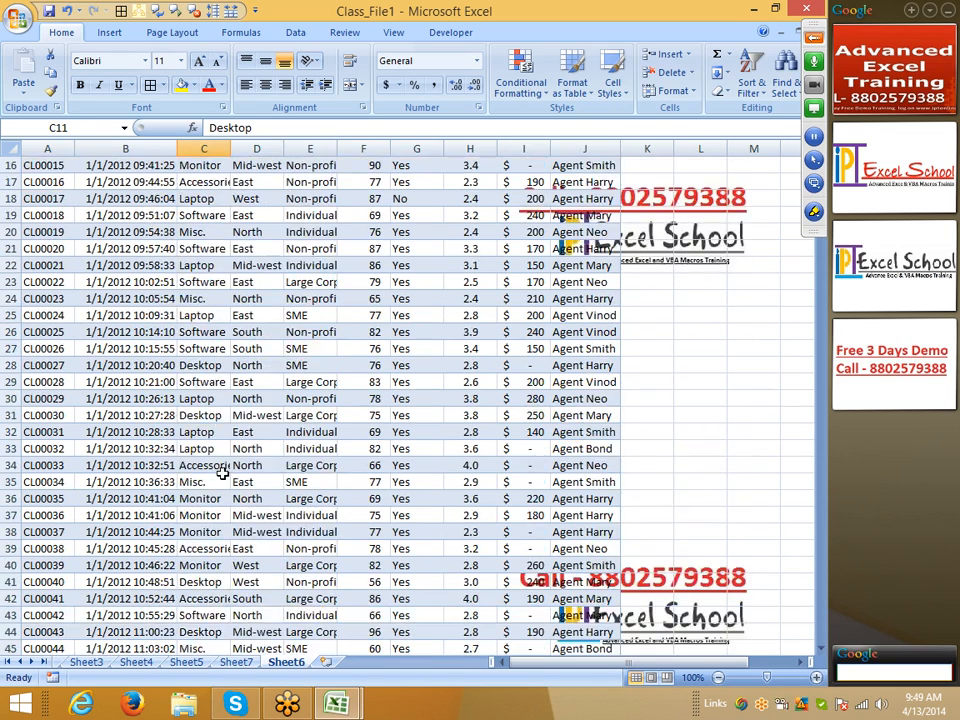
{"action": "scroll", "coordinate": [221, 473], "scroll_direction": "up", "scroll_amount": 15}
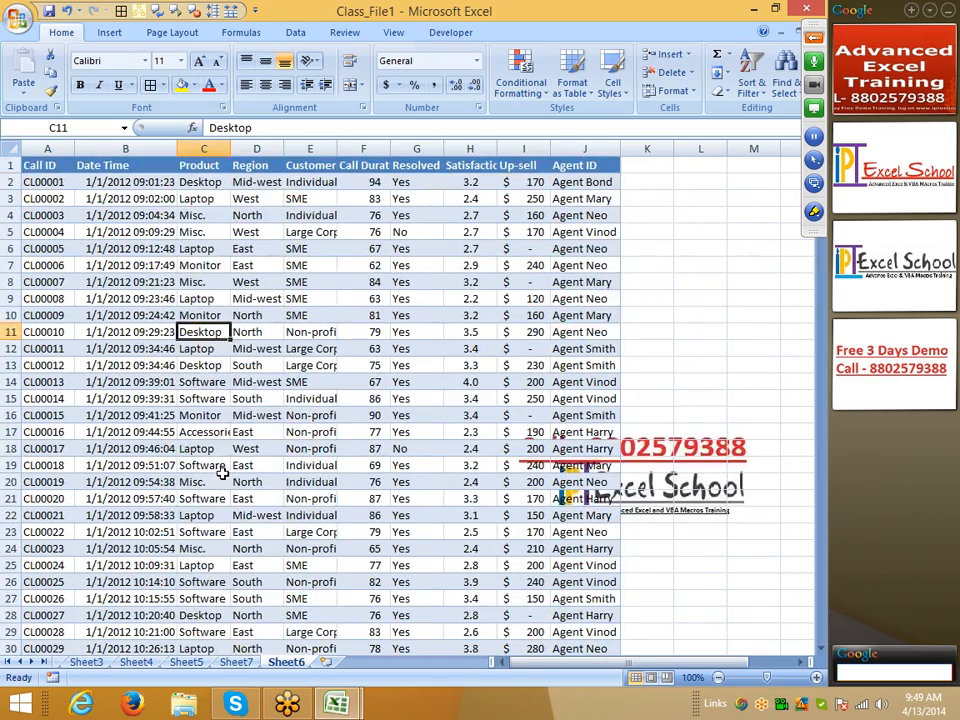
{"action": "left_click", "coordinate": [238, 664]}
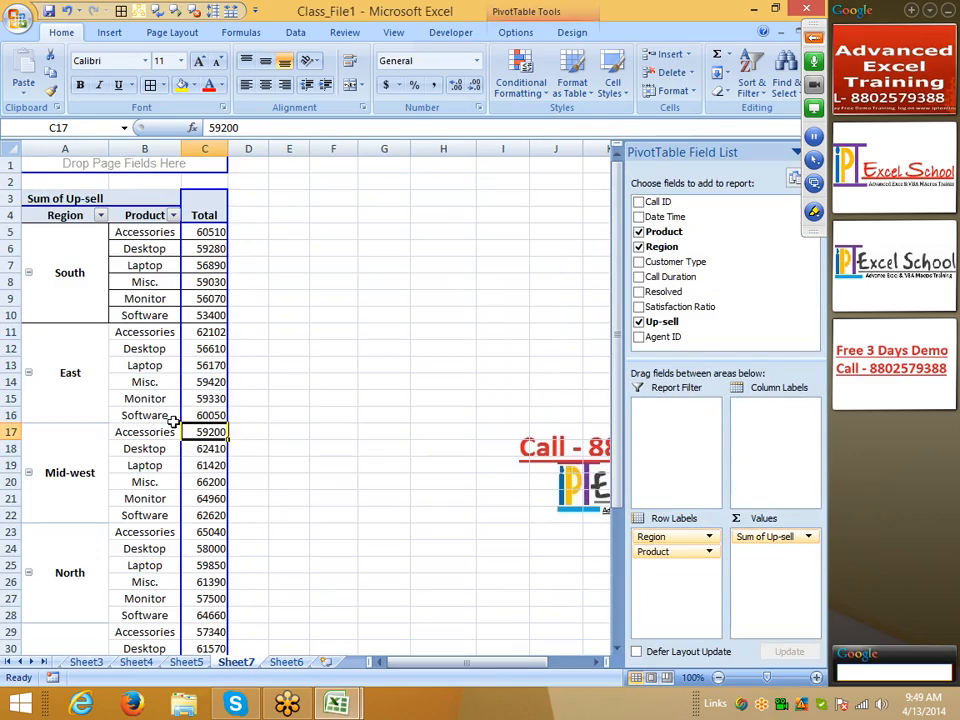
{"action": "left_click", "coordinate": [112, 395]}
{"action": "left_click", "coordinate": [245, 387]}
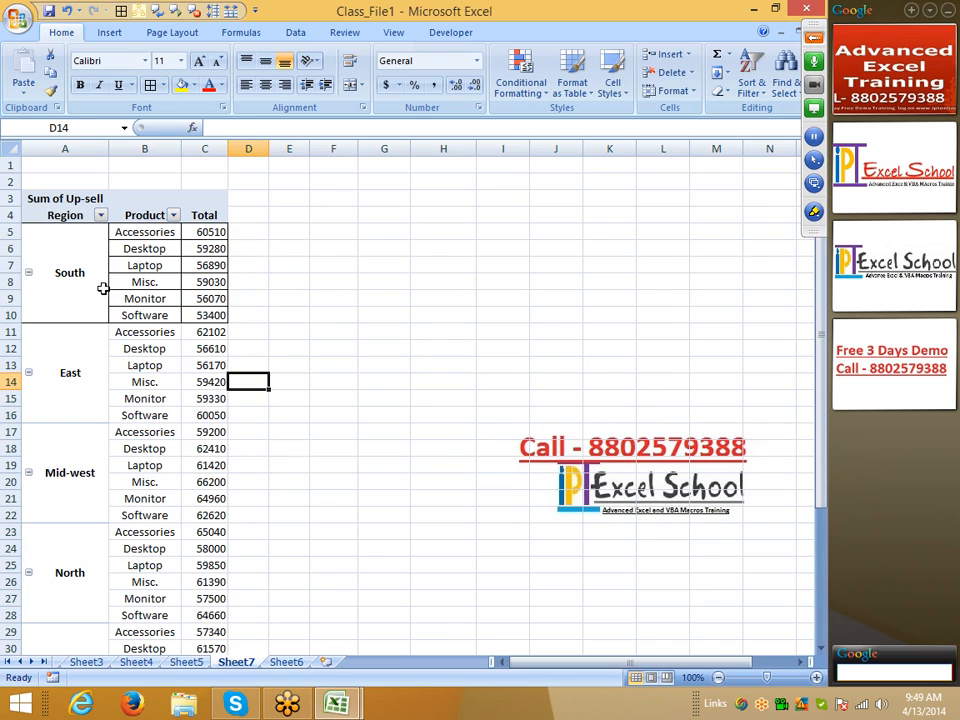
Step: Drill down into the South Accessories Up-sell total to extract its underlying call records onto a new sheet
{"action": "left_click", "coordinate": [75, 268]}
{"action": "left_click", "coordinate": [140, 233]}
{"action": "left_click", "coordinate": [214, 232]}
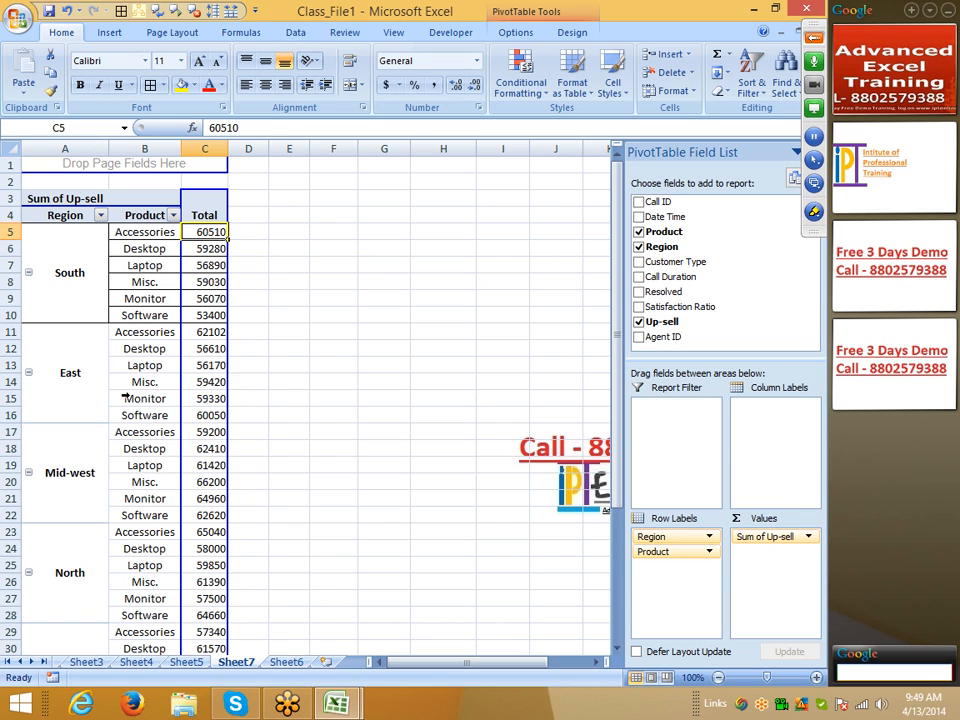
{"action": "double_click", "coordinate": [205, 230]}
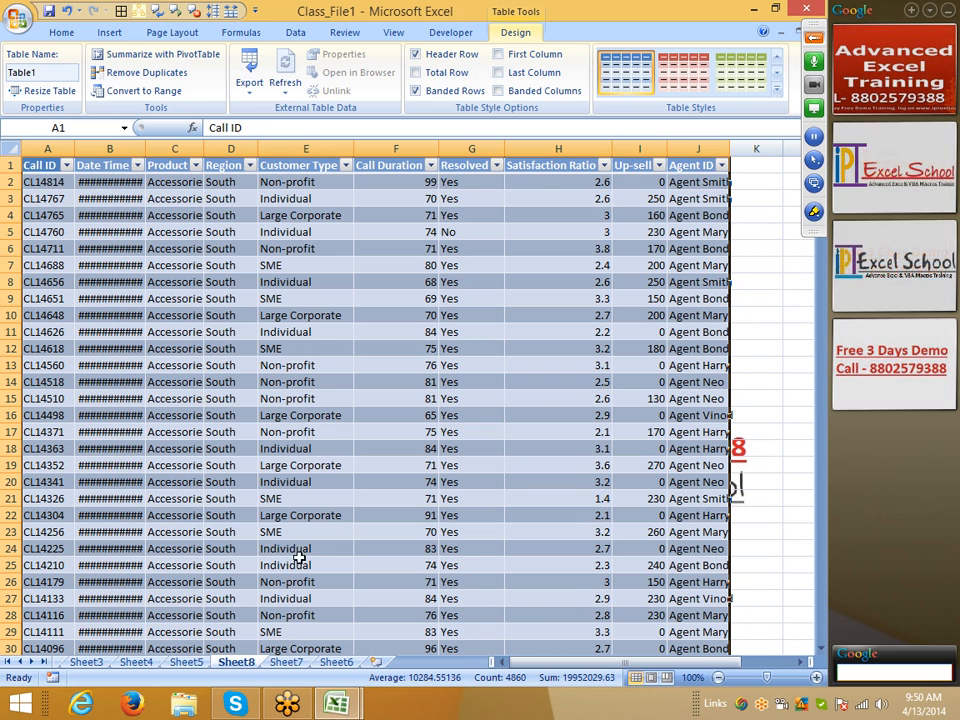
Step: Delete the extracted South Accessories detail sheet and confirm the deletion
{"action": "right_click", "coordinate": [226, 665]}
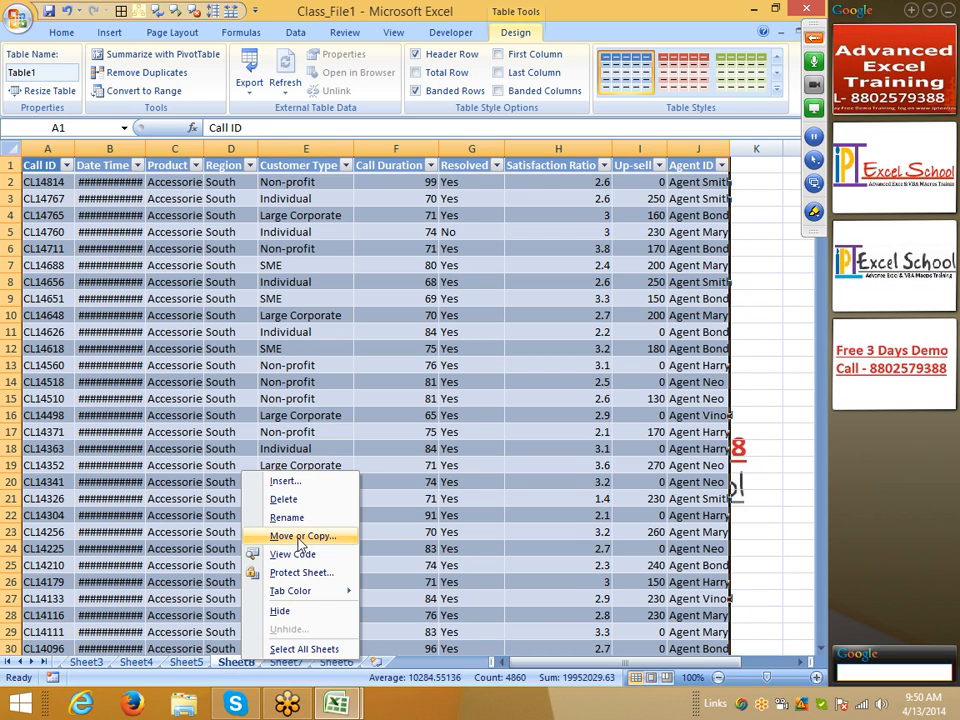
{"action": "left_click", "coordinate": [295, 499]}
{"action": "left_click", "coordinate": [381, 393]}
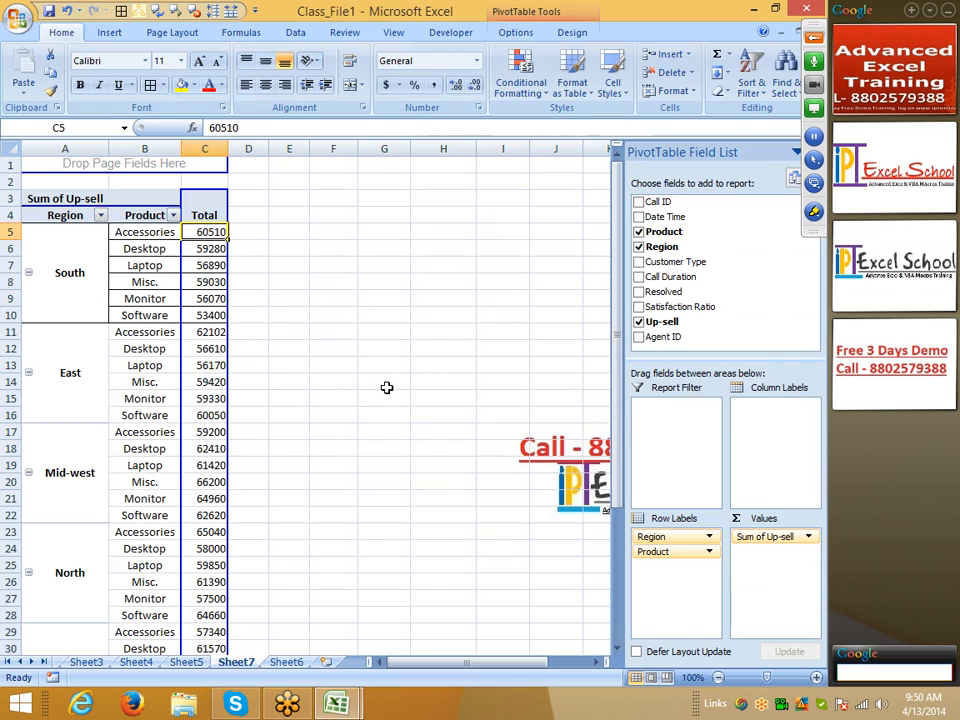
Step: Disable the Enable show details option for the PivotTable while keeping Save source data with file on
{"action": "right_click", "coordinate": [203, 232]}
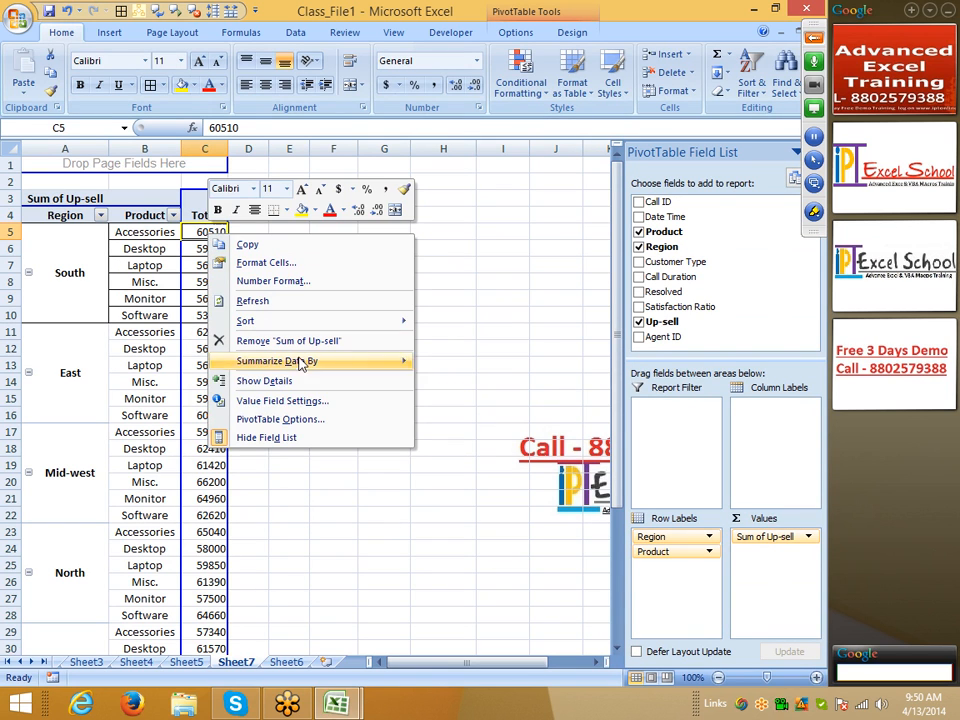
{"action": "left_click", "coordinate": [298, 428]}
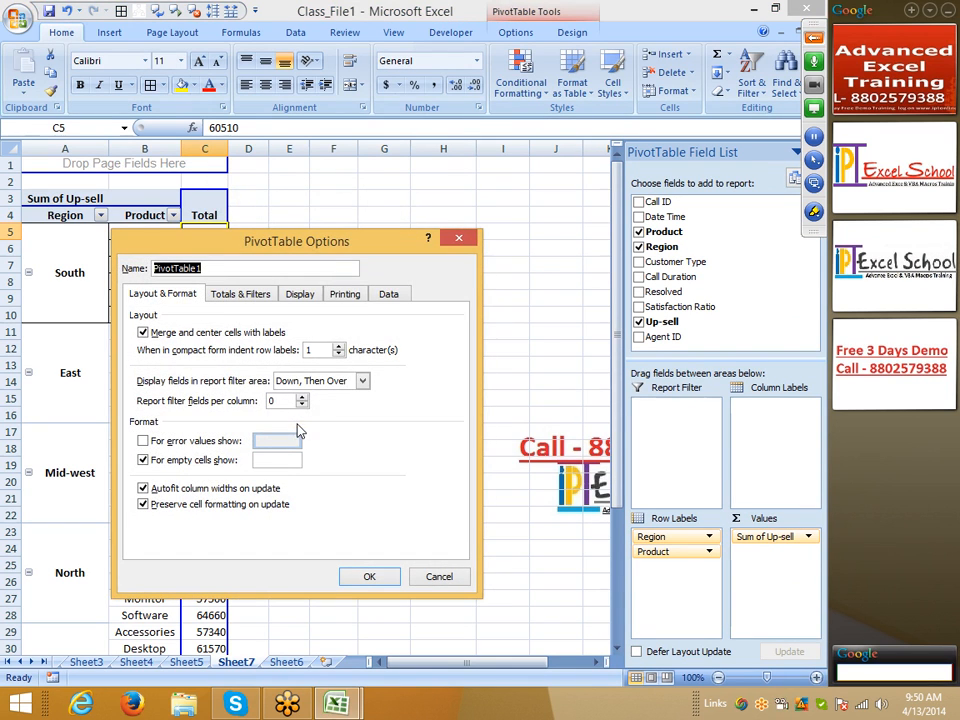
{"action": "left_click_drag", "start_coordinate": [355, 246], "coordinate": [507, 171]}
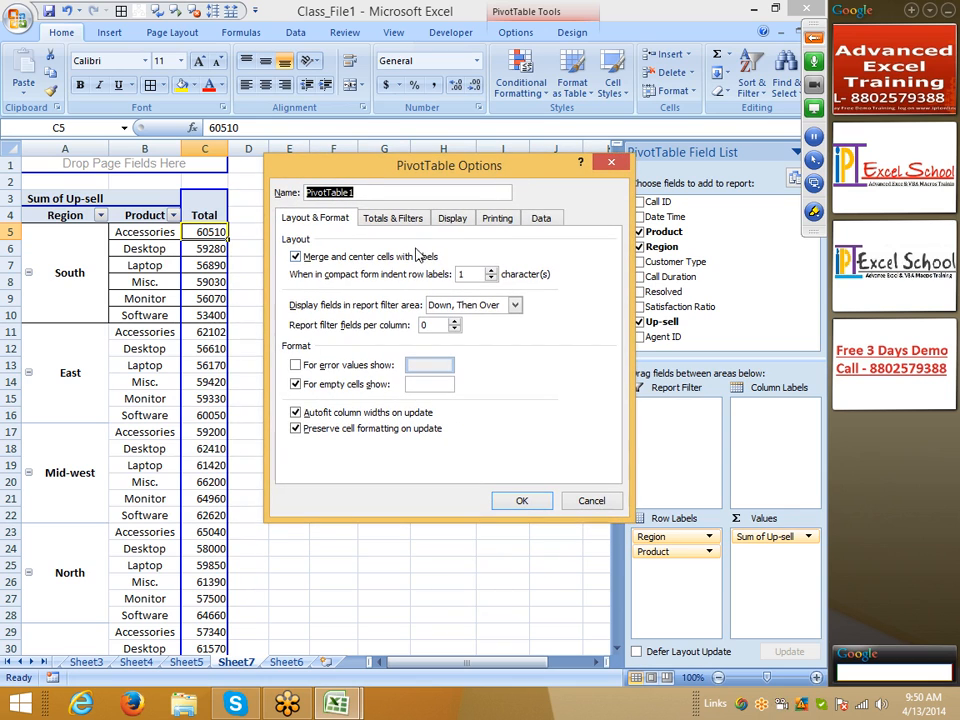
{"action": "left_click", "coordinate": [539, 220]}
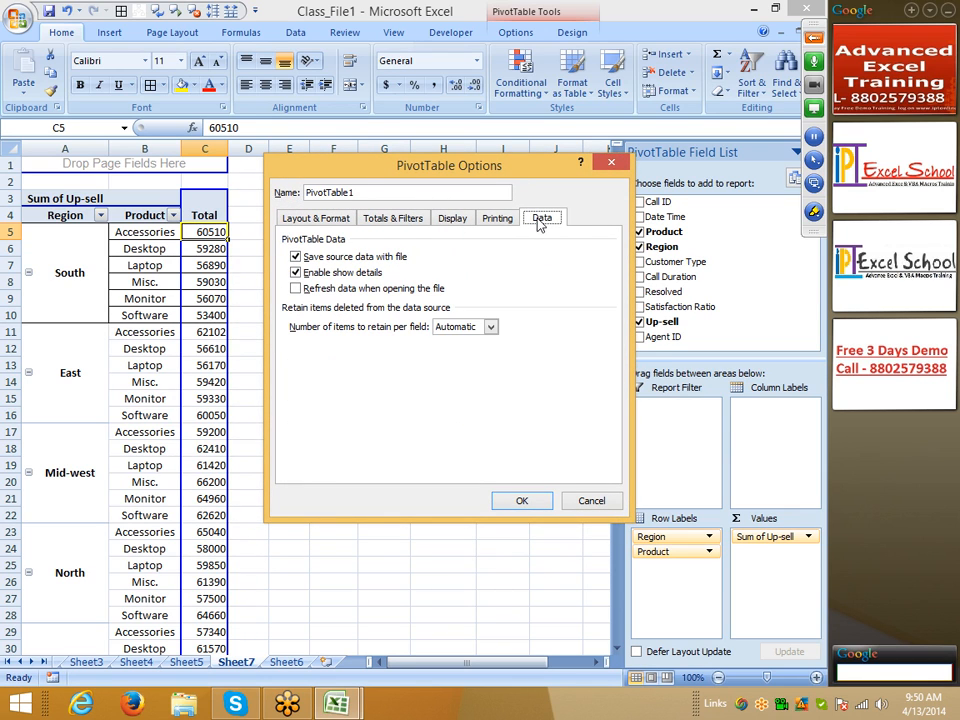
{"action": "left_click", "coordinate": [310, 257]}
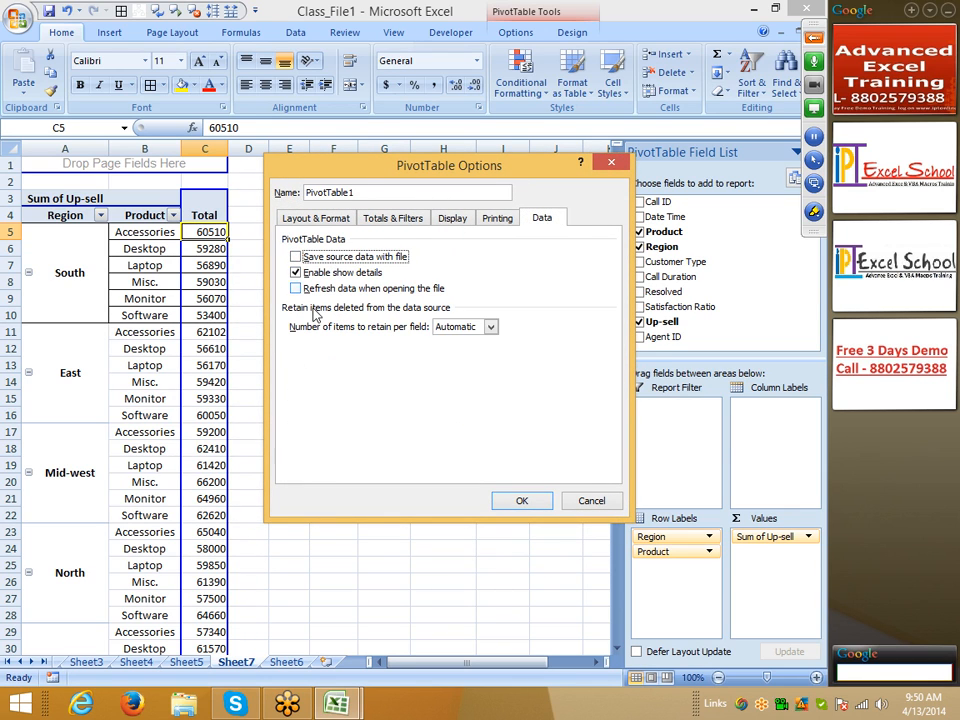
{"action": "left_click", "coordinate": [300, 256]}
{"action": "left_click", "coordinate": [306, 273]}
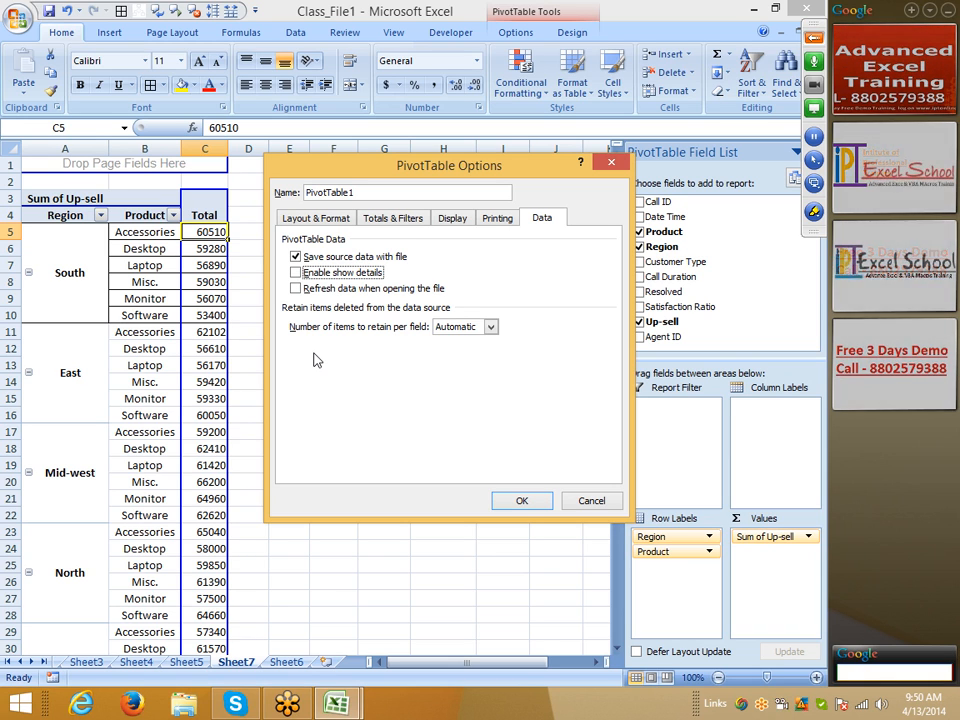
{"action": "left_click", "coordinate": [519, 501]}
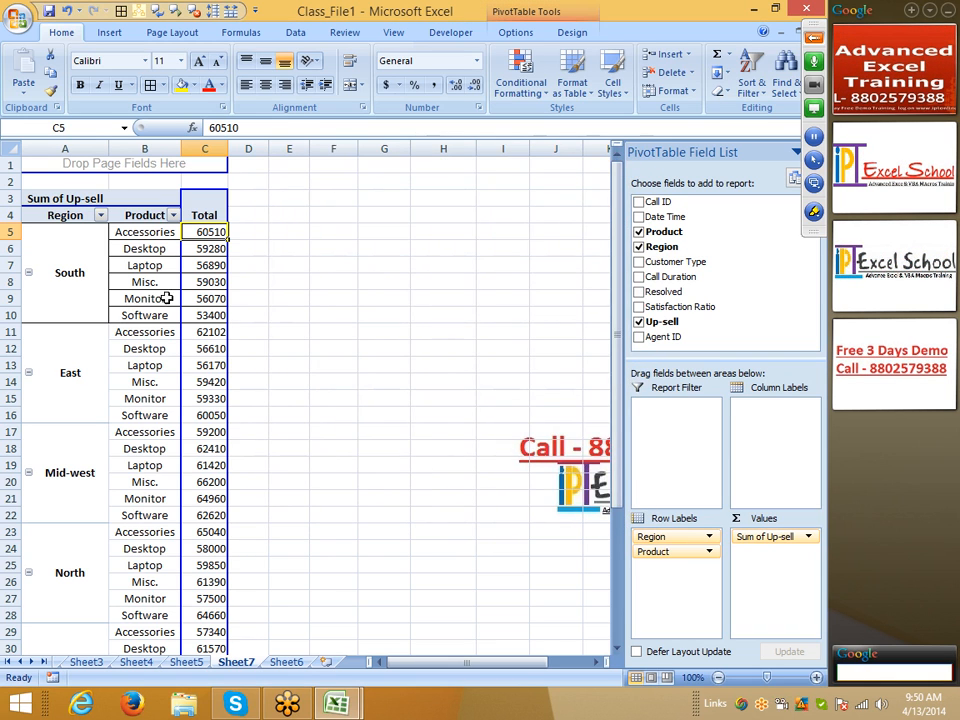
Step: Try to drill down into the South Laptop total and dismiss the alert
{"action": "double_click", "coordinate": [205, 266]}
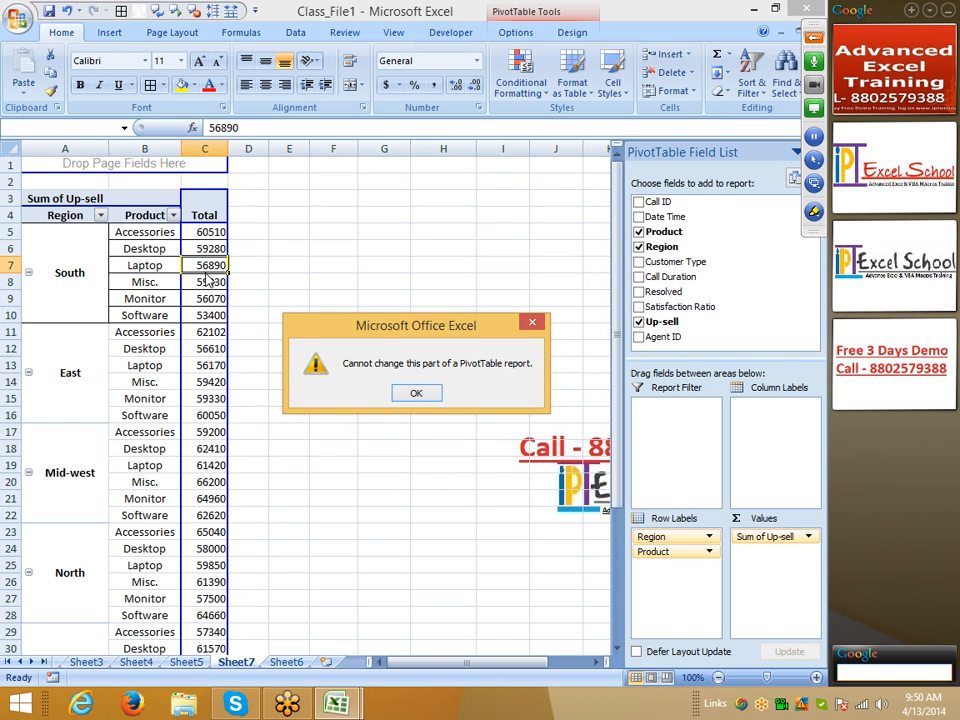
{"action": "left_click", "coordinate": [427, 393]}
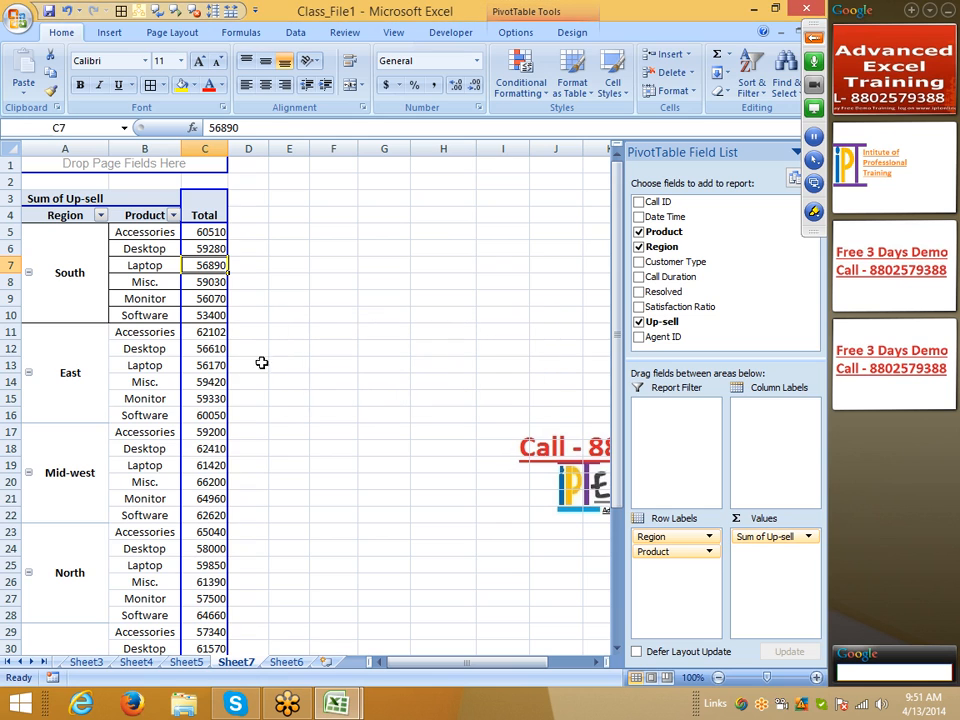
{"action": "left_click", "coordinate": [212, 465]}
{"action": "left_click", "coordinate": [212, 580]}
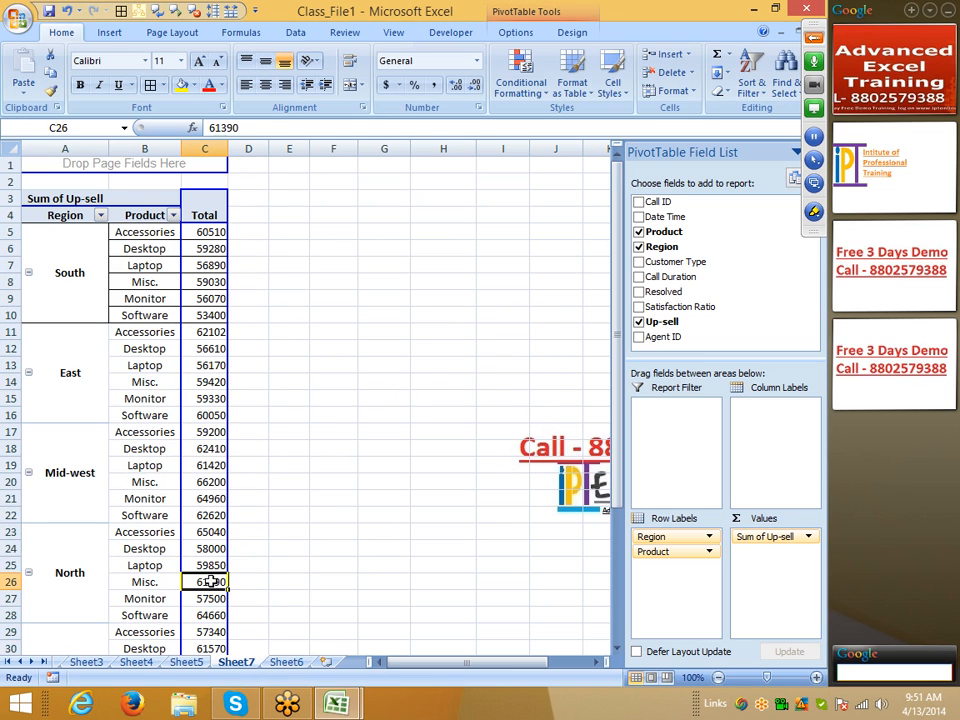
Step: Turn off grand totals for rows and columns in the PivotTable options and check the end of the report
{"action": "right_click", "coordinate": [205, 333]}
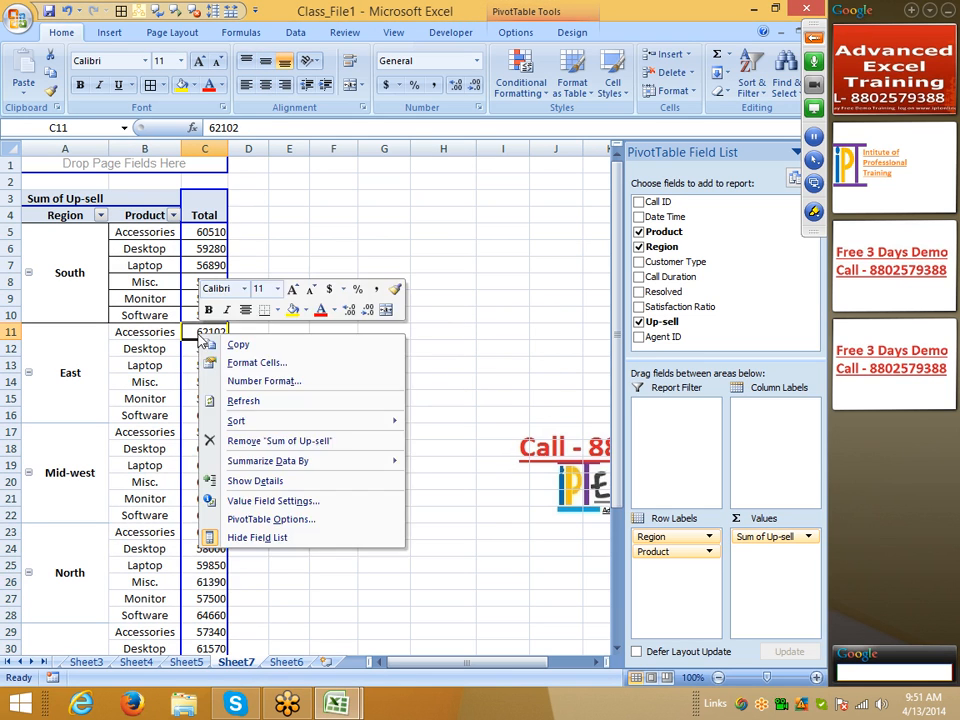
{"action": "left_click", "coordinate": [266, 516]}
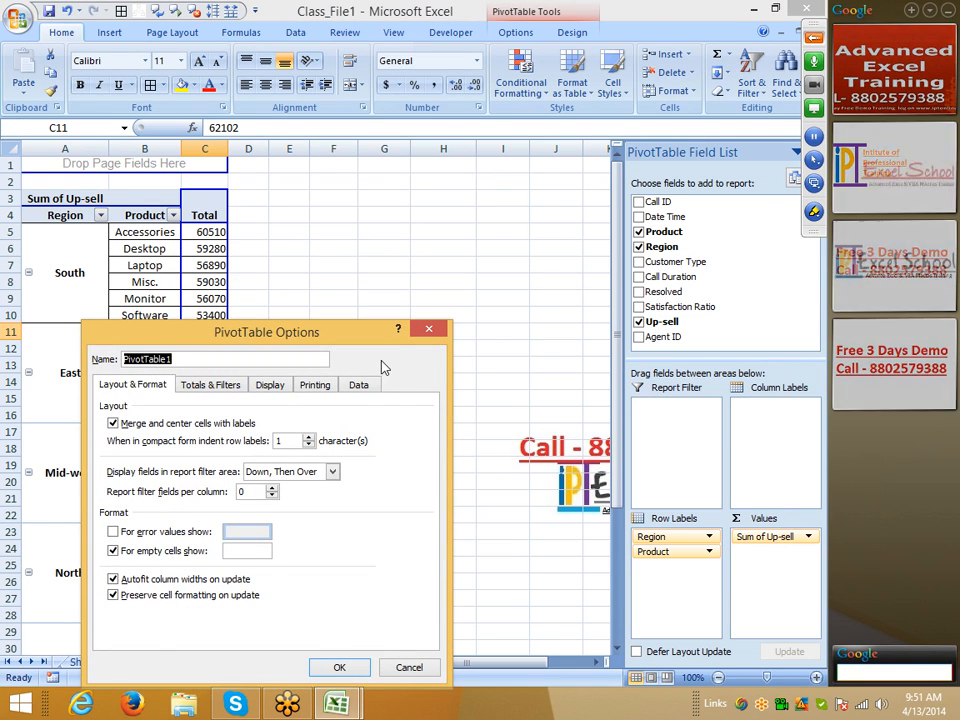
{"action": "left_click", "coordinate": [232, 388]}
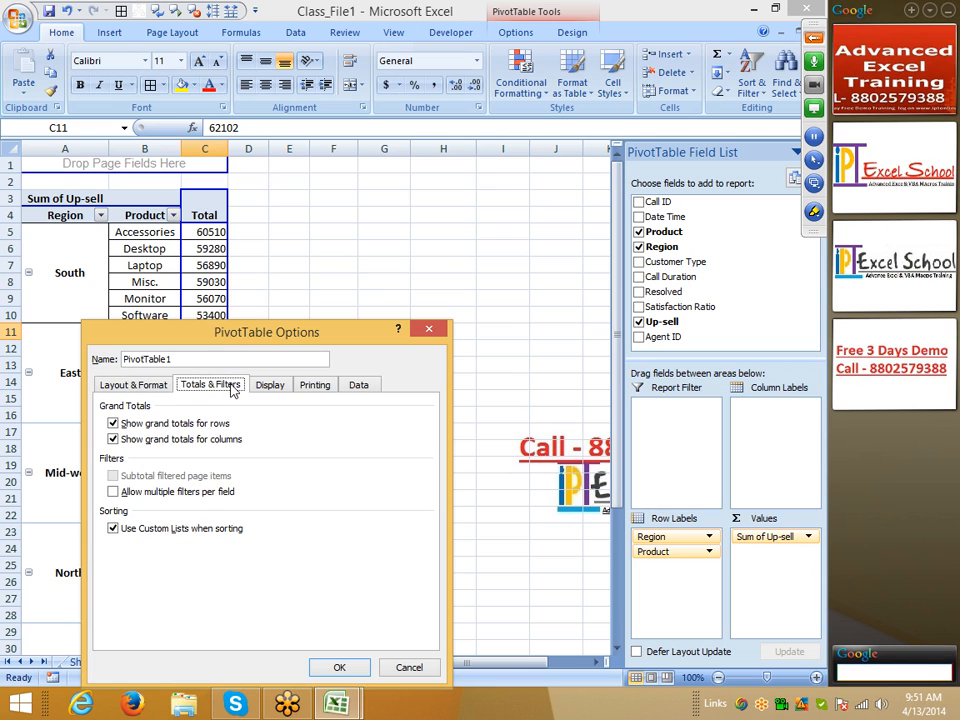
{"action": "left_click_drag", "start_coordinate": [175, 325], "coordinate": [436, 228]}
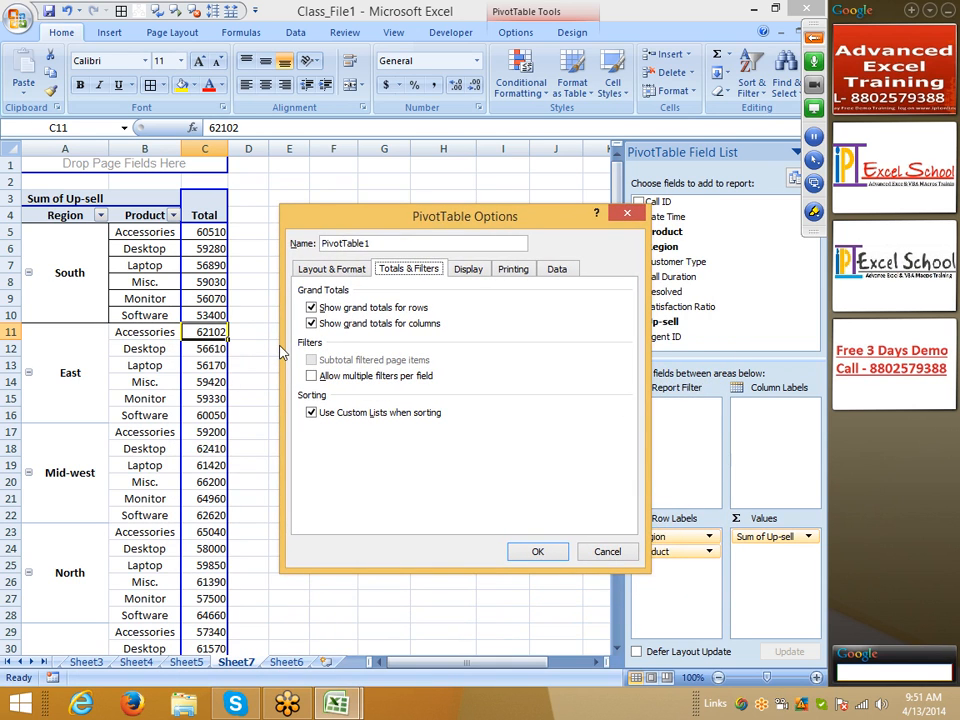
{"action": "left_click", "coordinate": [312, 308]}
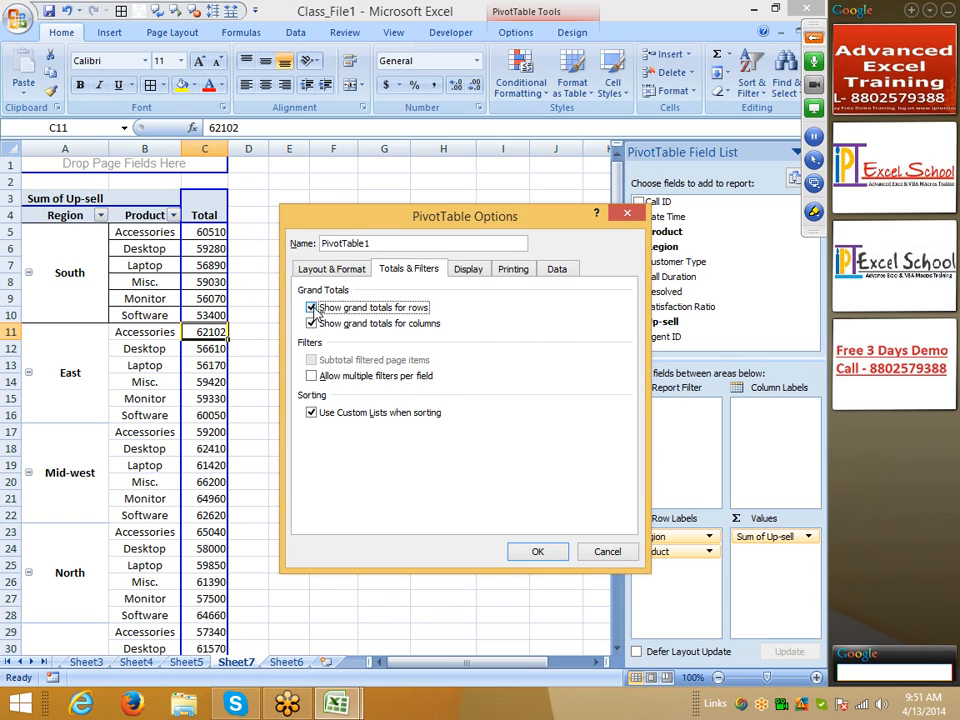
{"action": "left_click", "coordinate": [312, 308]}
{"action": "left_click", "coordinate": [312, 324]}
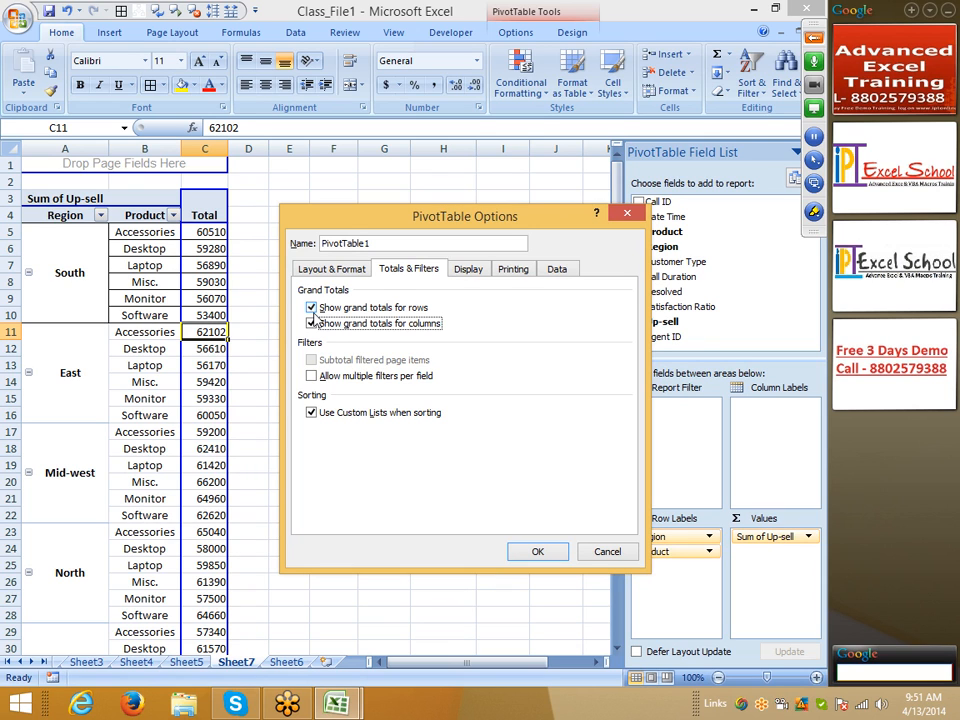
{"action": "left_click", "coordinate": [312, 308]}
{"action": "left_click", "coordinate": [312, 324]}
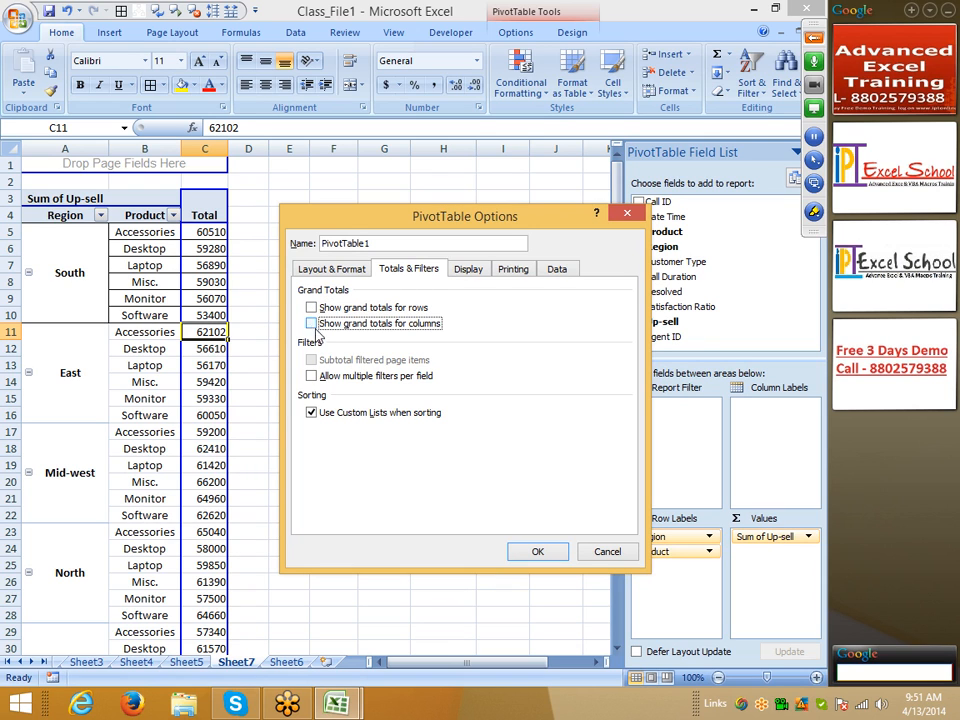
{"action": "left_click", "coordinate": [536, 551]}
{"action": "scroll", "coordinate": [274, 437], "scroll_direction": "down", "scroll_amount": 20}
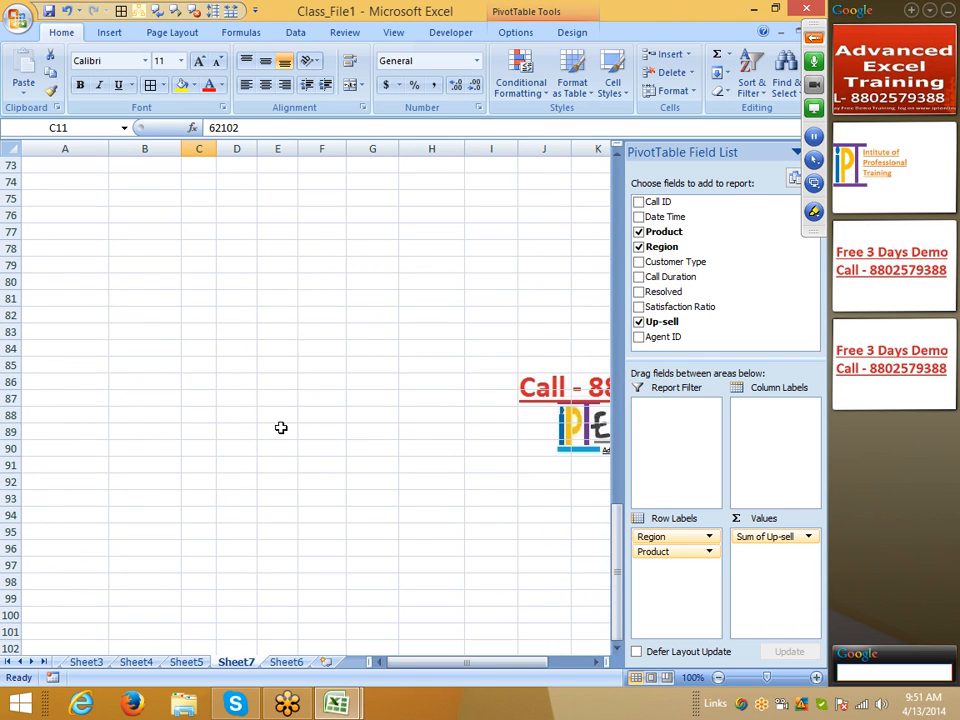
{"action": "left_click_drag", "start_coordinate": [621, 555], "coordinate": [620, 270]}
{"action": "left_click_drag", "start_coordinate": [62, 564], "coordinate": [200, 578]}
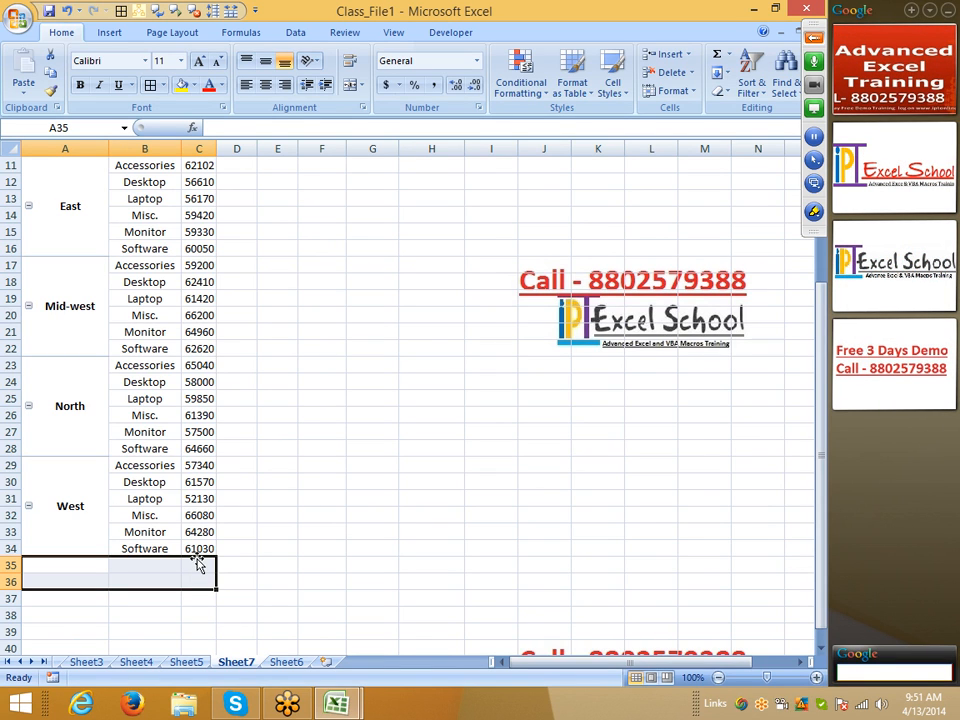
Step: Switch grand totals for rows and columns back on in the PivotTable options
{"action": "left_click", "coordinate": [176, 313]}
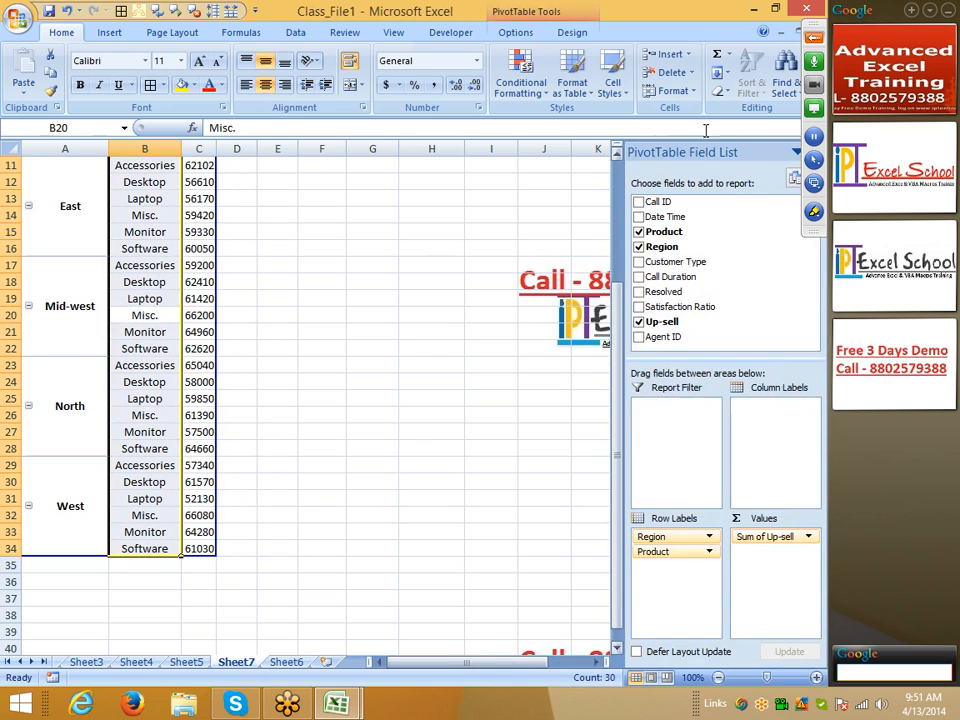
{"action": "left_click", "coordinate": [516, 32]}
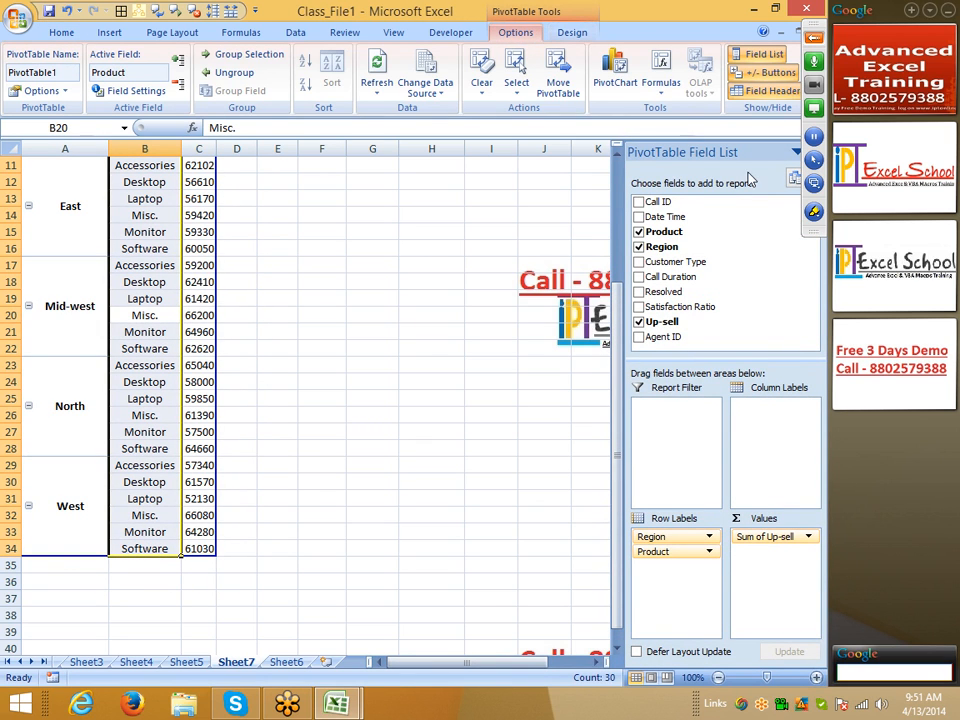
{"action": "right_click", "coordinate": [130, 237]}
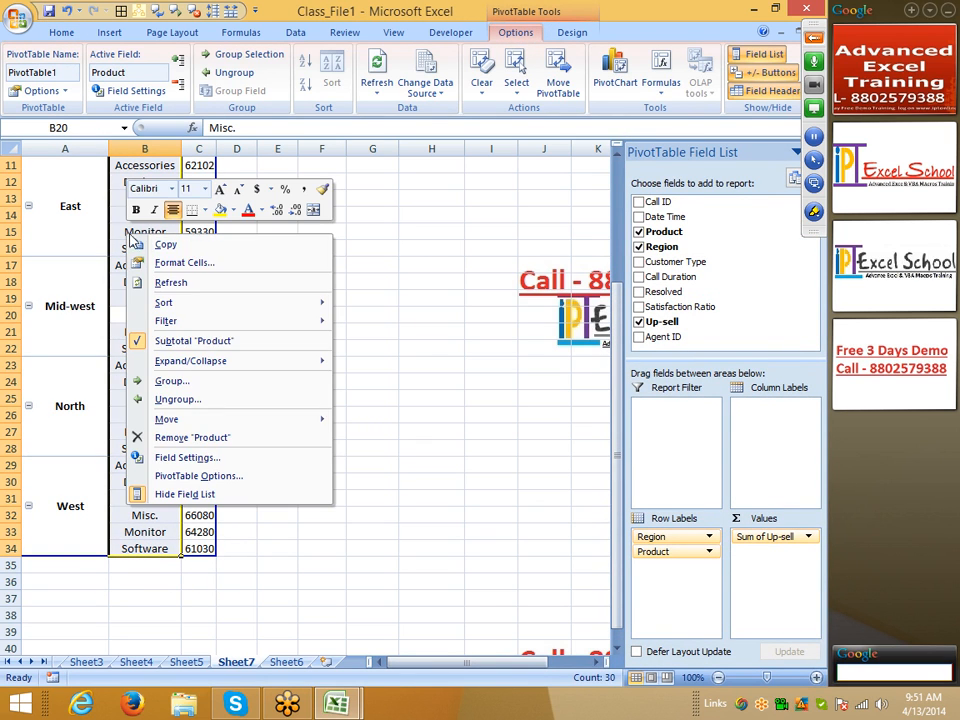
{"action": "left_click", "coordinate": [190, 476]}
{"action": "left_click", "coordinate": [108, 349]}
{"action": "left_click", "coordinate": [40, 388]}
{"action": "left_click", "coordinate": [52, 404]}
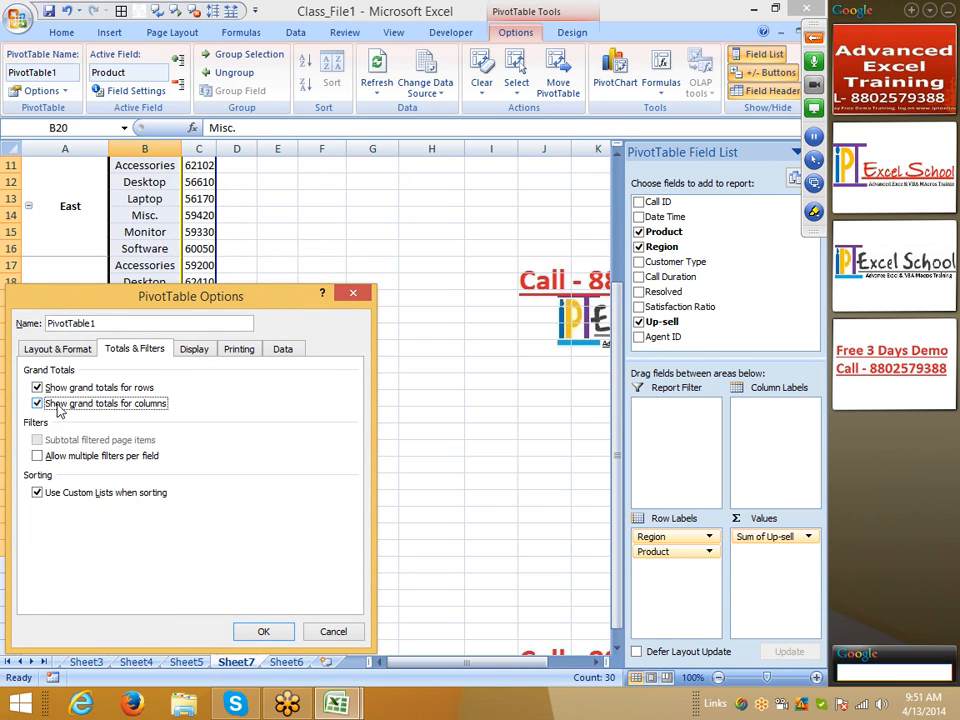
Step: Review the Display settings in the PivotTable options and apply the options
{"action": "left_click", "coordinate": [193, 350]}
{"action": "left_click_drag", "start_coordinate": [189, 303], "coordinate": [439, 283]}
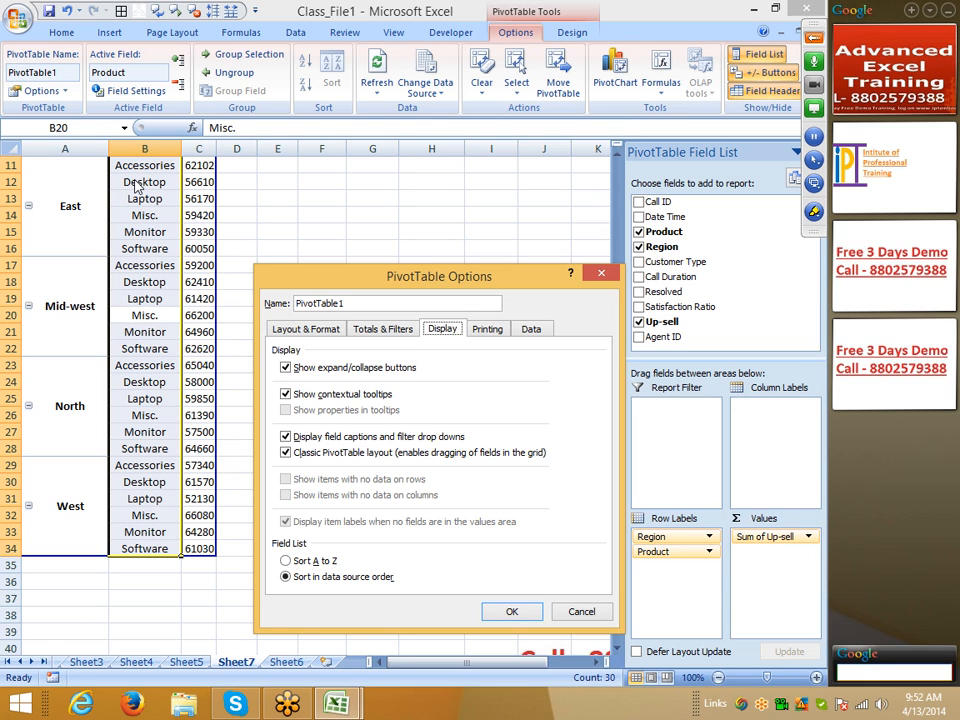
{"action": "left_click", "coordinate": [514, 609]}
Step: Filter the Product field to show only Desktop
{"action": "left_click_drag", "start_coordinate": [617, 417], "coordinate": [617, 195]}
{"action": "left_click", "coordinate": [189, 317]}
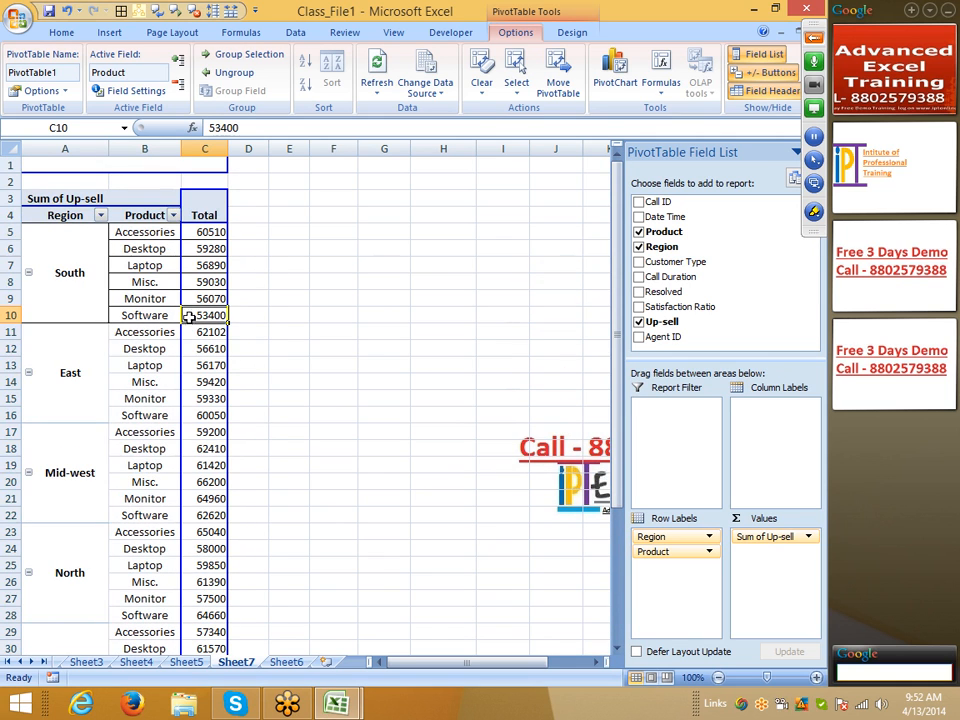
{"action": "left_click", "coordinate": [173, 215]}
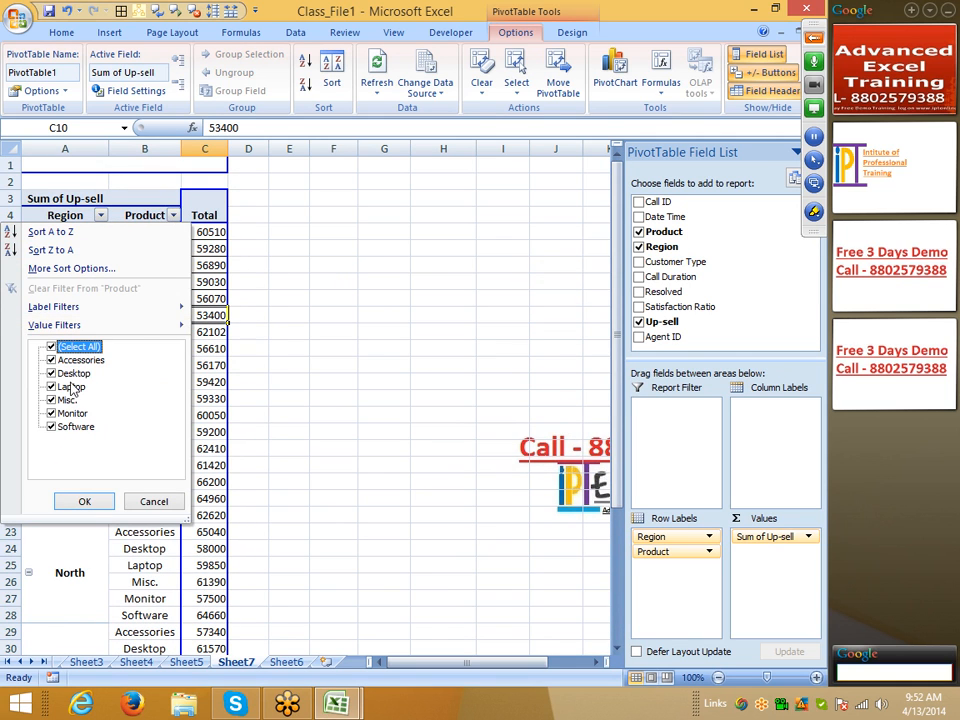
{"action": "left_click", "coordinate": [51, 346]}
{"action": "left_click", "coordinate": [51, 373]}
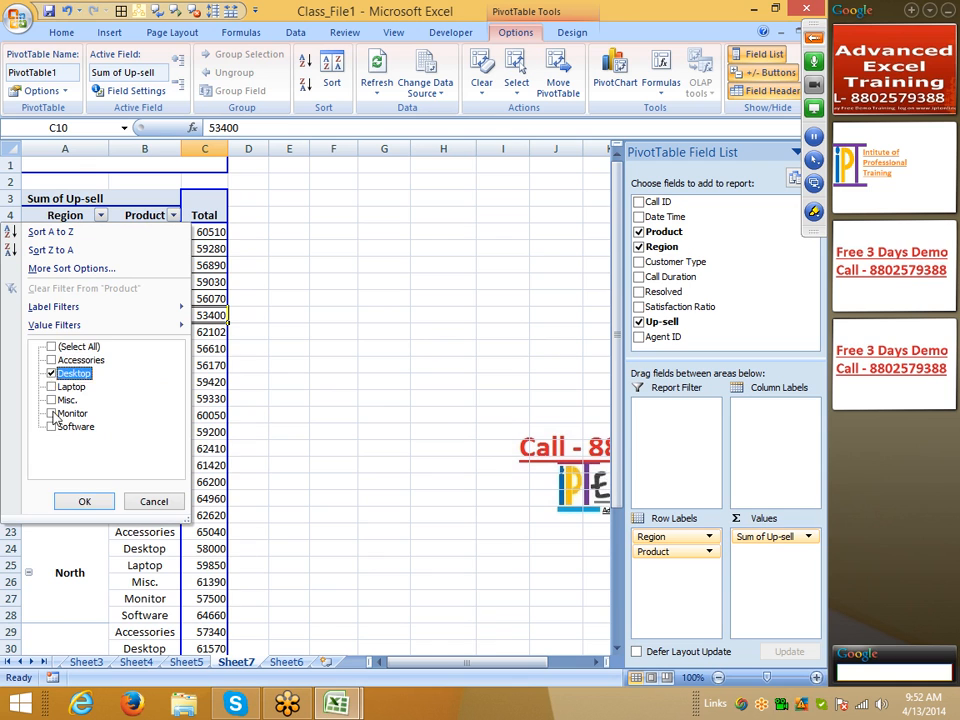
{"action": "left_click", "coordinate": [80, 502]}
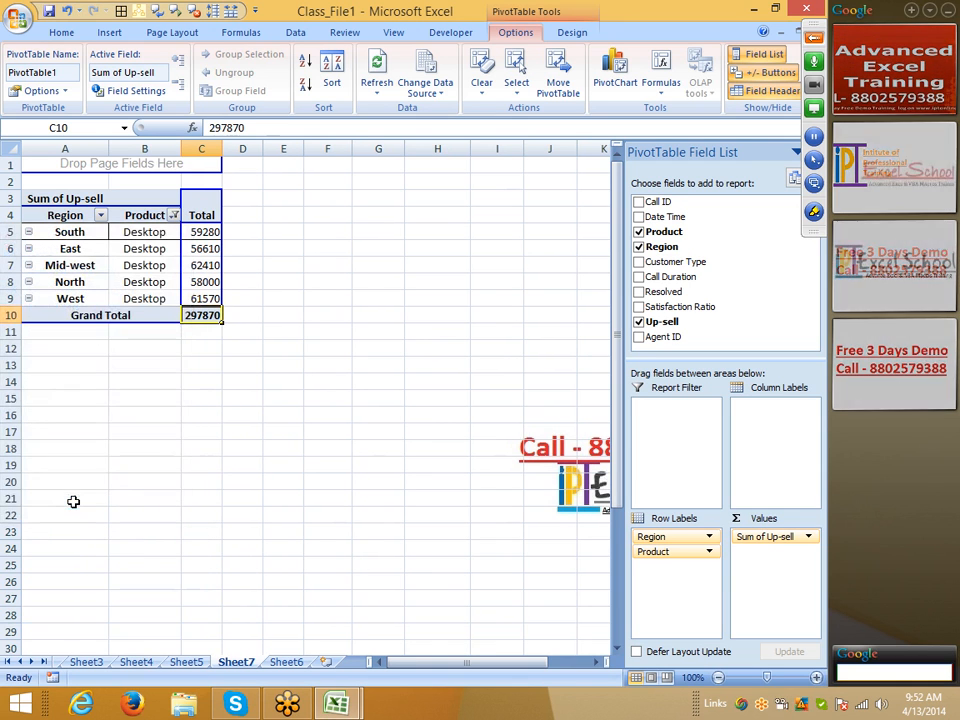
Step: Apply a Top 10 Items value filter by Sum of Up-sell to the Product field and examine the listed totals
{"action": "left_click", "coordinate": [173, 215]}
{"action": "mouse_move", "coordinate": [72, 330]}
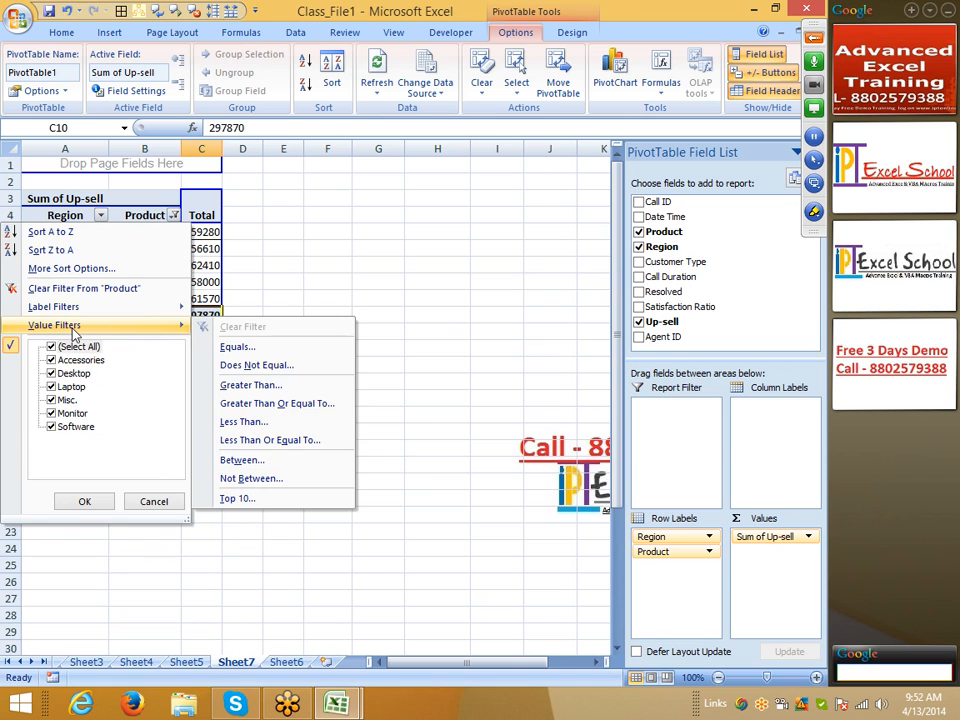
{"action": "left_click", "coordinate": [237, 498]}
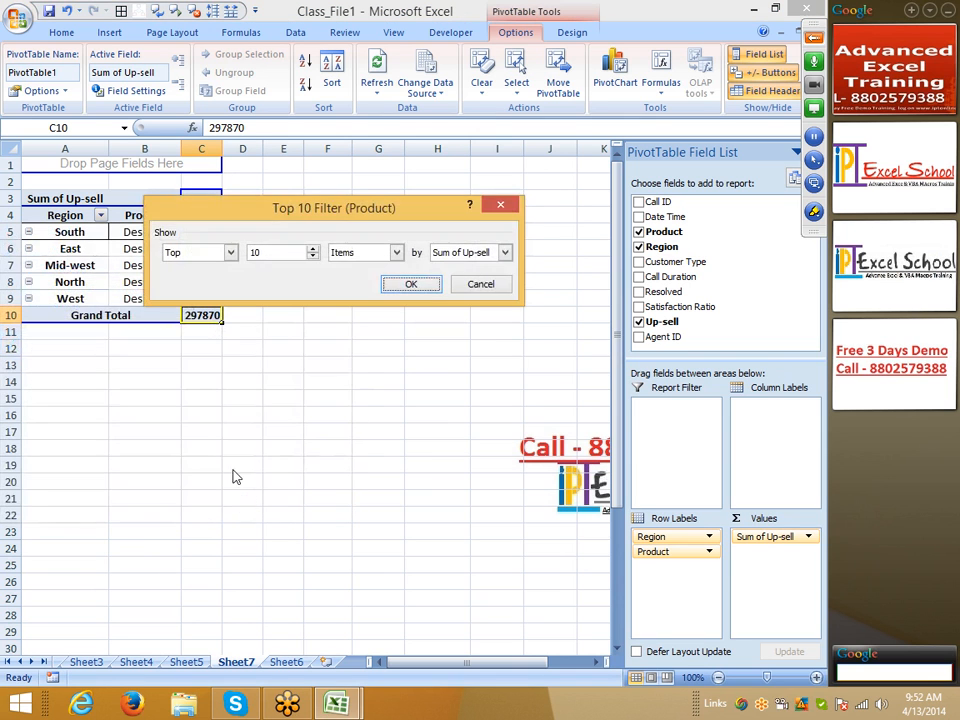
{"action": "left_click", "coordinate": [410, 285]}
{"action": "left_click_drag", "start_coordinate": [205, 232], "coordinate": [205, 310]}
{"action": "left_click_drag", "start_coordinate": [205, 382], "coordinate": [205, 458]}
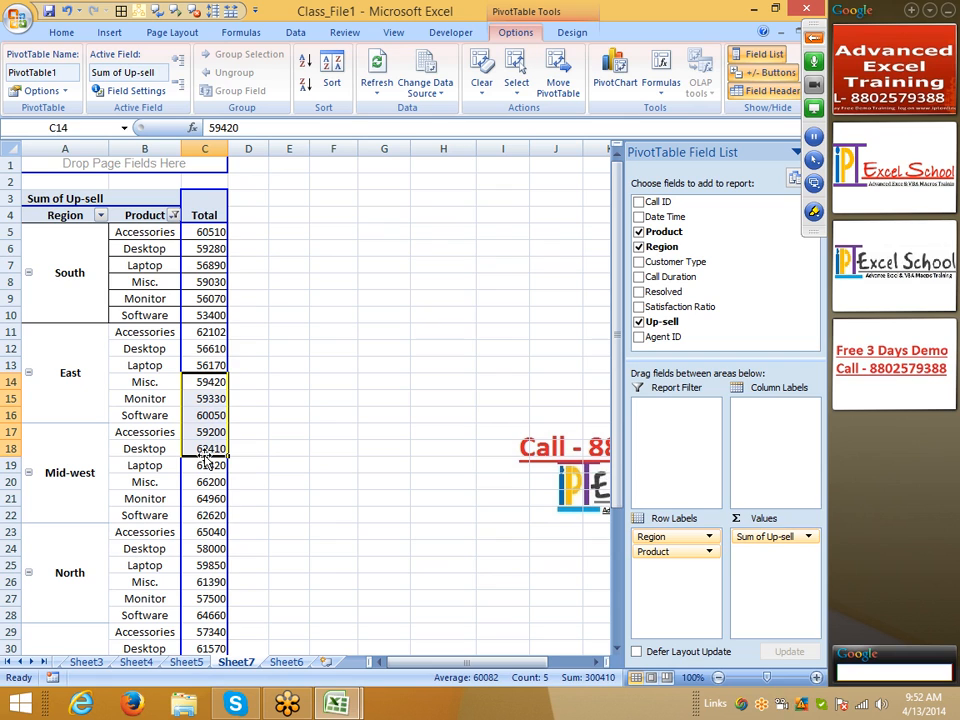
Step: Clear the filter from the Product field
{"action": "left_click", "coordinate": [174, 215]}
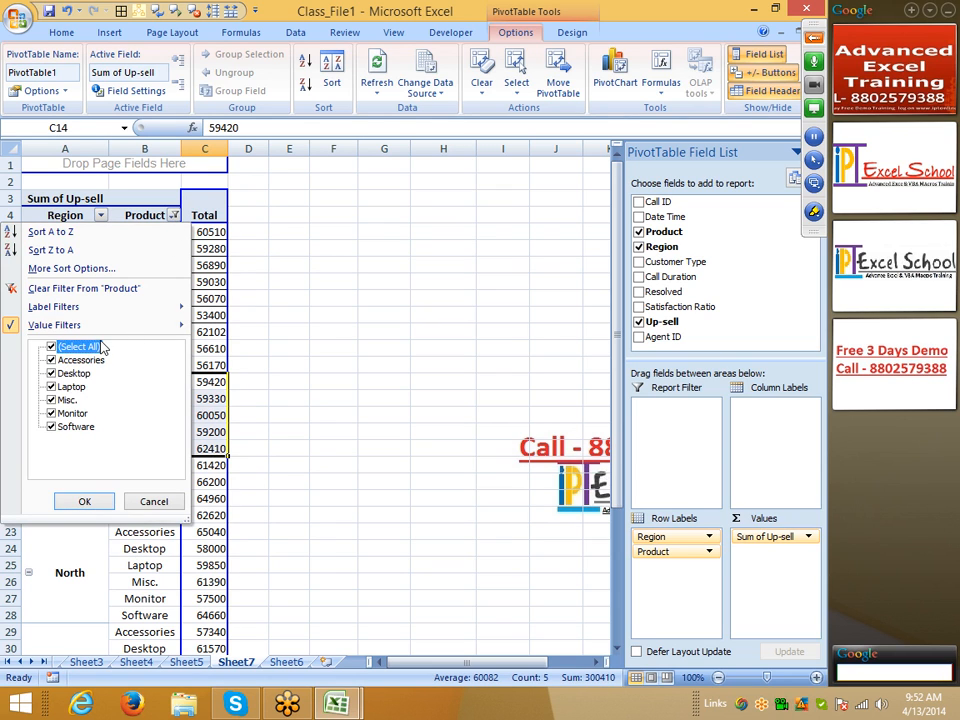
{"action": "left_click", "coordinate": [82, 501]}
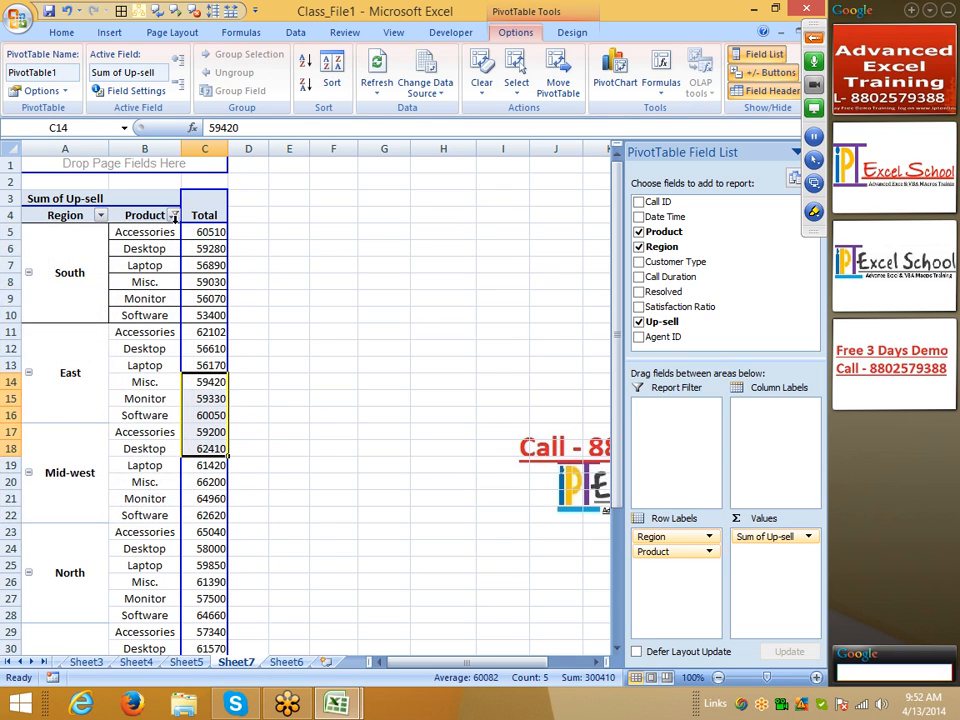
{"action": "left_click", "coordinate": [174, 216]}
{"action": "left_click", "coordinate": [31, 287]}
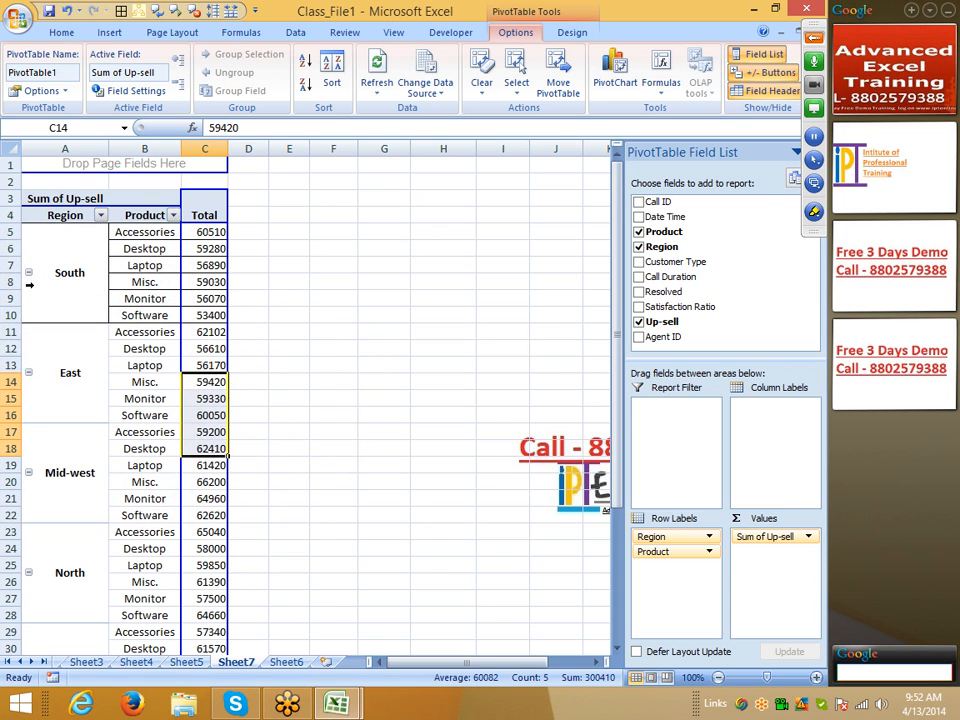
Step: Examine the field caption and filter drop-down setting among the PivotTable's Display options
{"action": "right_click", "coordinate": [190, 250]}
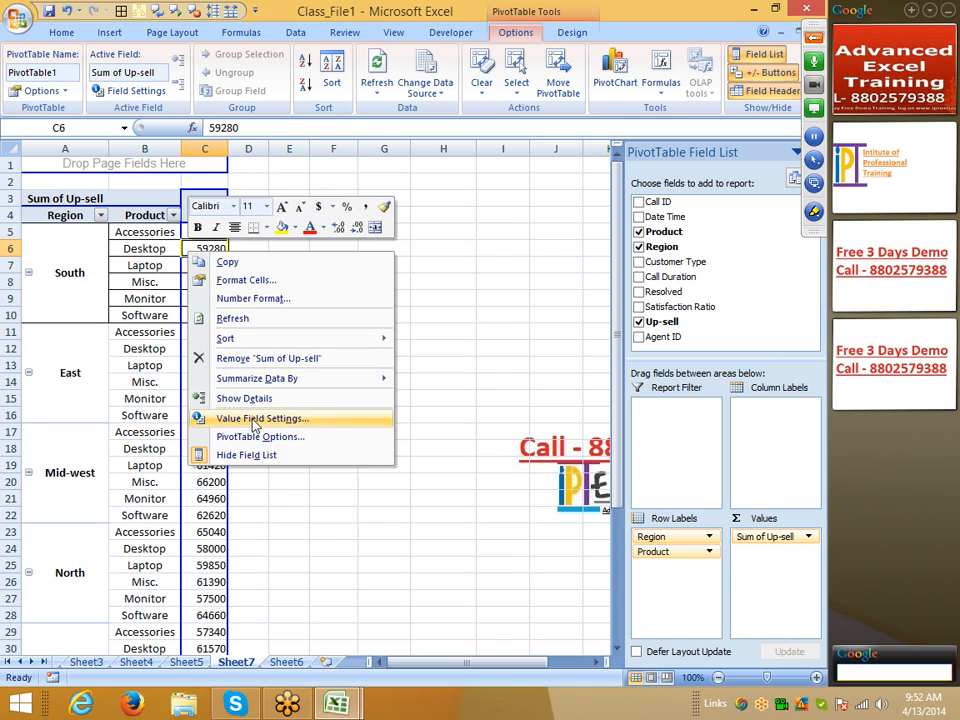
{"action": "left_click", "coordinate": [262, 437]}
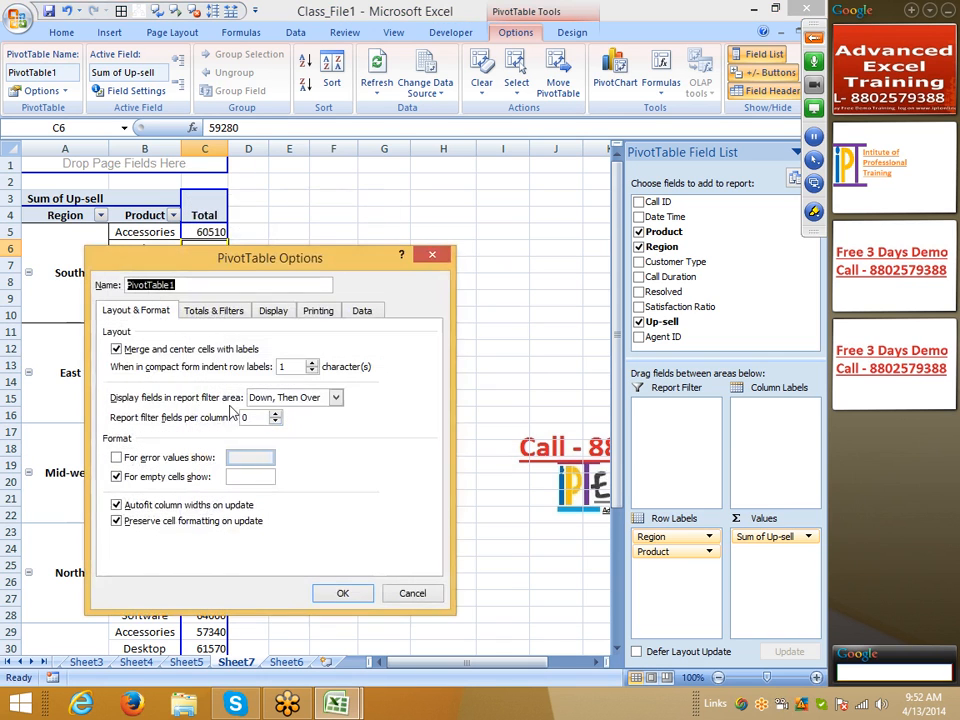
{"action": "left_click", "coordinate": [273, 311]}
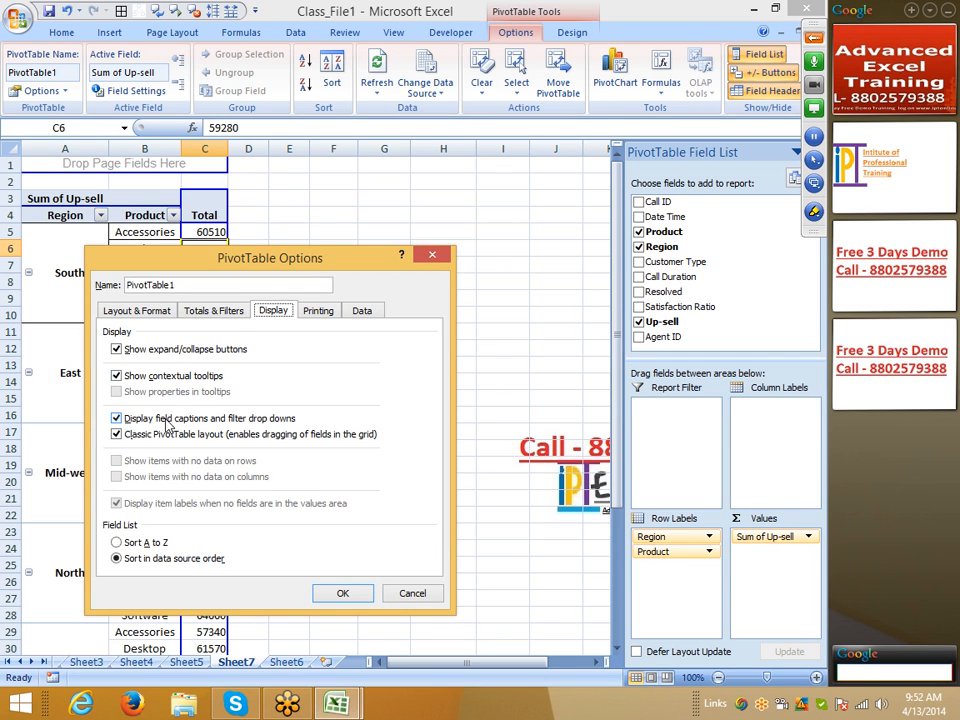
{"action": "left_click", "coordinate": [409, 594]}
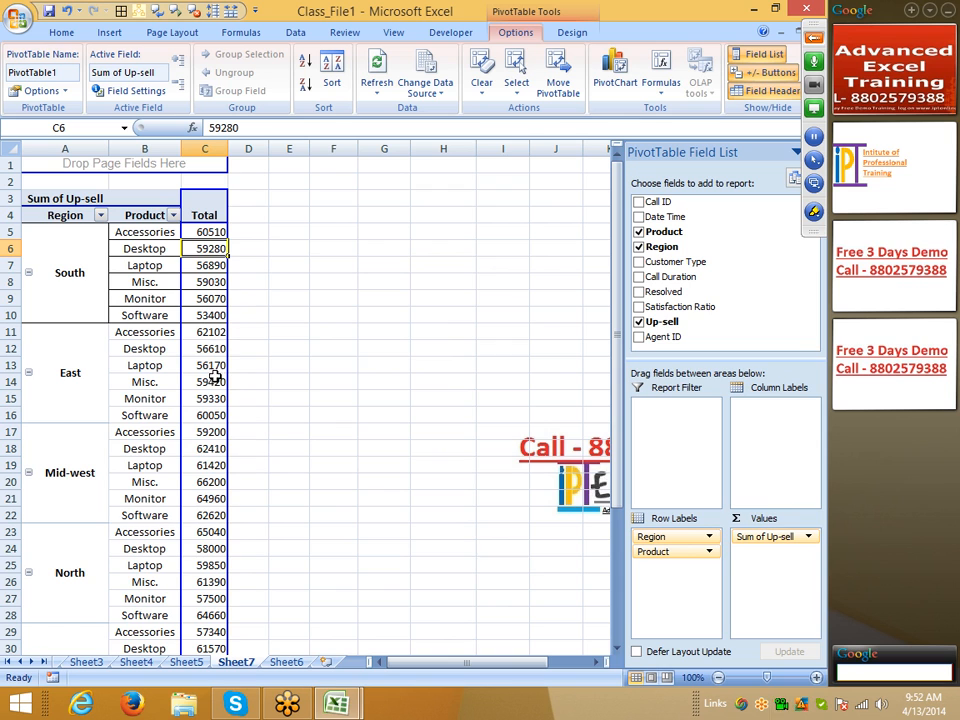
{"action": "right_click", "coordinate": [212, 249]}
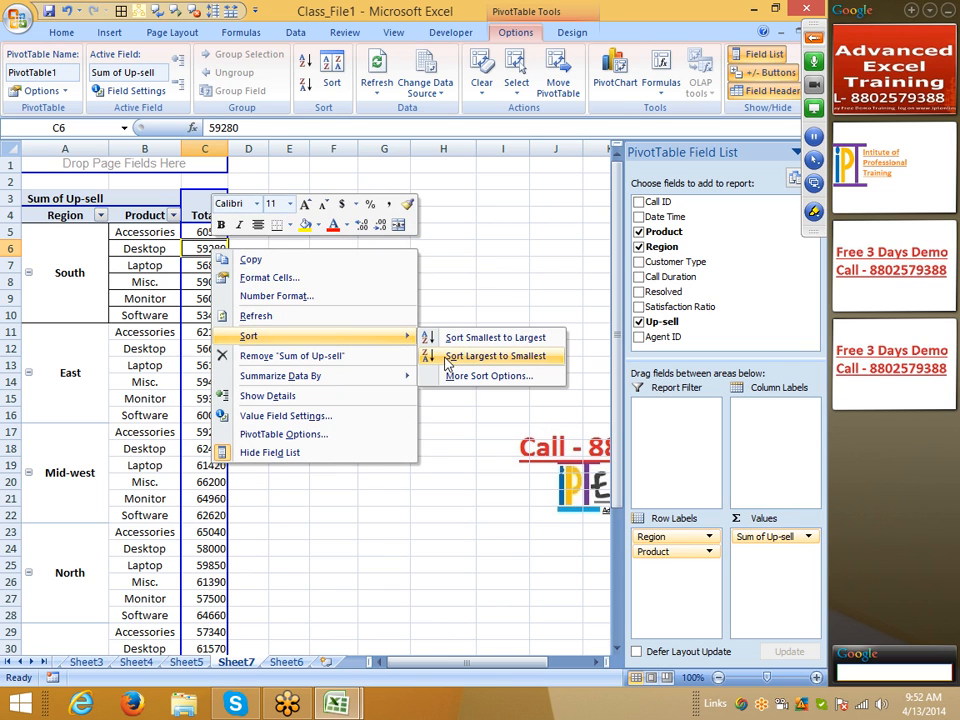
{"action": "left_click", "coordinate": [154, 236]}
{"action": "right_click", "coordinate": [157, 244]}
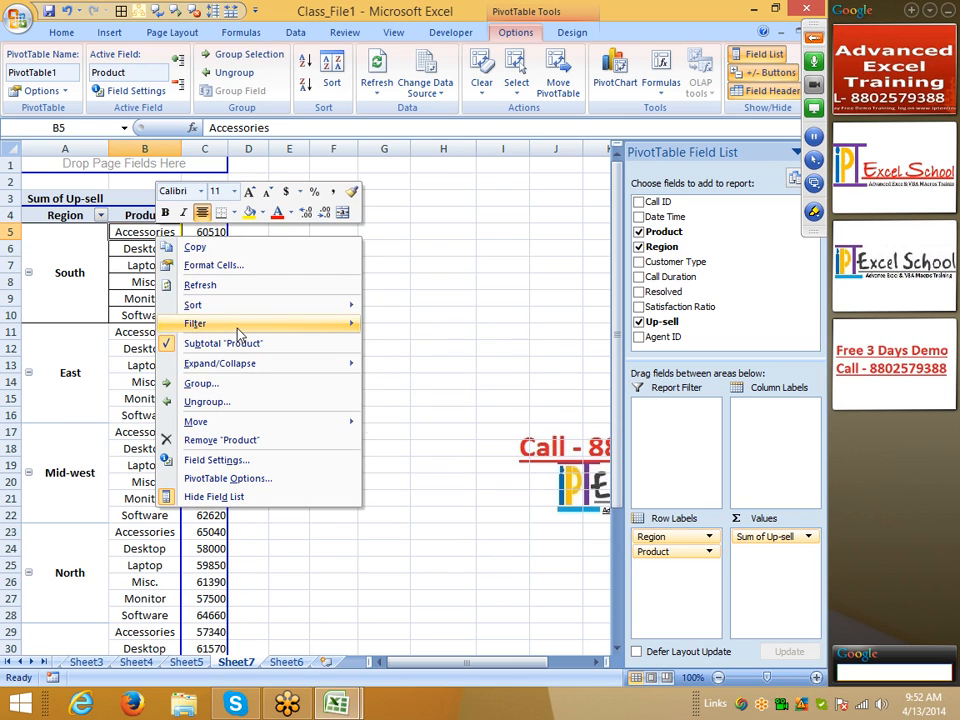
{"action": "left_click", "coordinate": [71, 288]}
{"action": "right_click", "coordinate": [72, 292]}
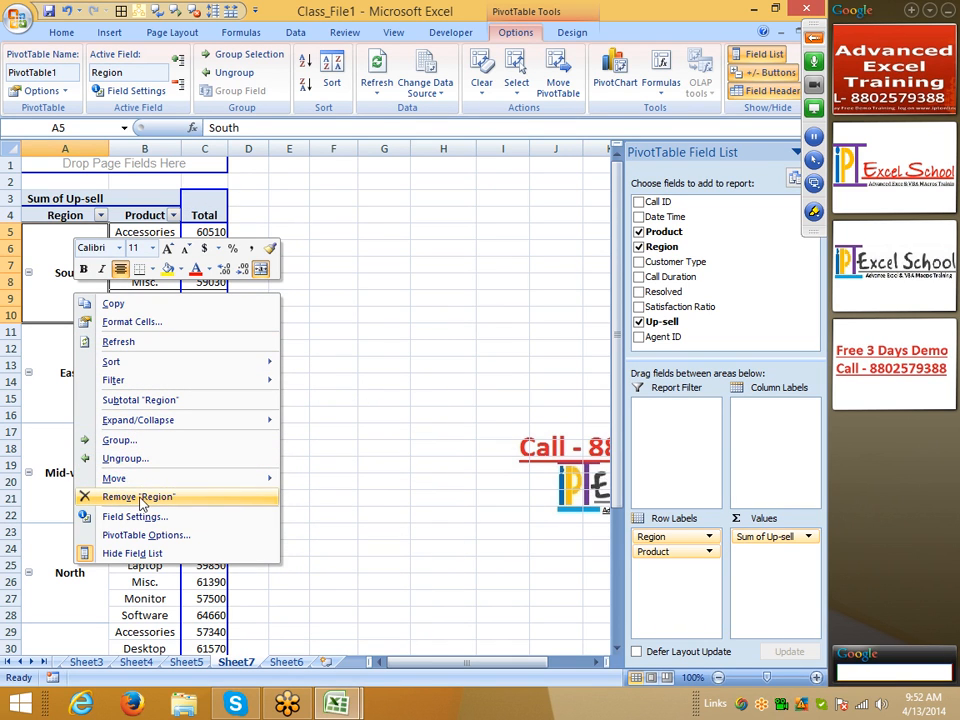
{"action": "mouse_move", "coordinate": [143, 370]}
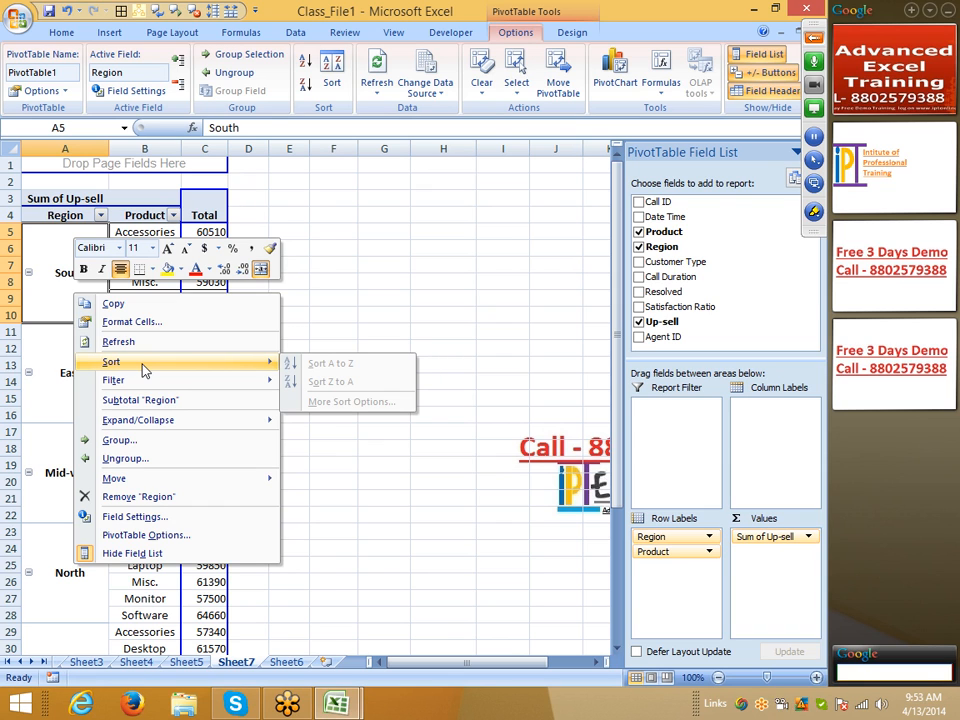
{"action": "left_click", "coordinate": [374, 303]}
Step: Try to delete the South Laptop total and dismiss the alert
{"action": "left_click", "coordinate": [220, 265]}
{"action": "key", "text": "Delete"}
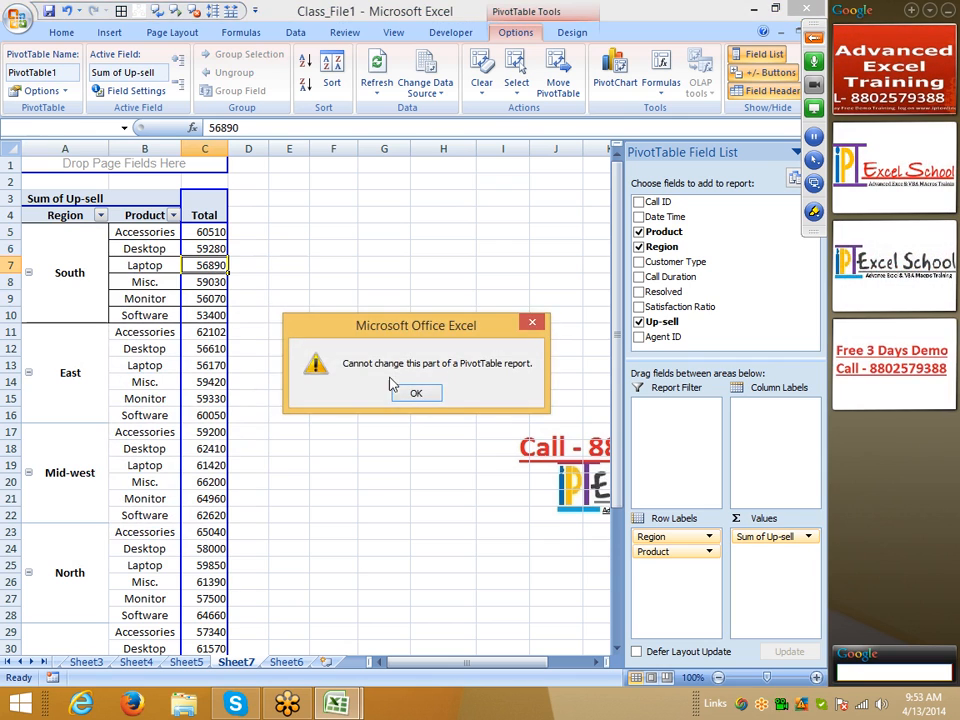
{"action": "left_click", "coordinate": [416, 395]}
Step: Switch Enable show details back on in the PivotTable's data options
{"action": "right_click", "coordinate": [212, 266]}
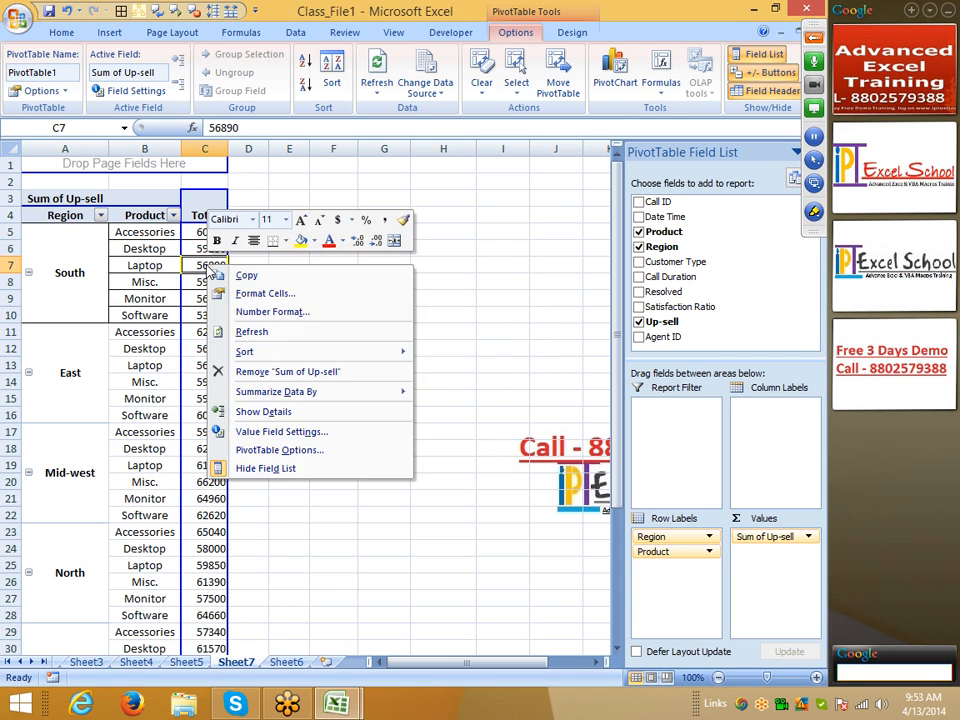
{"action": "left_click", "coordinate": [255, 450]}
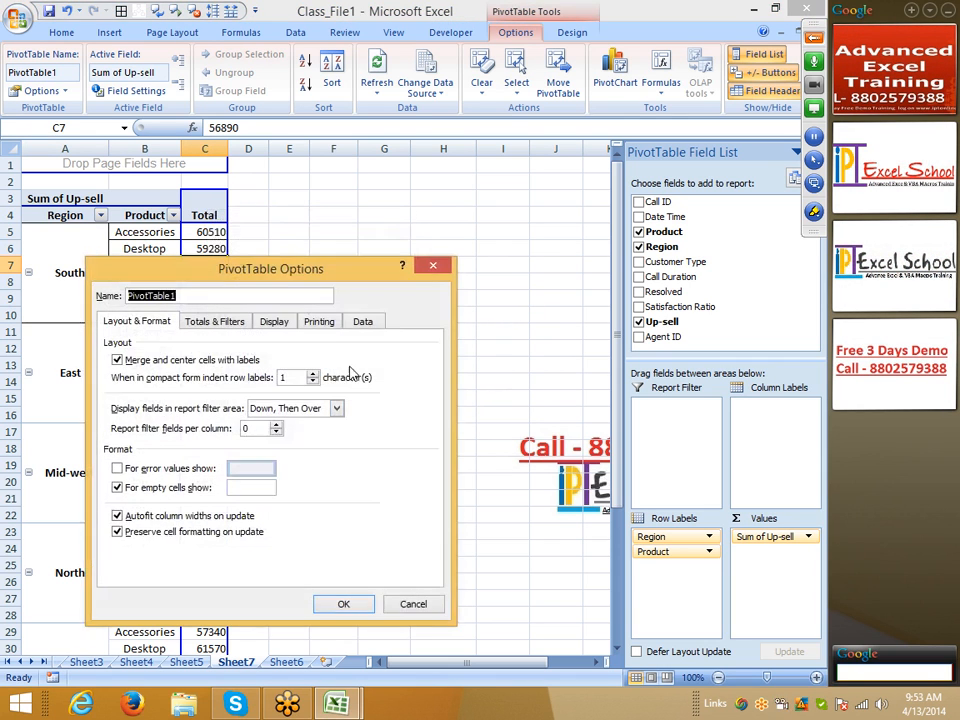
{"action": "left_click", "coordinate": [362, 321]}
{"action": "left_click", "coordinate": [152, 376]}
{"action": "left_click", "coordinate": [336, 606]}
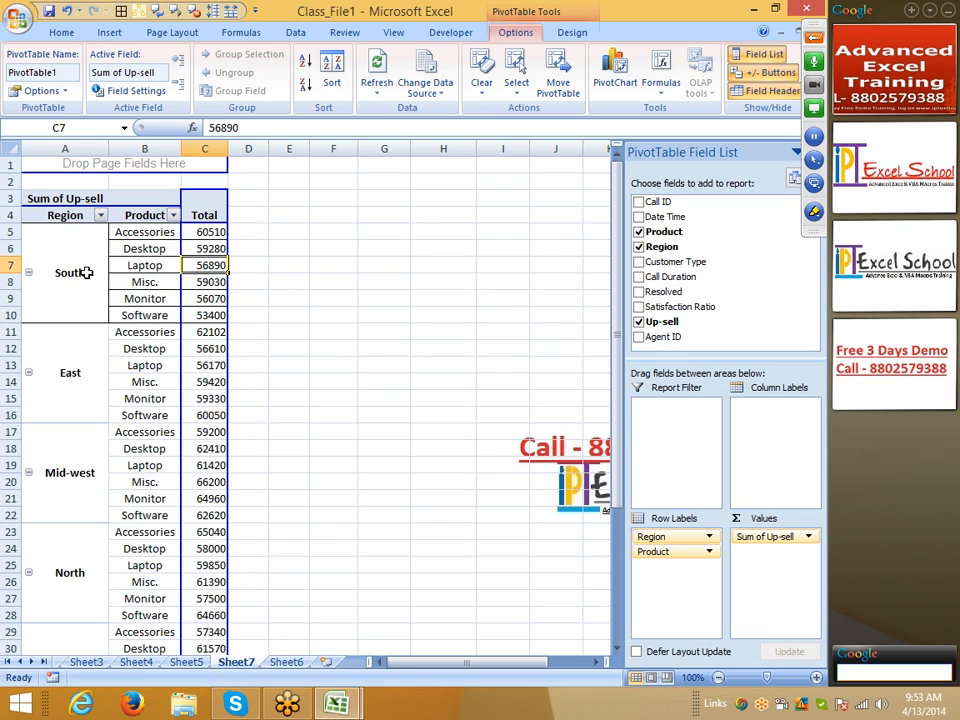
Step: Turn on Refresh data when opening the file in the PivotTable's data options
{"action": "left_click", "coordinate": [85, 272]}
{"action": "left_click", "coordinate": [184, 266]}
{"action": "right_click", "coordinate": [204, 266]}
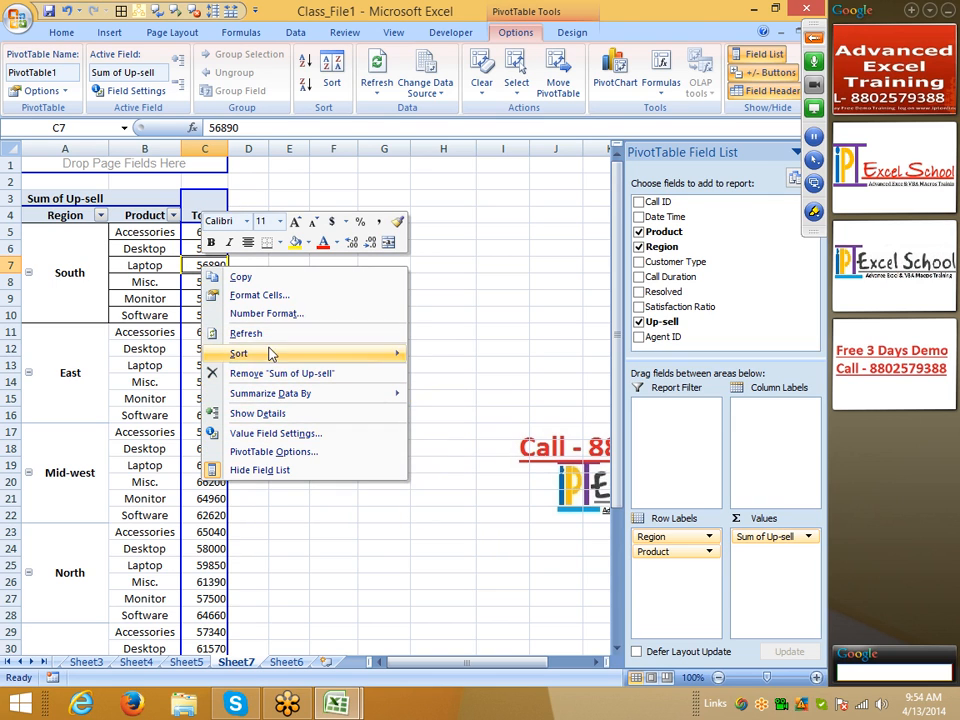
{"action": "left_click", "coordinate": [262, 459]}
{"action": "left_click", "coordinate": [354, 324]}
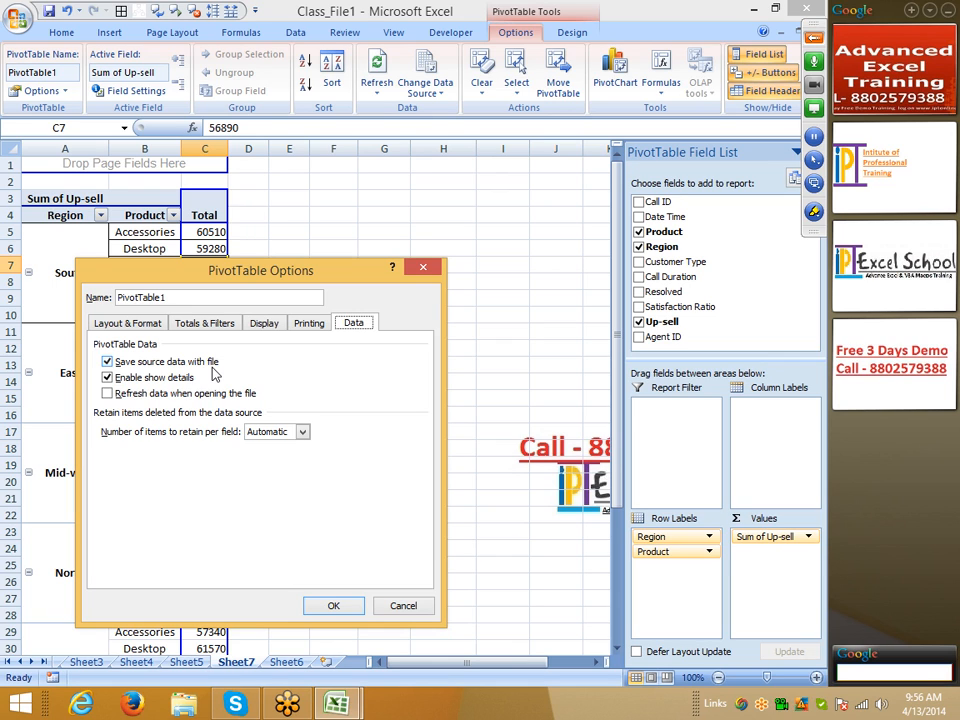
{"action": "left_click", "coordinate": [107, 393]}
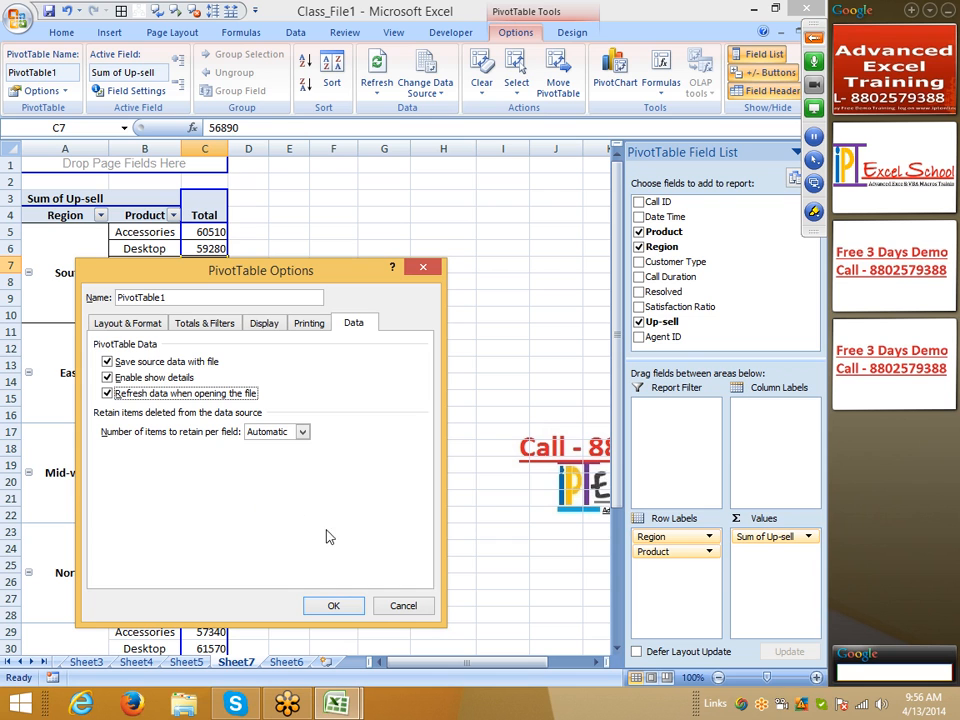
{"action": "left_click", "coordinate": [333, 605]}
{"action": "right_click", "coordinate": [190, 318]}
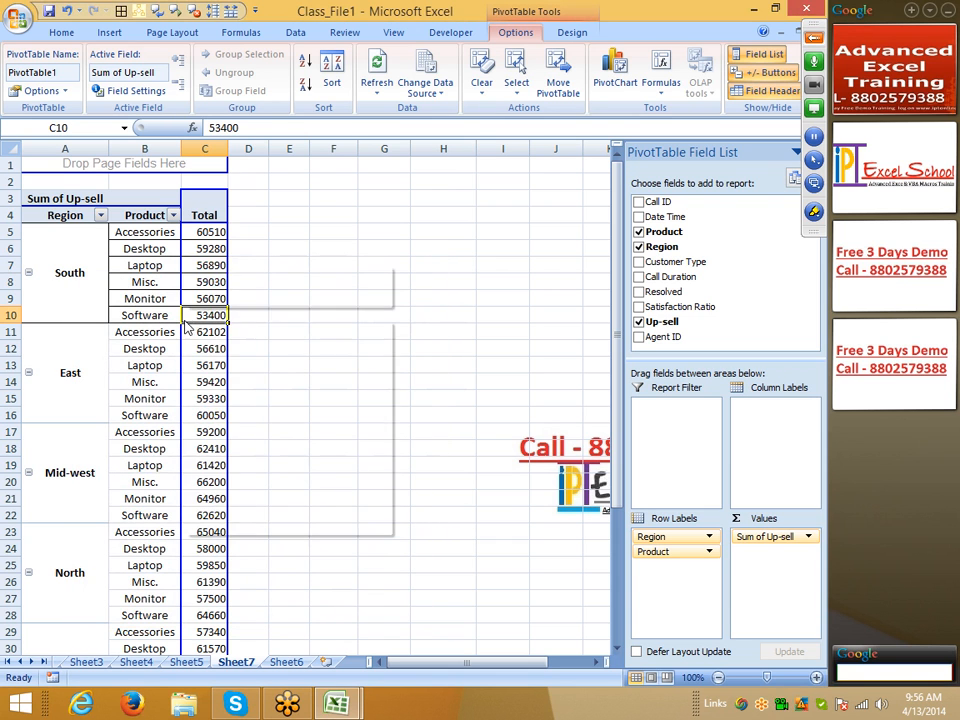
{"action": "left_click", "coordinate": [256, 506]}
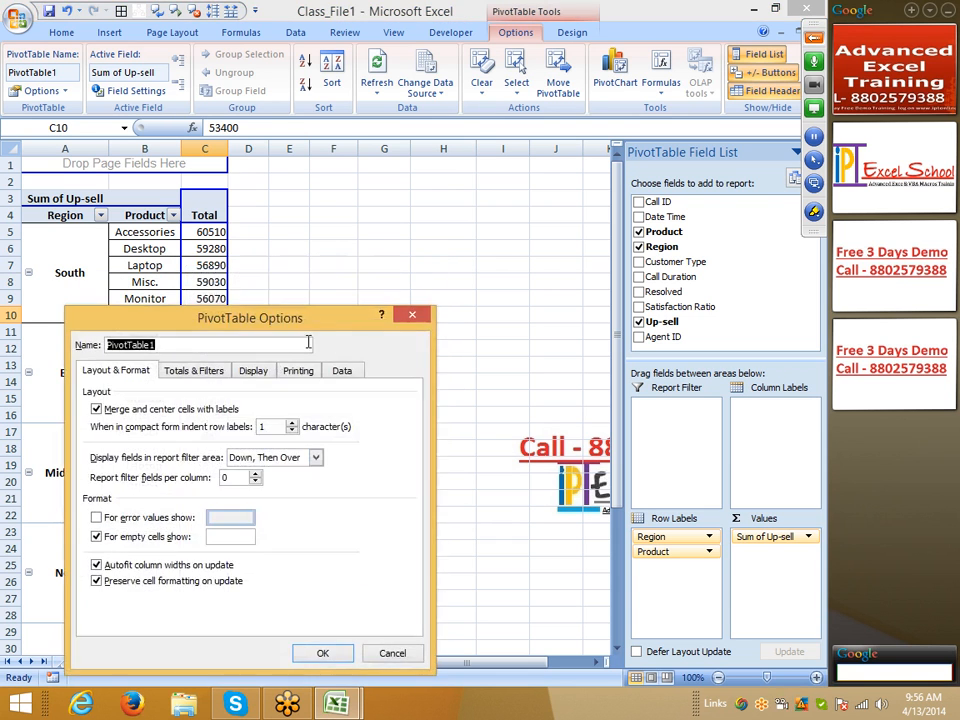
{"action": "key", "text": "Escape"}
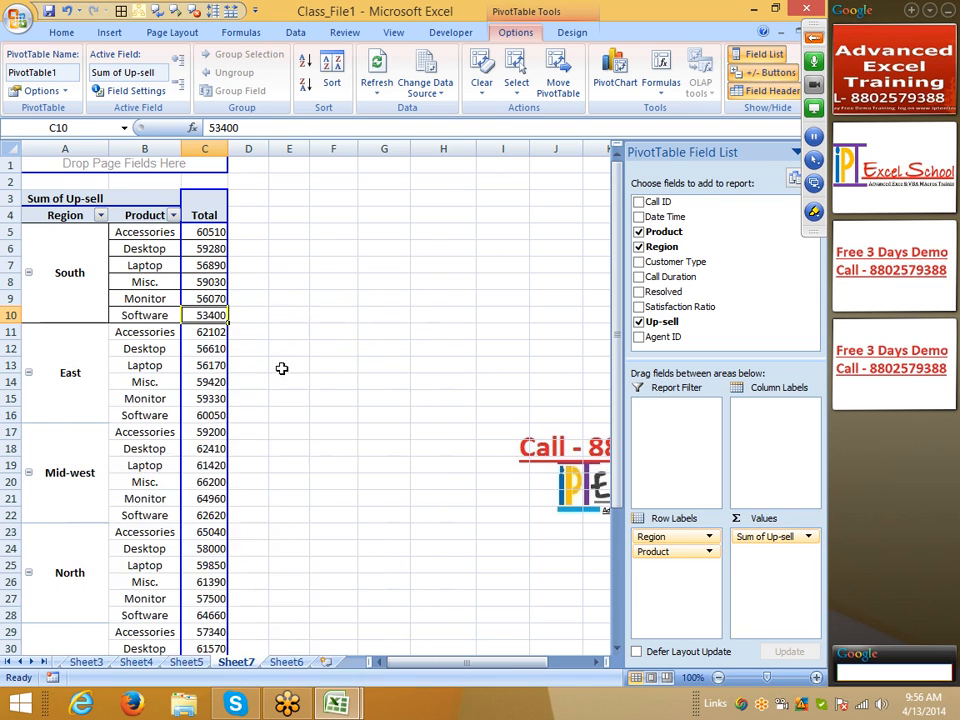
{"action": "right_click", "coordinate": [203, 280]}
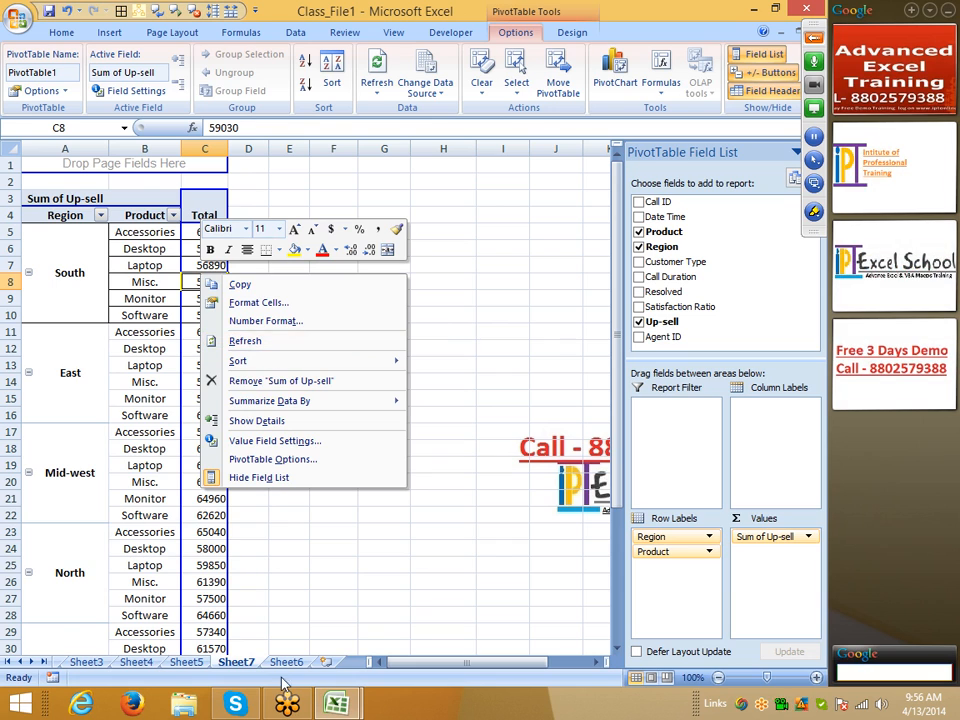
{"action": "left_click", "coordinate": [177, 567]}
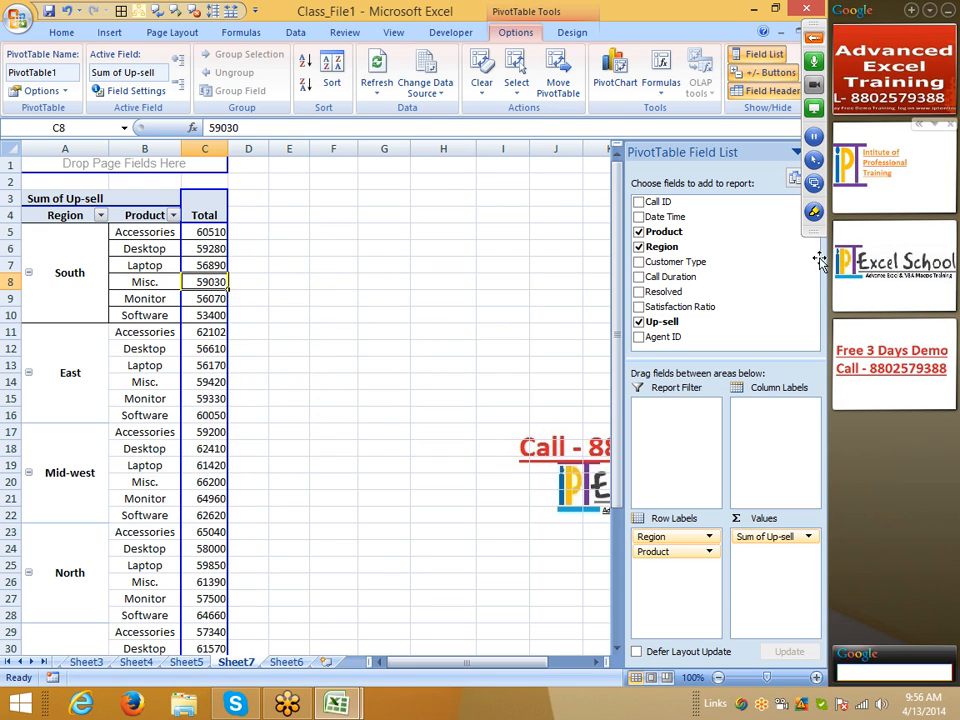
Step: Sketch with the green pen a small box with a circle, a large square and a lined page between them beside the PivotTable
{"action": "left_click", "coordinate": [816, 214]}
{"action": "left_click", "coordinate": [724, 250]}
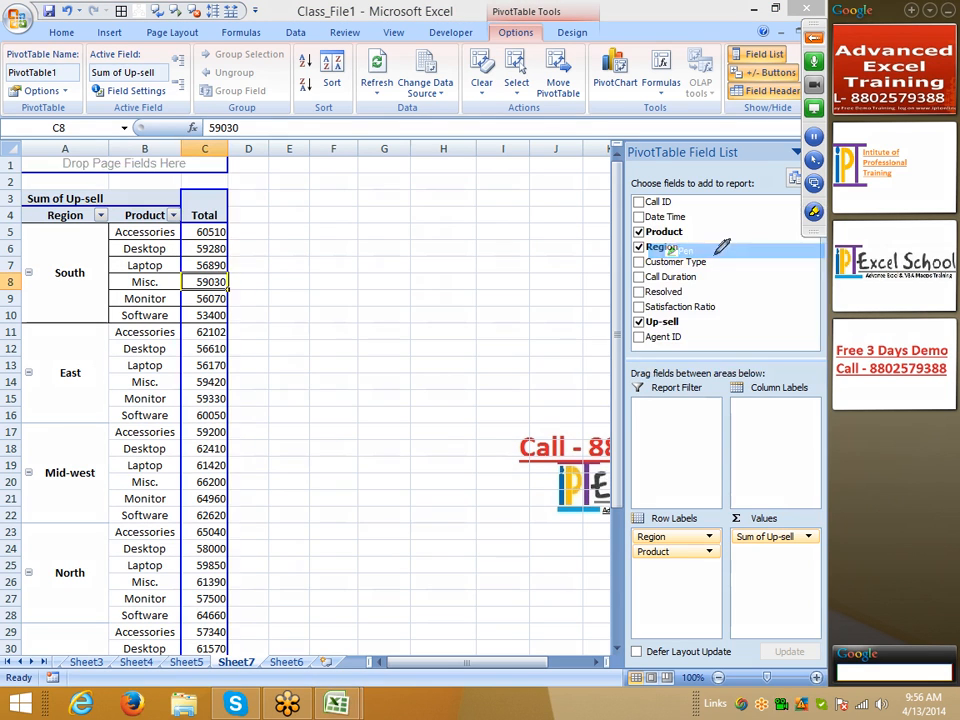
{"action": "left_click_drag", "start_coordinate": [262, 194], "coordinate": [263, 270]}
{"action": "mouse_move", "coordinate": [256, 198]}
{"action": "left_mouse_down"}
{"action": "mouse_move", "coordinate": [320, 208]}
{"action": "mouse_move", "coordinate": [300, 258]}
{"action": "left_mouse_up"}
{"action": "left_click_drag", "start_coordinate": [274, 211], "coordinate": [309, 209]}
{"action": "mouse_move", "coordinate": [458, 216]}
{"action": "left_mouse_down"}
{"action": "mouse_move", "coordinate": [564, 301]}
{"action": "mouse_move", "coordinate": [452, 330]}
{"action": "mouse_move", "coordinate": [458, 216]}
{"action": "left_mouse_up"}
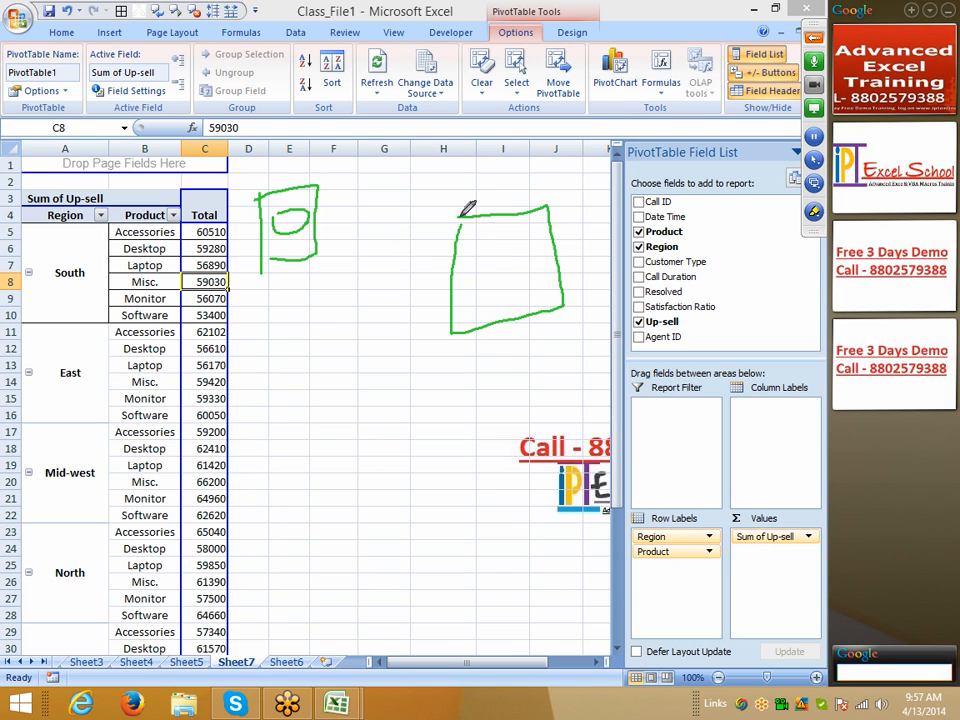
{"action": "left_click_drag", "start_coordinate": [480, 216], "coordinate": [427, 187]}
{"action": "mouse_move", "coordinate": [358, 172]}
{"action": "left_mouse_down"}
{"action": "mouse_move", "coordinate": [407, 176]}
{"action": "mouse_move", "coordinate": [408, 220]}
{"action": "mouse_move", "coordinate": [355, 242]}
{"action": "mouse_move", "coordinate": [352, 190]}
{"action": "mouse_move", "coordinate": [359, 173]}
{"action": "mouse_move", "coordinate": [385, 189]}
{"action": "mouse_move", "coordinate": [379, 207]}
{"action": "mouse_move", "coordinate": [394, 217]}
{"action": "mouse_move", "coordinate": [397, 241]}
{"action": "left_mouse_up"}
{"action": "left_click_drag", "start_coordinate": [359, 172], "coordinate": [322, 192]}
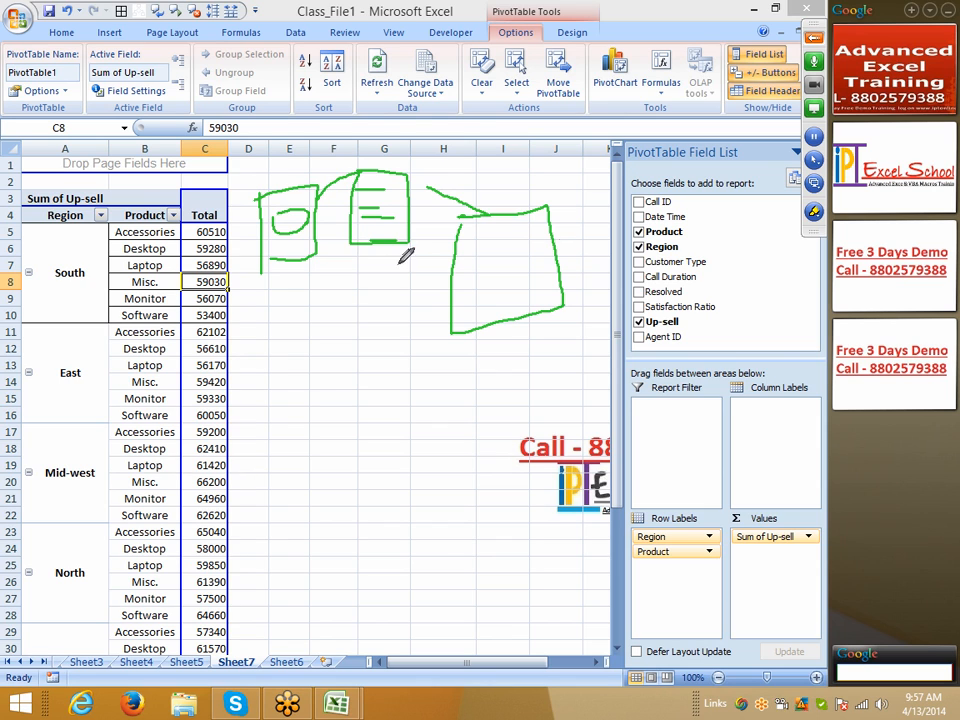
{"action": "right_click", "coordinate": [553, 234]}
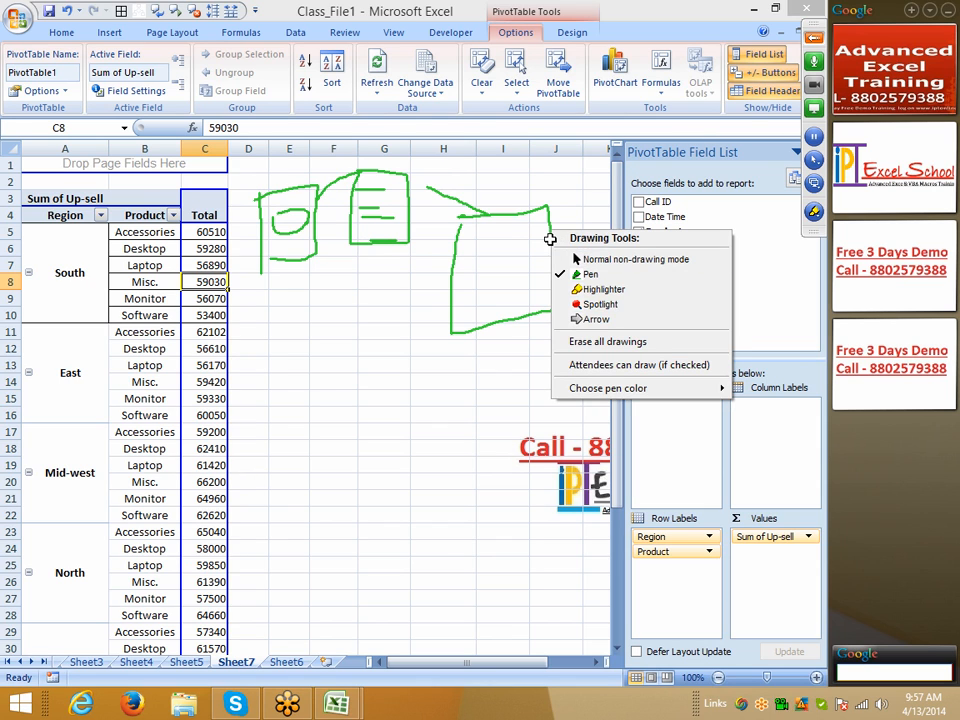
{"action": "left_click", "coordinate": [521, 237]}
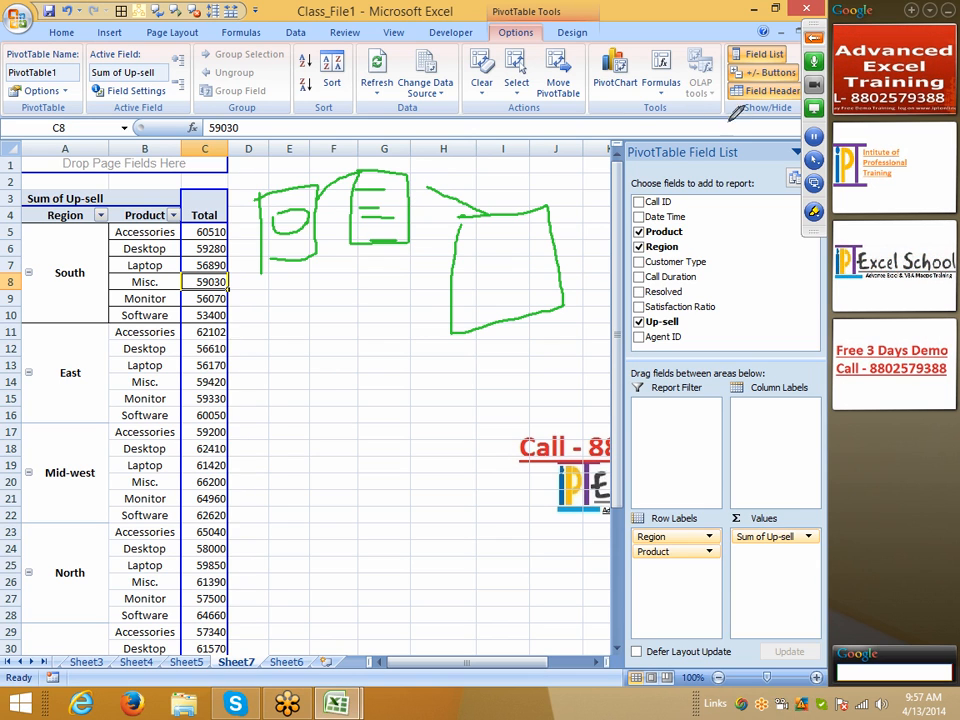
{"action": "left_click", "coordinate": [815, 42]}
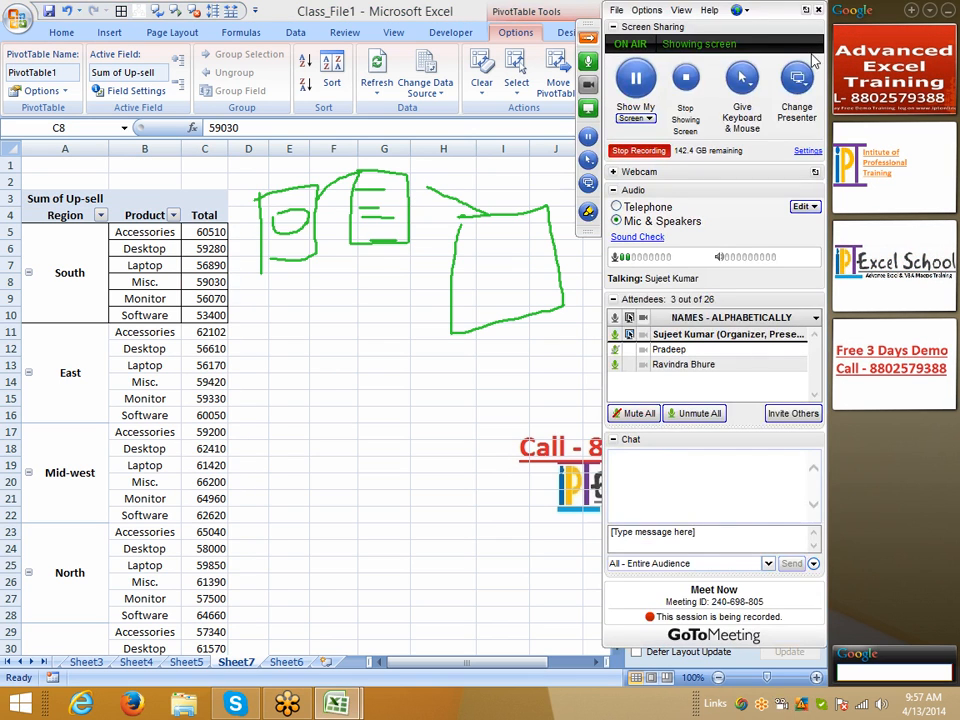
{"action": "left_click", "coordinate": [594, 42]}
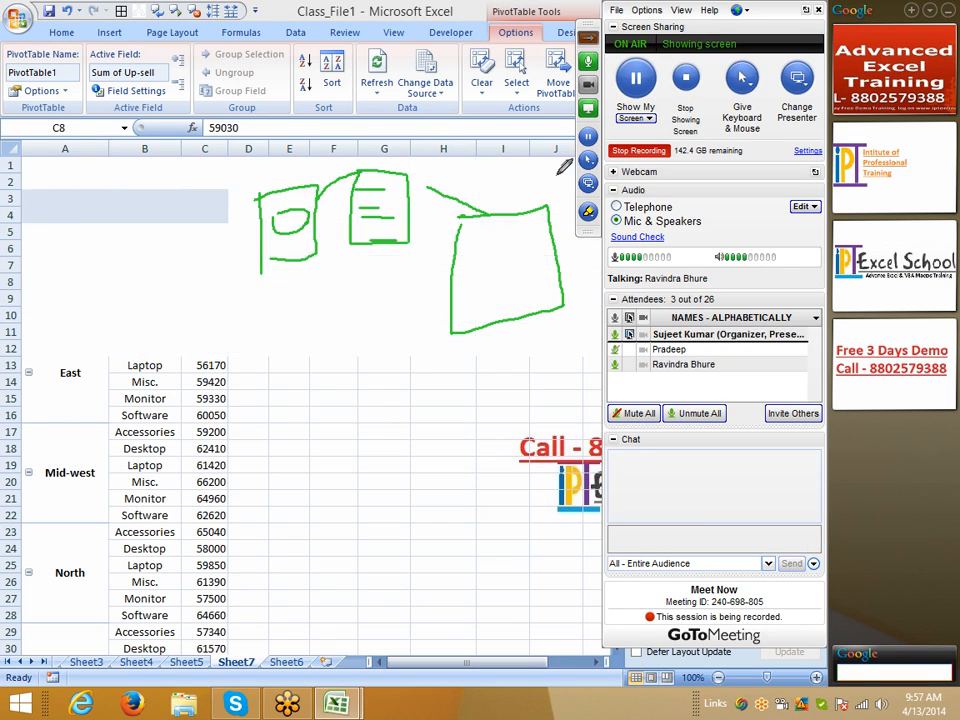
Step: Add horizontal lines inside the large square and draw a stick figure below with lines running towards both boxes
{"action": "left_click_drag", "start_coordinate": [460, 245], "coordinate": [546, 245]}
{"action": "left_click_drag", "start_coordinate": [474, 290], "coordinate": [553, 290]}
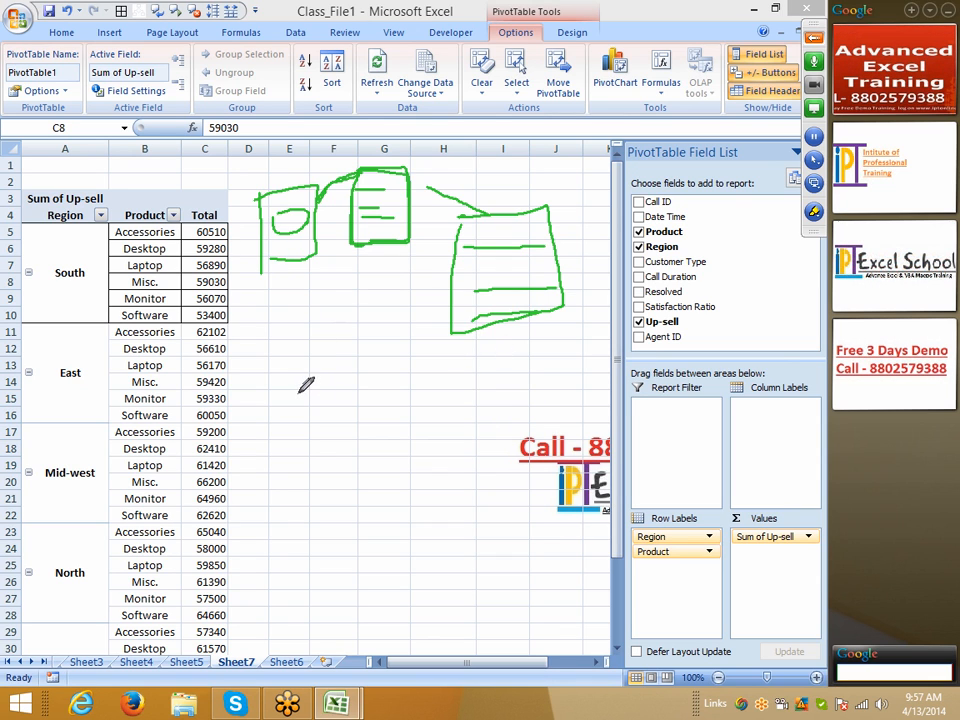
{"action": "mouse_move", "coordinate": [310, 378]}
{"action": "left_mouse_down"}
{"action": "mouse_move", "coordinate": [326, 386]}
{"action": "mouse_move", "coordinate": [309, 399]}
{"action": "mouse_move", "coordinate": [297, 440]}
{"action": "left_mouse_up"}
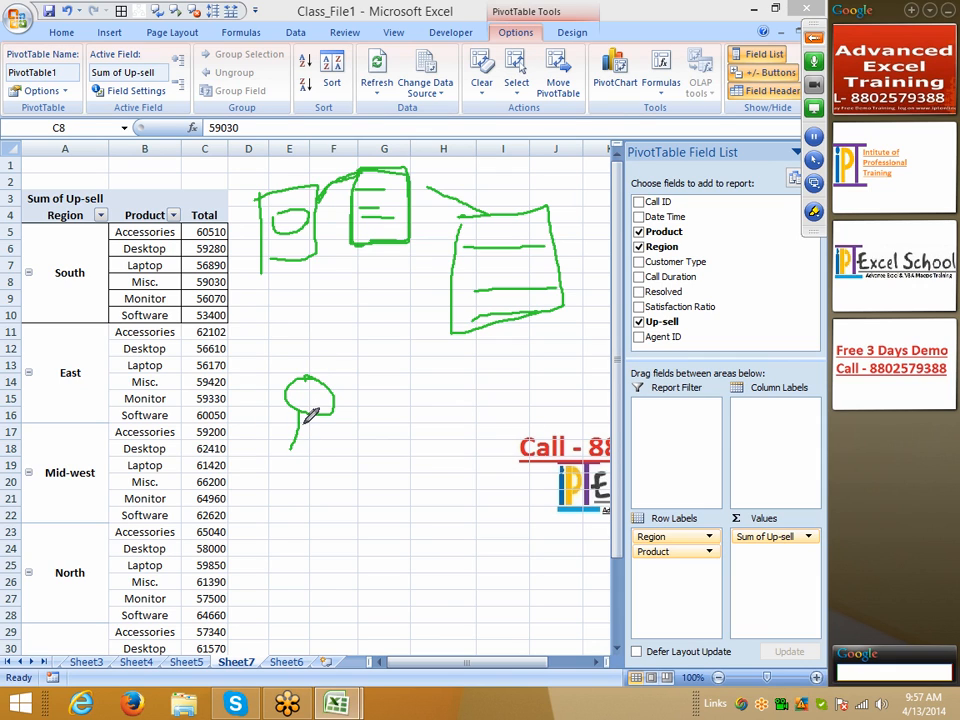
{"action": "mouse_move", "coordinate": [297, 432]}
{"action": "left_mouse_down"}
{"action": "mouse_move", "coordinate": [274, 462]}
{"action": "mouse_move", "coordinate": [308, 462]}
{"action": "left_mouse_up"}
{"action": "left_click_drag", "start_coordinate": [315, 372], "coordinate": [265, 290]}
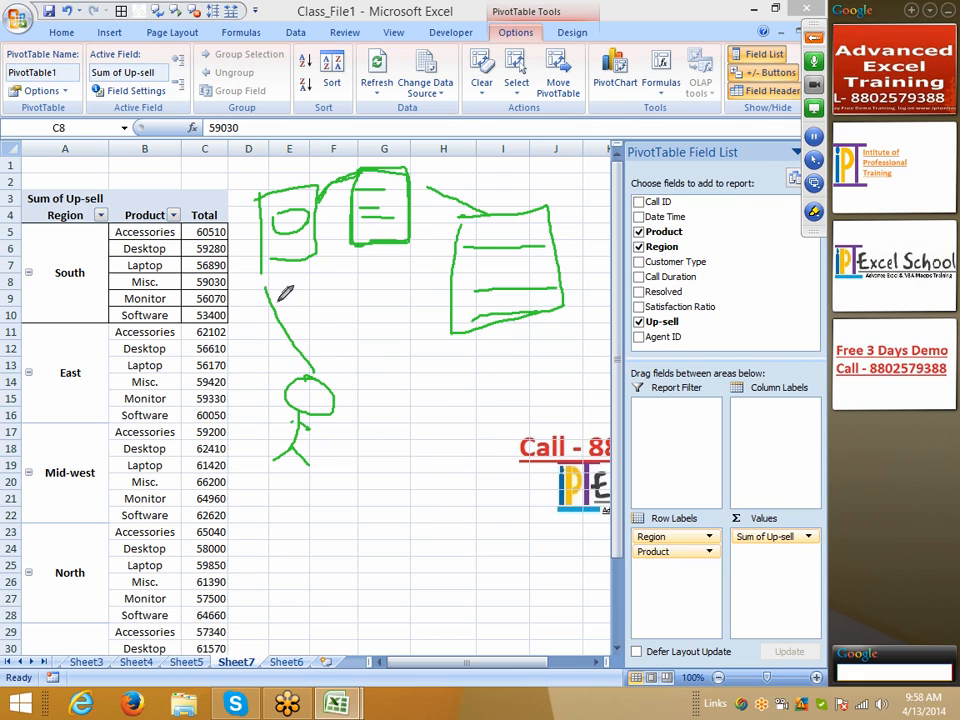
{"action": "left_click_drag", "start_coordinate": [320, 371], "coordinate": [436, 320]}
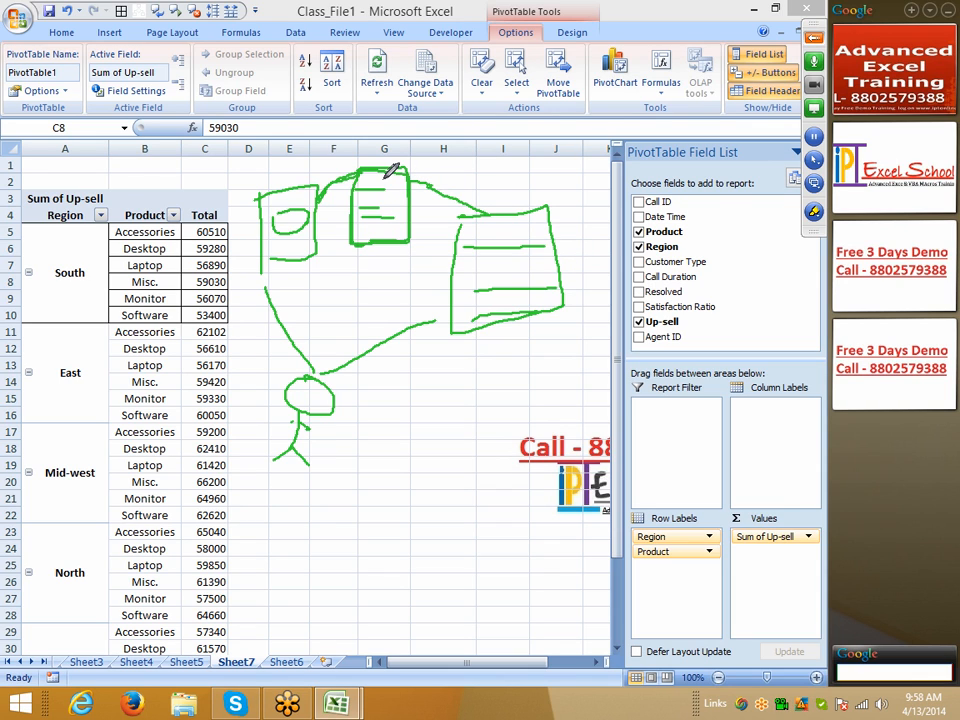
Step: Cross out the large lined square with two diagonal strokes and return to non-drawing mode
{"action": "left_click_drag", "start_coordinate": [490, 271], "coordinate": [506, 270]}
{"action": "left_click_drag", "start_coordinate": [458, 218], "coordinate": [556, 315]}
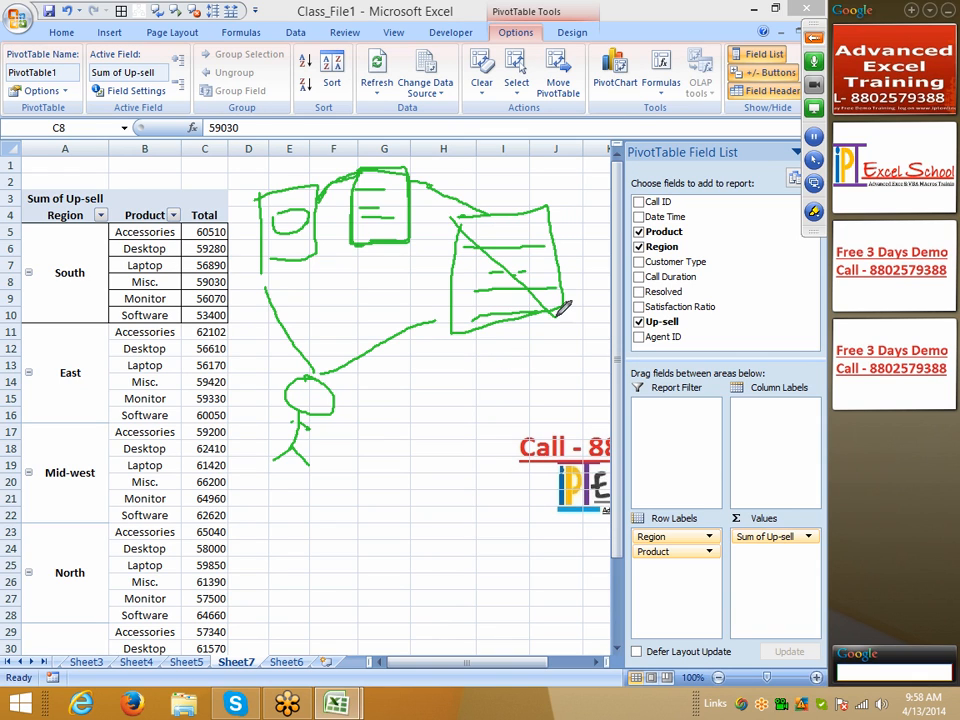
{"action": "left_click_drag", "start_coordinate": [541, 203], "coordinate": [452, 332]}
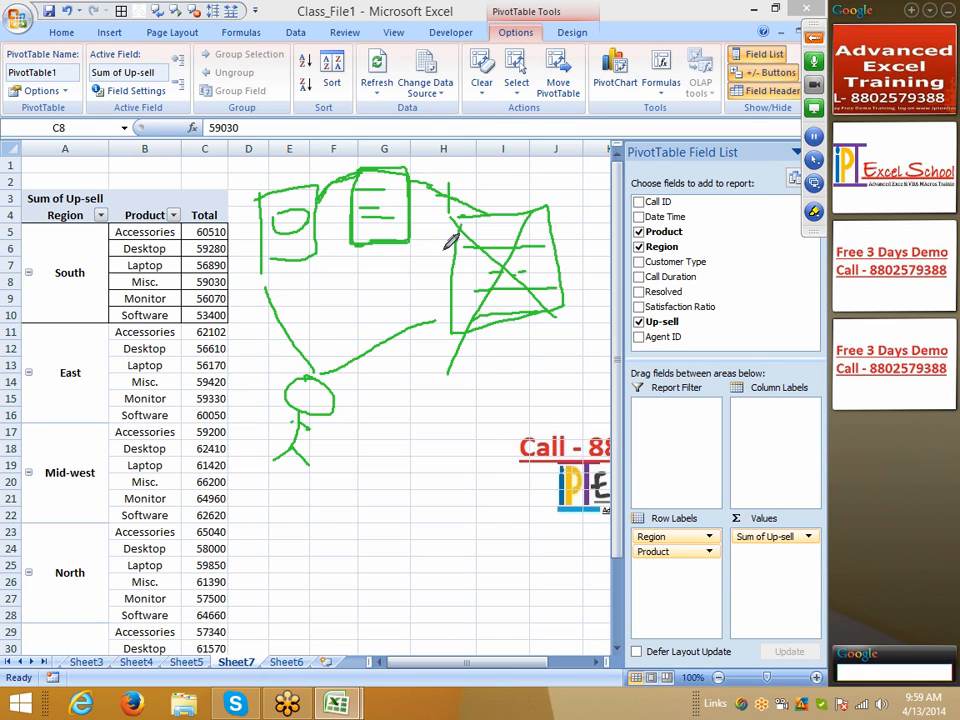
{"action": "right_click", "coordinate": [415, 366]}
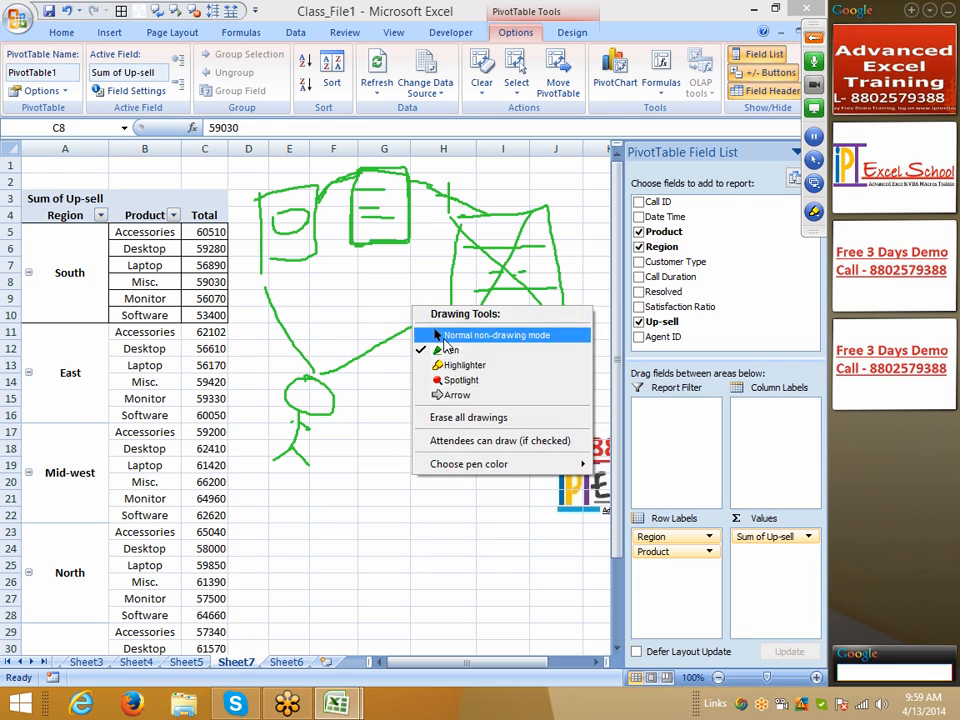
{"action": "left_click", "coordinate": [445, 394]}
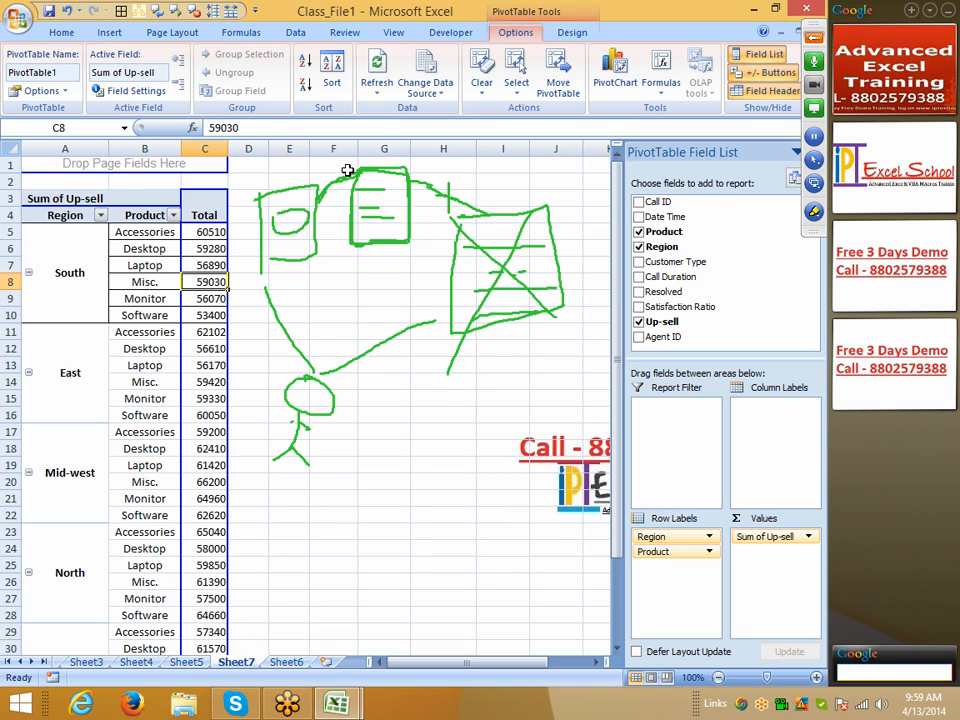
Step: Review the Data settings in the PivotTable options and close the dialog
{"action": "right_click", "coordinate": [214, 333]}
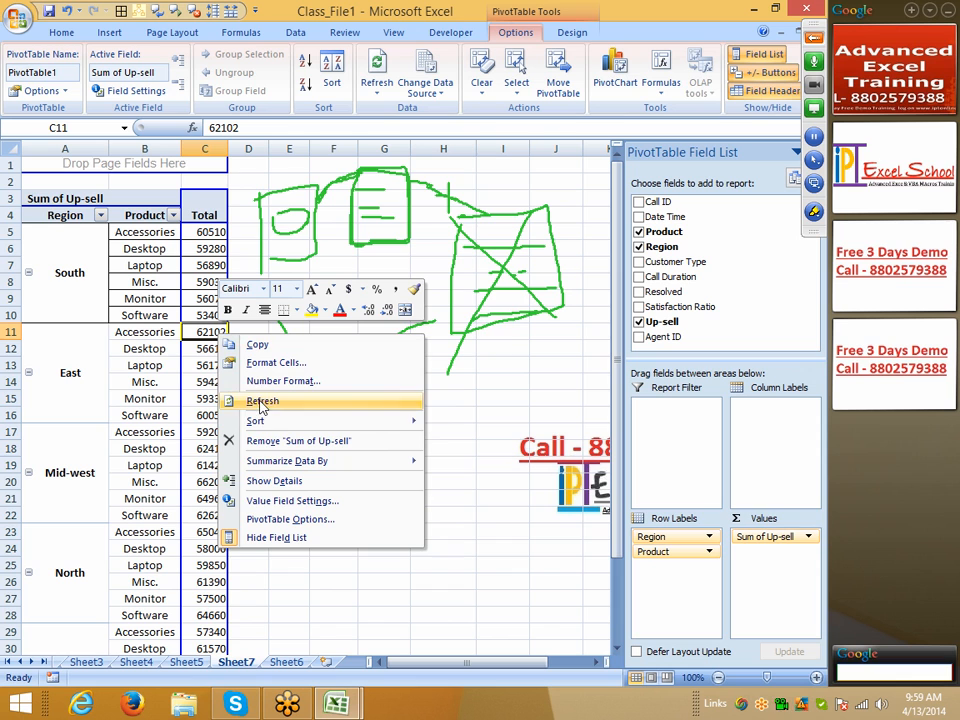
{"action": "left_click", "coordinate": [292, 520]}
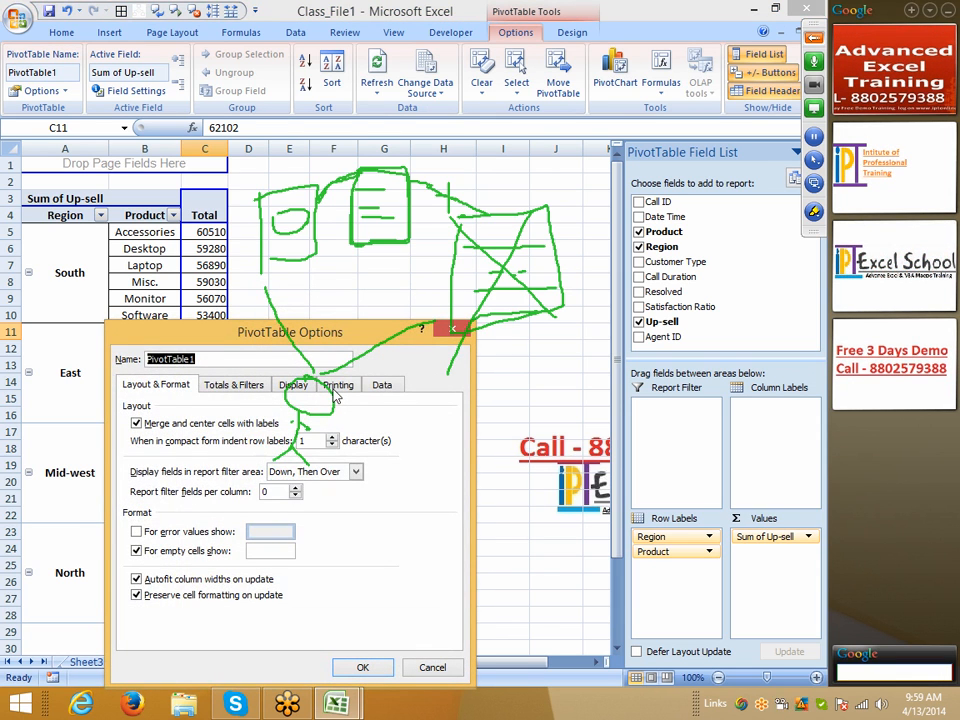
{"action": "left_click", "coordinate": [381, 385]}
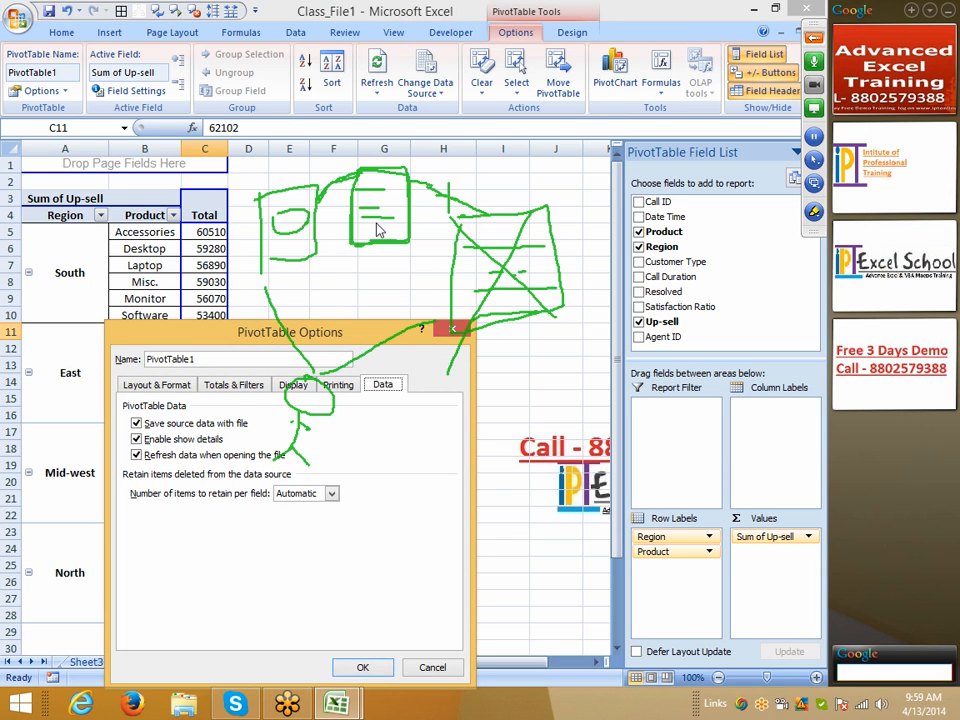
{"action": "key", "text": "Escape"}
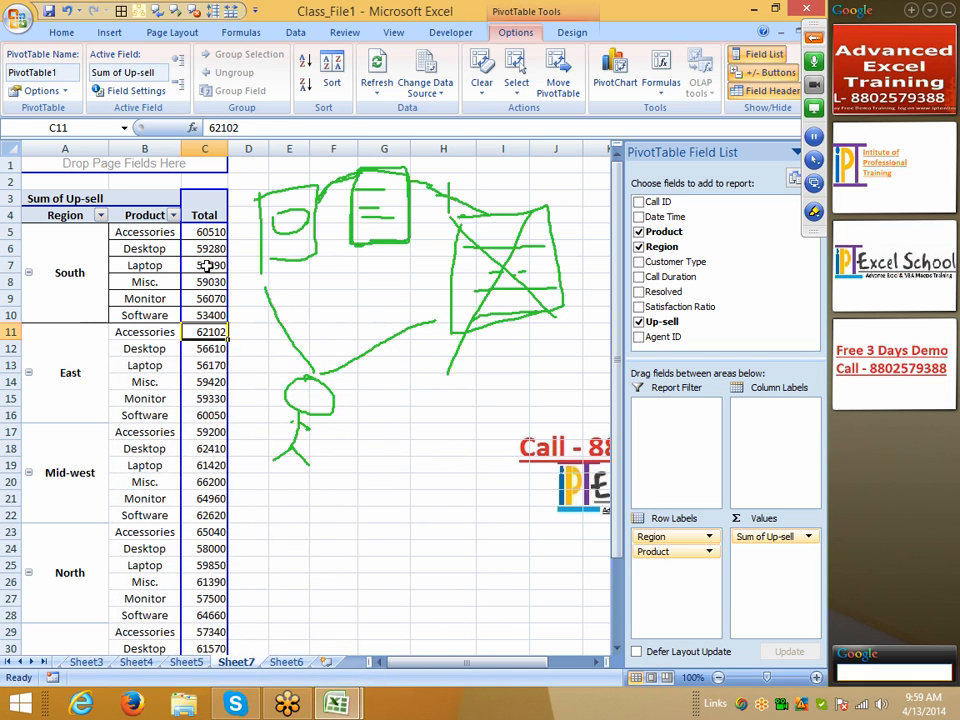
Step: Refresh the PivotTable from the South region's Laptop label
{"action": "left_click", "coordinate": [146, 266]}
{"action": "right_click", "coordinate": [148, 267]}
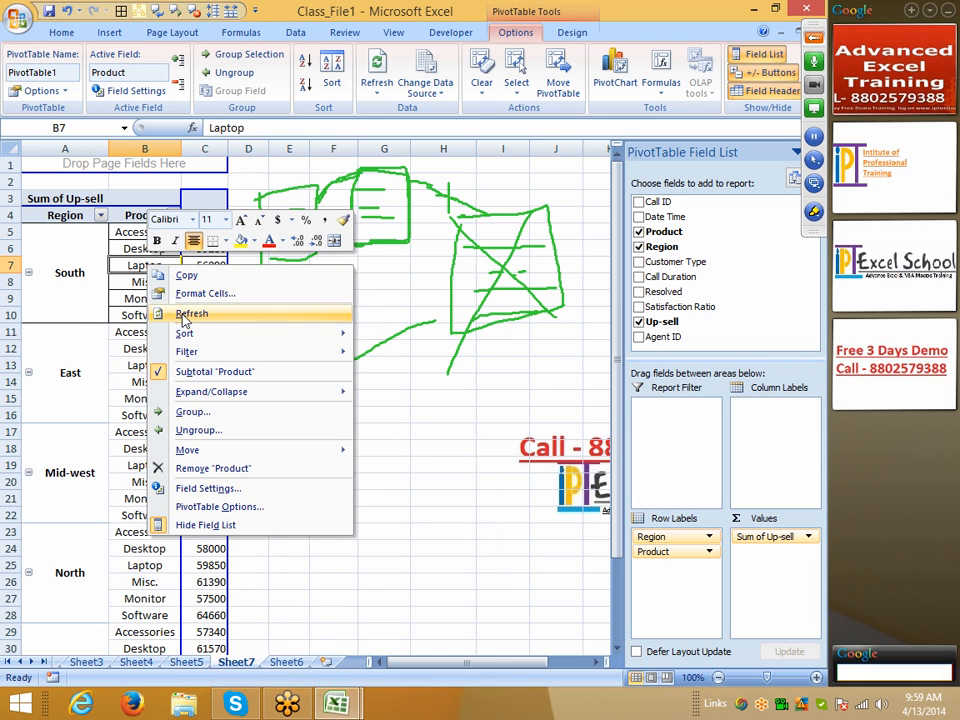
{"action": "left_click", "coordinate": [155, 312]}
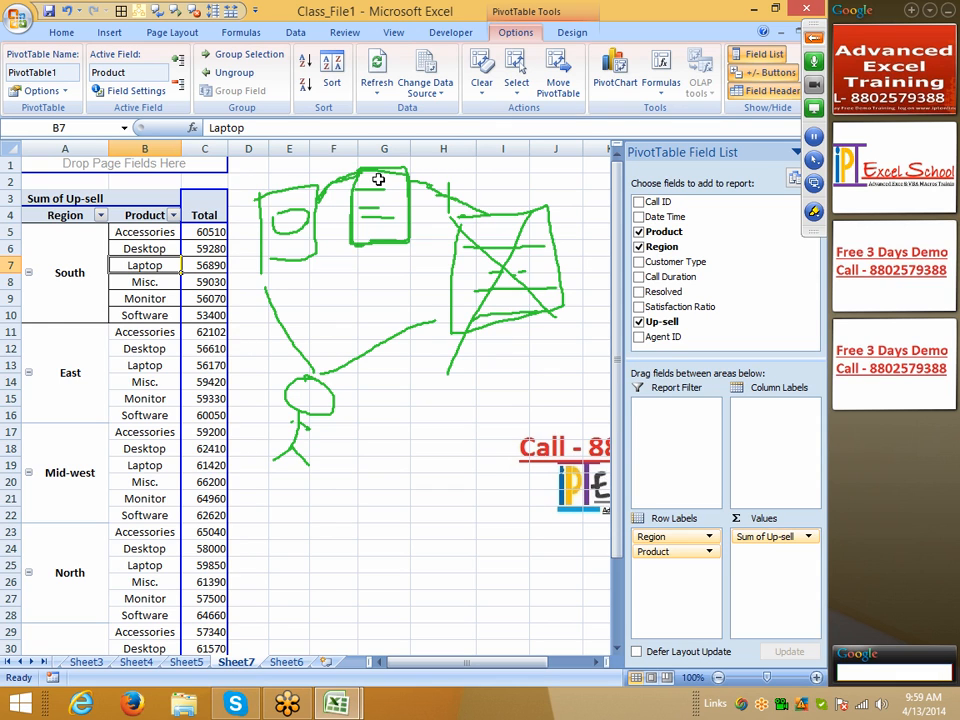
{"action": "left_click_drag", "start_coordinate": [372, 183], "coordinate": [361, 258]}
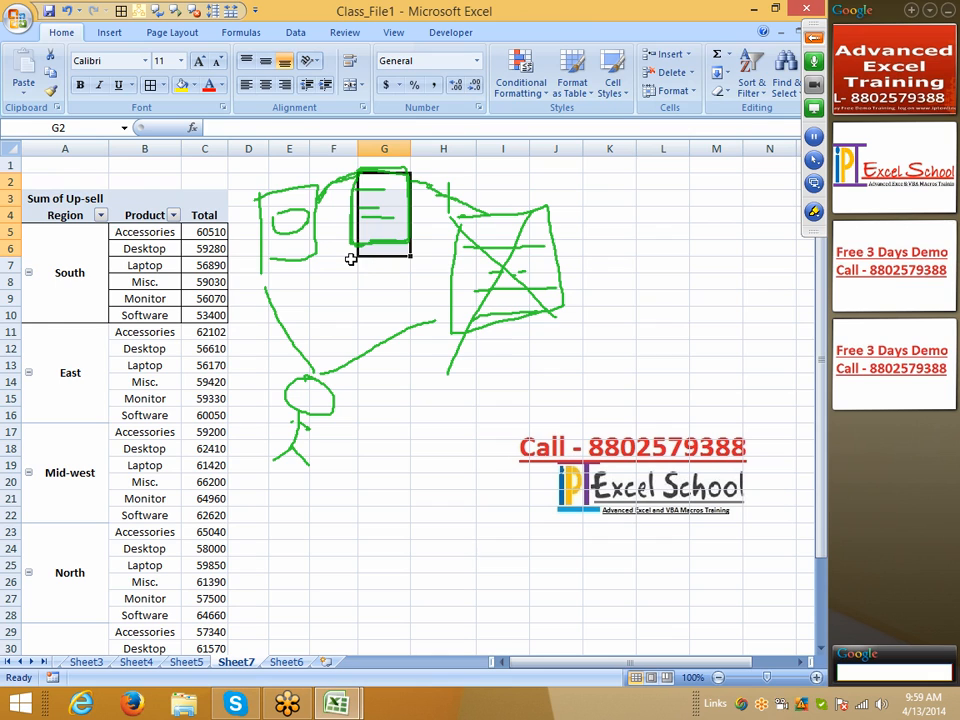
{"action": "left_click", "coordinate": [349, 263]}
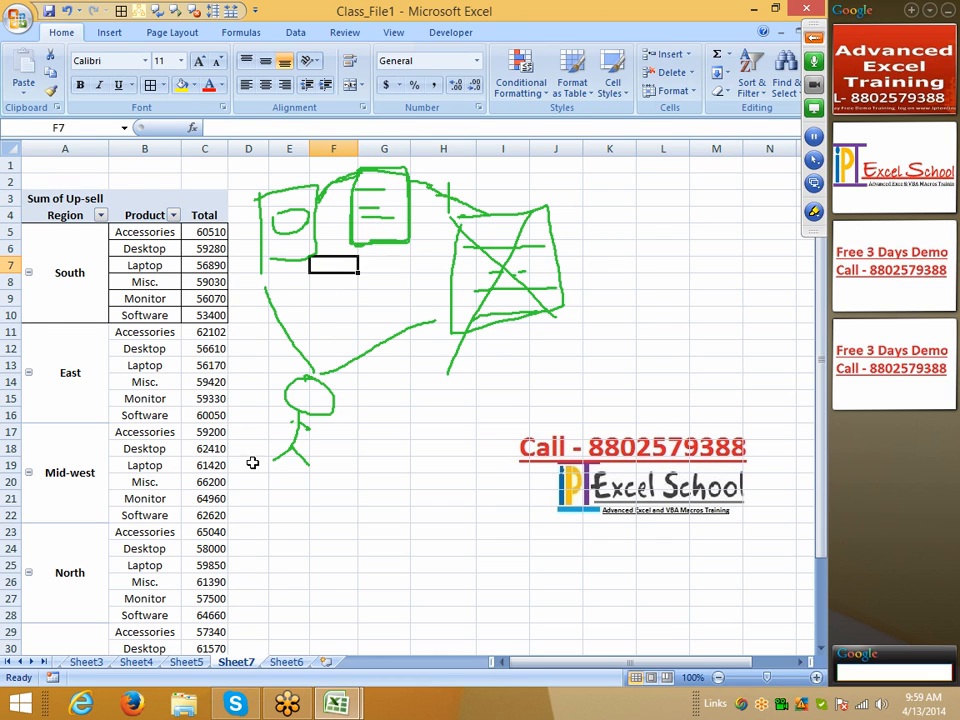
{"action": "left_click_drag", "start_coordinate": [238, 171], "coordinate": [672, 430]}
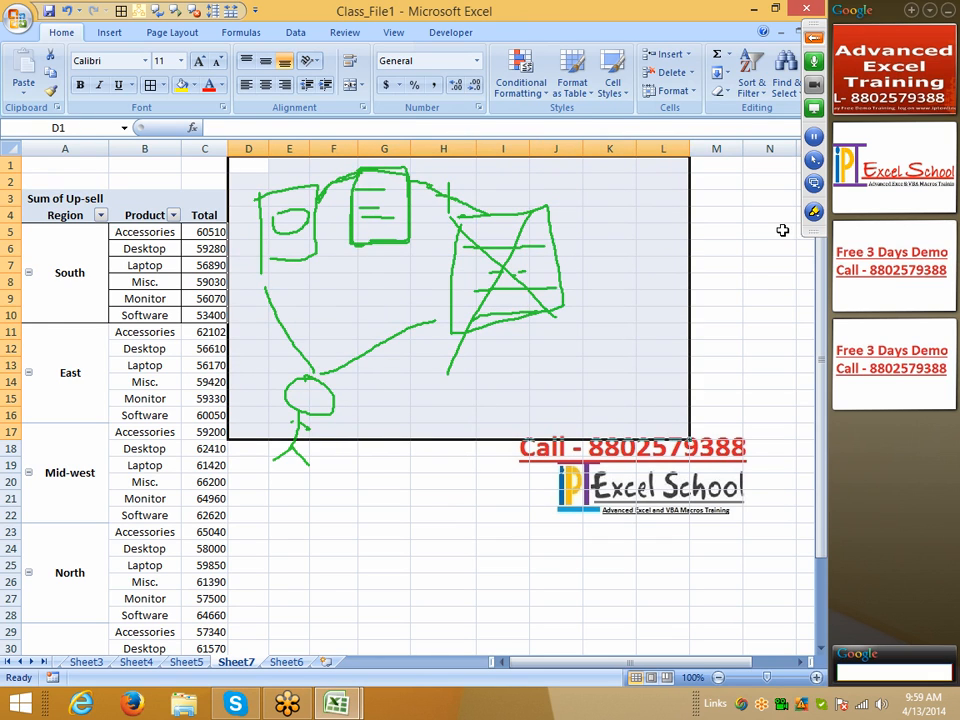
Step: Erase all pen drawings from the screen and collapse the meeting control panel
{"action": "left_click", "coordinate": [814, 41]}
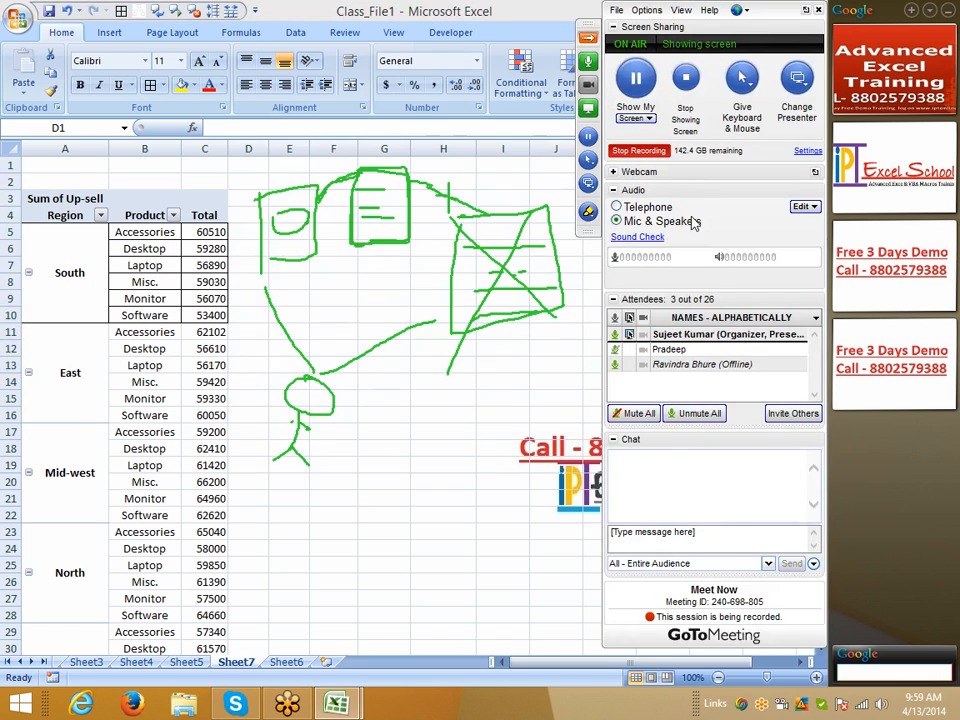
{"action": "left_click", "coordinate": [588, 211]}
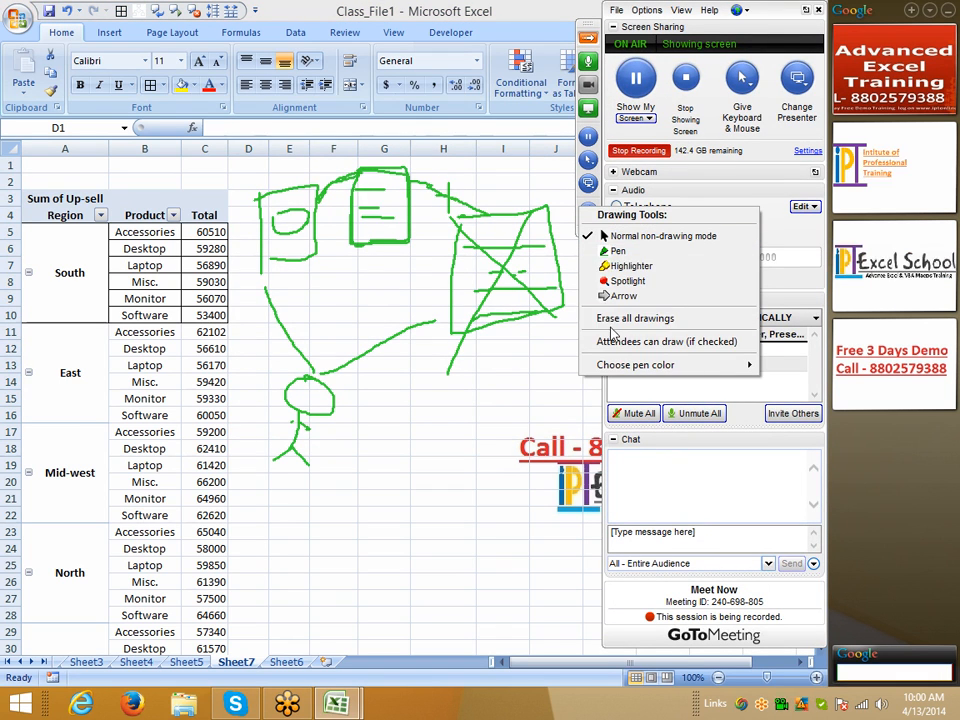
{"action": "left_click", "coordinate": [614, 316]}
{"action": "left_click", "coordinate": [430, 281]}
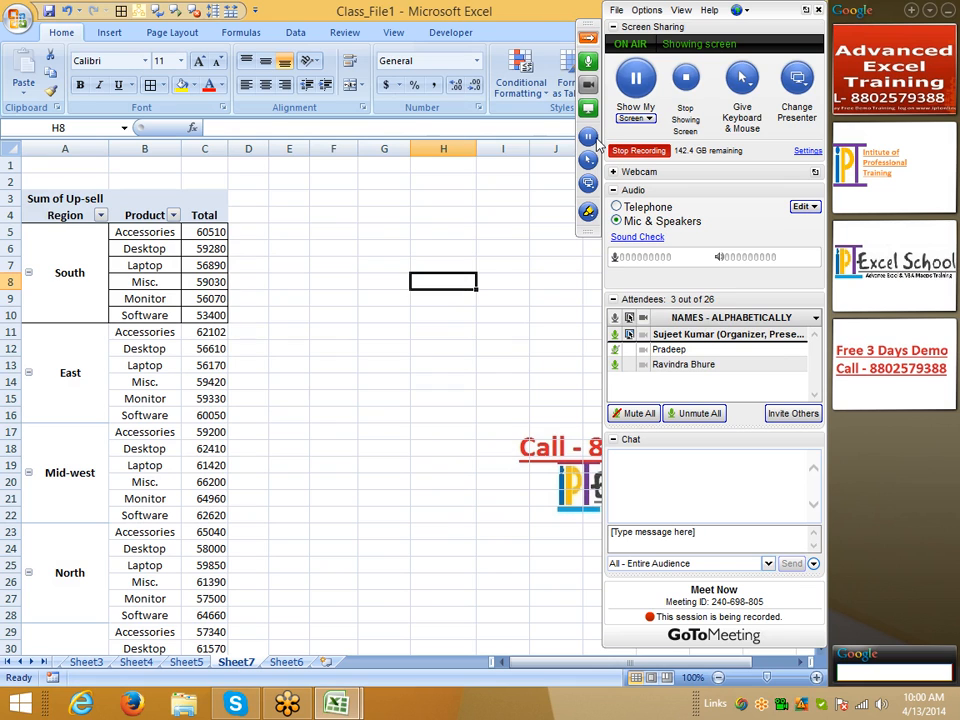
{"action": "left_click", "coordinate": [588, 40]}
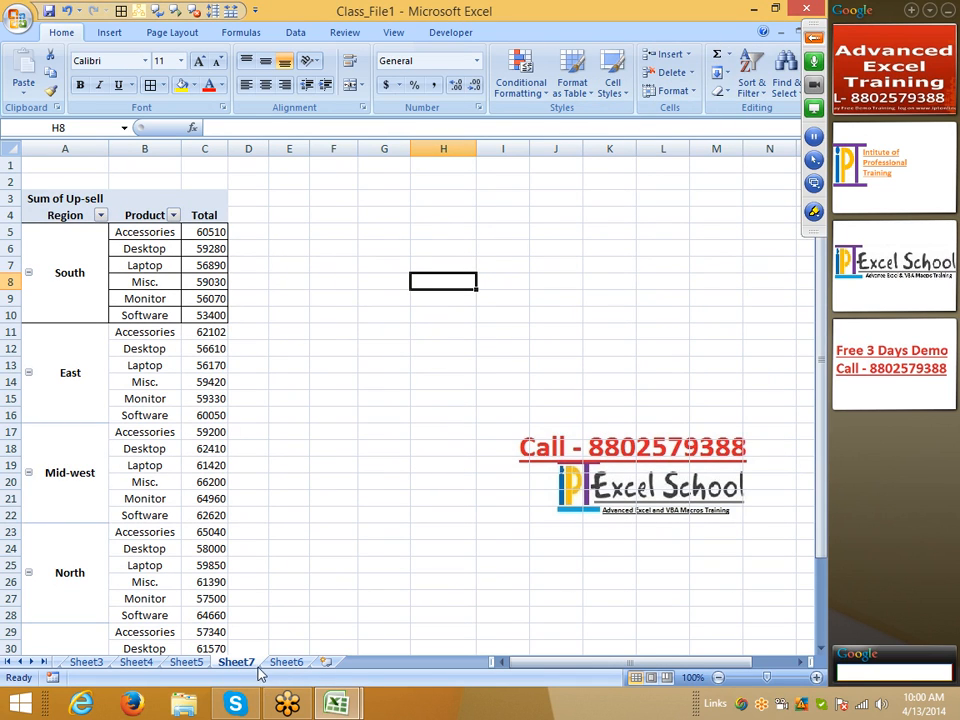
Step: Turn on filters for the call data on Sheet6 and filter Product to Misc. only
{"action": "left_click", "coordinate": [197, 282]}
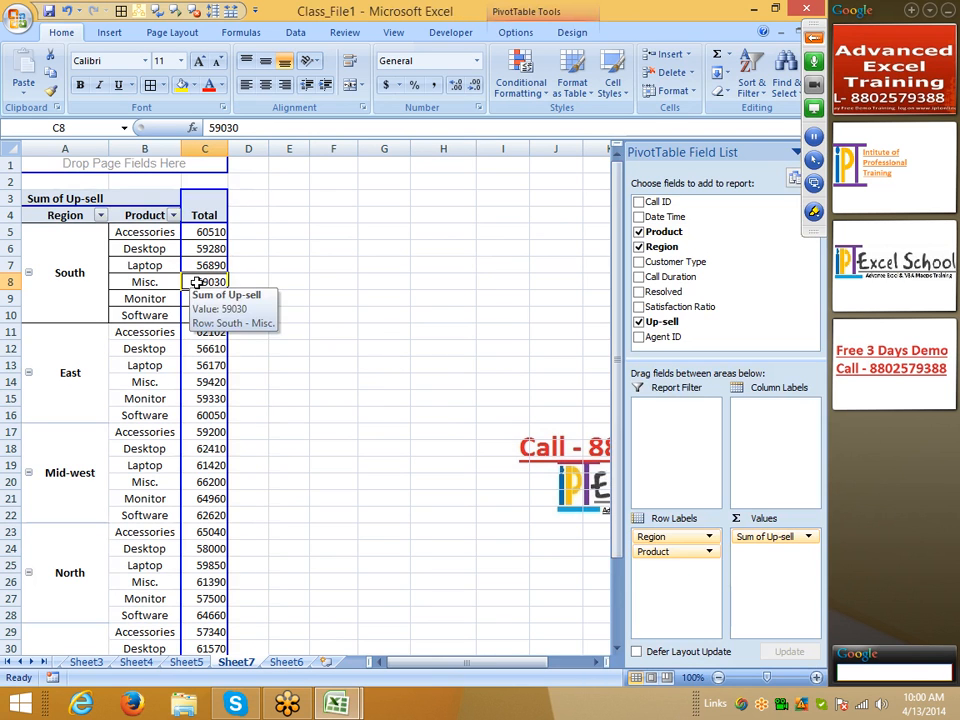
{"action": "left_click", "coordinate": [288, 663]}
{"action": "left_click", "coordinate": [151, 167]}
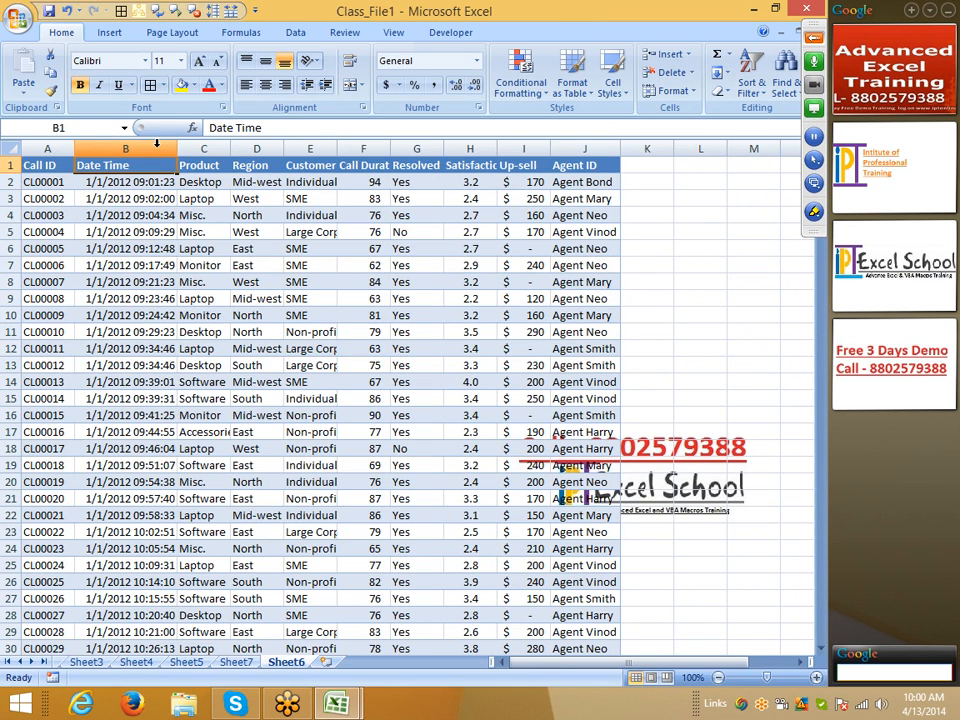
{"action": "key", "text": "ctrl+shift+l"}
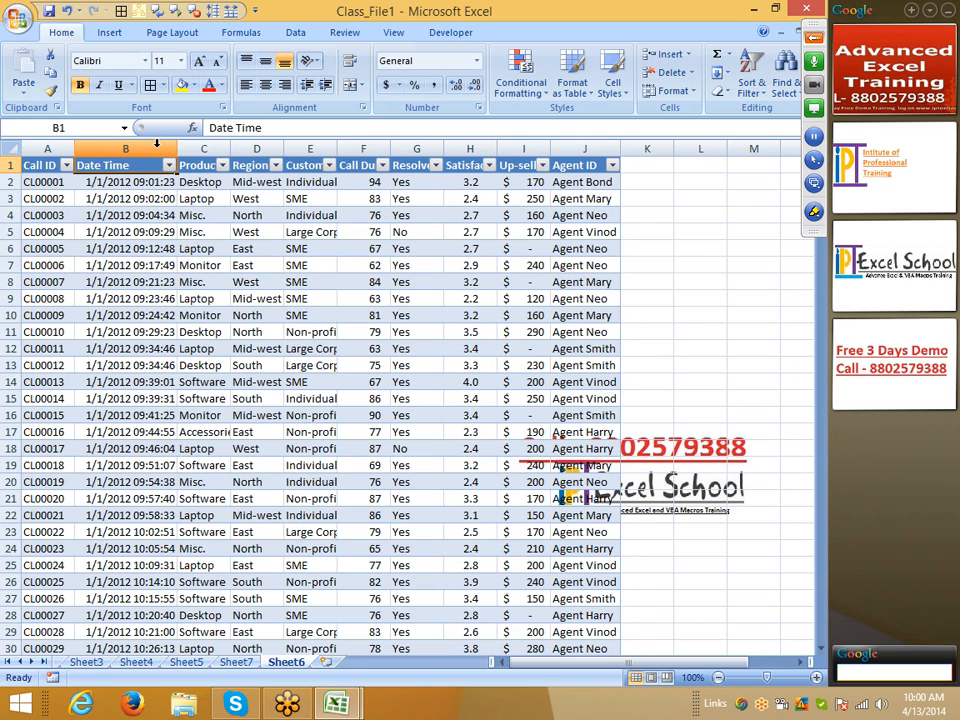
{"action": "left_click", "coordinate": [240, 166]}
{"action": "left_click", "coordinate": [222, 165]}
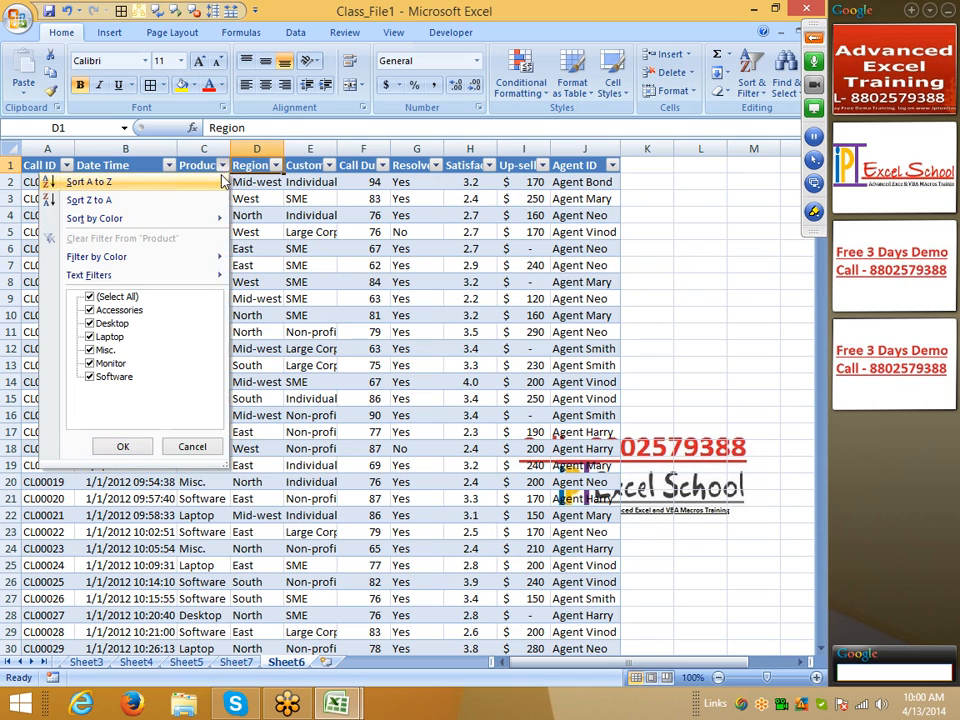
{"action": "left_click", "coordinate": [133, 297]}
{"action": "left_click", "coordinate": [108, 350]}
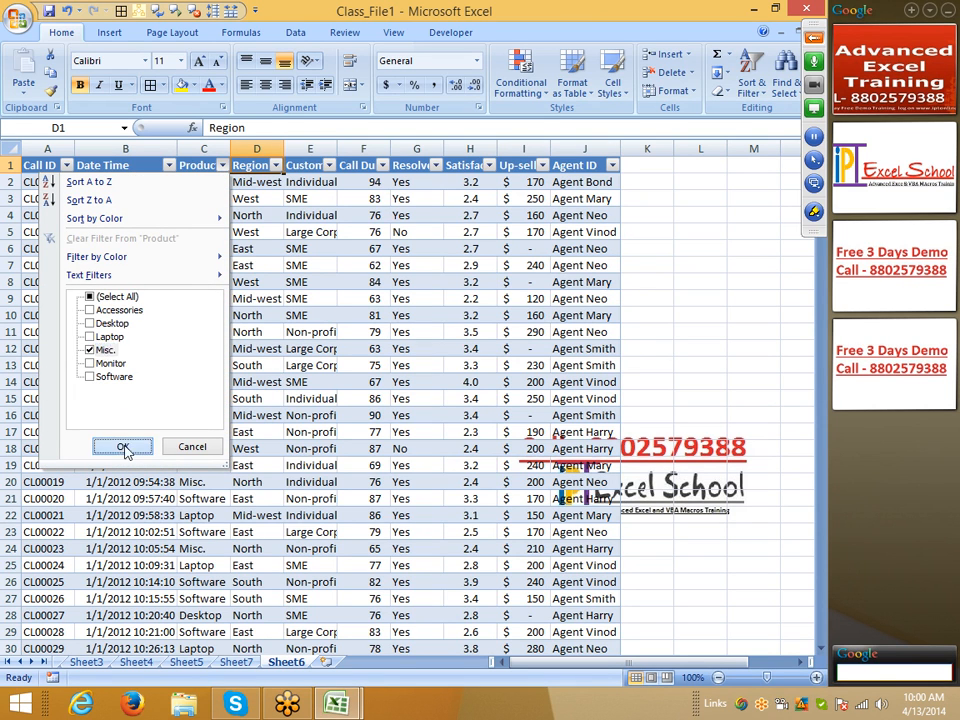
{"action": "left_click", "coordinate": [123, 446]}
Step: Filter the Region column to East only
{"action": "left_click", "coordinate": [275, 165]}
{"action": "left_click", "coordinate": [145, 297]}
{"action": "left_click", "coordinate": [145, 310]}
{"action": "left_click", "coordinate": [170, 446]}
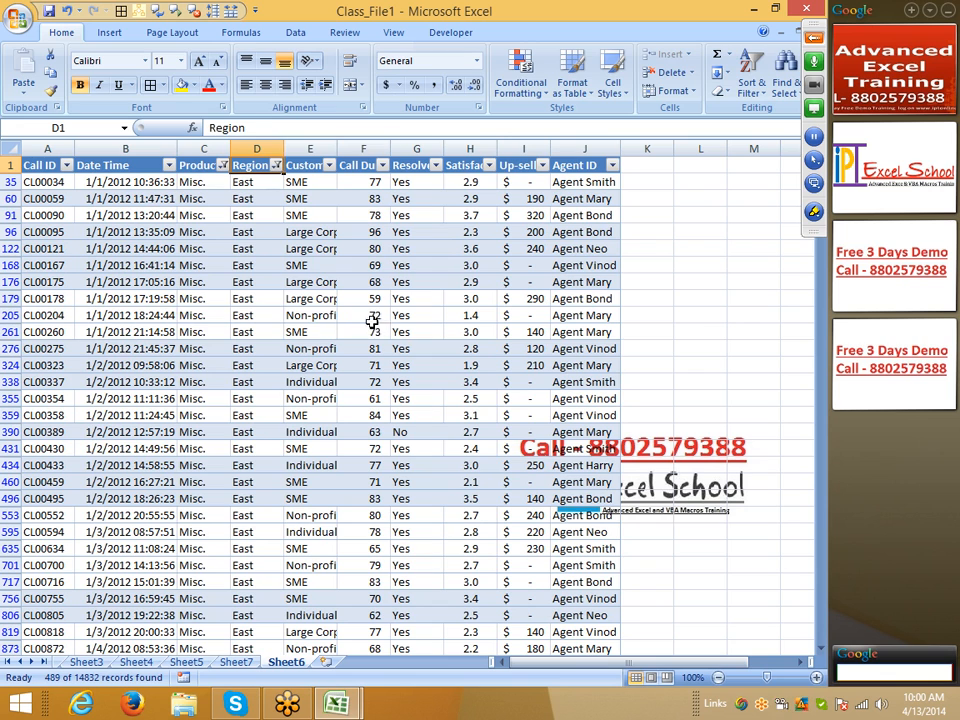
Step: Remove the filters from the Sheet6 call data
{"action": "left_click", "coordinate": [368, 317]}
{"action": "key", "text": "ctrl+shift+l"}
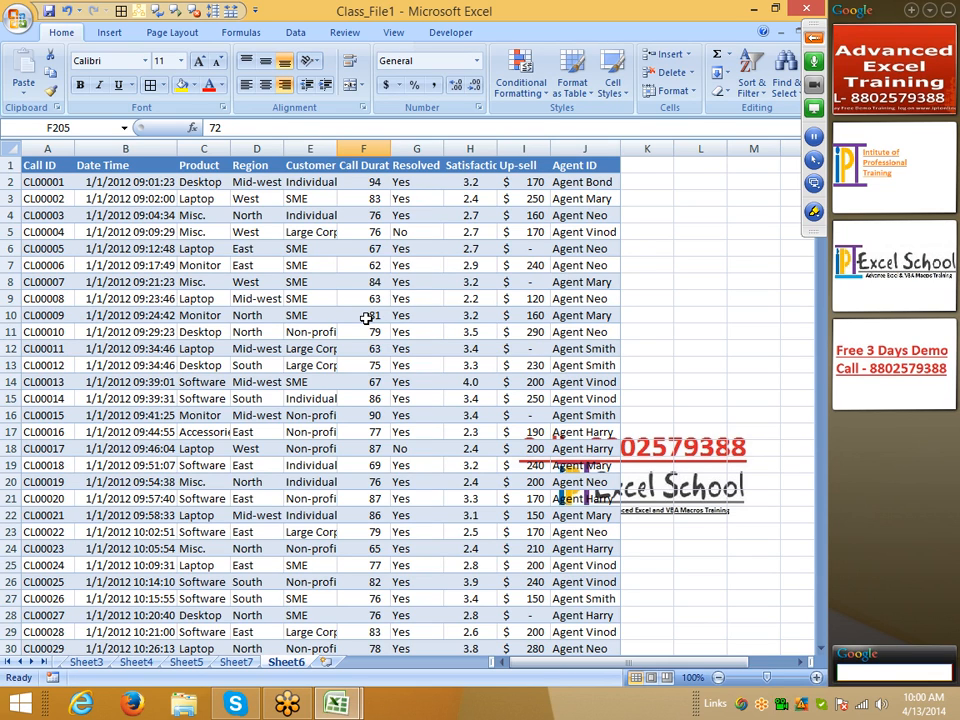
Step: Add Call Duration as a second summed value beside Up-sell in the Sheet7 PivotTable
{"action": "left_click", "coordinate": [200, 396]}
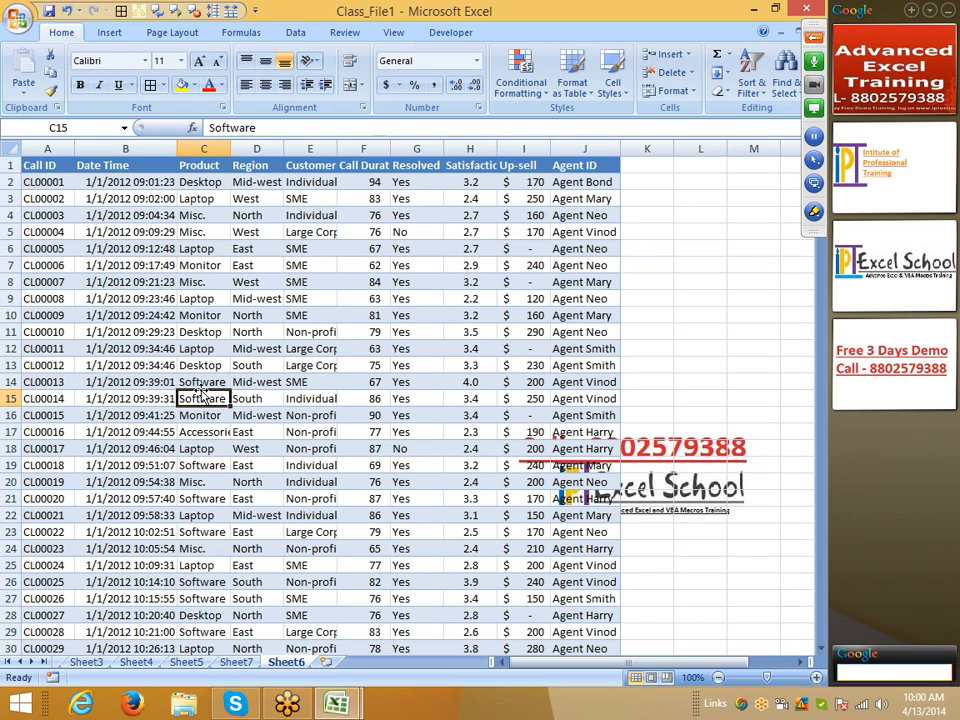
{"action": "left_click", "coordinate": [115, 315]}
{"action": "left_click", "coordinate": [236, 662]}
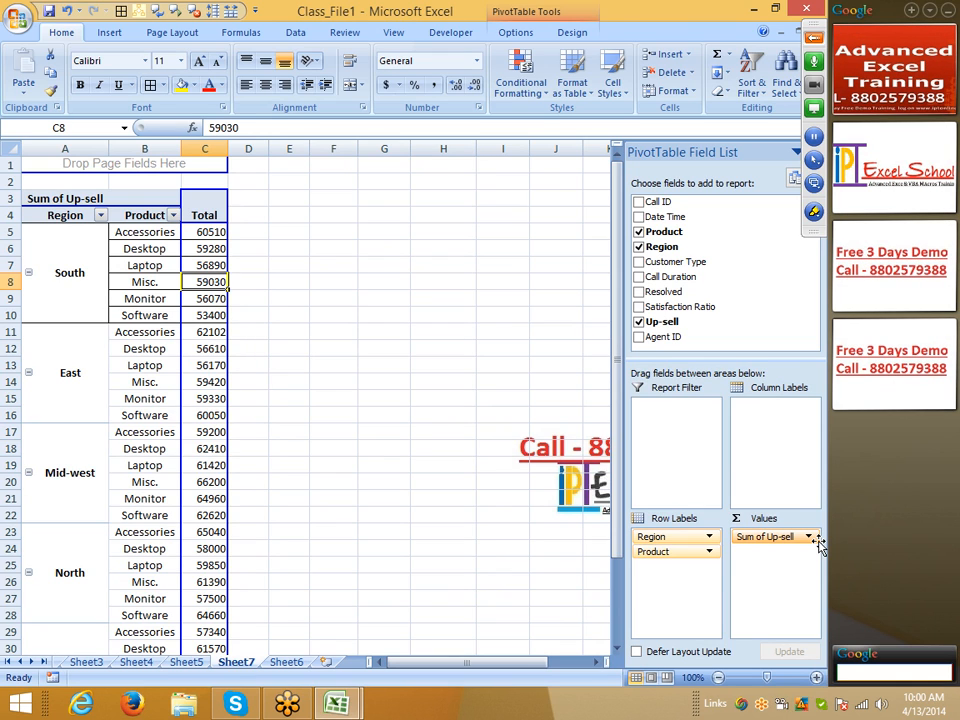
{"action": "left_click_drag", "start_coordinate": [670, 277], "coordinate": [776, 558]}
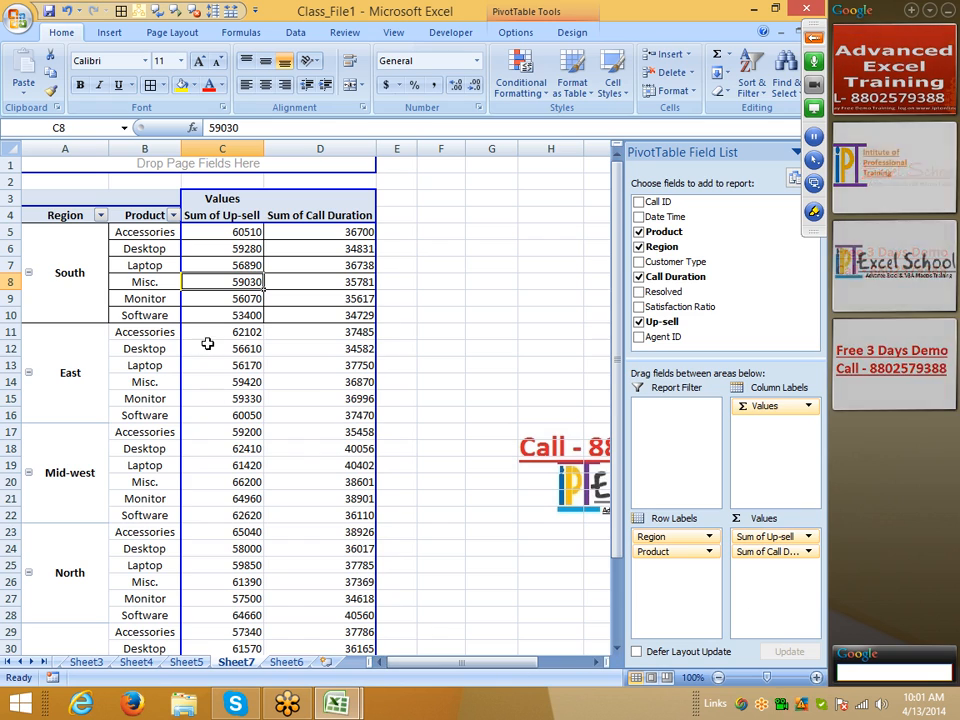
{"action": "left_click", "coordinate": [225, 232]}
{"action": "left_click_drag", "start_coordinate": [225, 232], "coordinate": [311, 230]}
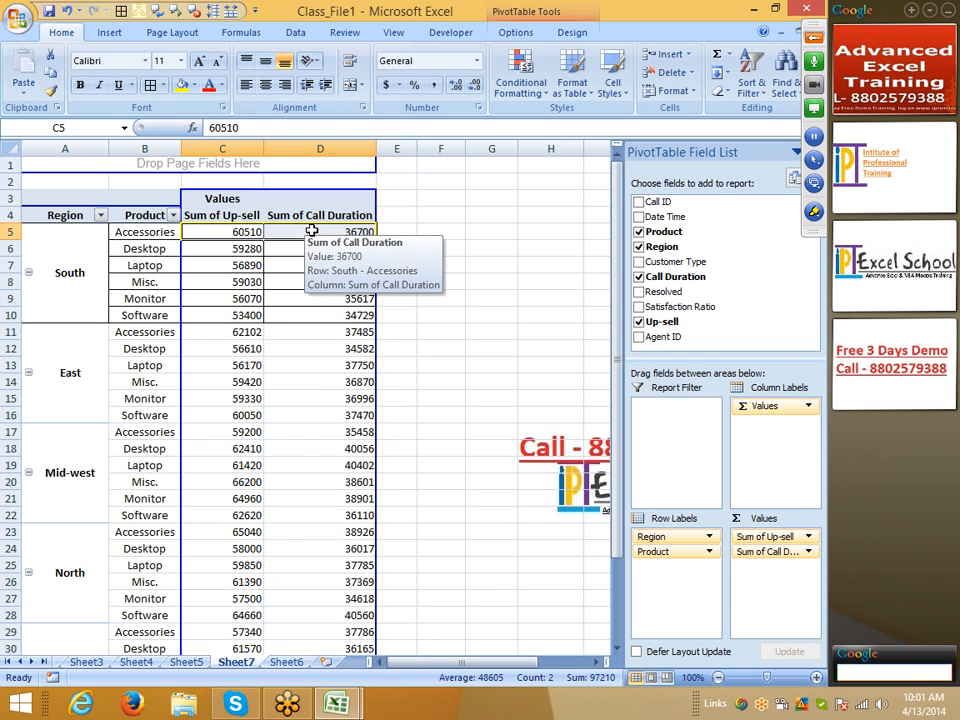
Step: Move the Values field to the row labels below Product, stacking Up-sell and Call Duration for each product
{"action": "left_click_drag", "start_coordinate": [765, 408], "coordinate": [670, 572]}
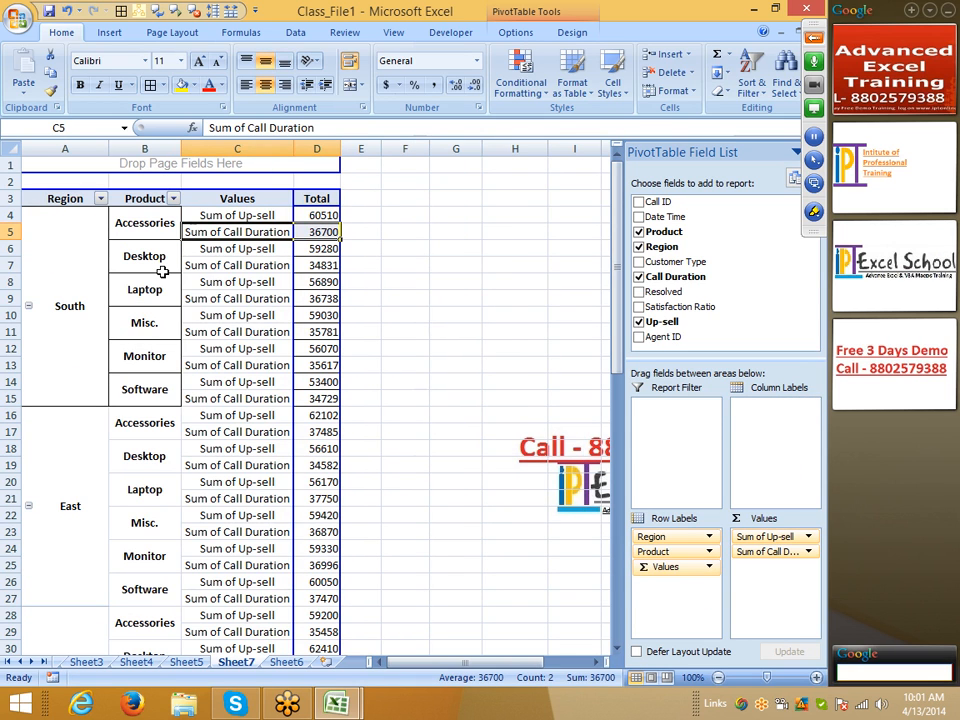
{"action": "left_click", "coordinate": [219, 216]}
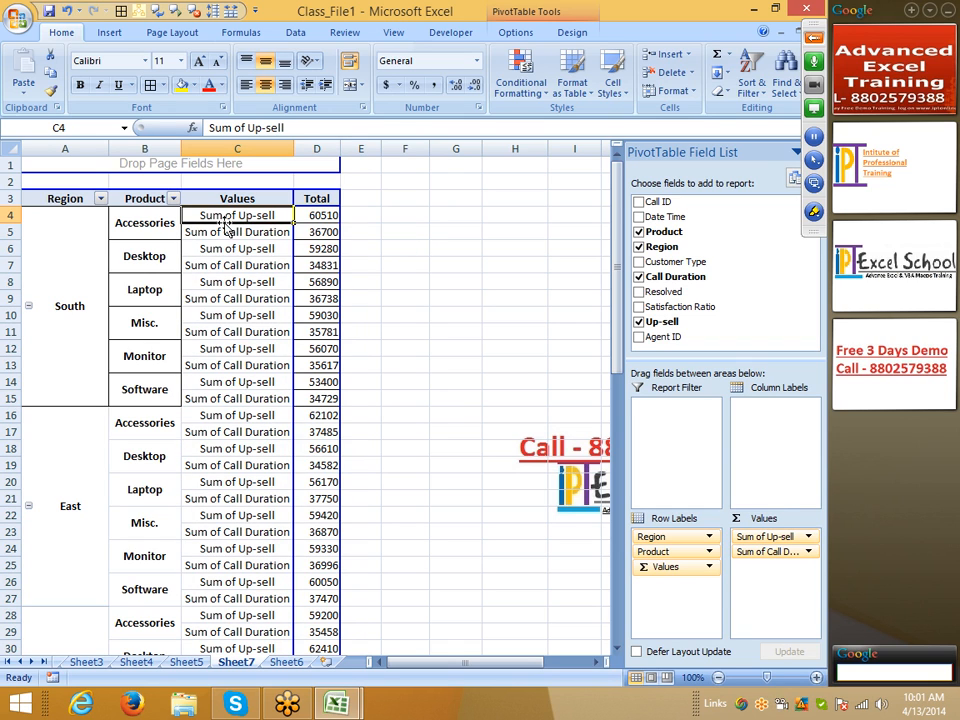
{"action": "left_click", "coordinate": [210, 230]}
{"action": "left_click", "coordinate": [228, 248]}
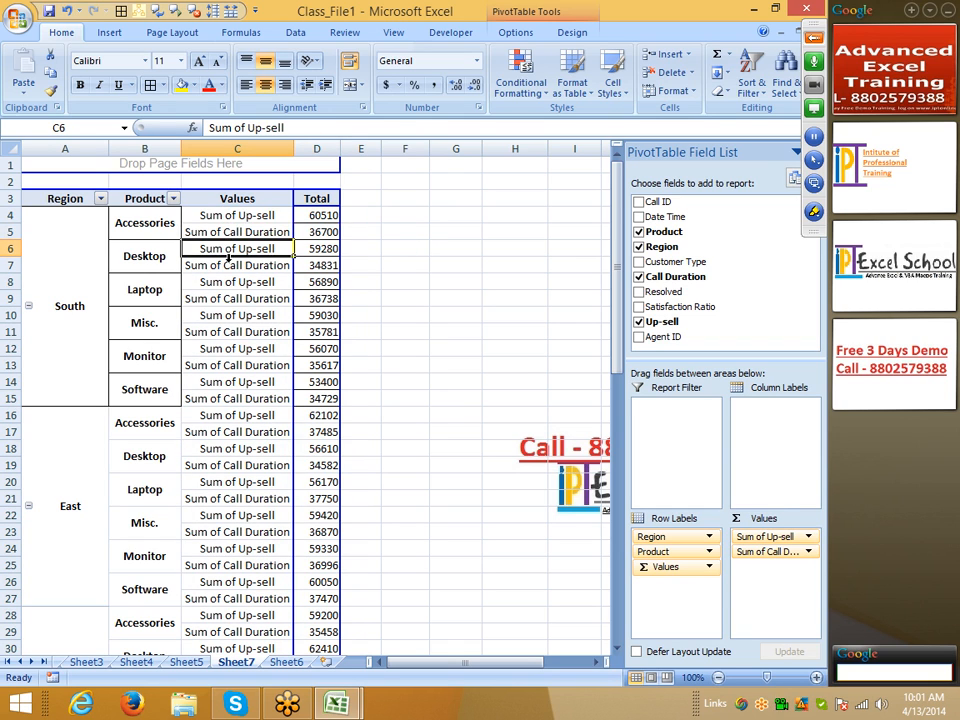
{"action": "left_click", "coordinate": [229, 257]}
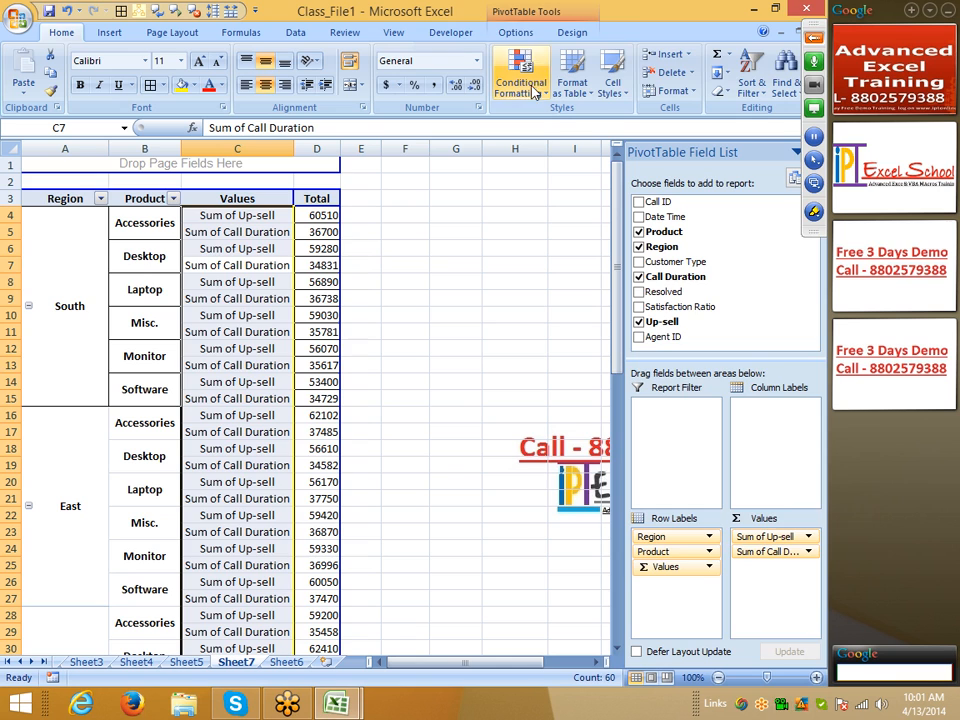
Step: Check the meeting control panel and return the Values field to the column labels
{"action": "left_click", "coordinate": [814, 38]}
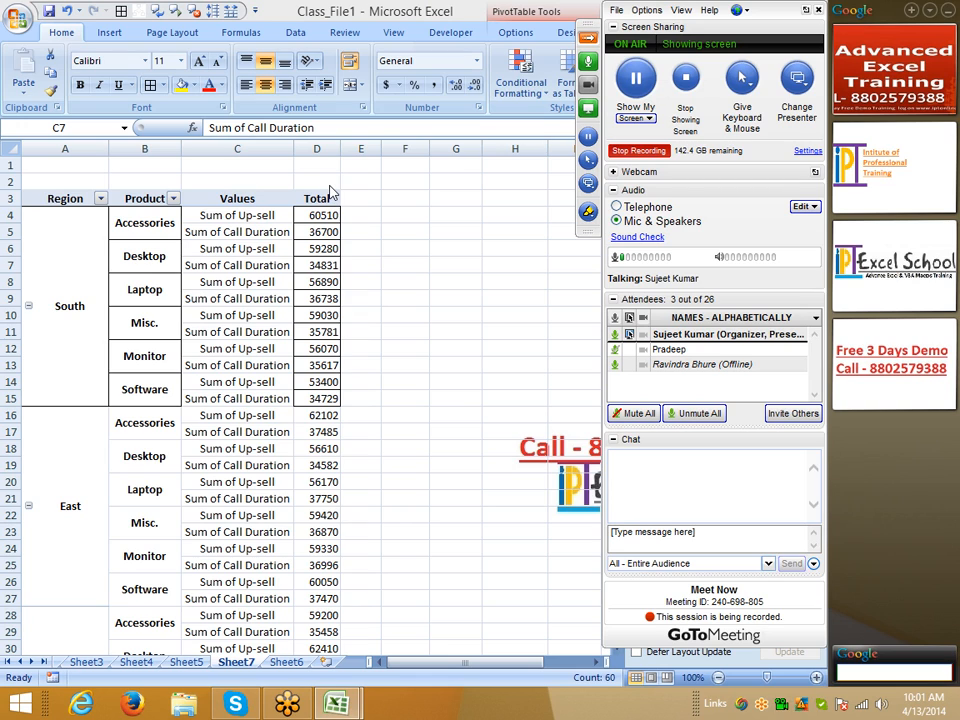
{"action": "left_click", "coordinate": [583, 39]}
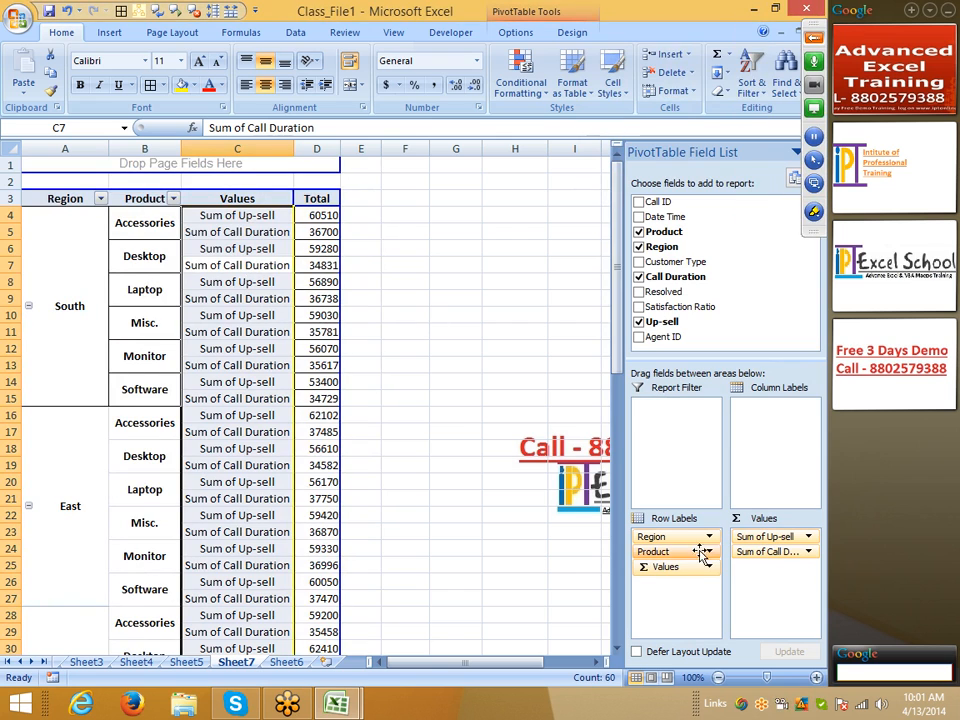
{"action": "left_click_drag", "start_coordinate": [681, 572], "coordinate": [739, 439]}
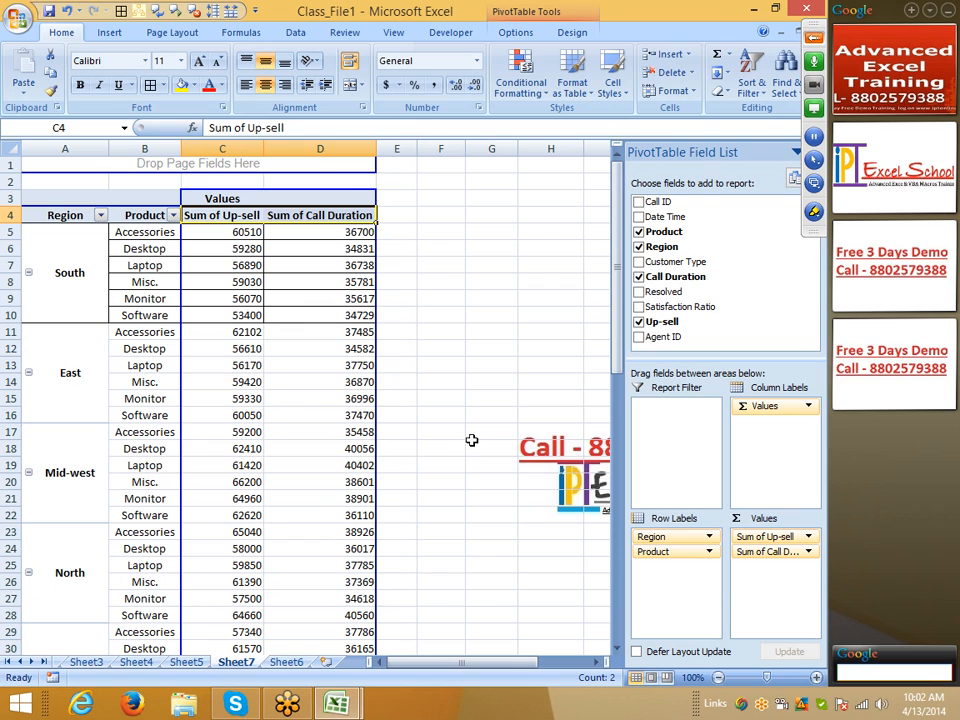
Step: Add Resolved as a report filter and set it to Yes
{"action": "left_click_drag", "start_coordinate": [668, 291], "coordinate": [675, 440]}
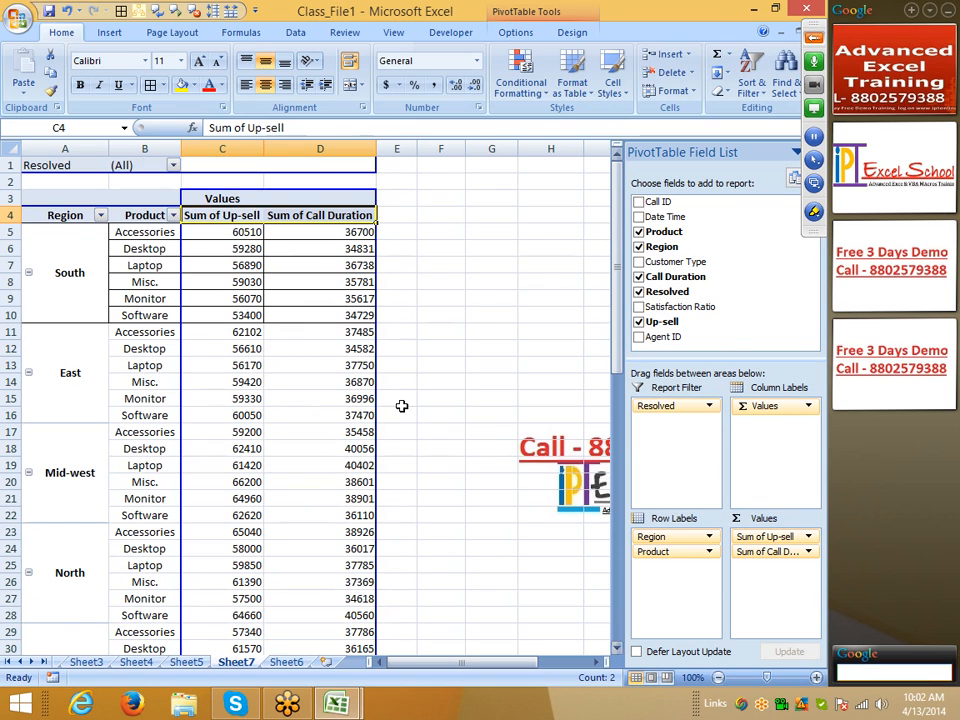
{"action": "left_click", "coordinate": [247, 265]}
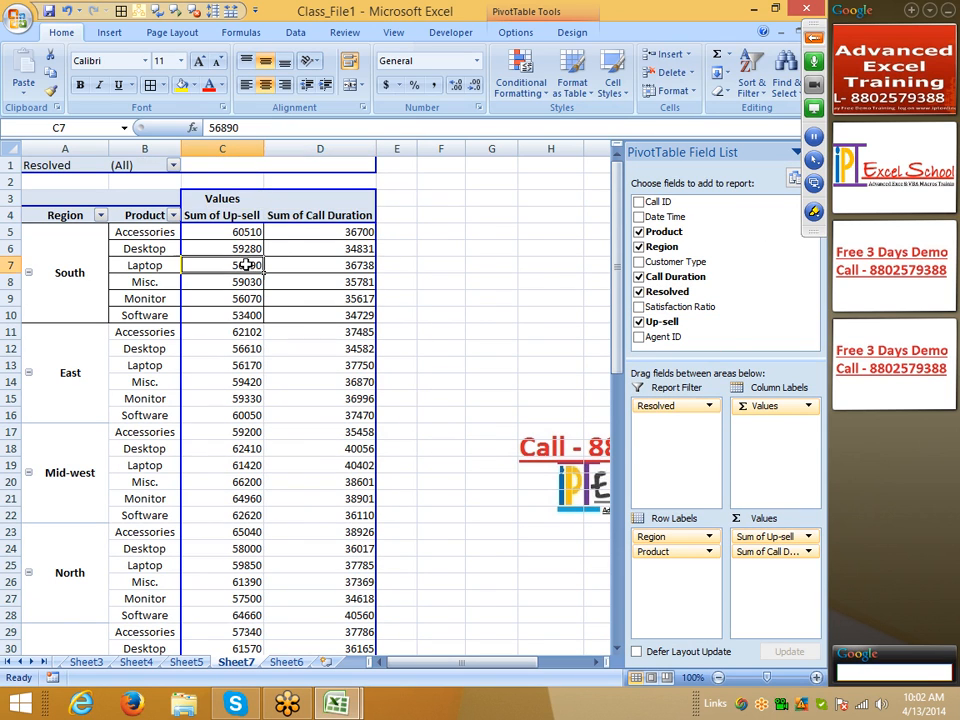
{"action": "left_click", "coordinate": [173, 165]}
{"action": "left_click", "coordinate": [44, 211]}
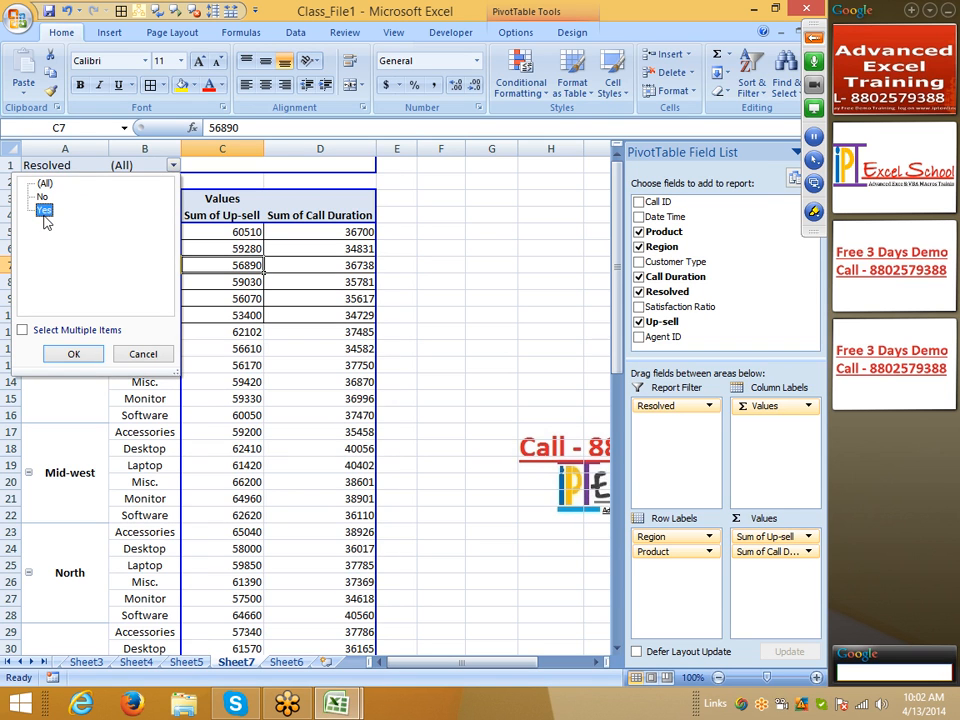
{"action": "left_click", "coordinate": [75, 355]}
{"action": "scroll", "coordinate": [81, 347], "scroll_direction": "down", "scroll_amount": 6}
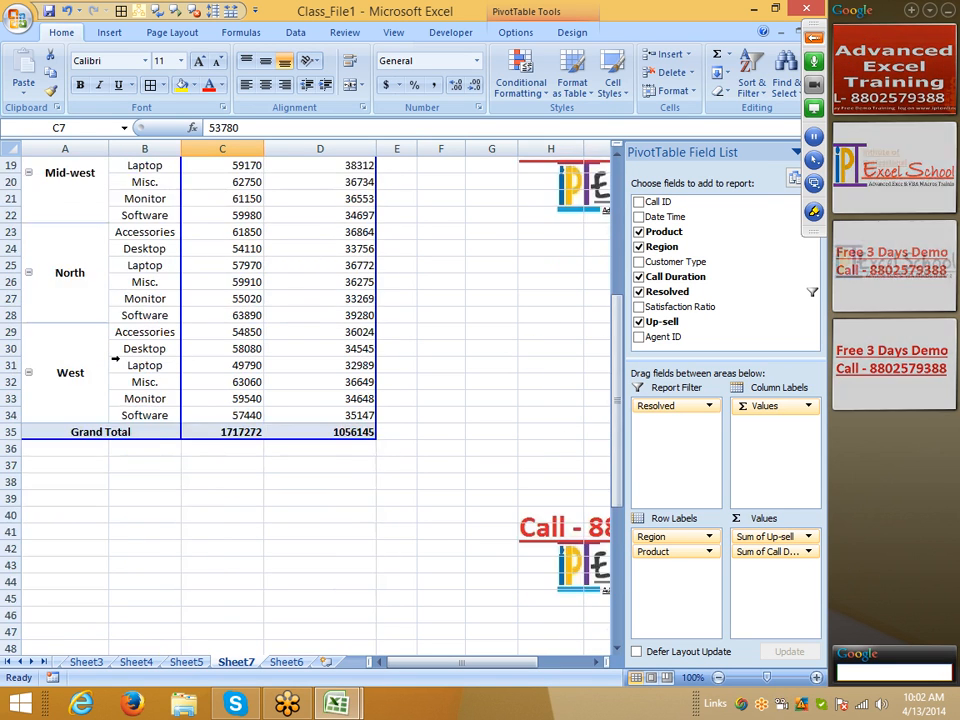
{"action": "scroll", "coordinate": [115, 358], "scroll_direction": "up", "scroll_amount": 6}
Step: Switch the Resolved report filter to No and review the PivotTable down to its grand total
{"action": "left_click", "coordinate": [173, 165]}
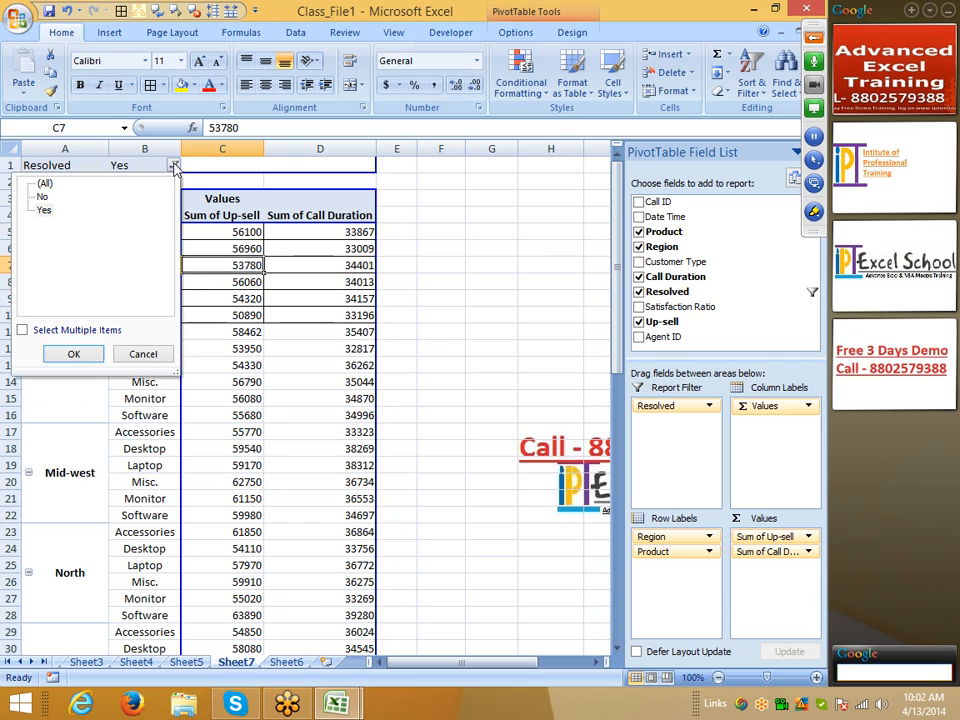
{"action": "left_click", "coordinate": [42, 197]}
{"action": "left_click", "coordinate": [74, 354]}
{"action": "scroll", "coordinate": [90, 352], "scroll_direction": "down", "scroll_amount": 6}
{"action": "scroll", "coordinate": [105, 352], "scroll_direction": "up", "scroll_amount": 6}
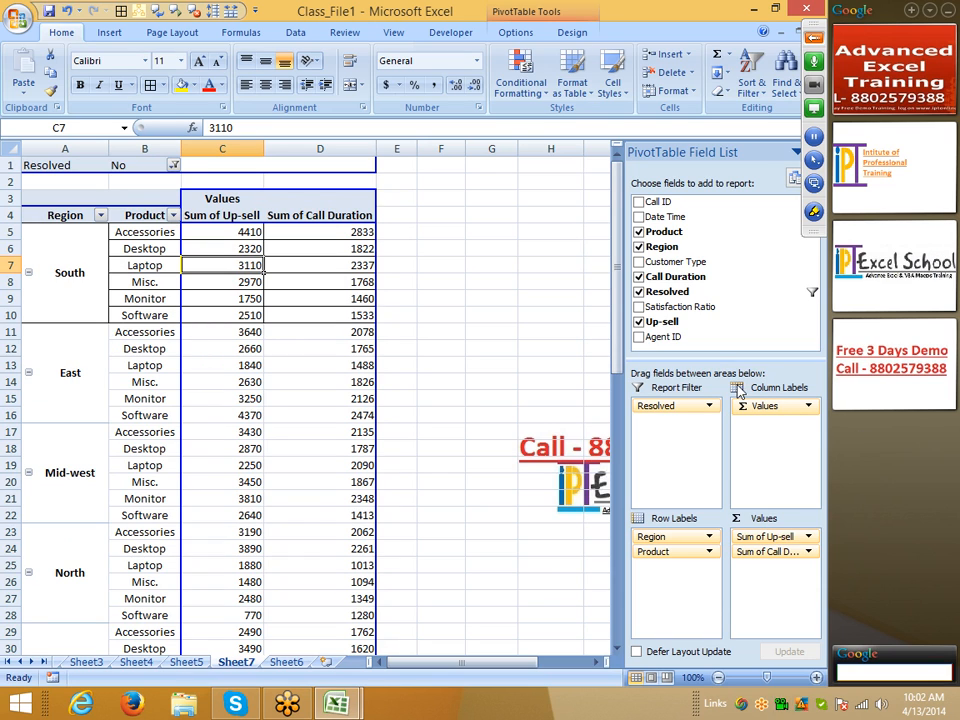
Step: Add Agent ID as a second report filter and show only the first agent in its list
{"action": "left_click_drag", "start_coordinate": [672, 337], "coordinate": [700, 412]}
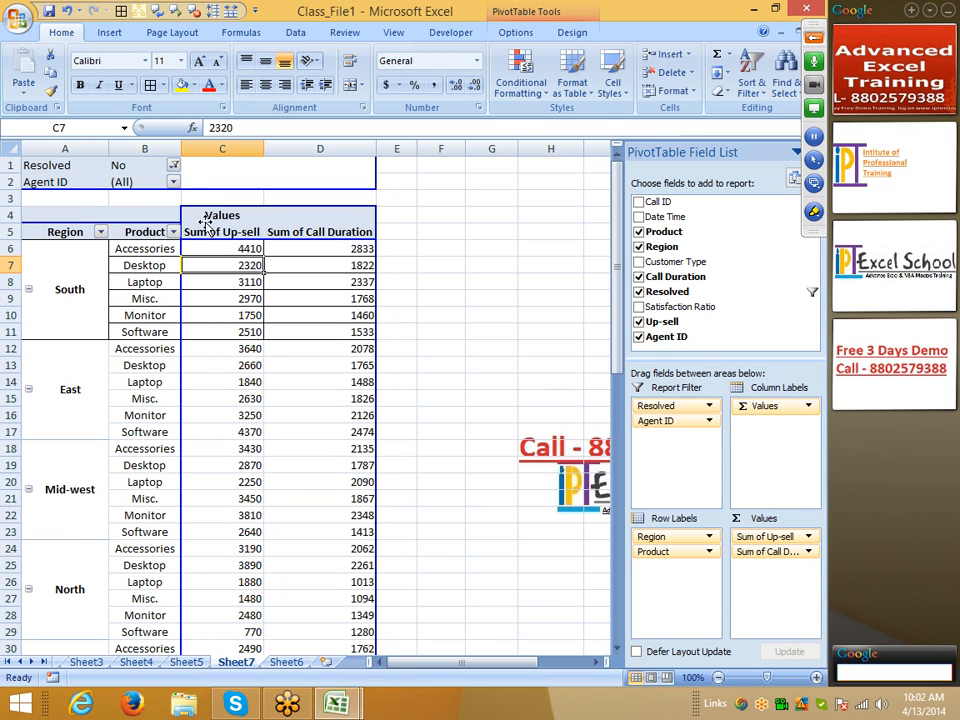
{"action": "left_click", "coordinate": [174, 181]}
{"action": "left_click", "coordinate": [72, 215]}
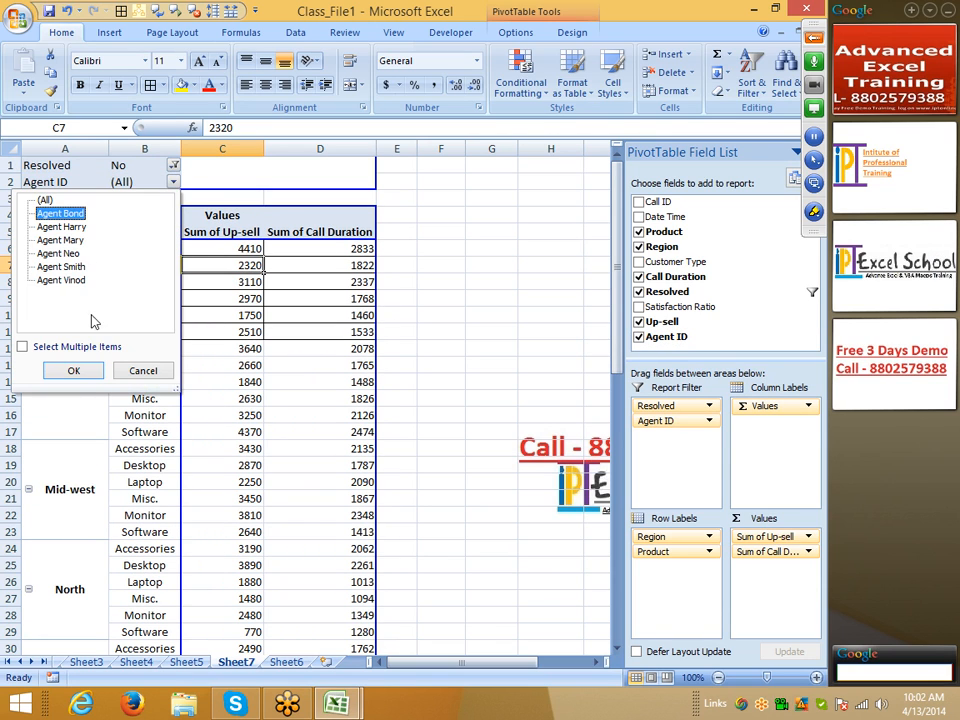
{"action": "left_click", "coordinate": [73, 370]}
{"action": "scroll", "coordinate": [241, 400], "scroll_direction": "down", "scroll_amount": 5}
{"action": "scroll", "coordinate": [241, 400], "scroll_direction": "up", "scroll_amount": 5}
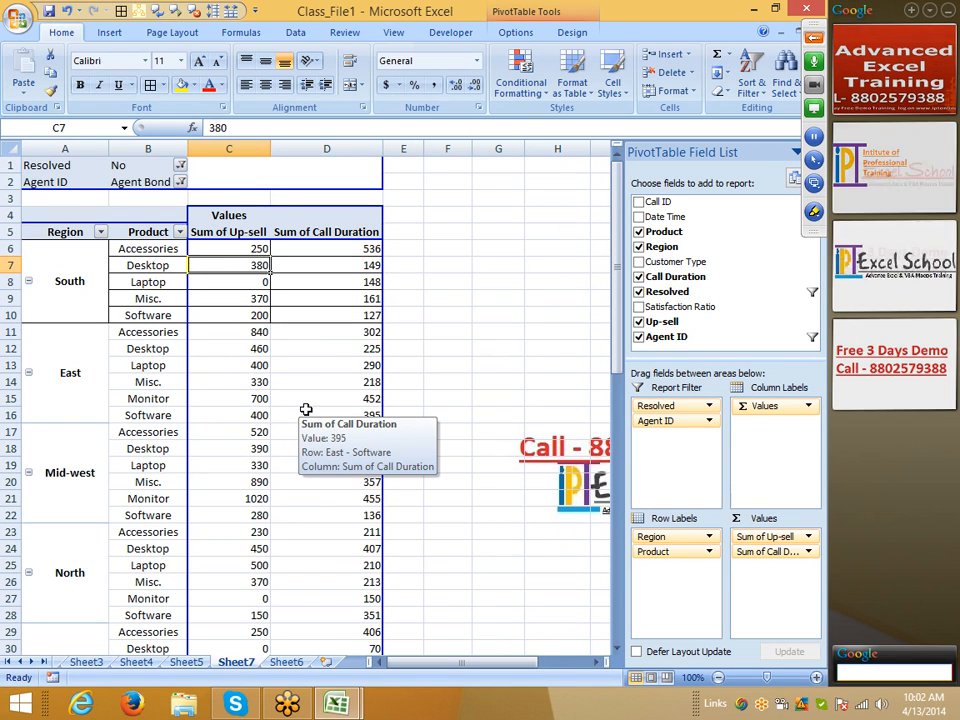
Step: Add Customer Type as a third report filter and set it to SME
{"action": "left_click_drag", "start_coordinate": [674, 261], "coordinate": [680, 445]}
{"action": "left_click", "coordinate": [180, 198]}
{"action": "left_click", "coordinate": [52, 270]}
{"action": "left_click", "coordinate": [80, 387]}
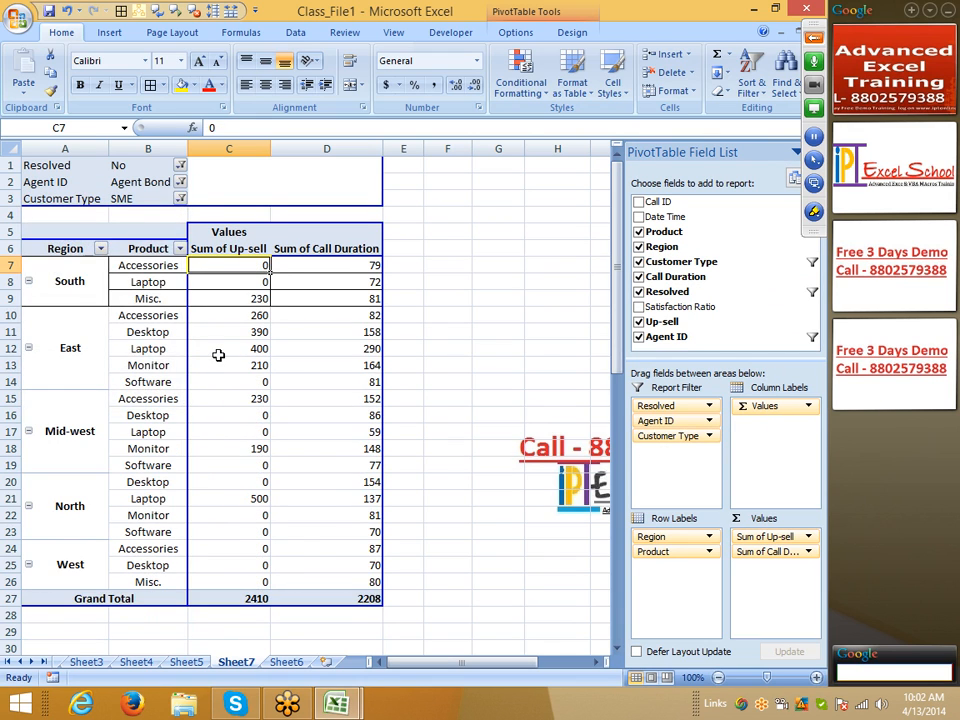